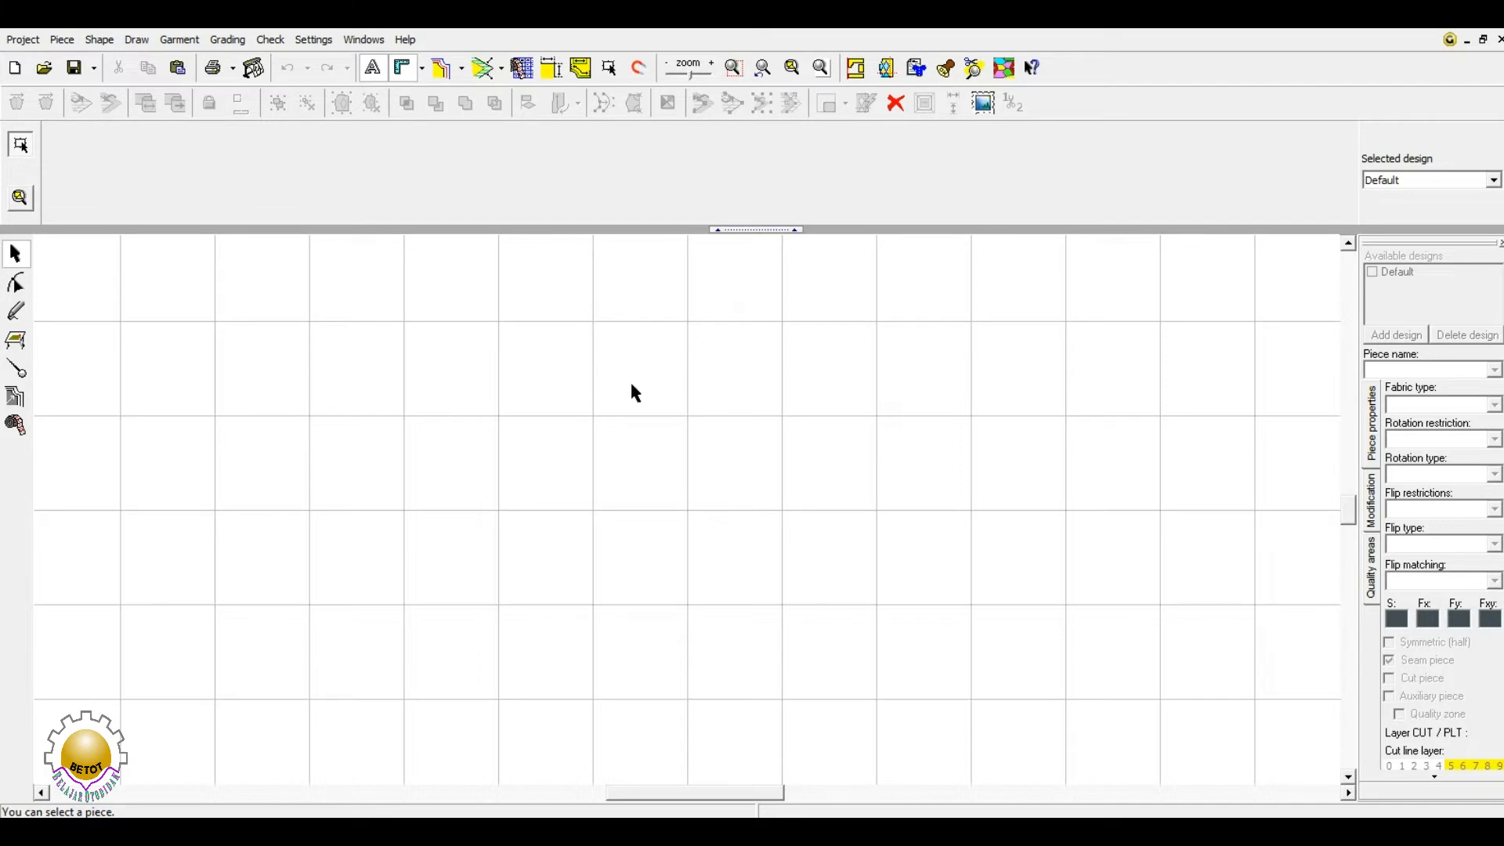
- Open the Object Latihan.gem project from the Betot folder
click(46, 72)
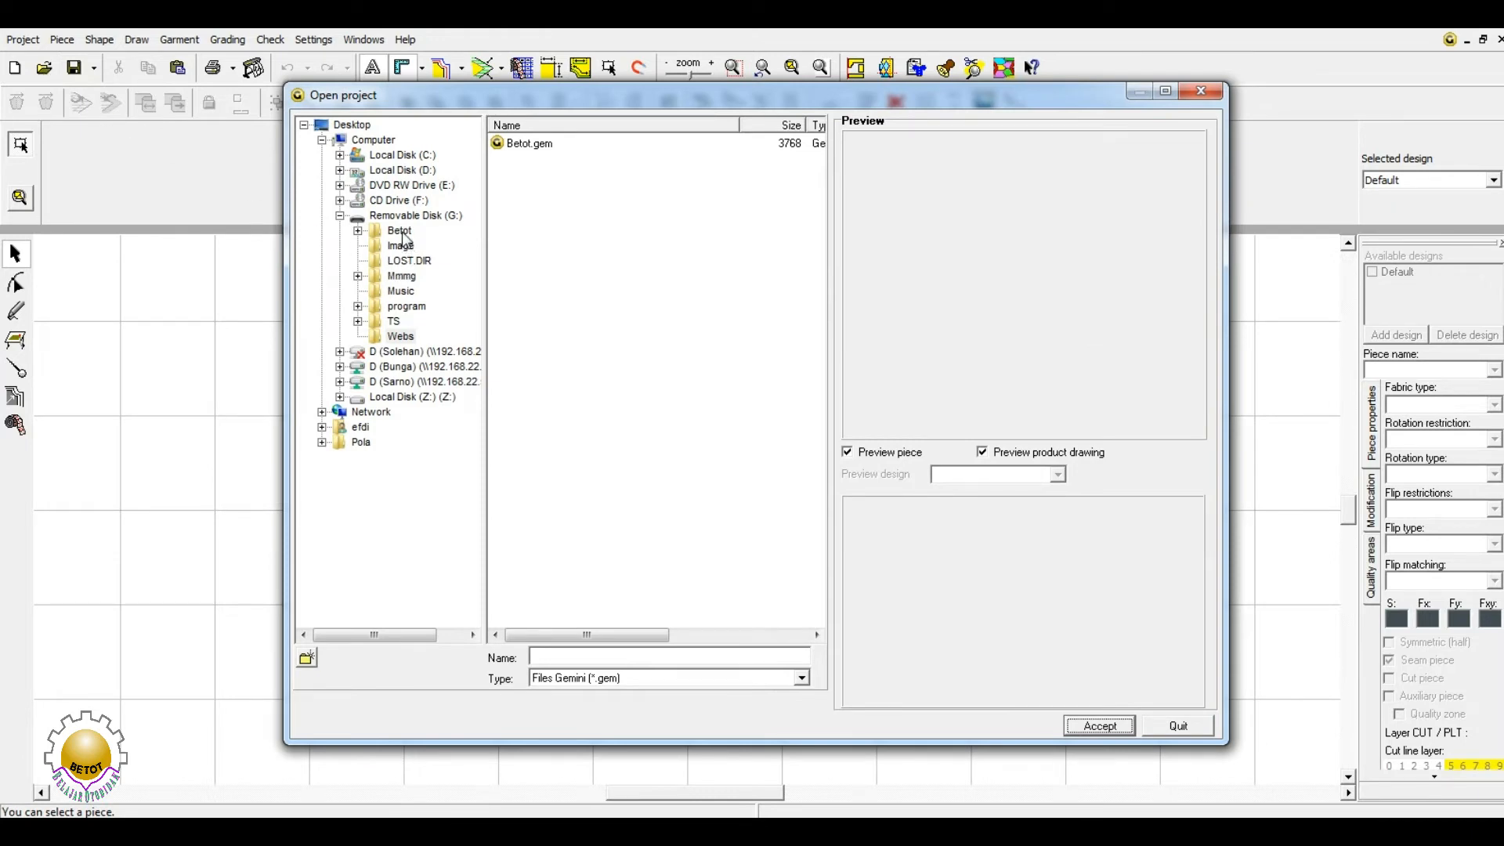
click(400, 231)
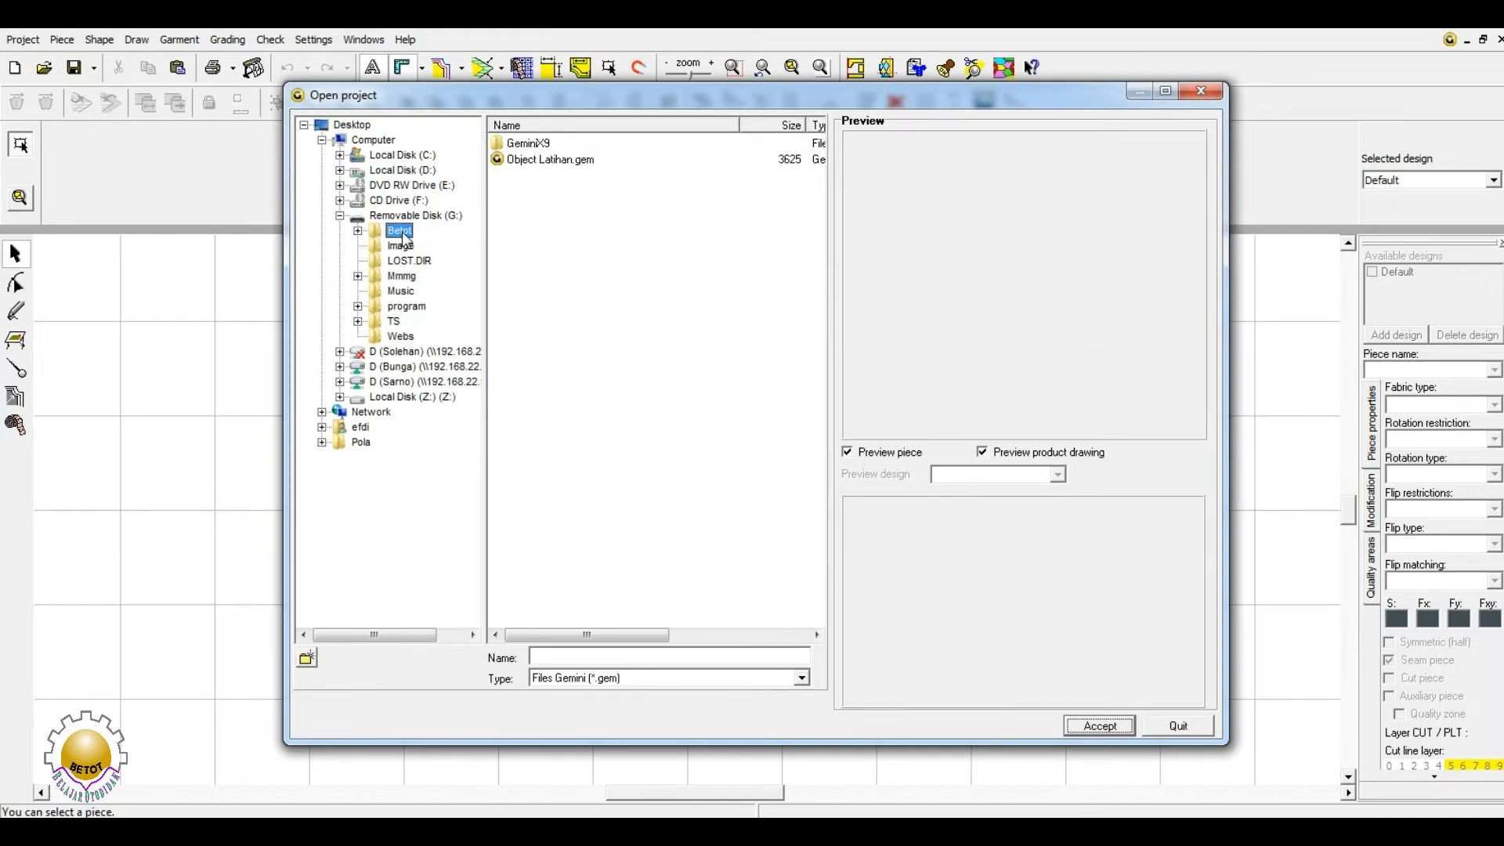
click(552, 159)
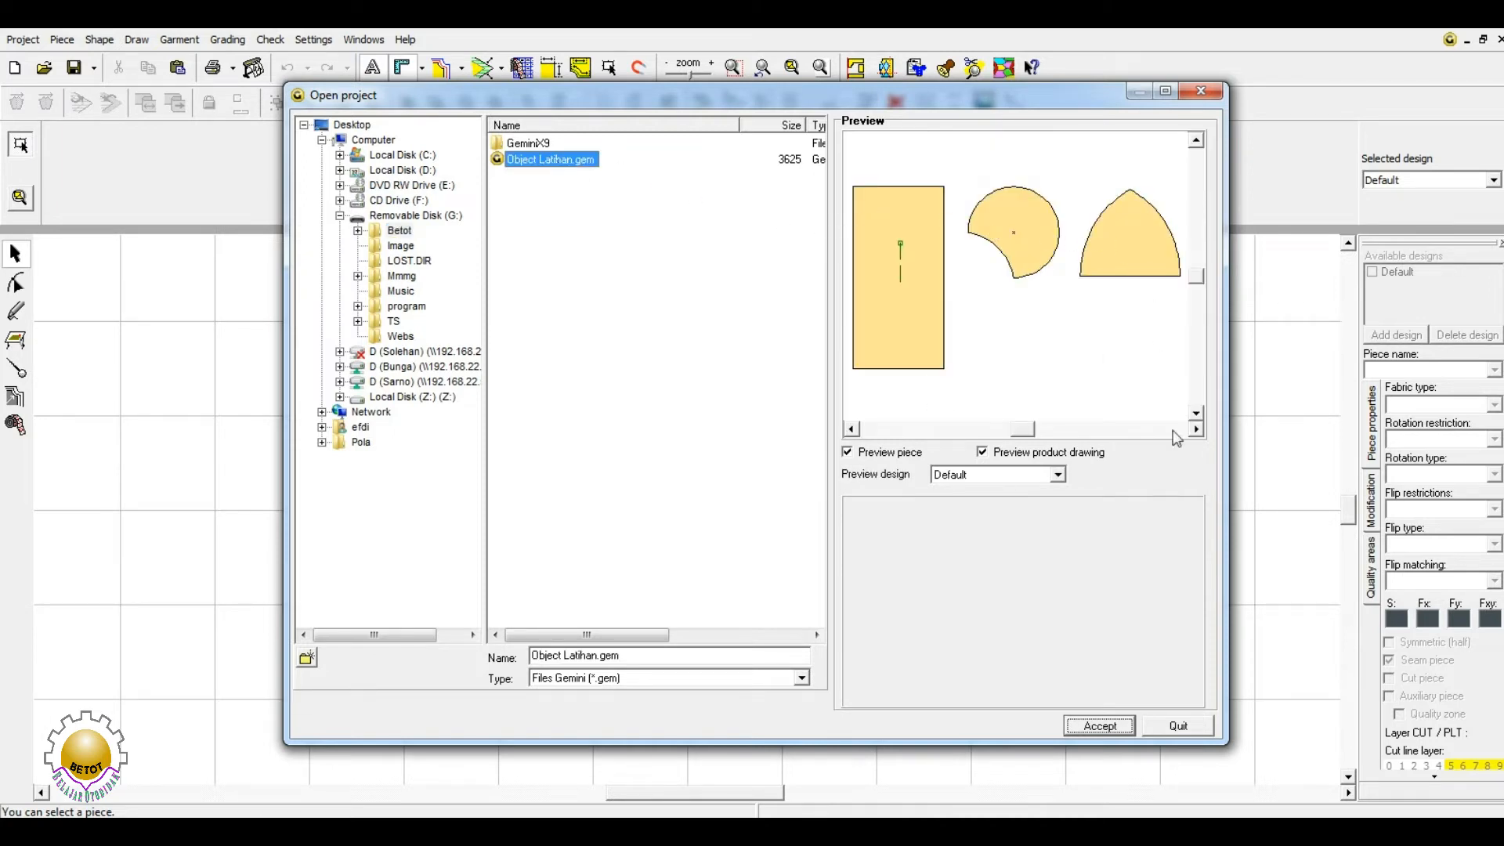
click(1104, 727)
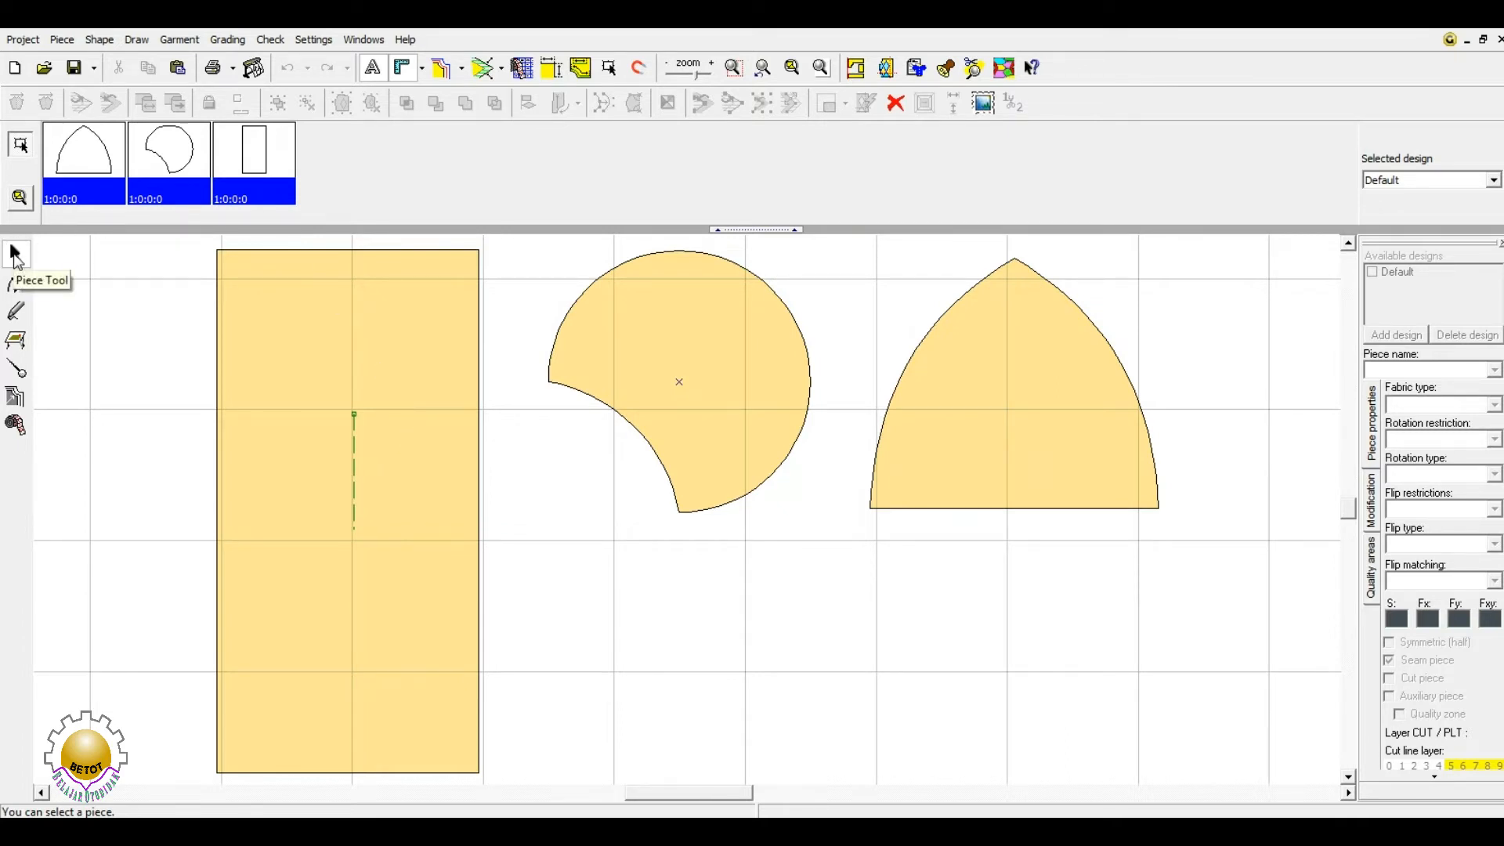
- Cycle through the Shape, Draw, Internal elements, Grading and Measure tools, ending on the Piece Tool
click(16, 284)
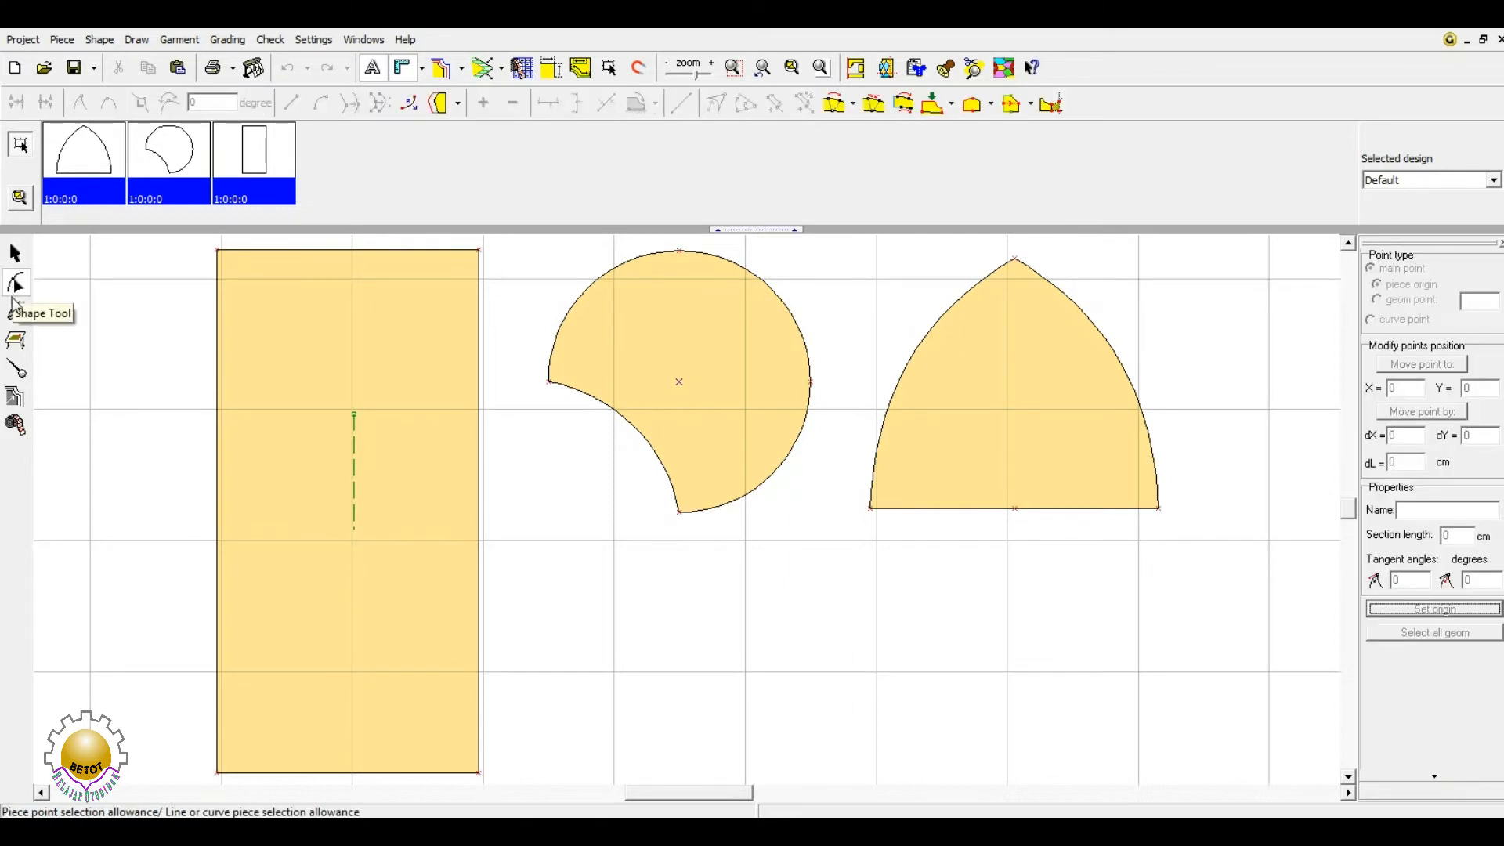
click(16, 315)
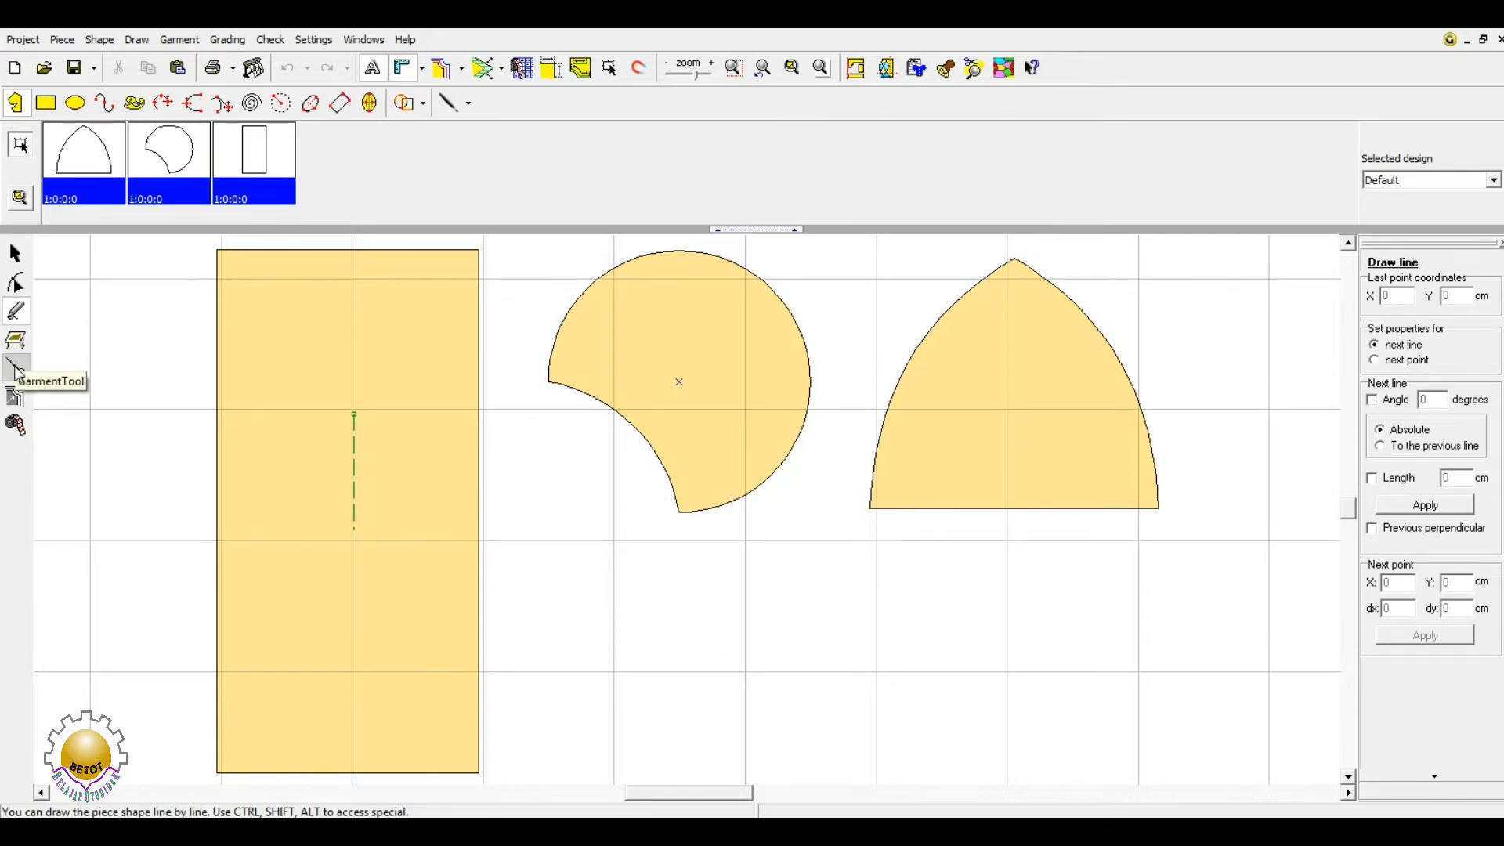
click(16, 398)
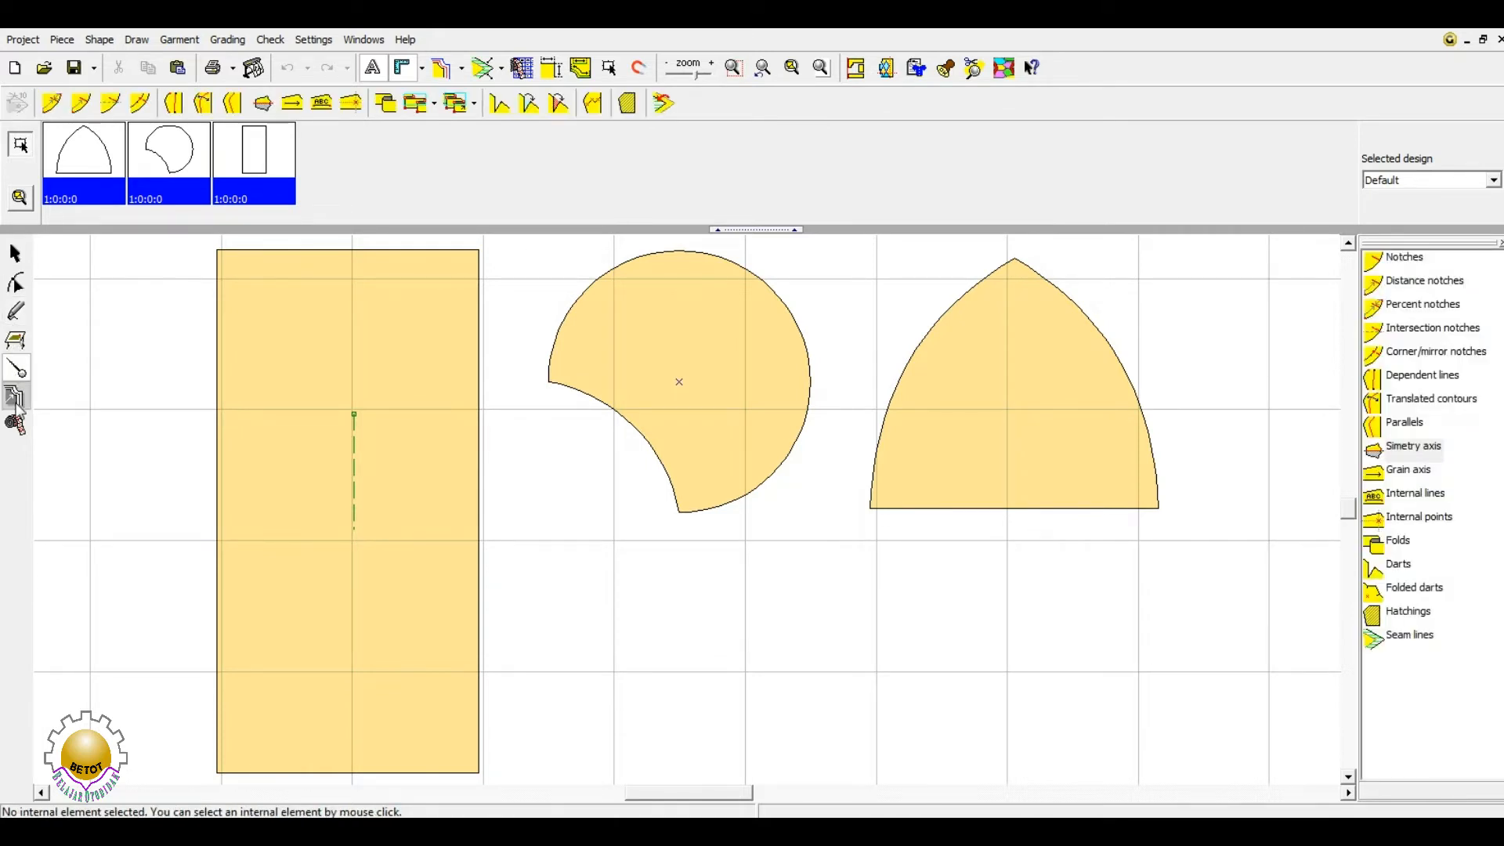
click(16, 402)
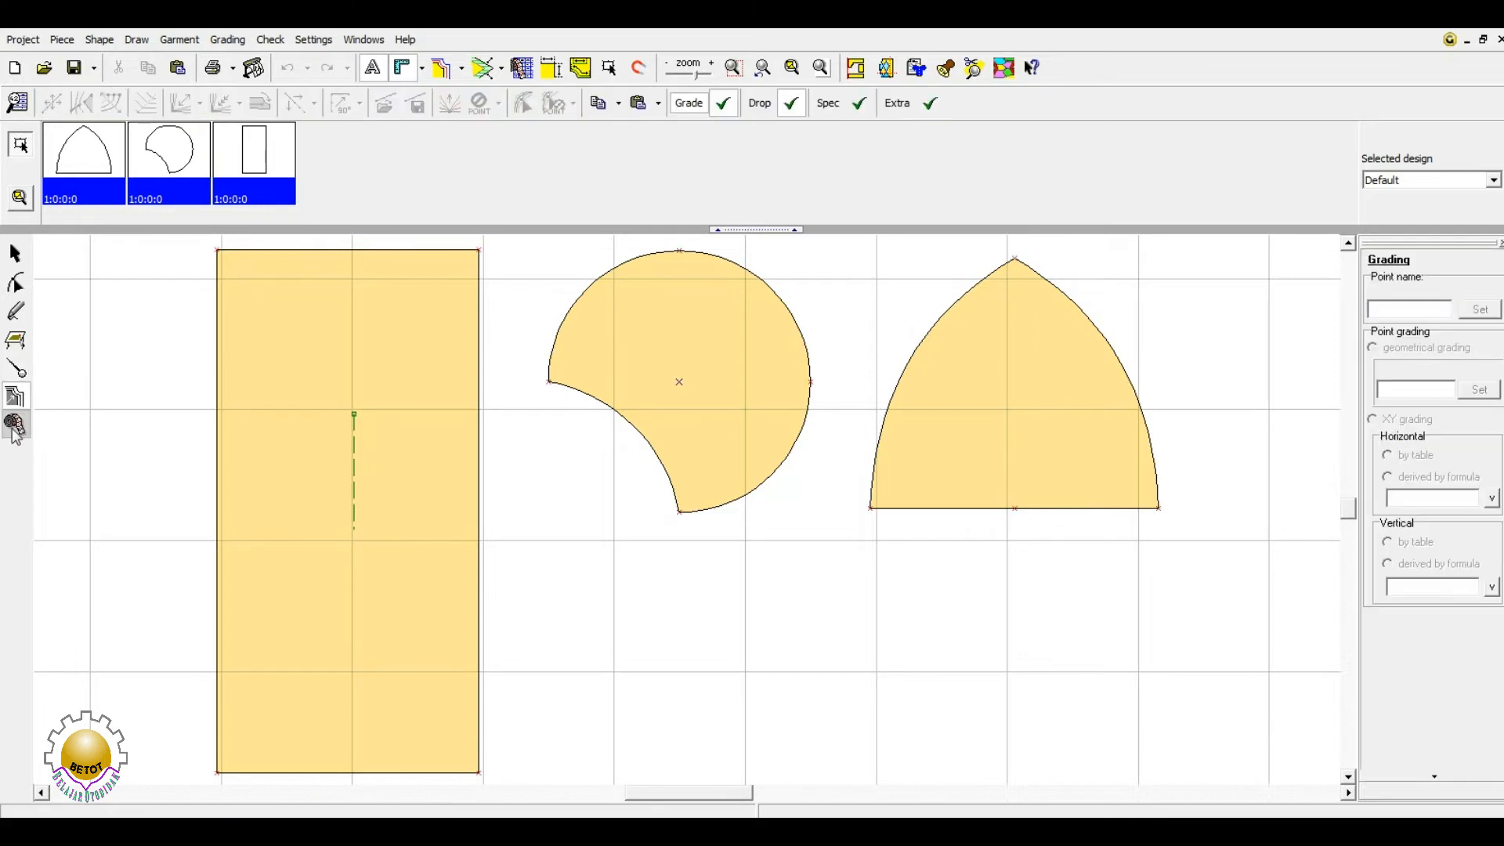
click(14, 429)
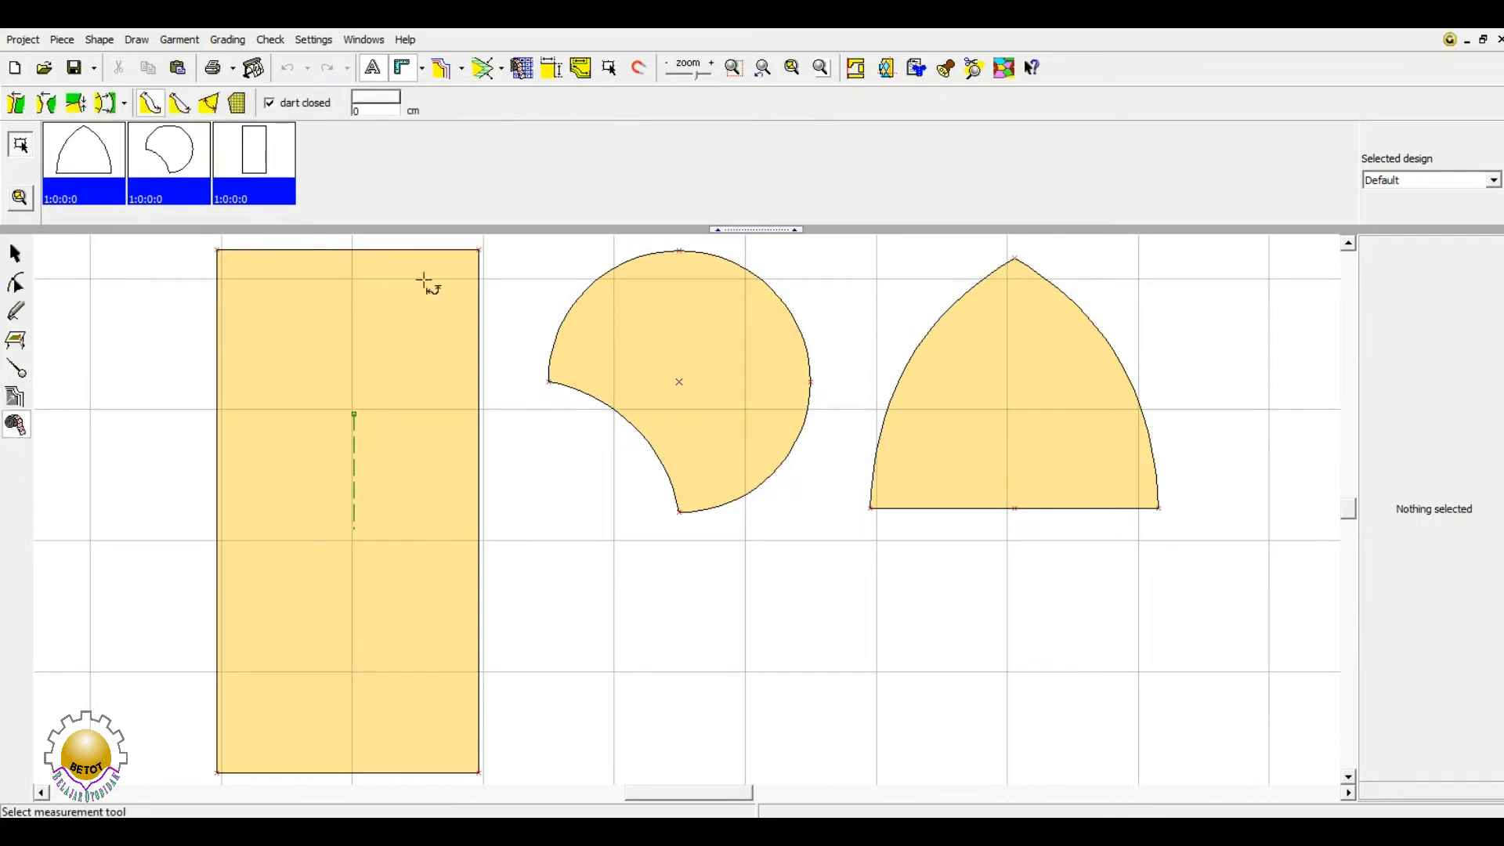
click(17, 255)
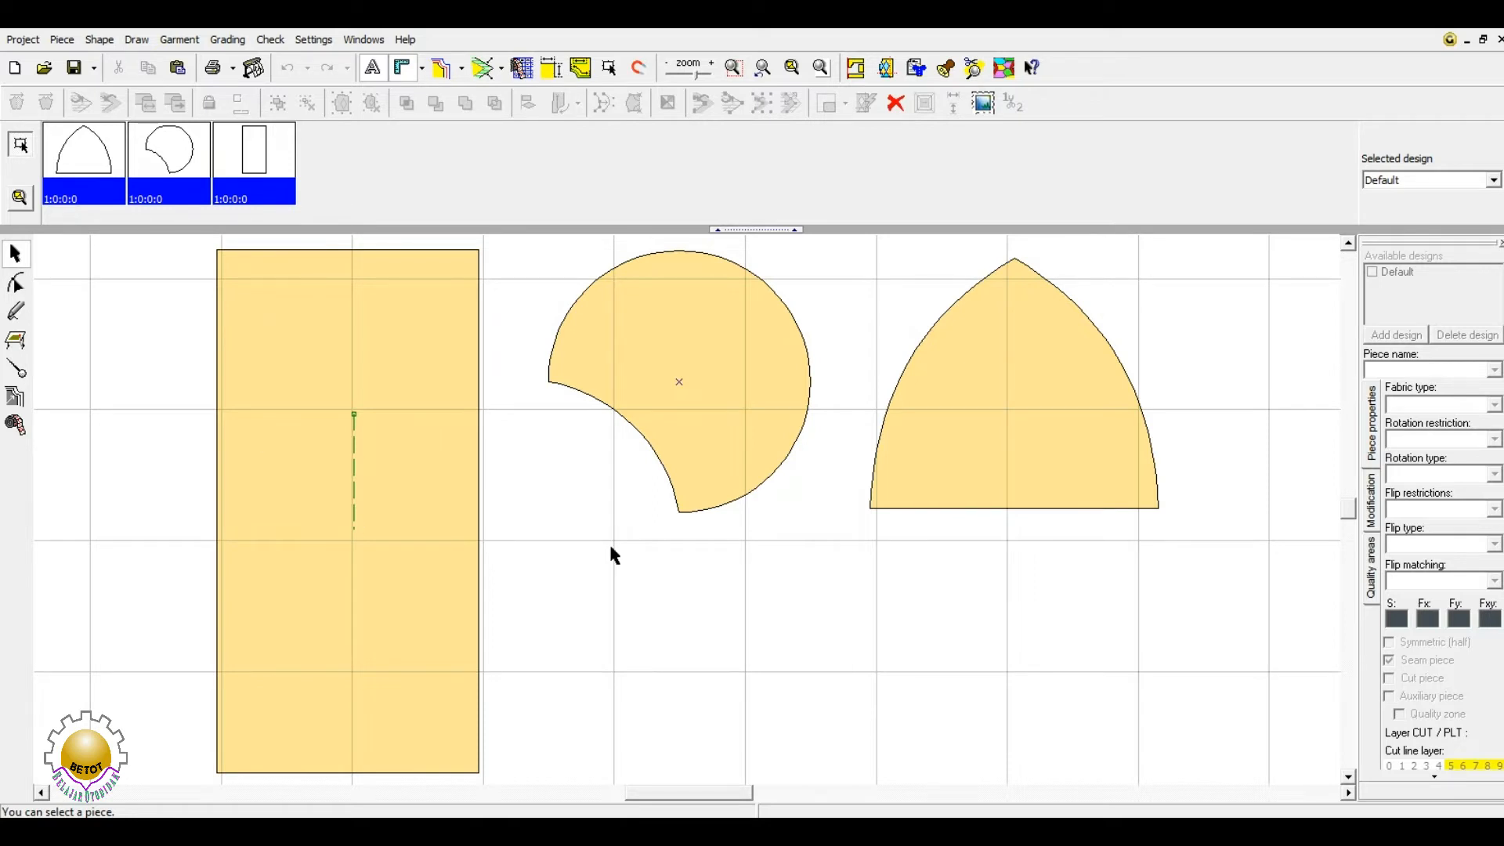
- Drag the rectangle piece to a new position beside the circle-cut piece
click(416, 379)
drag(416, 380, 454, 382)
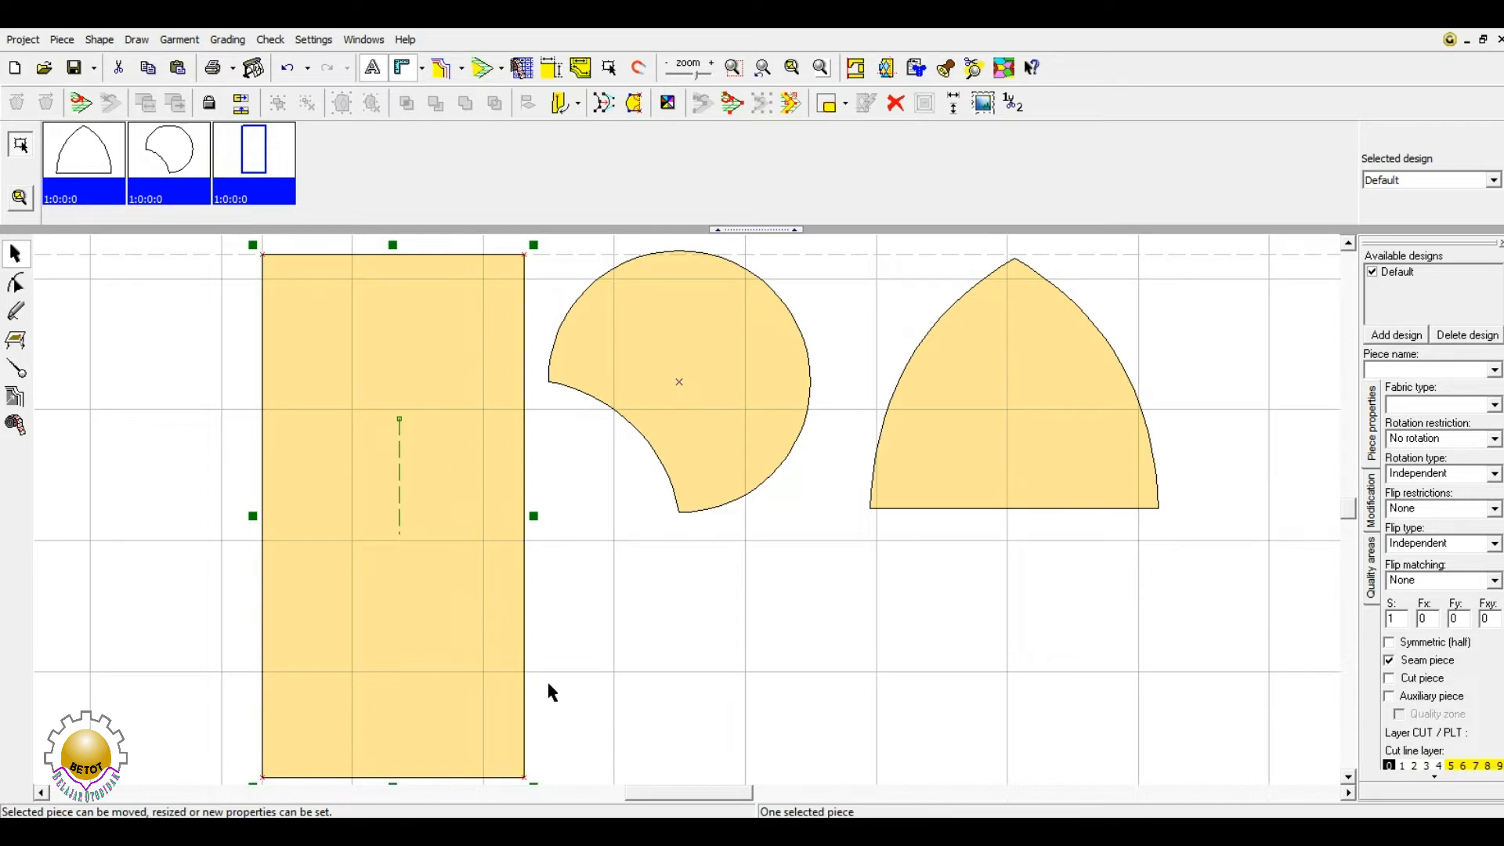
scroll(600, 681, down, 1)
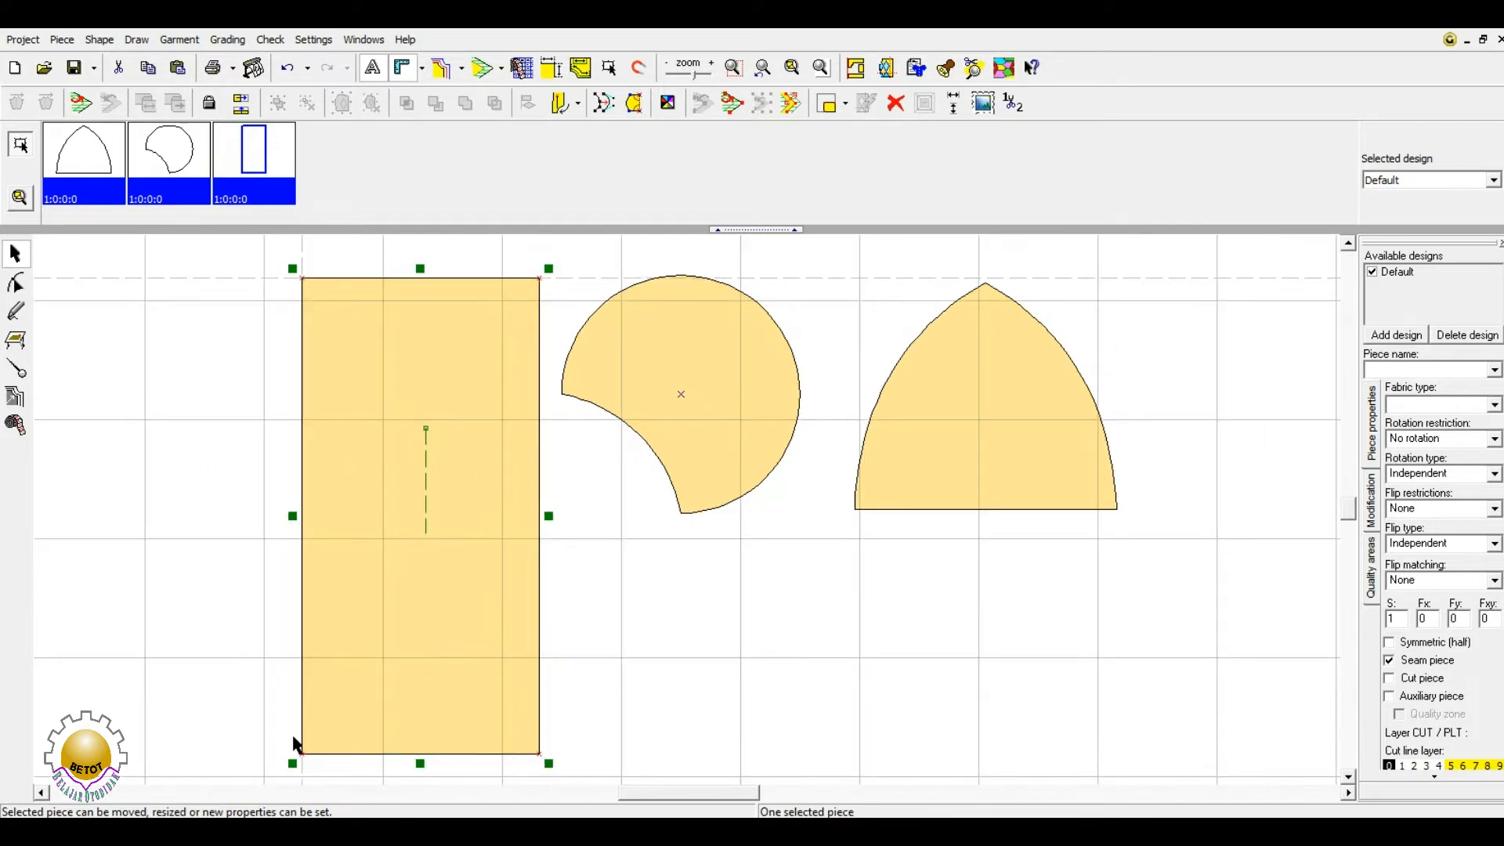
drag(409, 401, 356, 415)
drag(376, 541, 391, 415)
drag(396, 292, 396, 429)
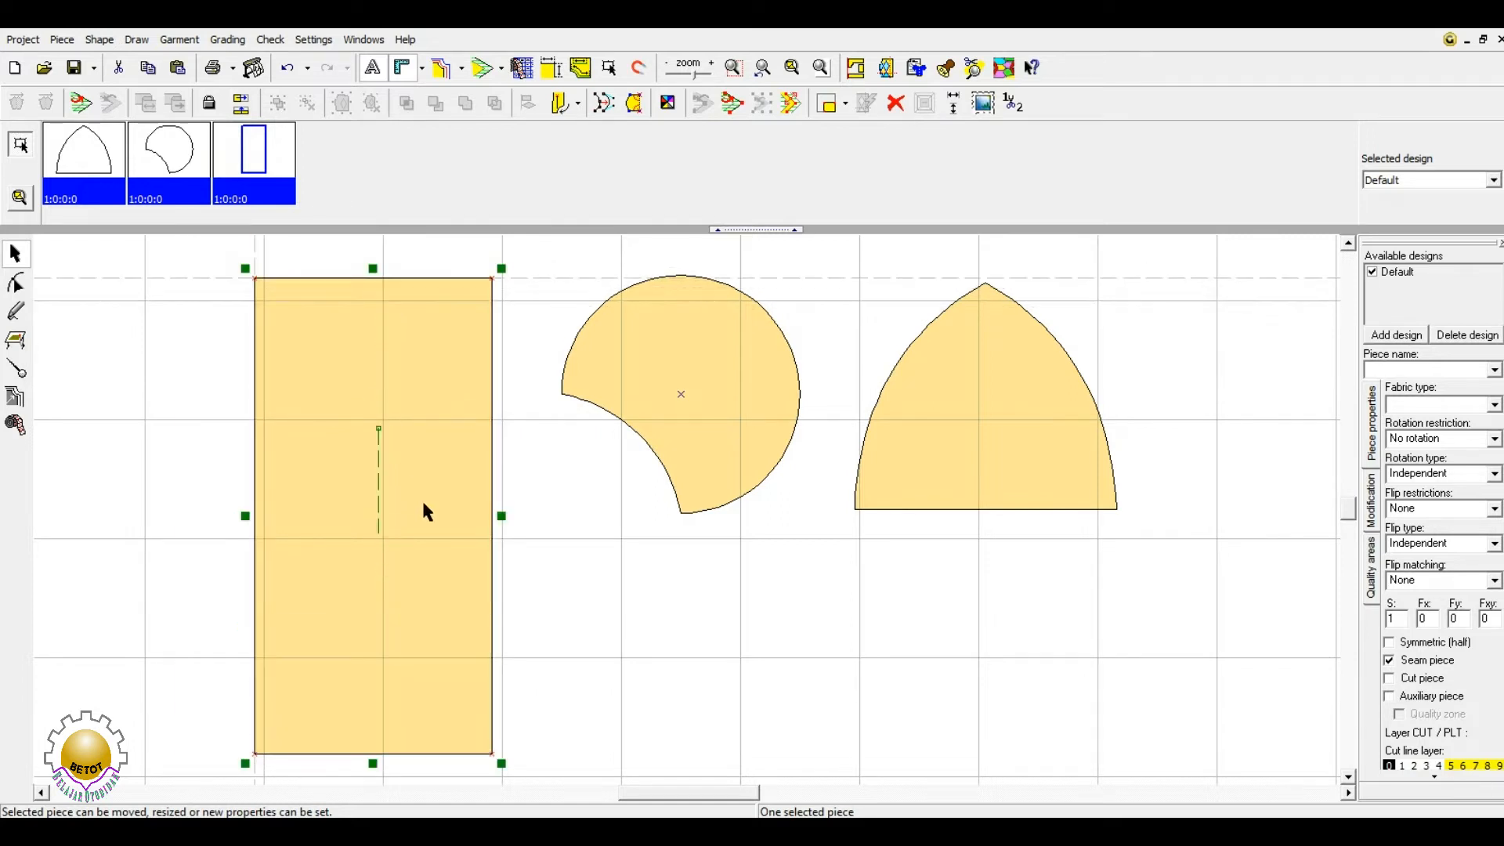
drag(425, 511, 410, 510)
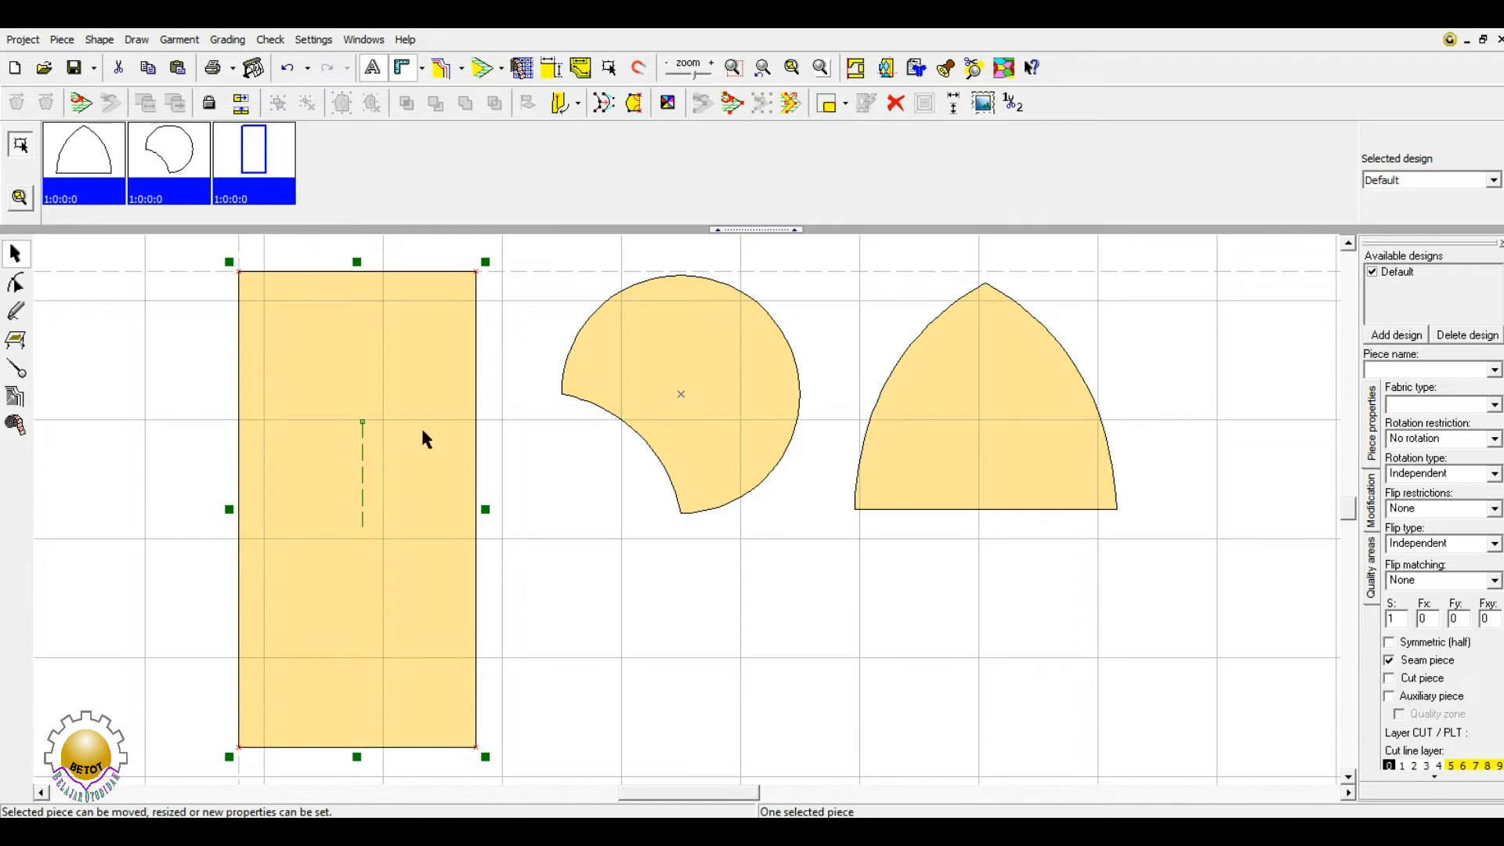
mouse_move(424, 435)
mouse_down()
mouse_move(859, 473)
mouse_move(1273, 470)
mouse_move(547, 467)
mouse_move(448, 451)
mouse_up()
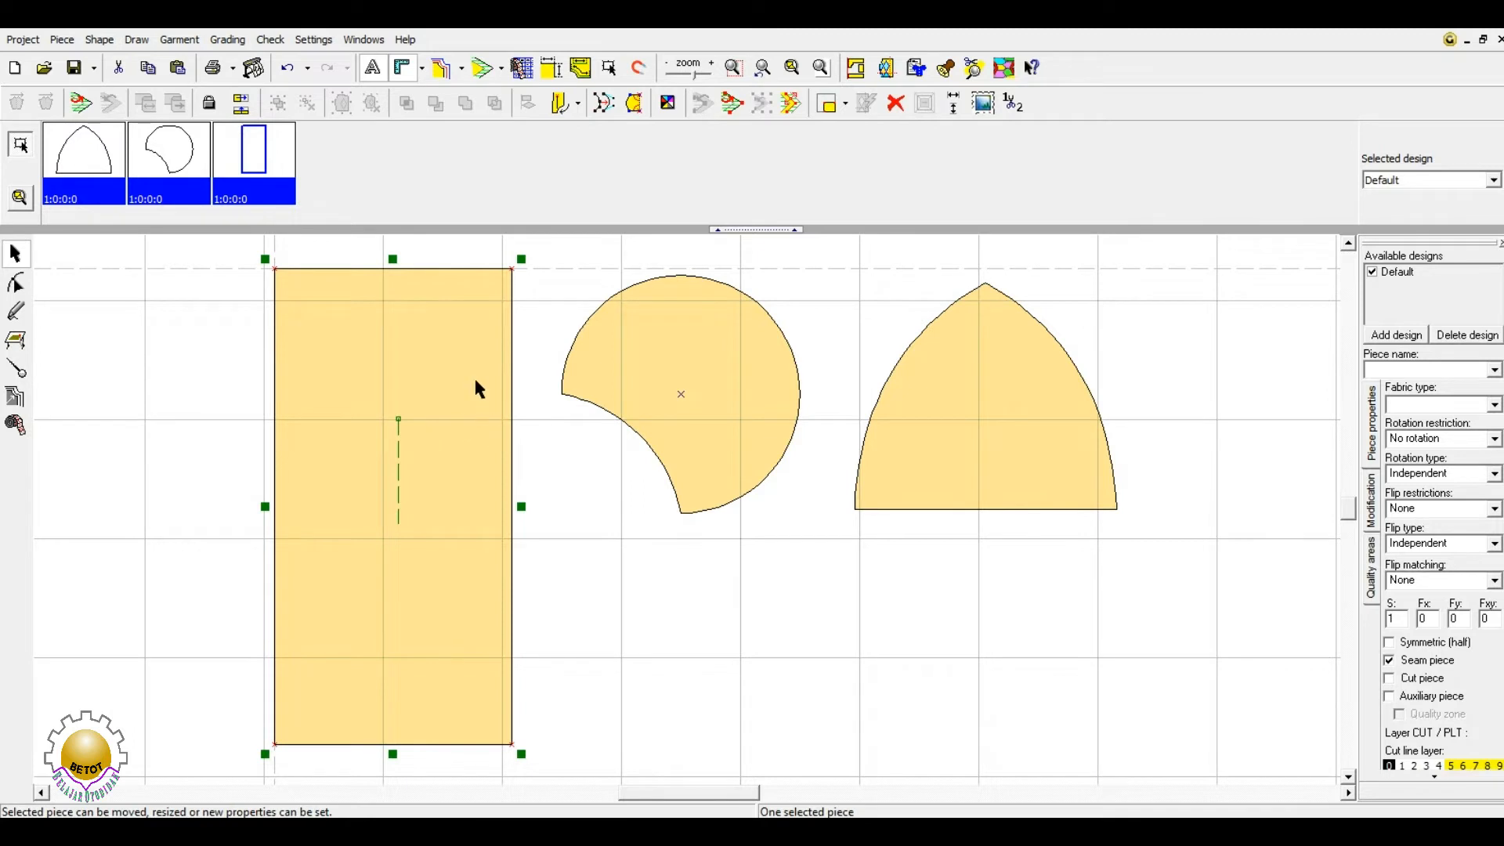
- Box-select all three pieces and shift them right together, then select the circle-cut piece
shift+click(712, 369)
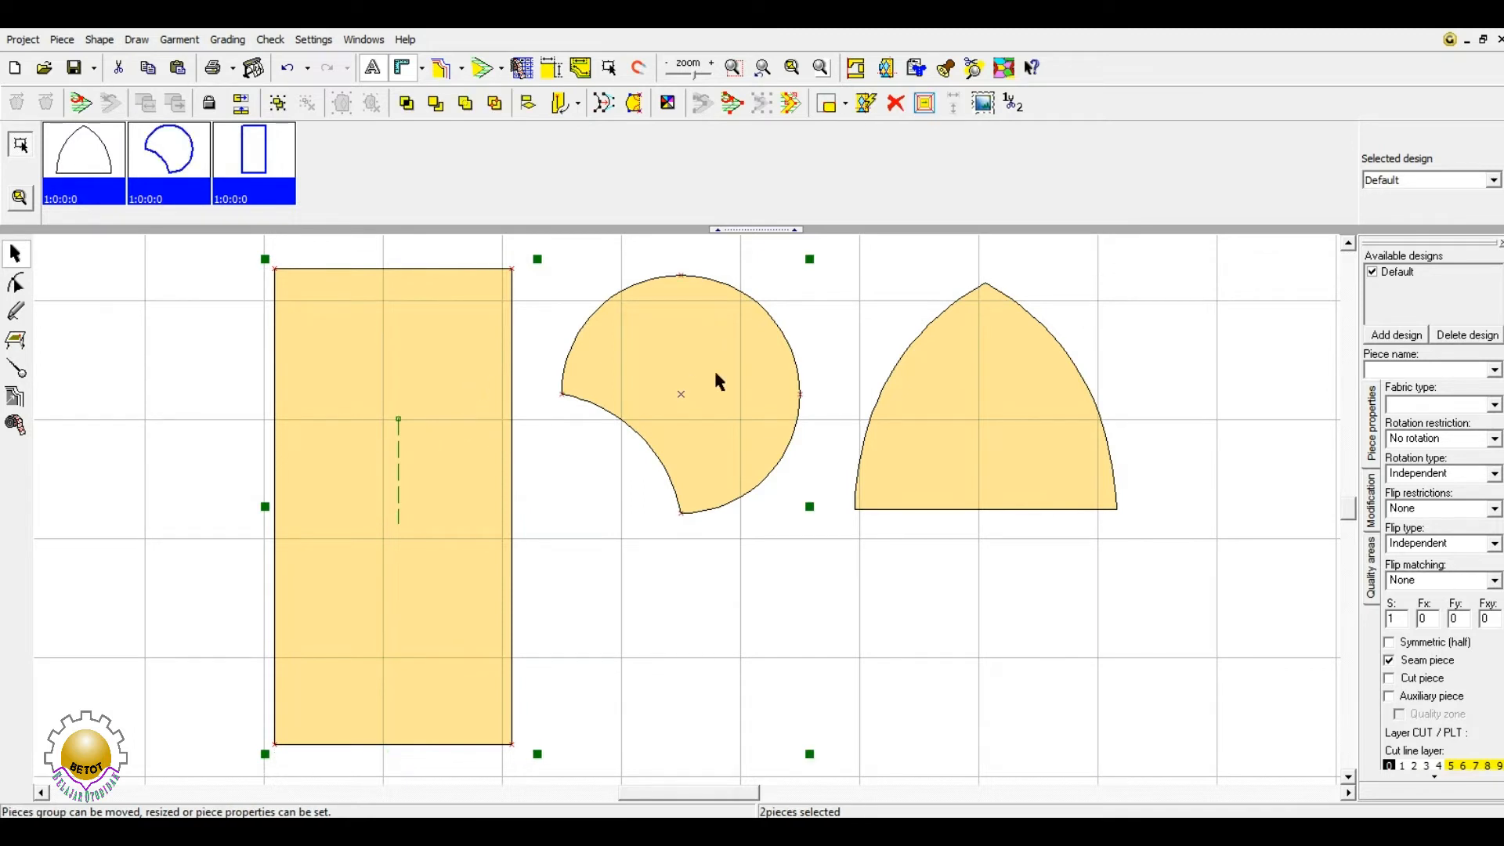
mouse_move(713, 372)
mouse_down()
mouse_move(451, 368)
mouse_move(691, 375)
mouse_up()
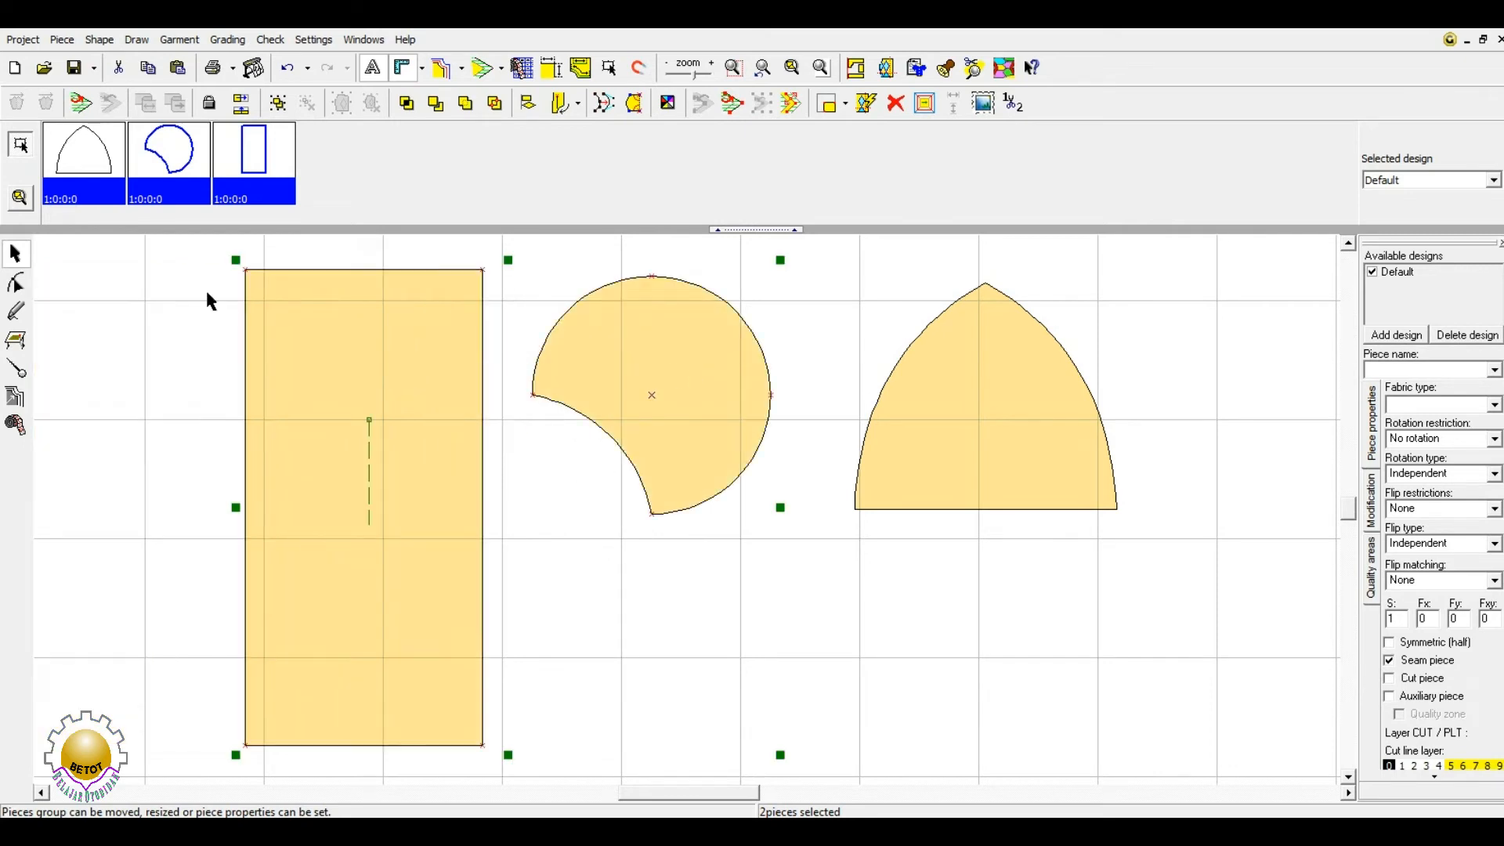
drag(153, 248, 1205, 811)
drag(1067, 437, 814, 436)
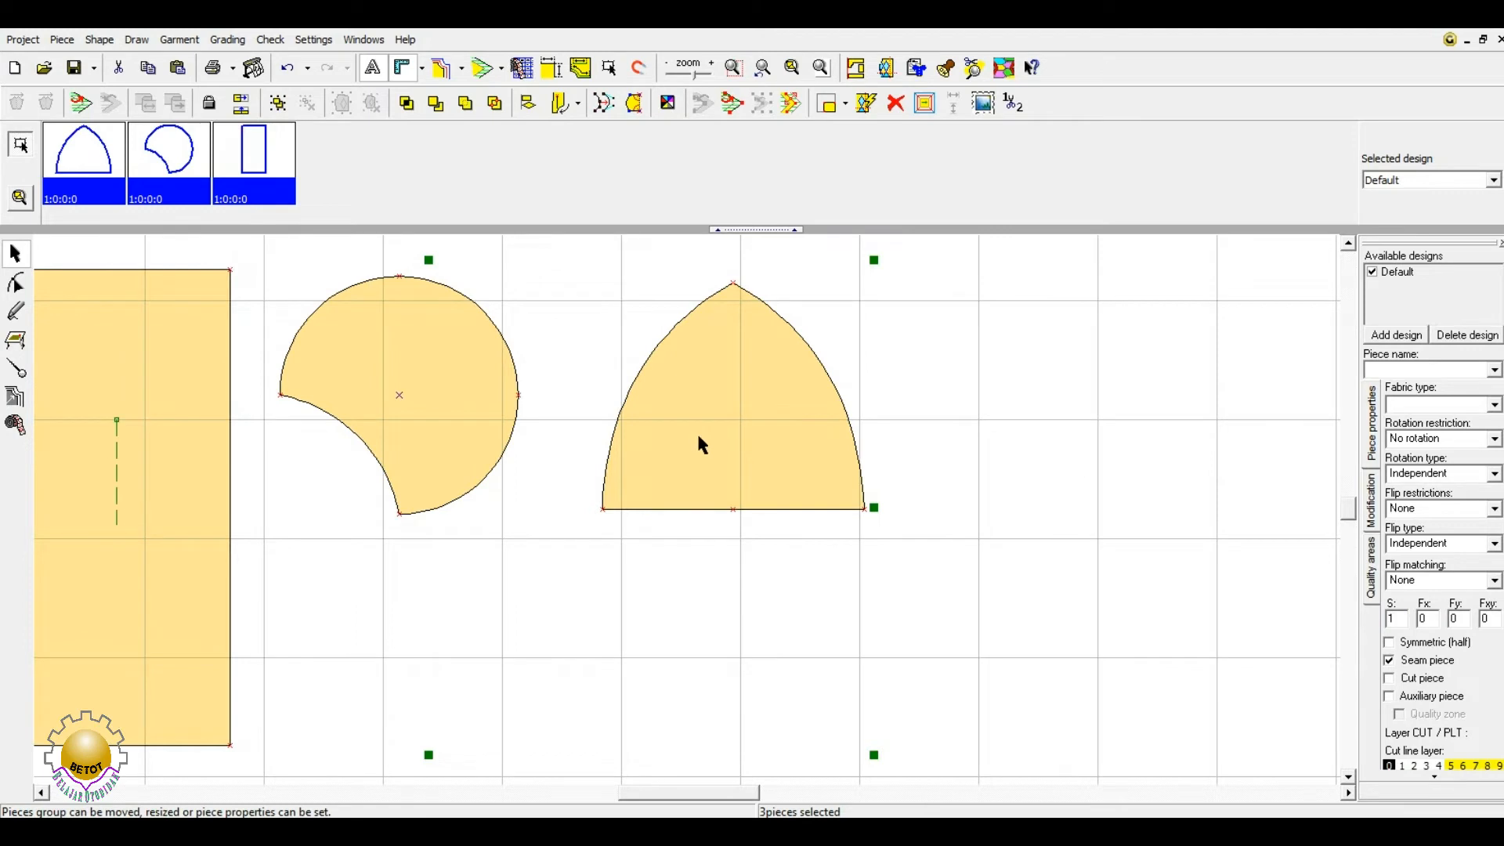
drag(697, 437, 1006, 436)
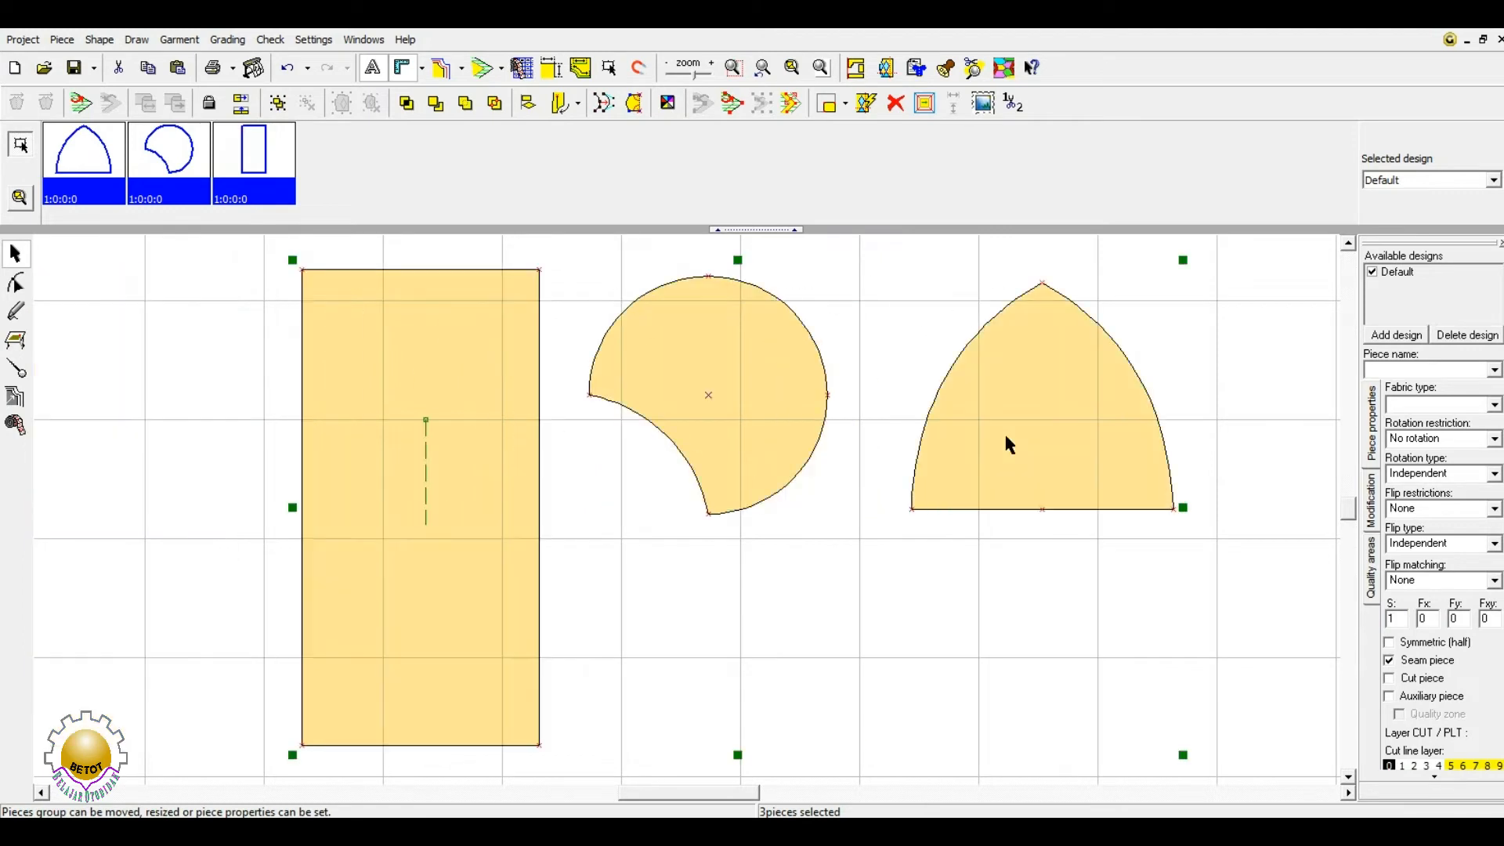
click(932, 643)
click(723, 359)
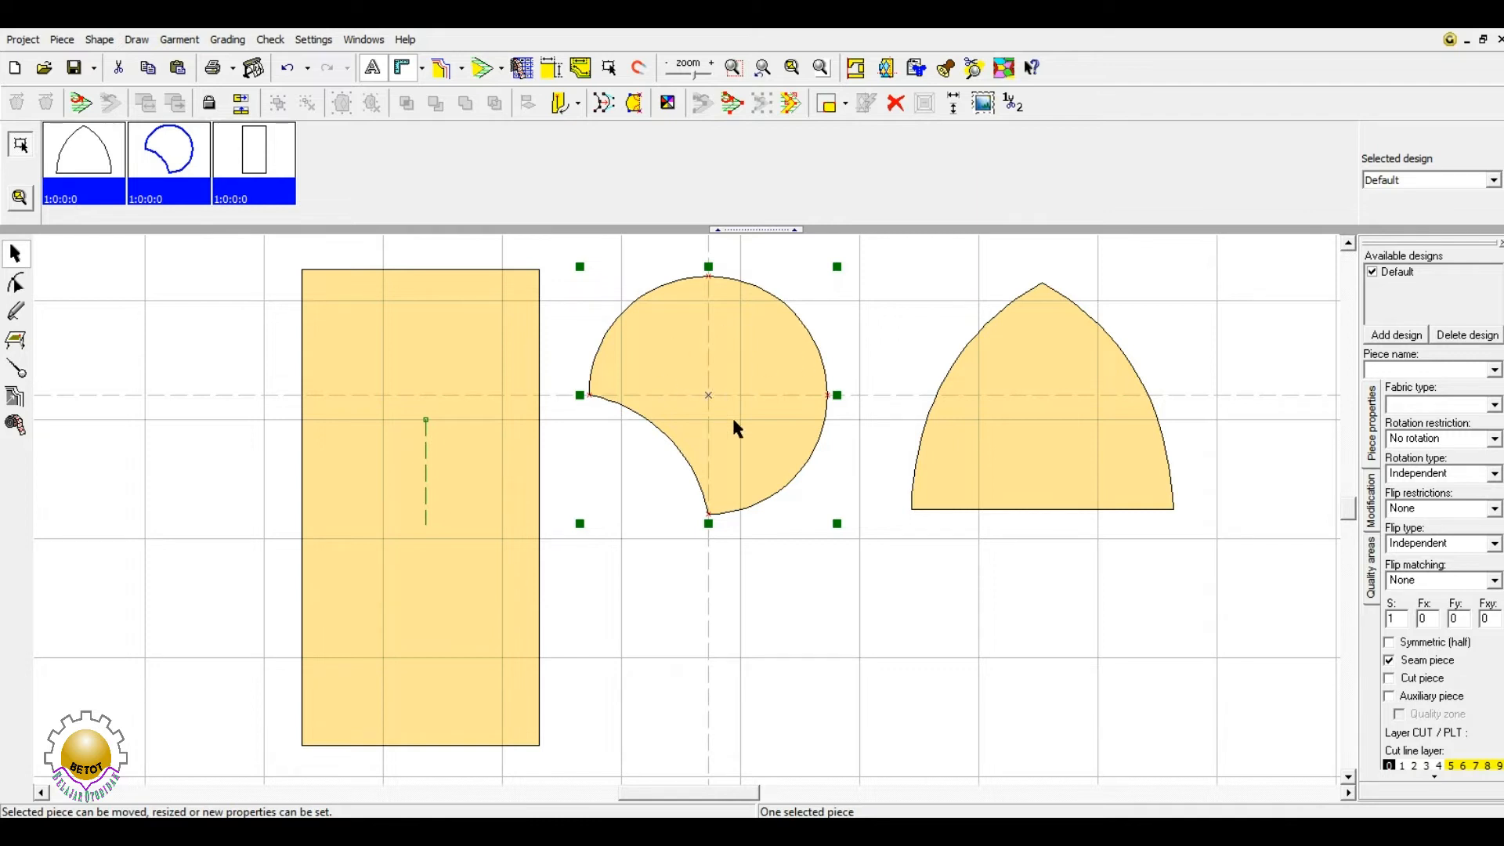
- Rearrange the pieces: rectangle toward the left edge, arch up-right, circle-cut onto the centre line
click(791, 68)
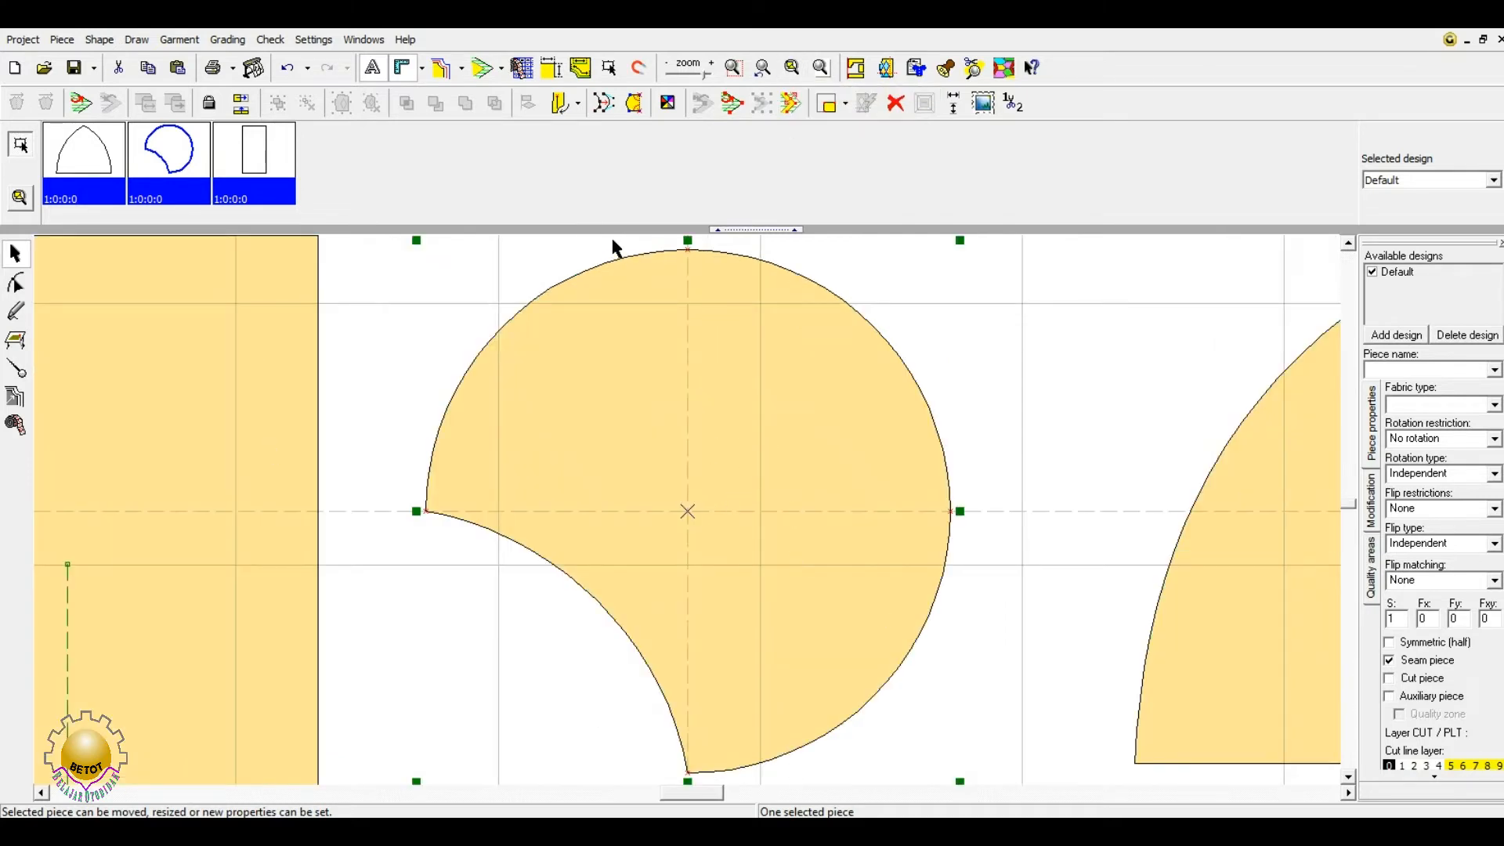
click(764, 70)
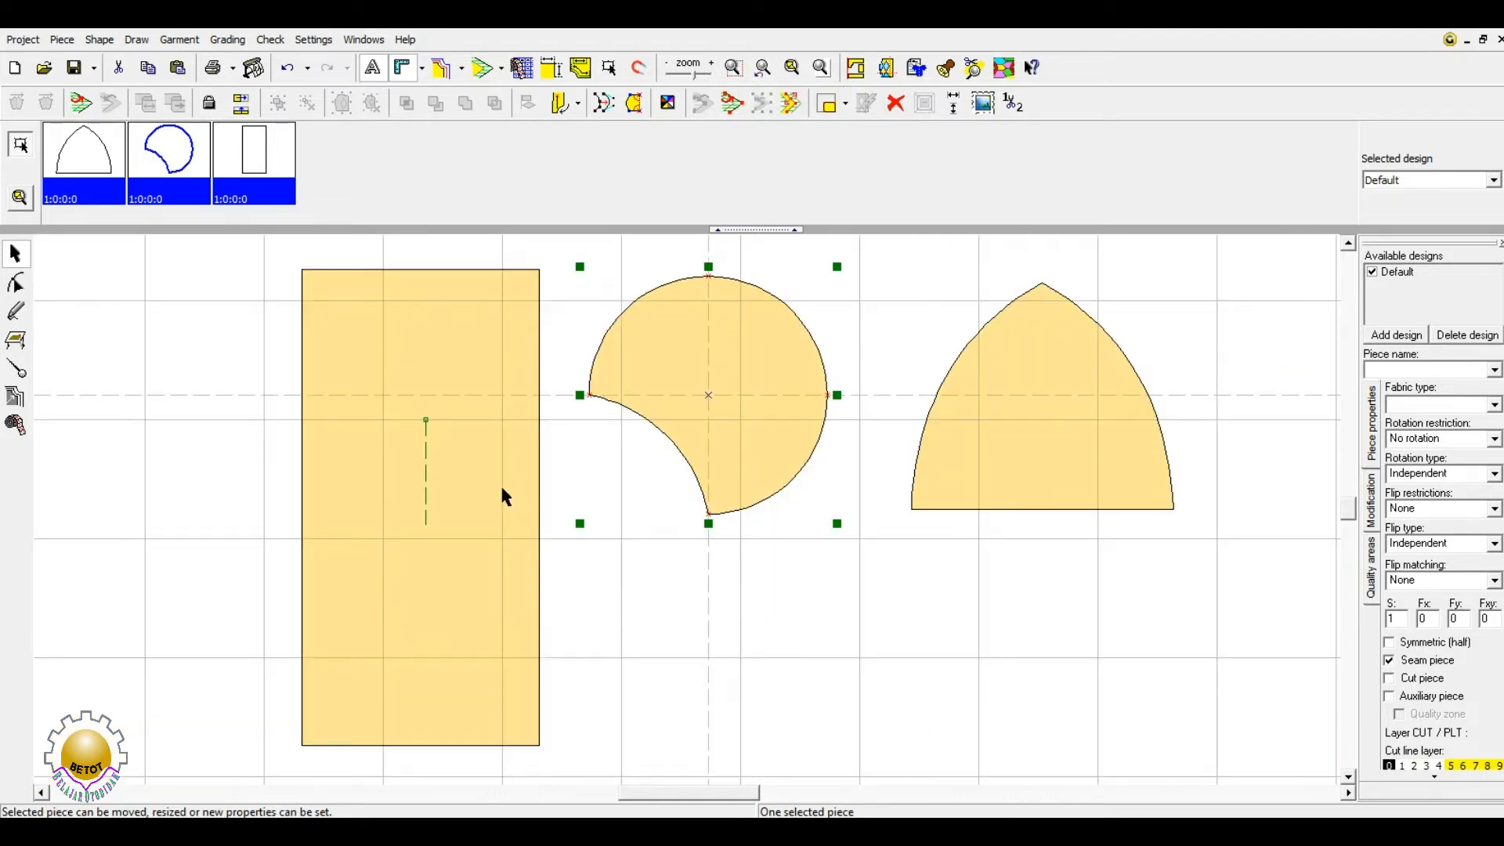
drag(478, 517, 227, 527)
drag(1104, 433, 1252, 310)
drag(707, 382, 731, 496)
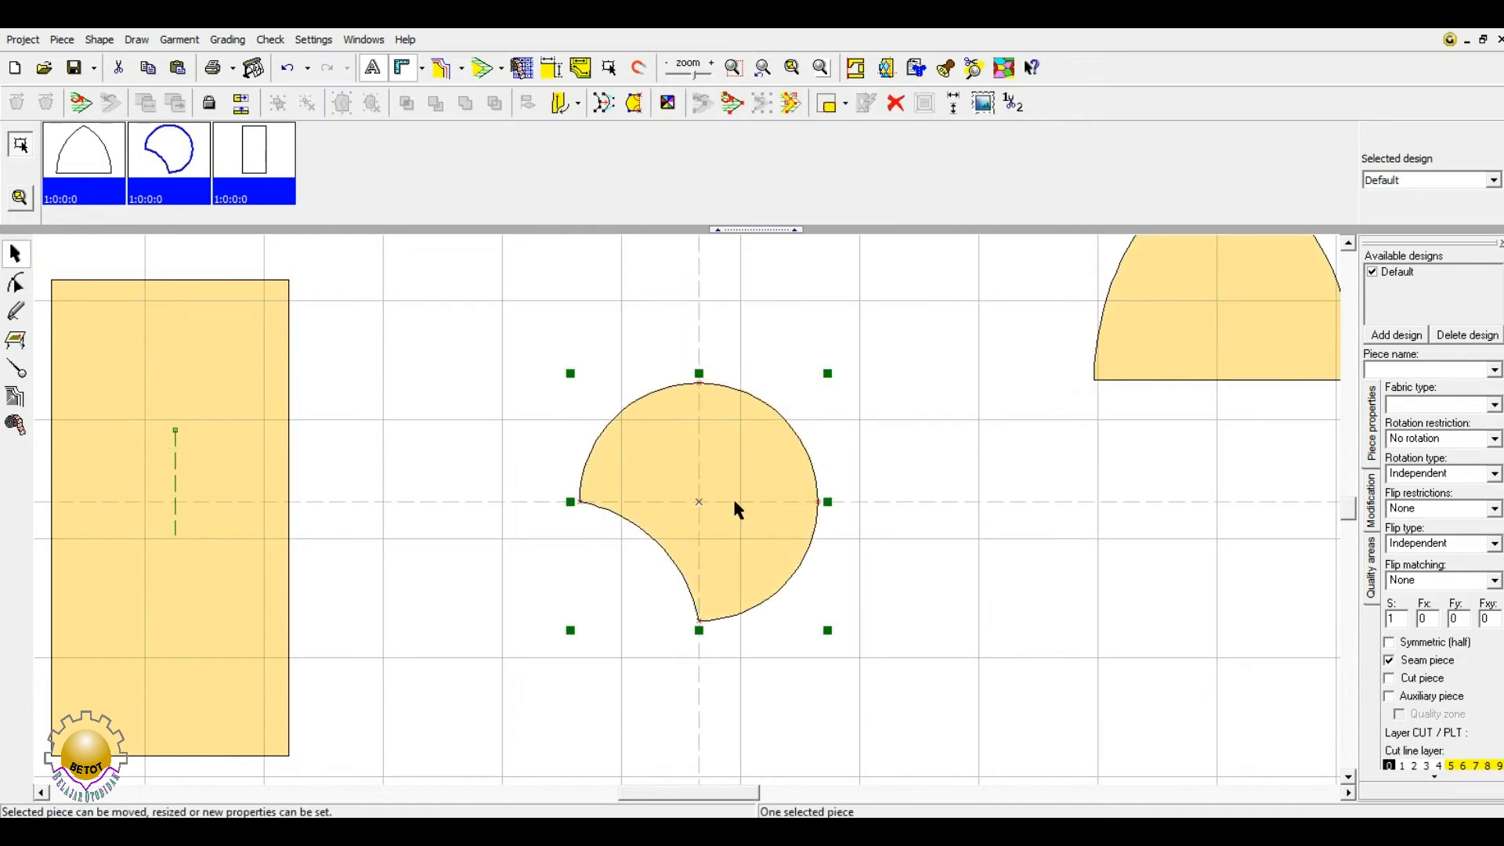
- Zoom in on the circle-cut and arch pieces, then fit all pieces back into view and deselect
click(793, 68)
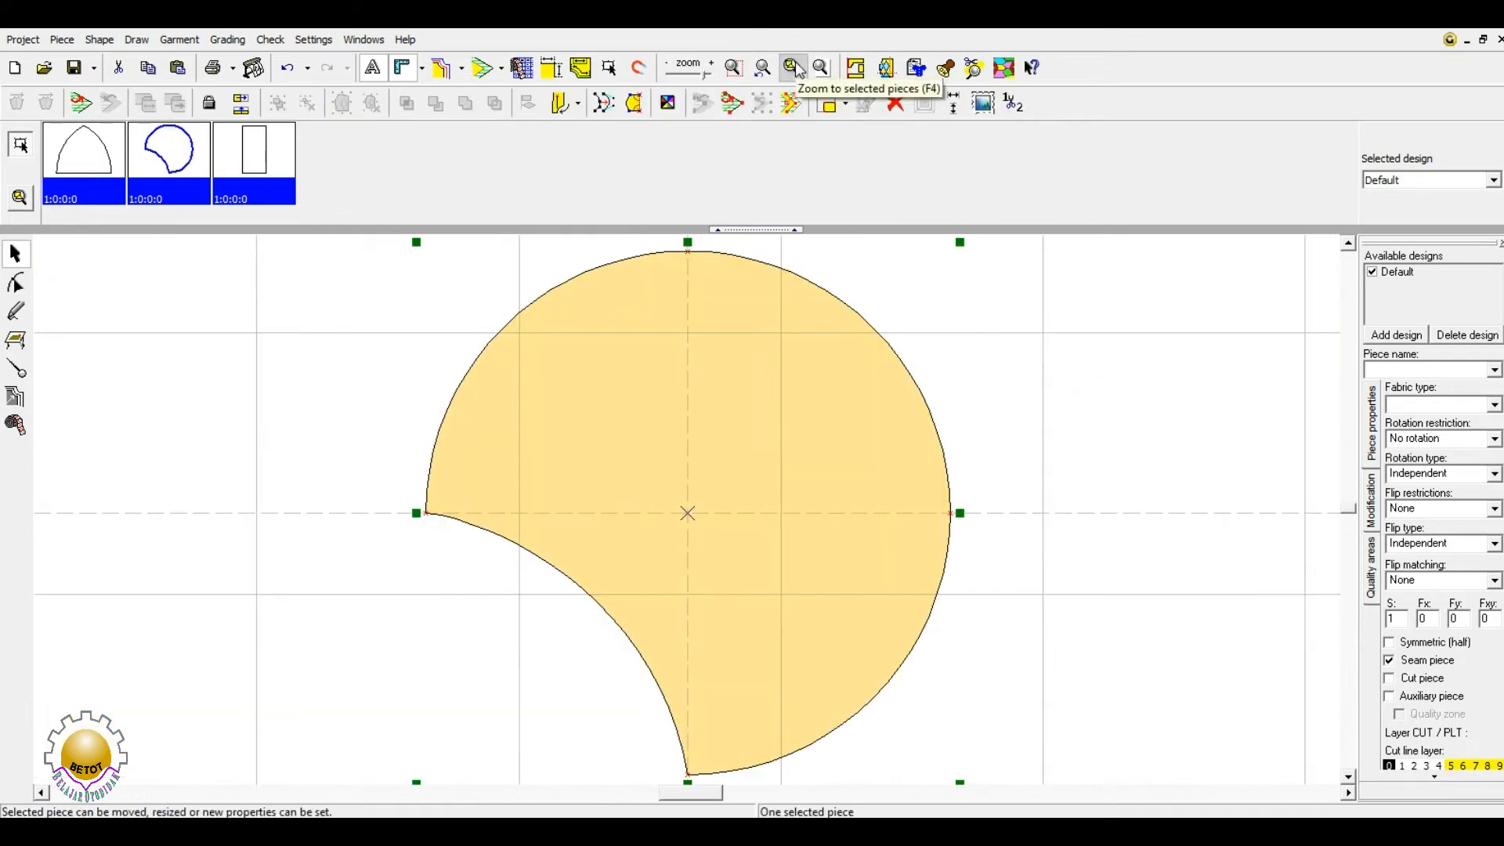
click(763, 68)
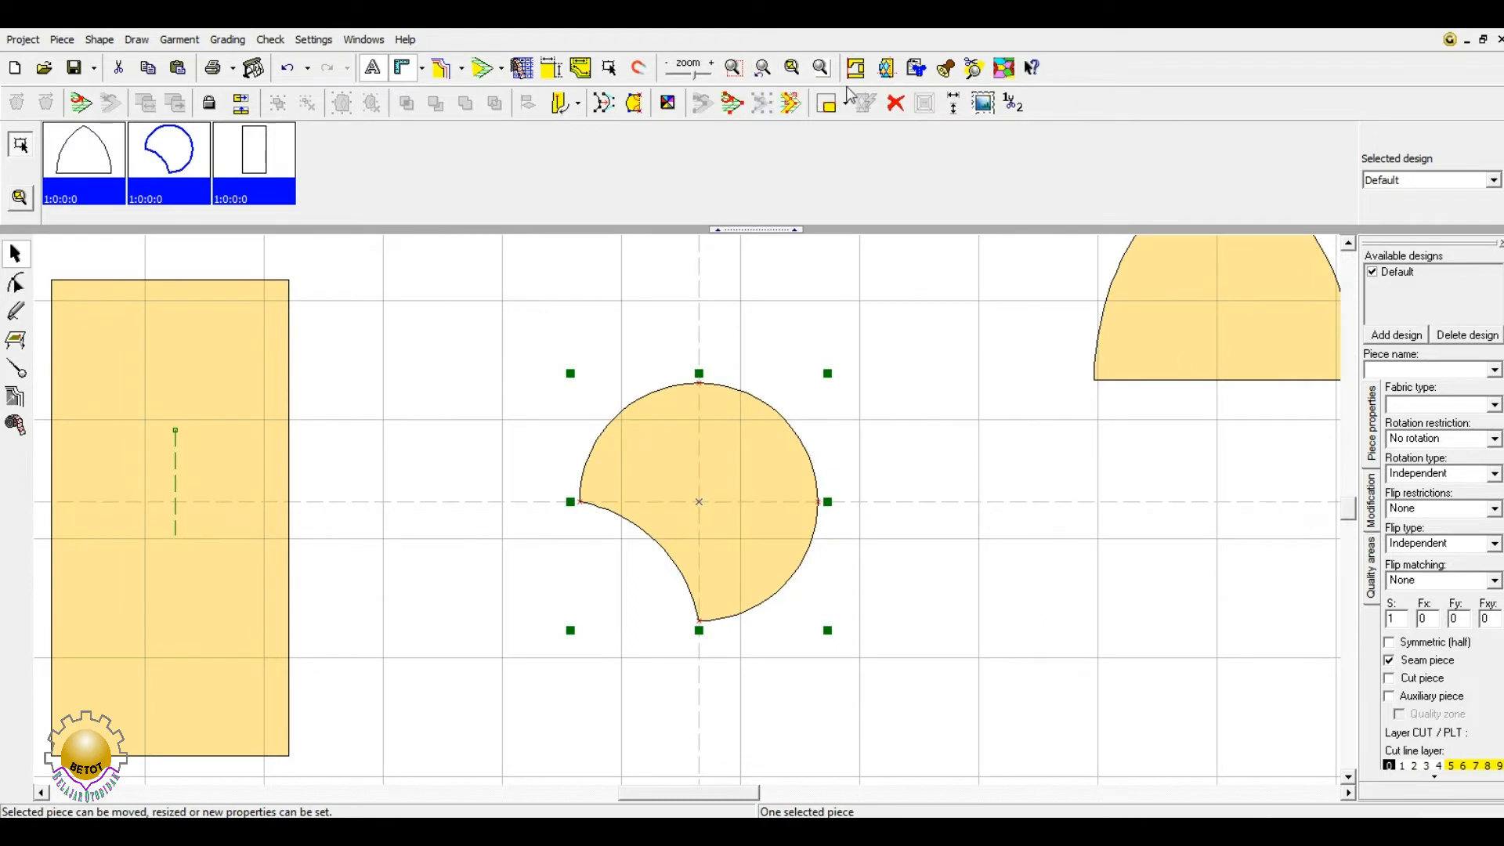
click(820, 68)
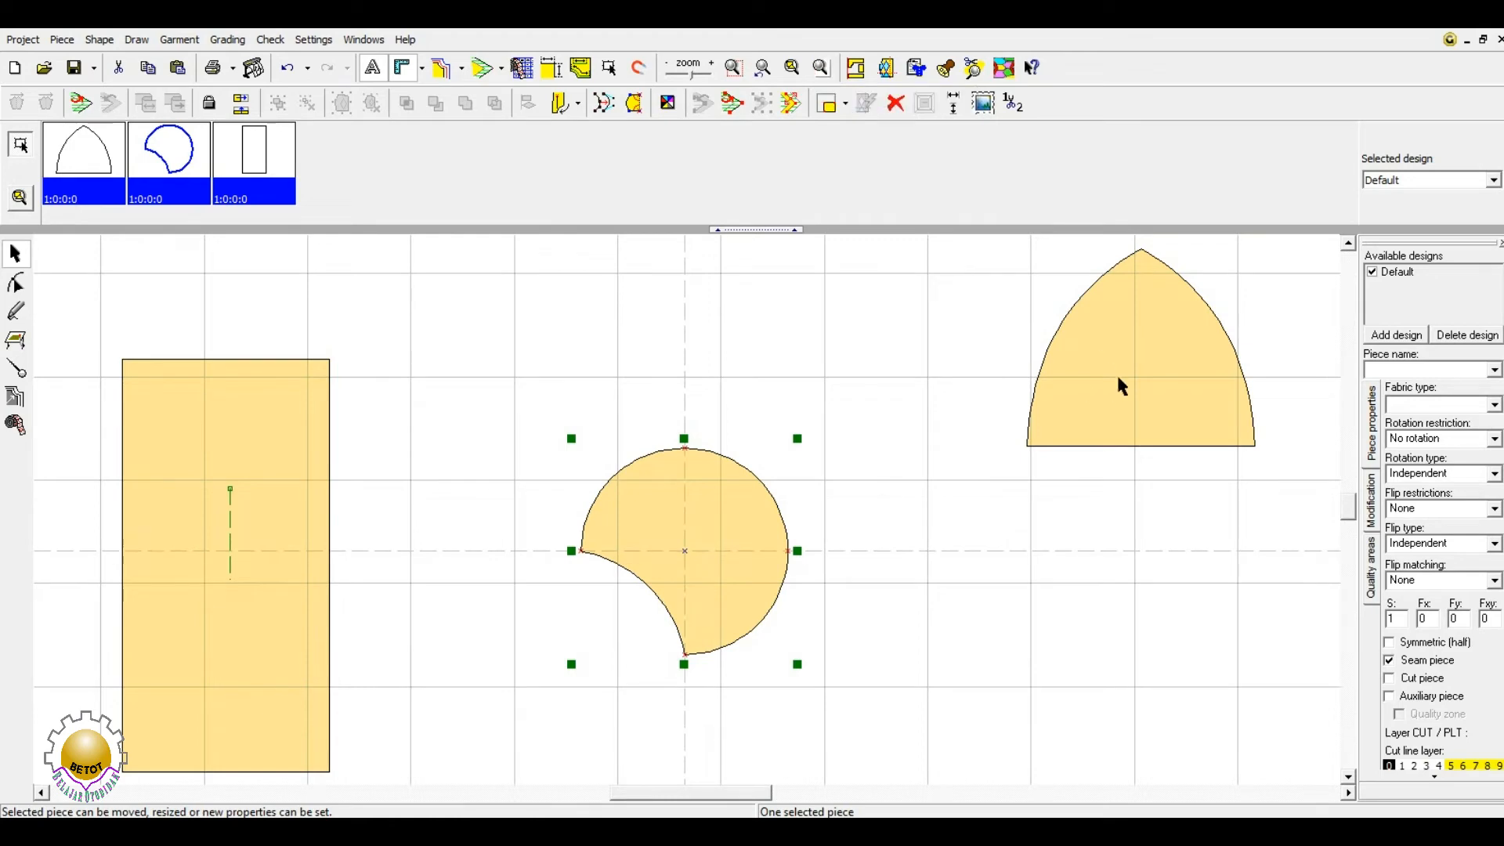
click(732, 68)
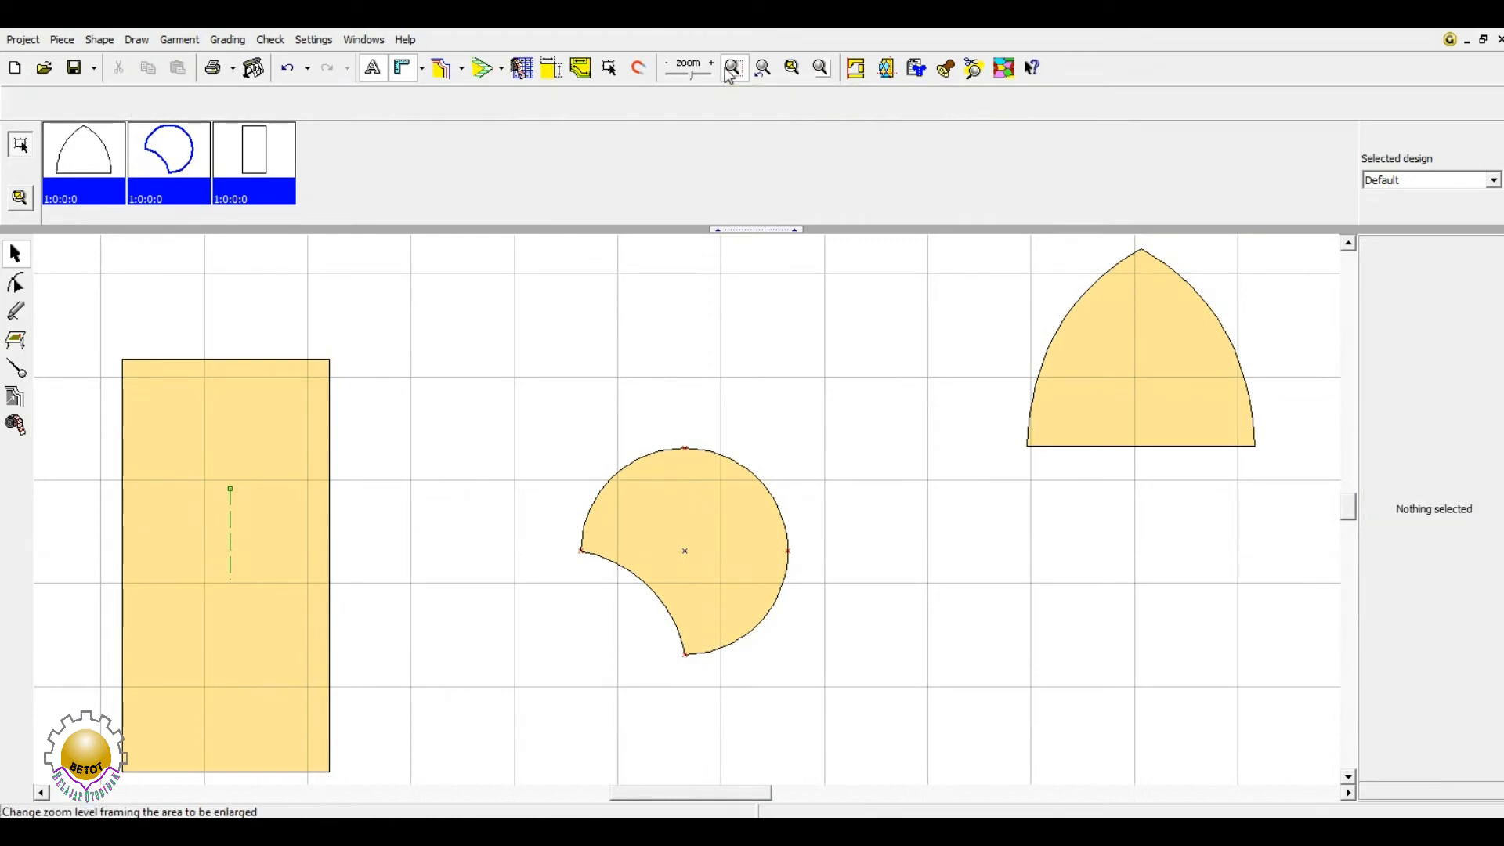
drag(994, 475, 1280, 239)
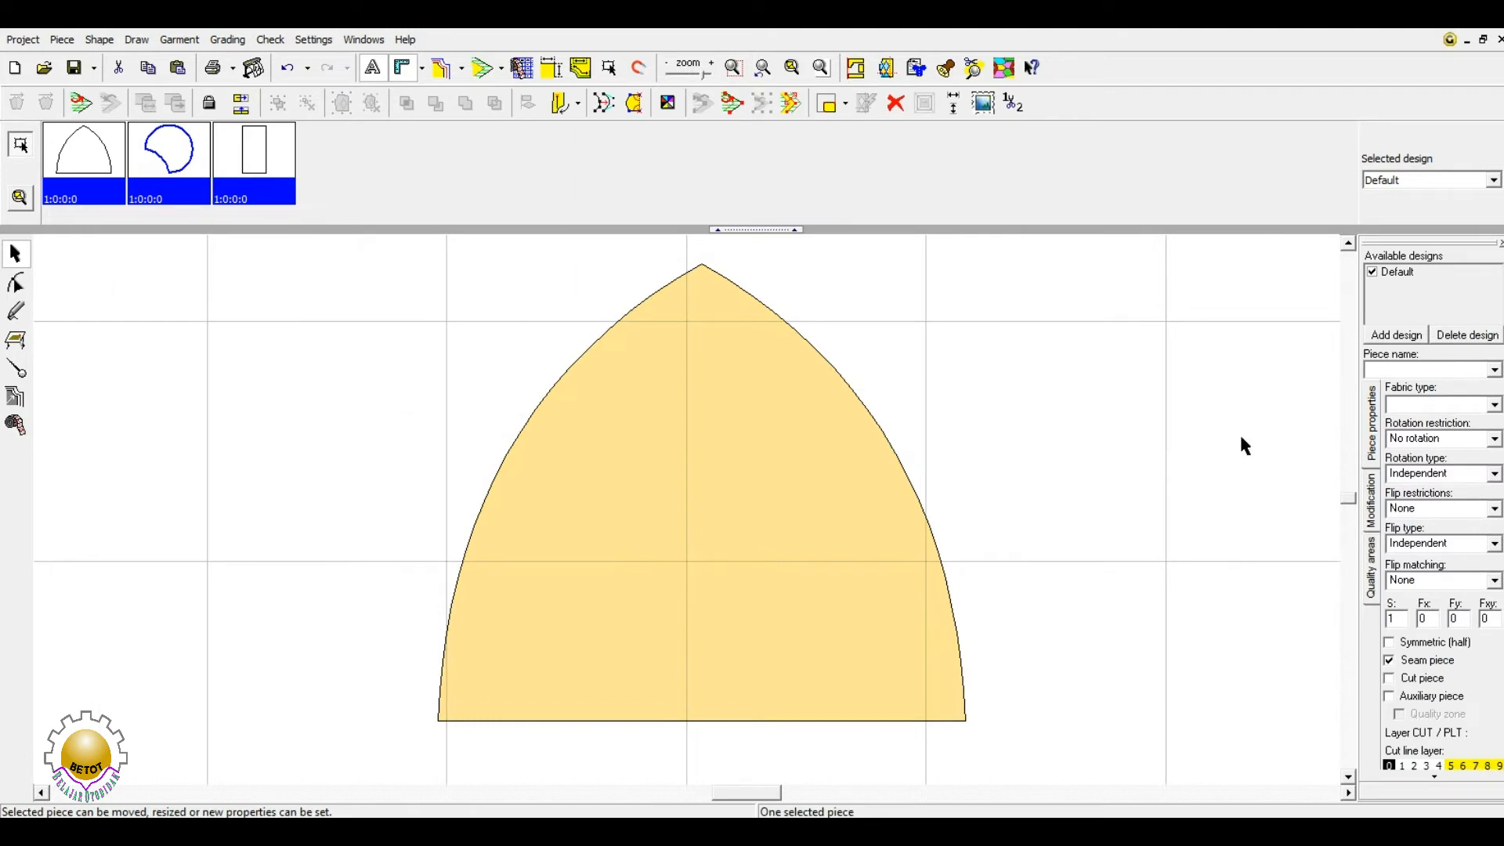
click(764, 69)
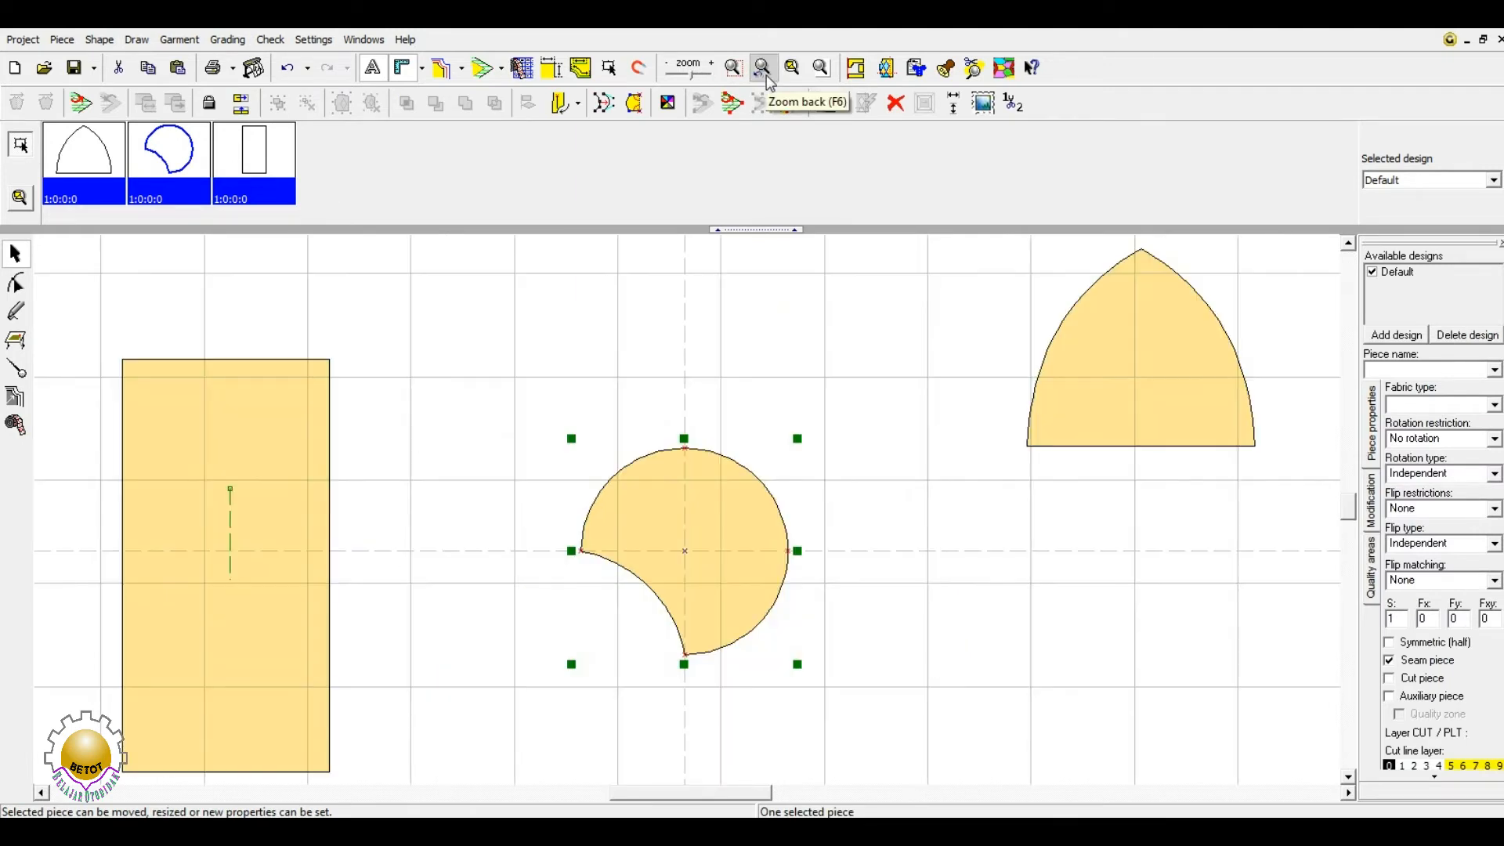
click(459, 395)
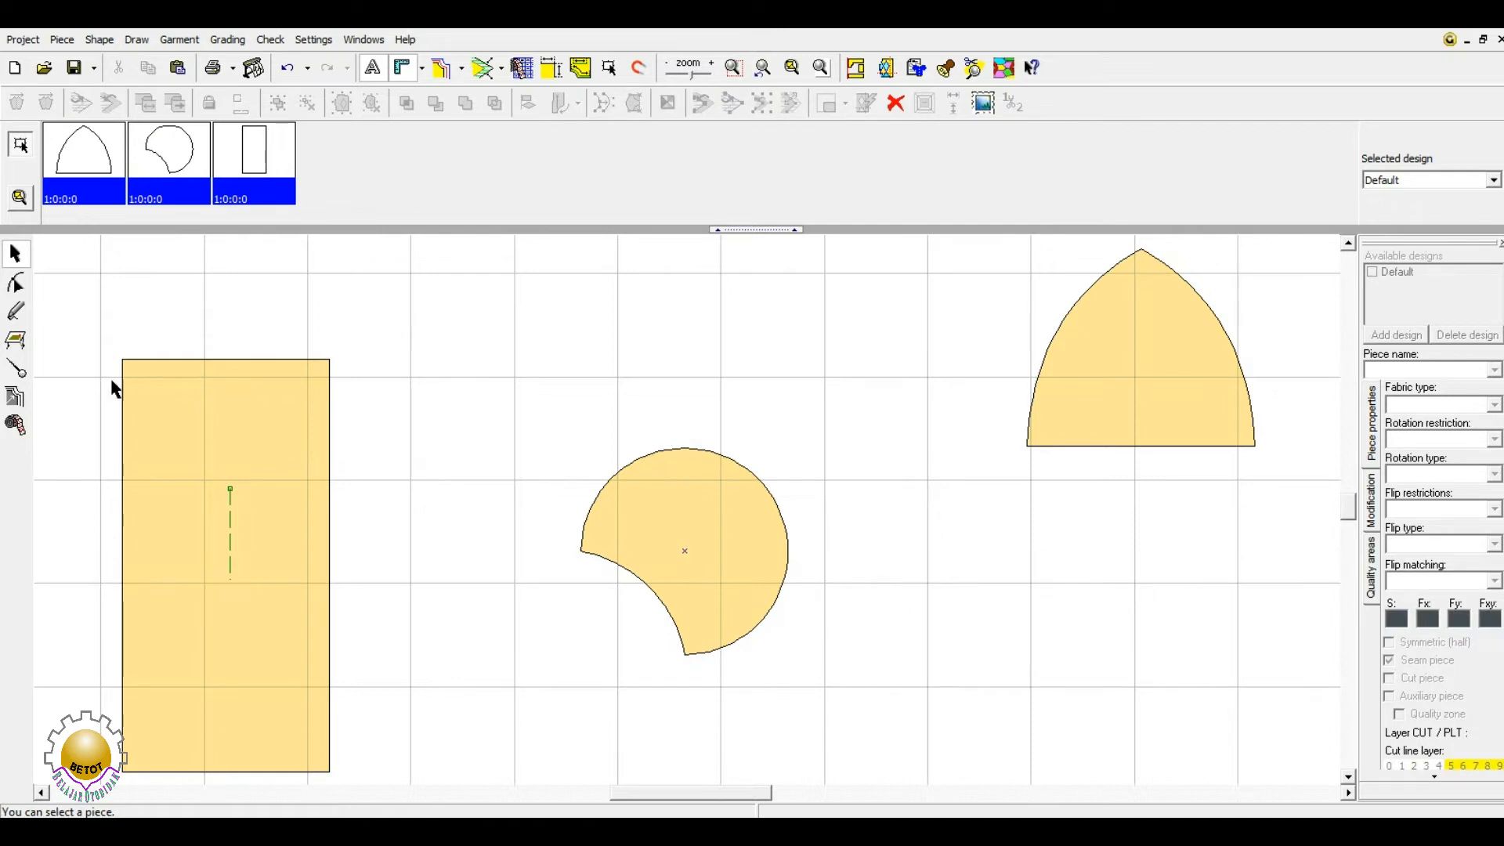
- Delete the circle-cut piece and restore it with undo
click(704, 502)
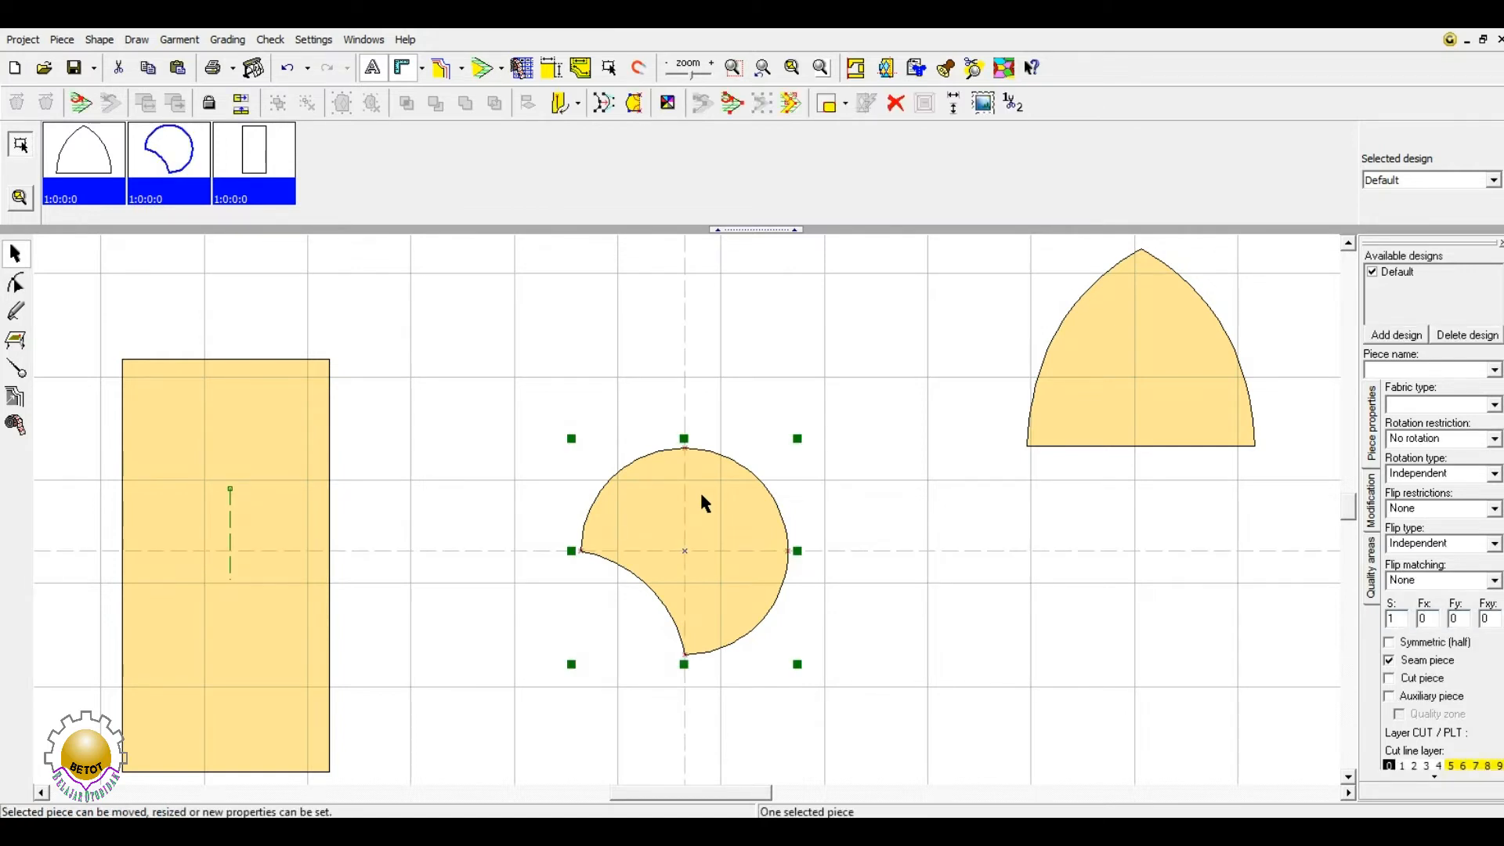
key(Delete)
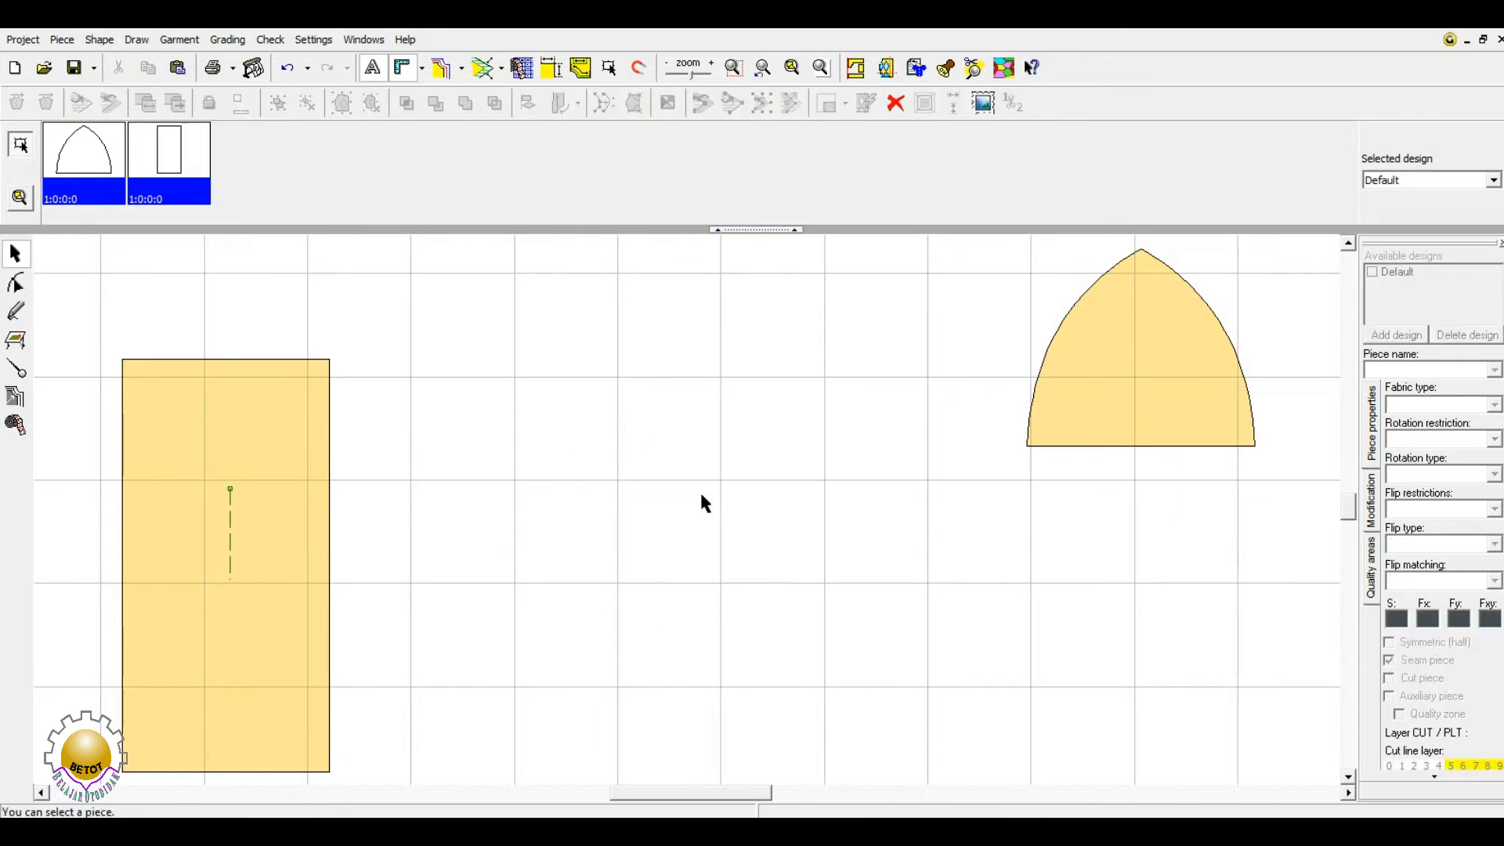
key(ctrl+z)
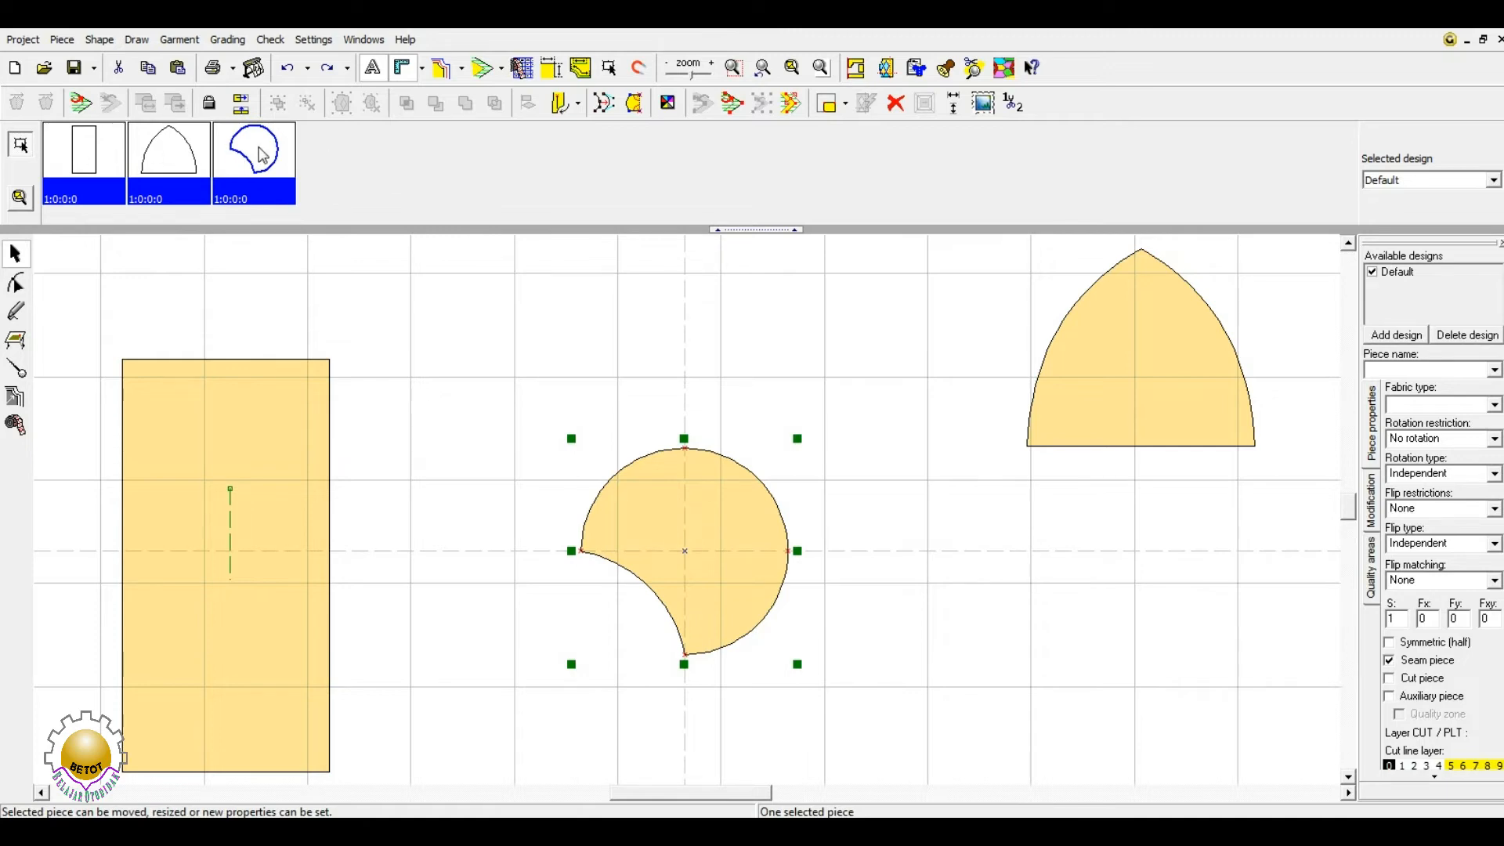
click(445, 413)
- Move the arch down-left, delete and restore it, then shift the rectangle right
click(1064, 388)
drag(1064, 388, 982, 584)
key(Delete)
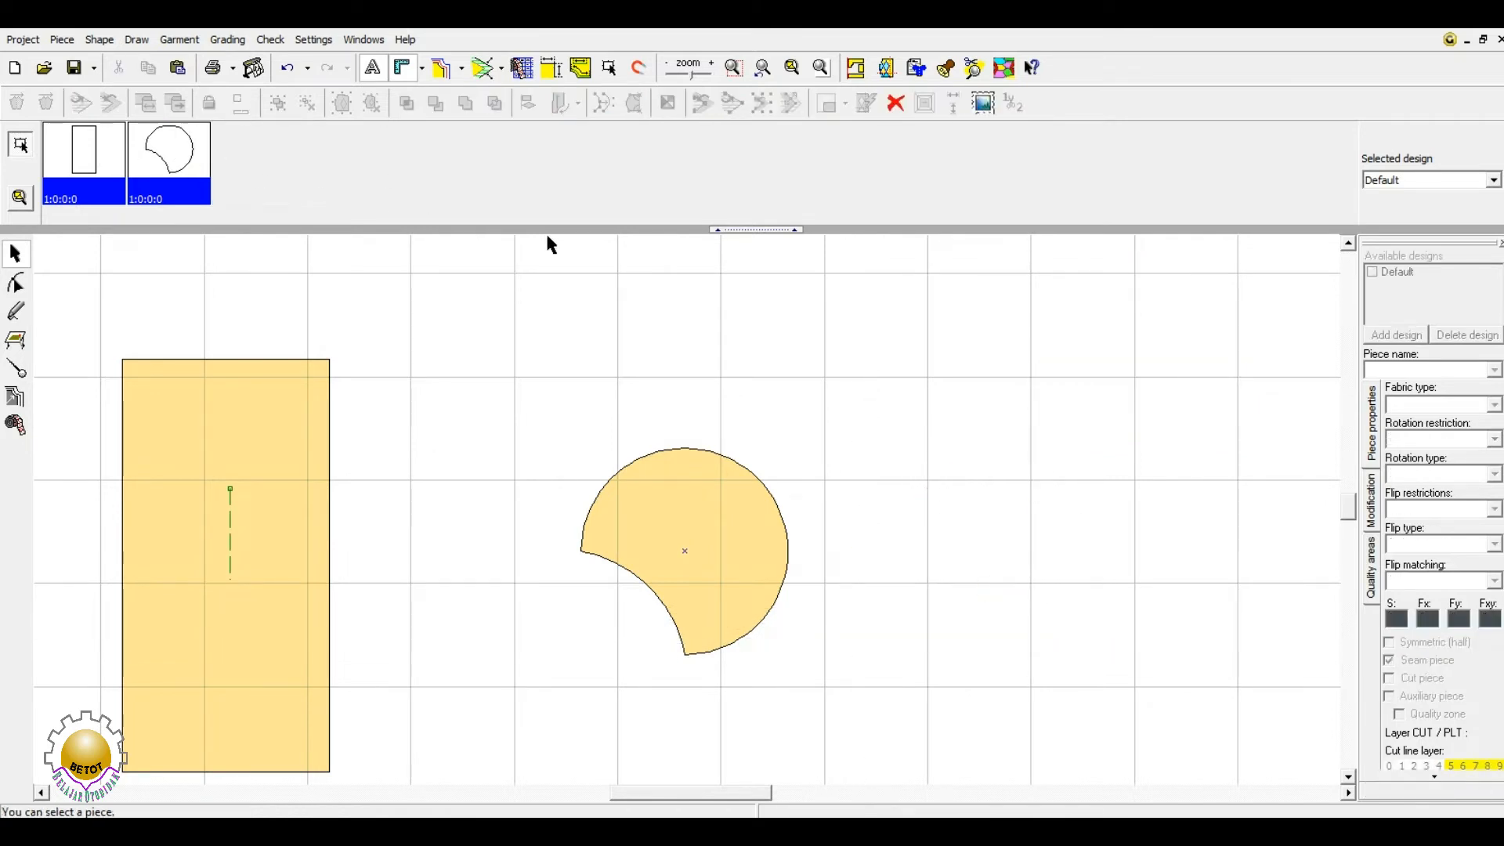
key(ctrl+z)
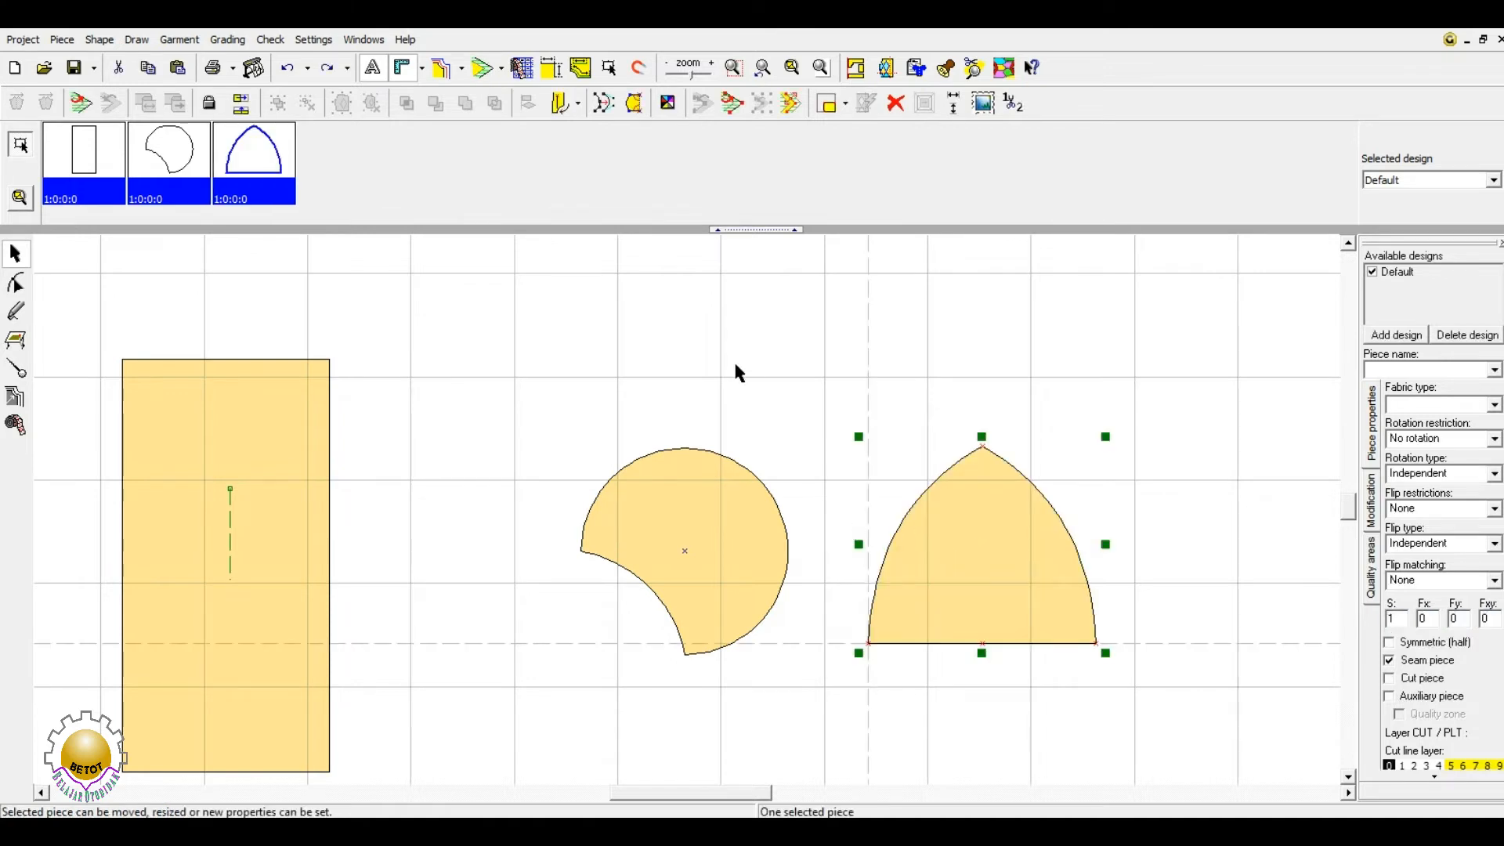
drag(196, 629, 335, 605)
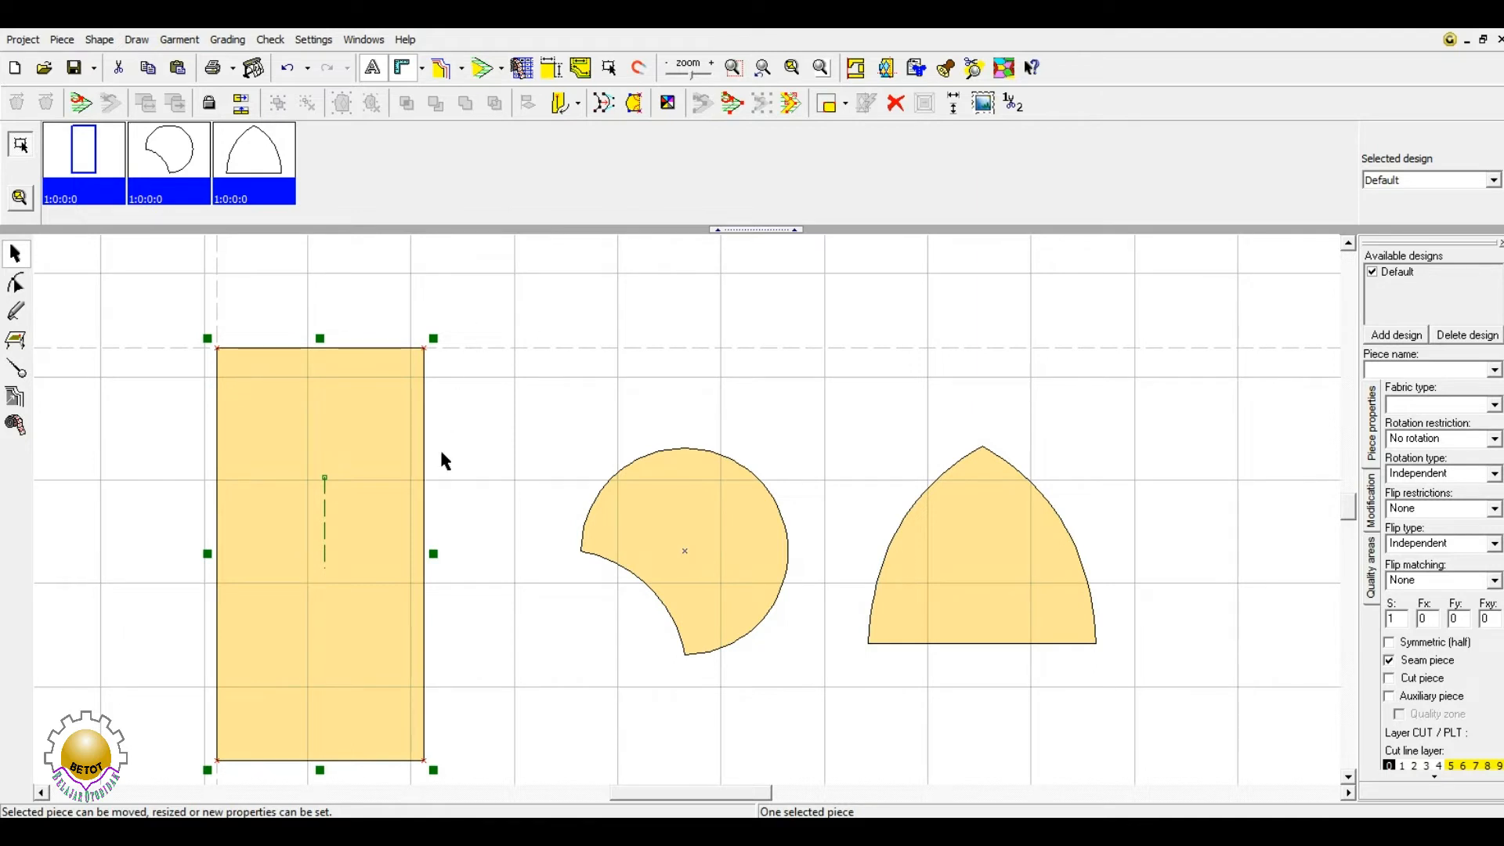
- Toggle the rectangle between rotation mode and move-and-resize mode
click(379, 417)
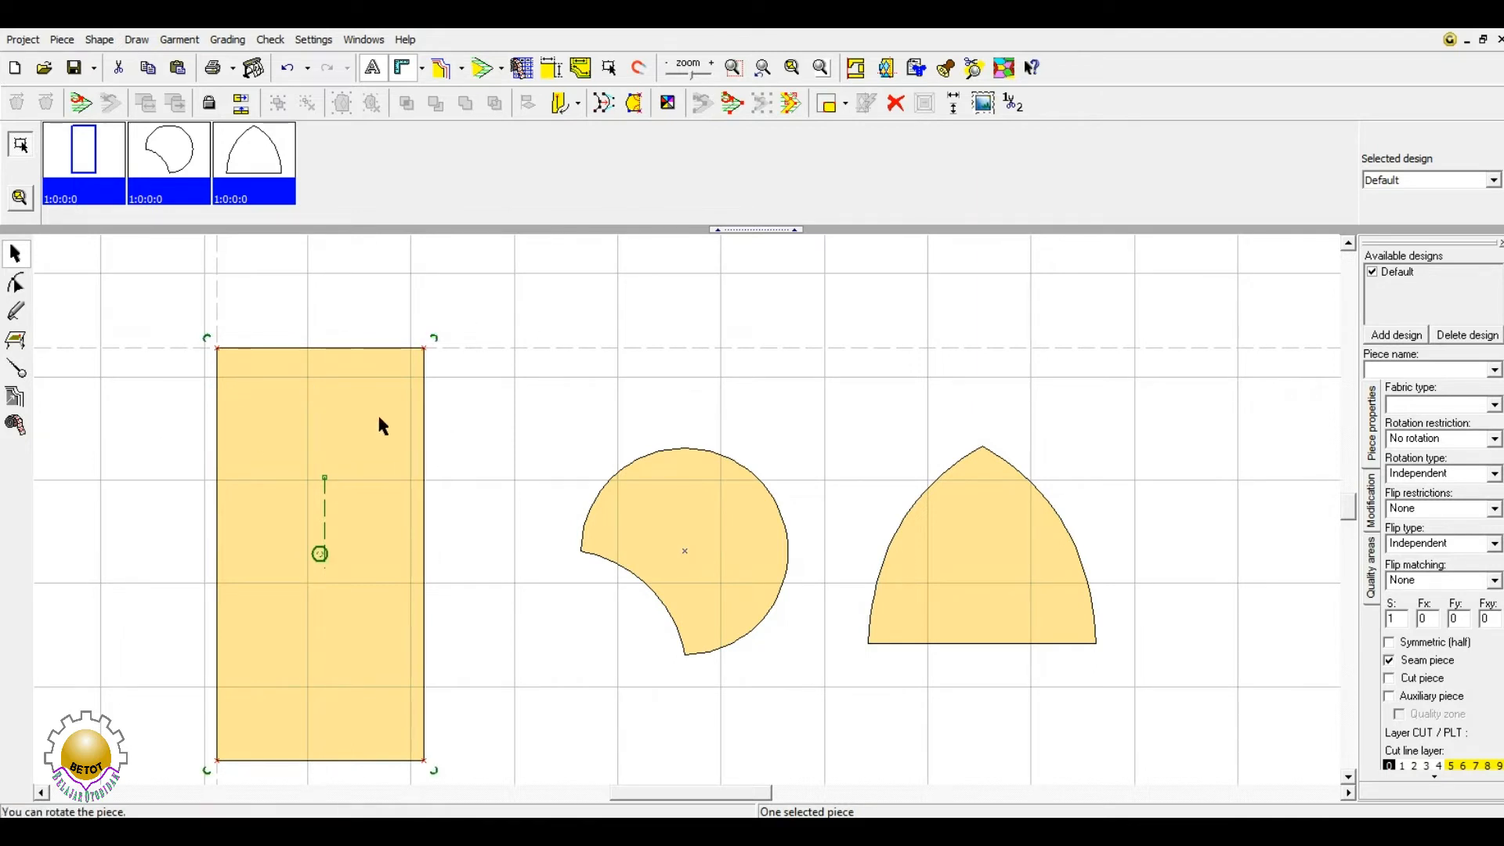
click(345, 438)
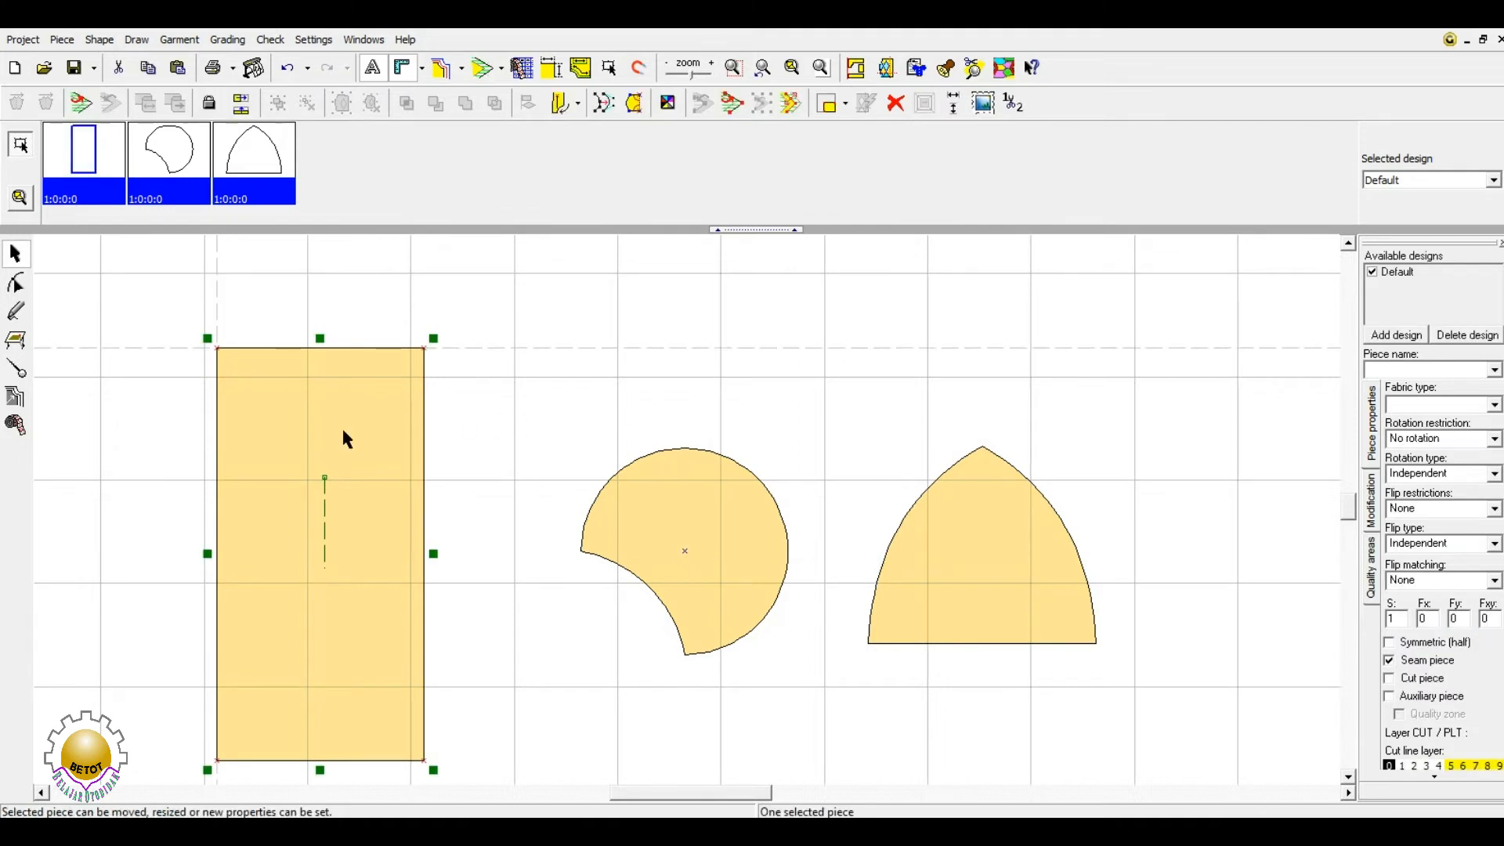
click(343, 431)
click(487, 422)
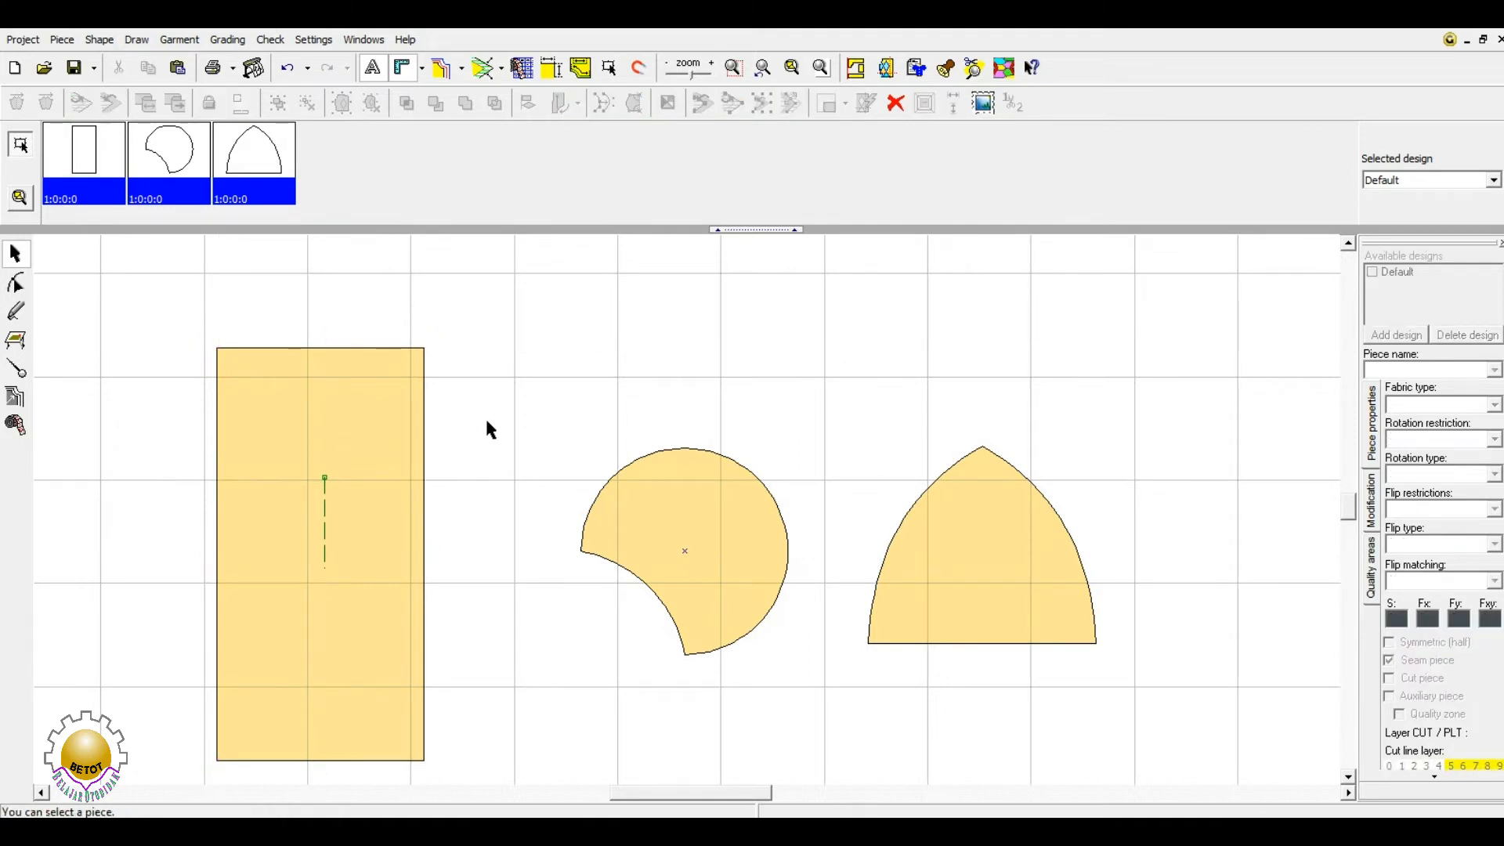
double_click(392, 422)
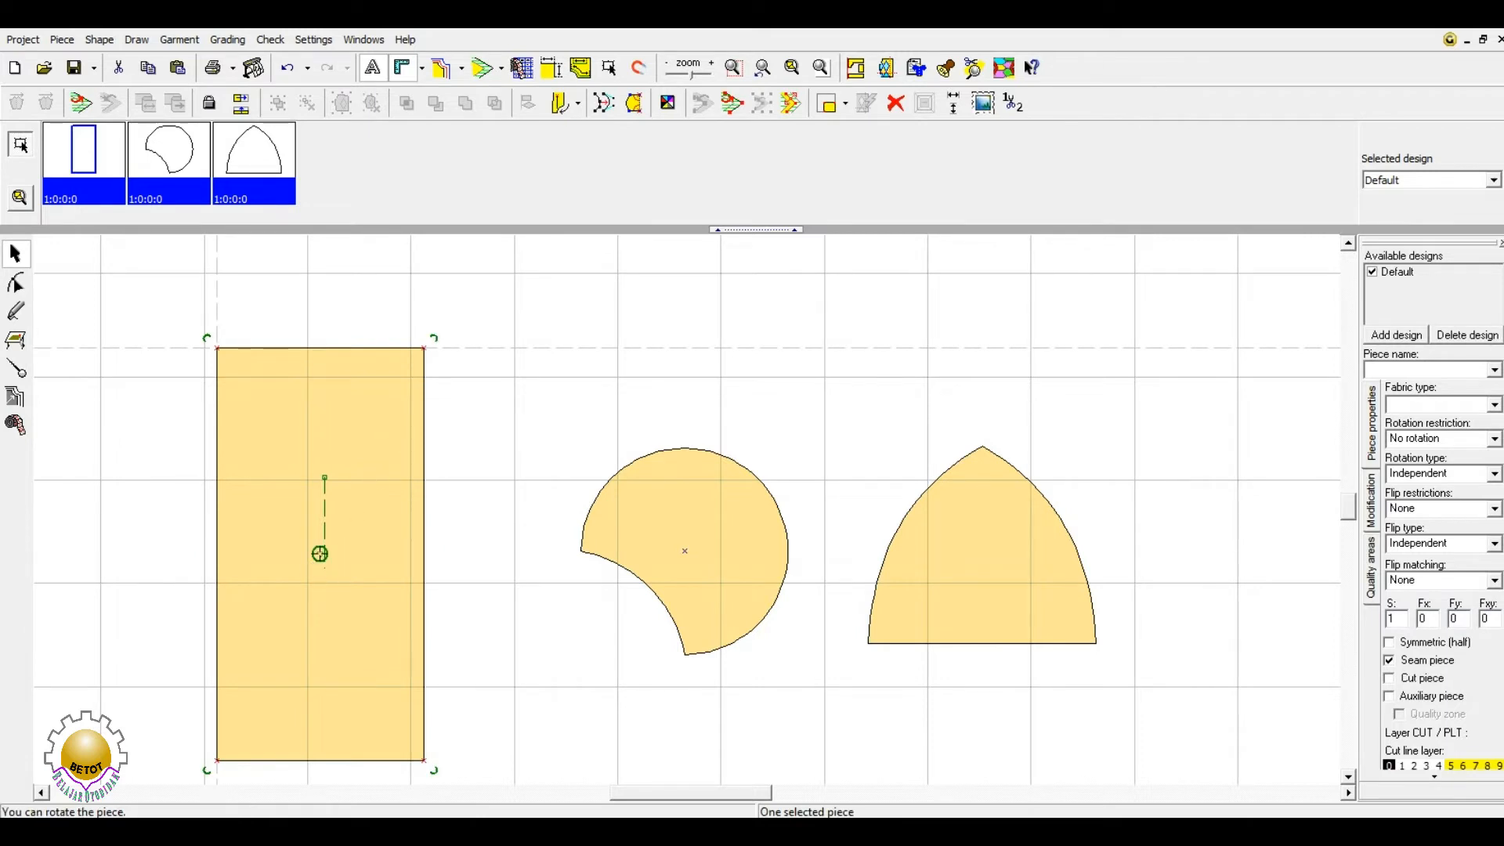
click(390, 460)
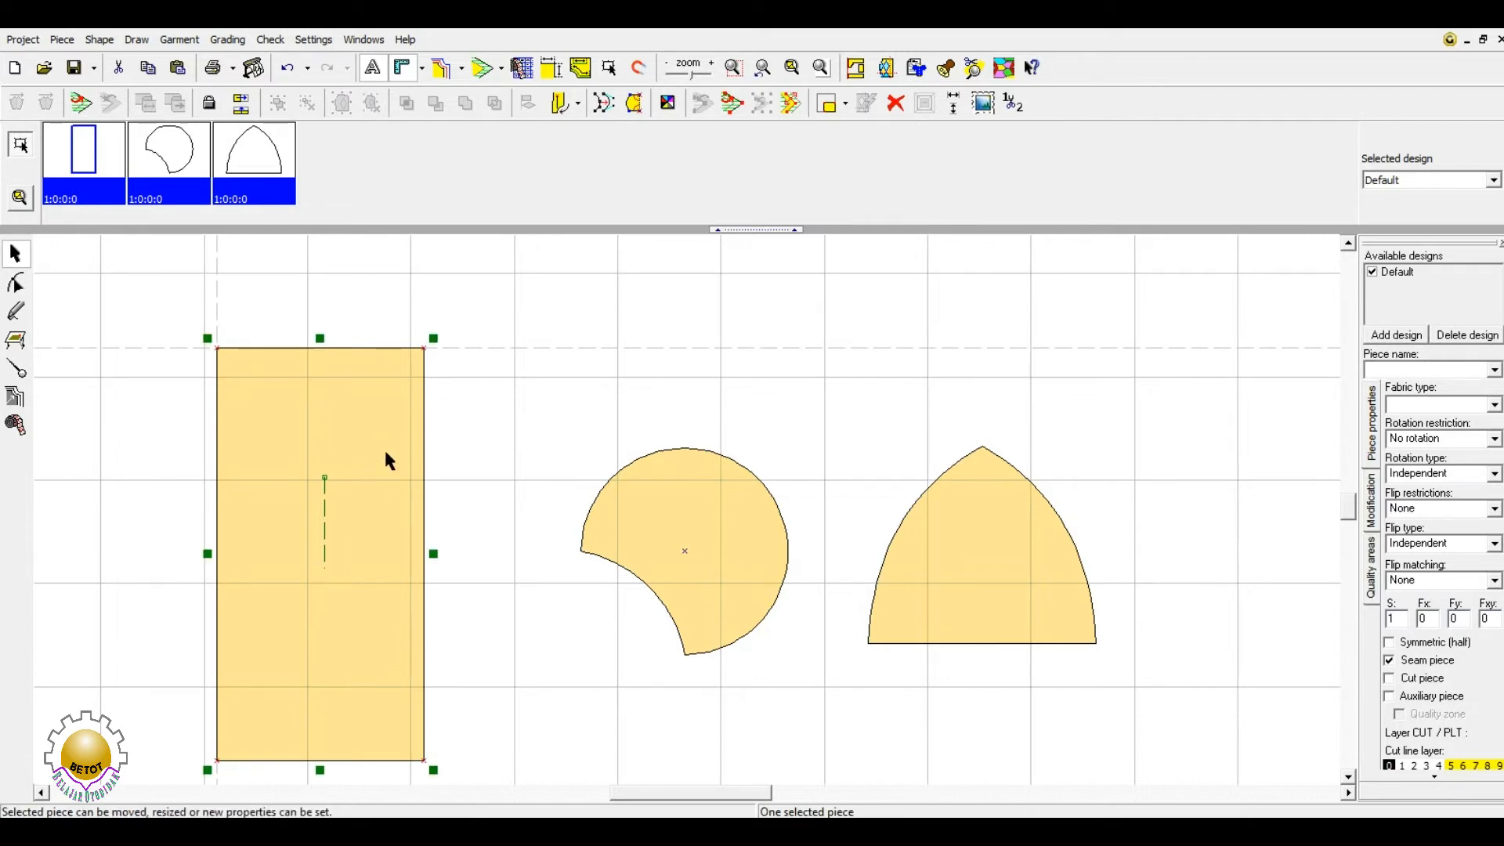
- Select the arch piece, zoom in on it, and put it into rotation mode
click(1007, 563)
click(1007, 562)
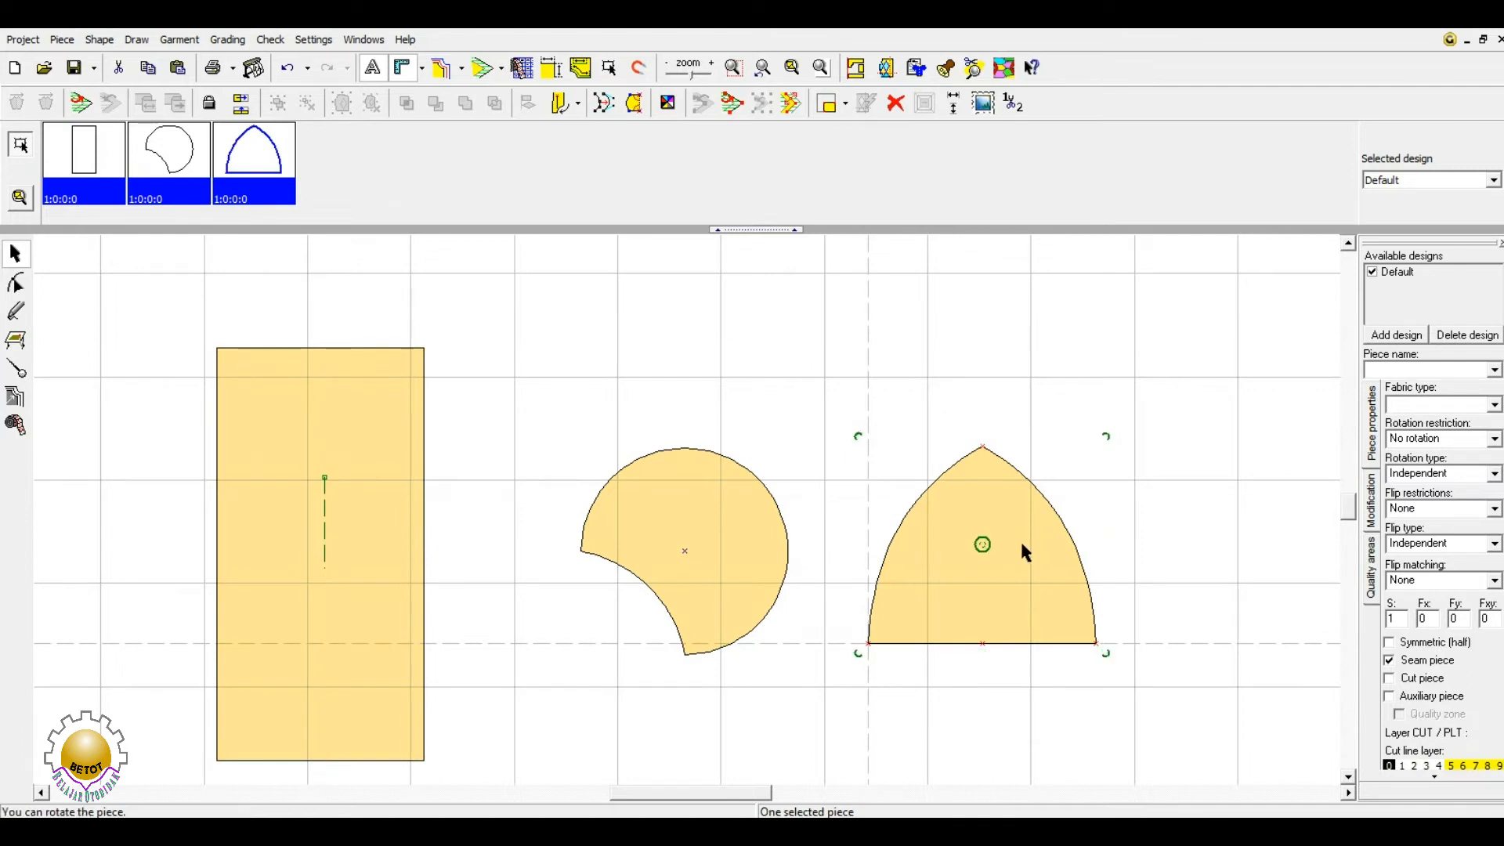
click(792, 67)
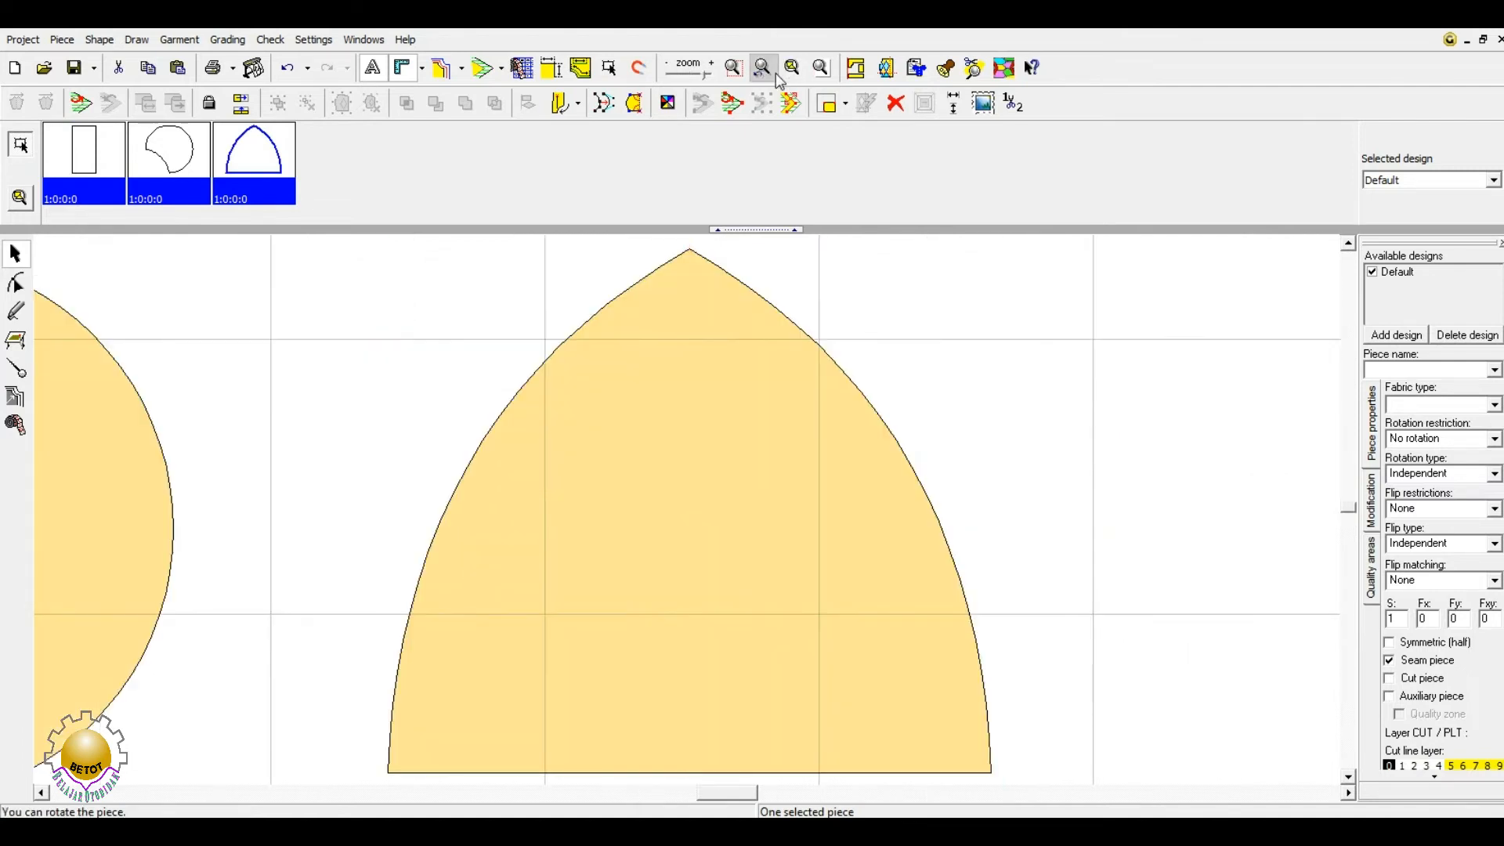
click(718, 530)
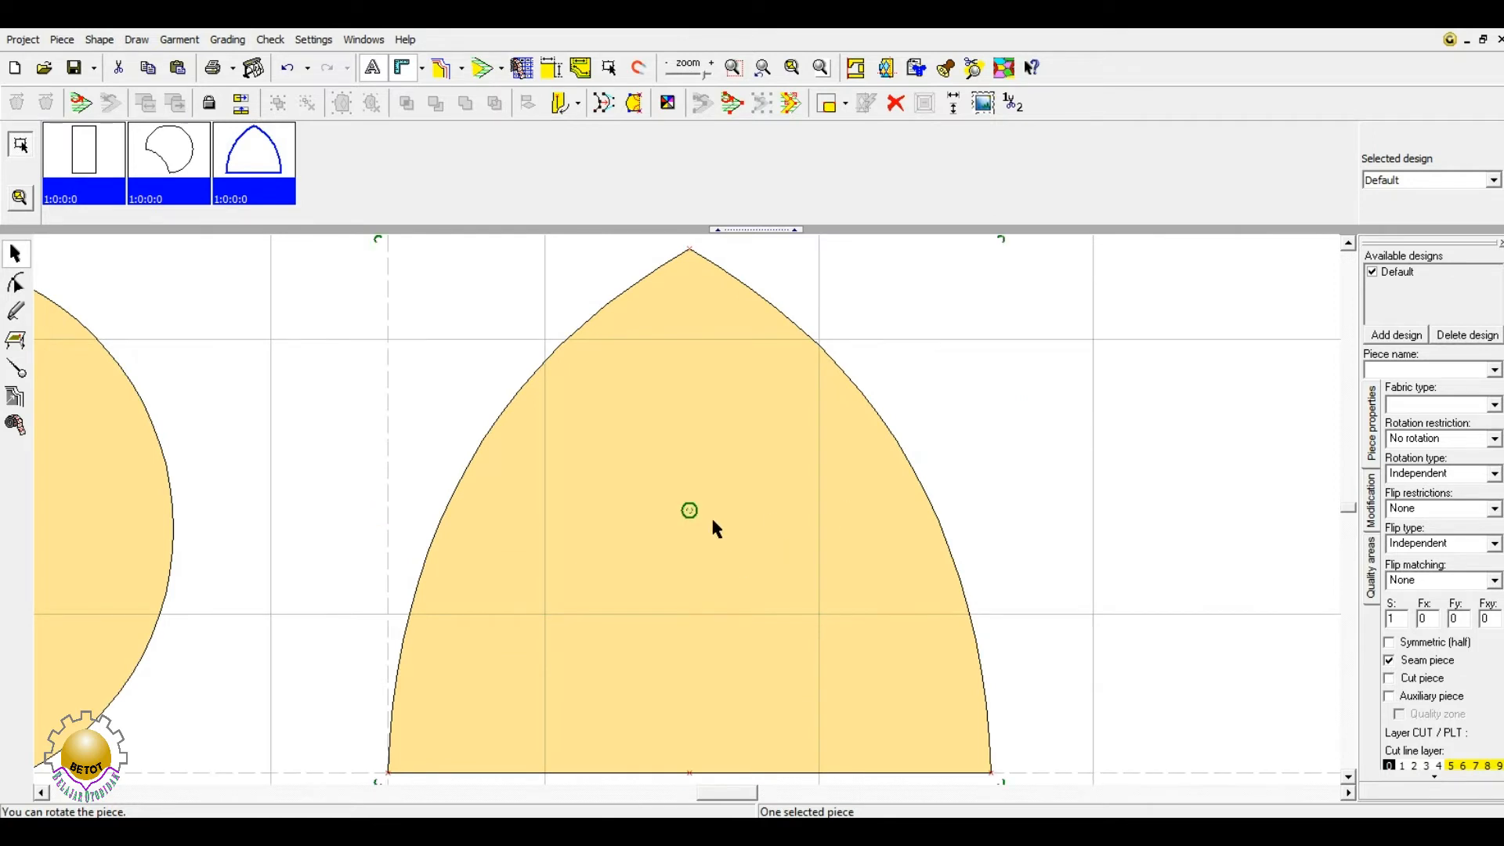
- Try a quarter-turn rotation of the arch, return it upright, and re-enter rotation mode
scroll(721, 525, down, 1)
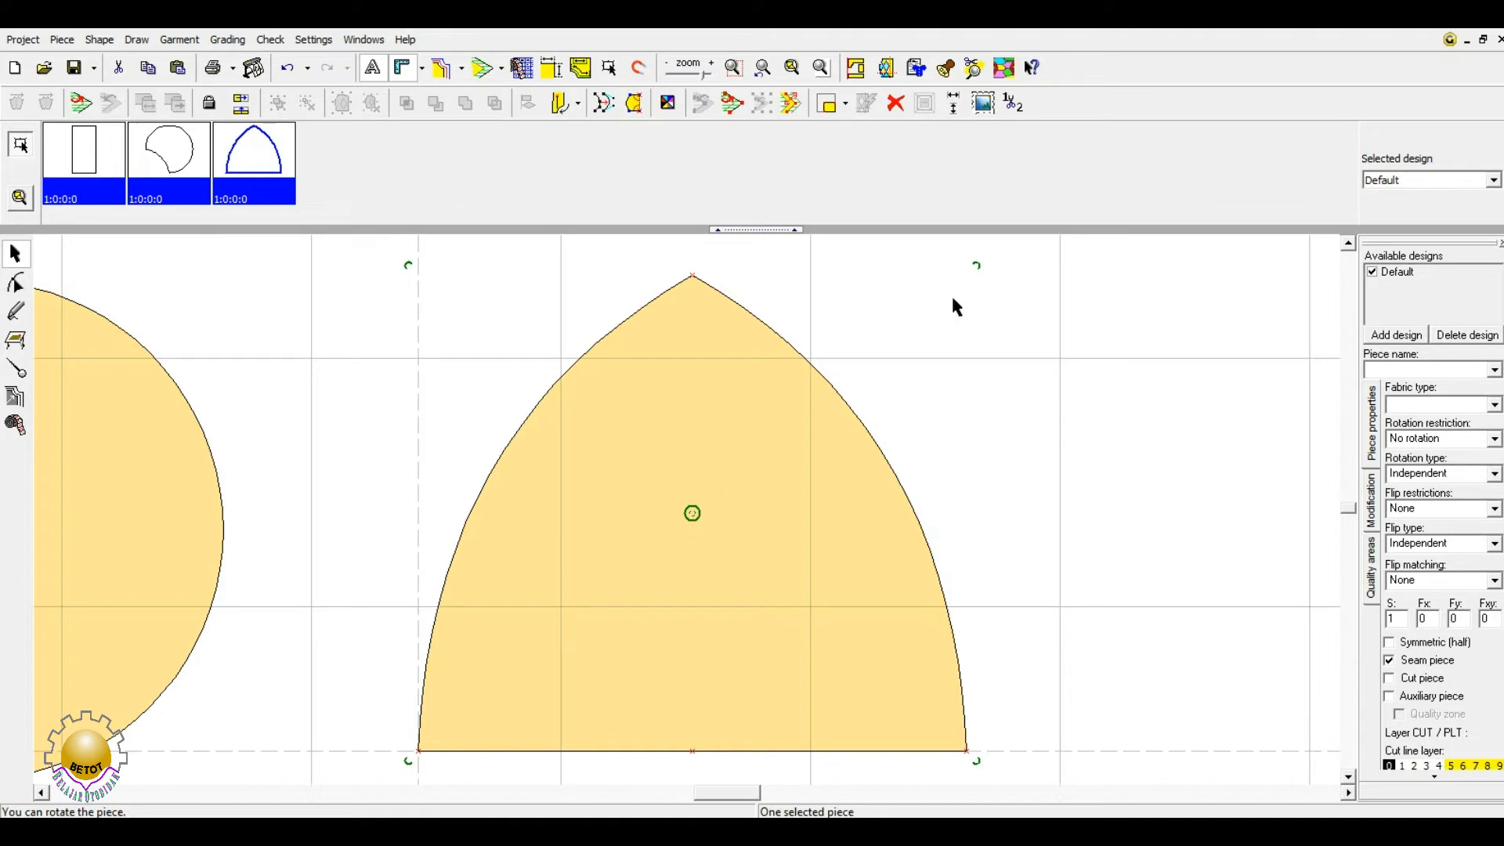
drag(977, 263, 769, 614)
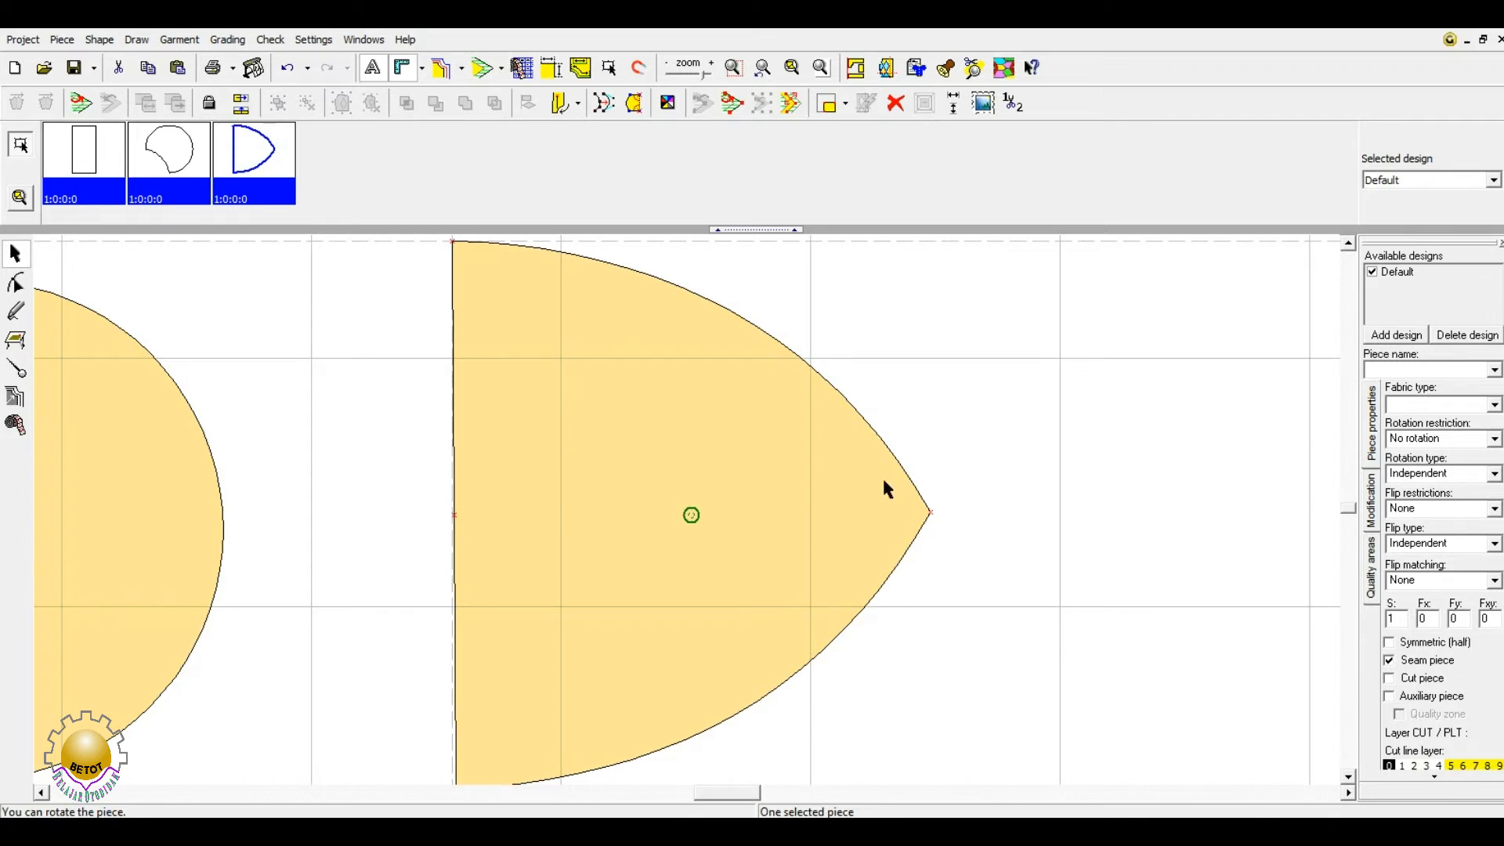
scroll(776, 497, down, 1)
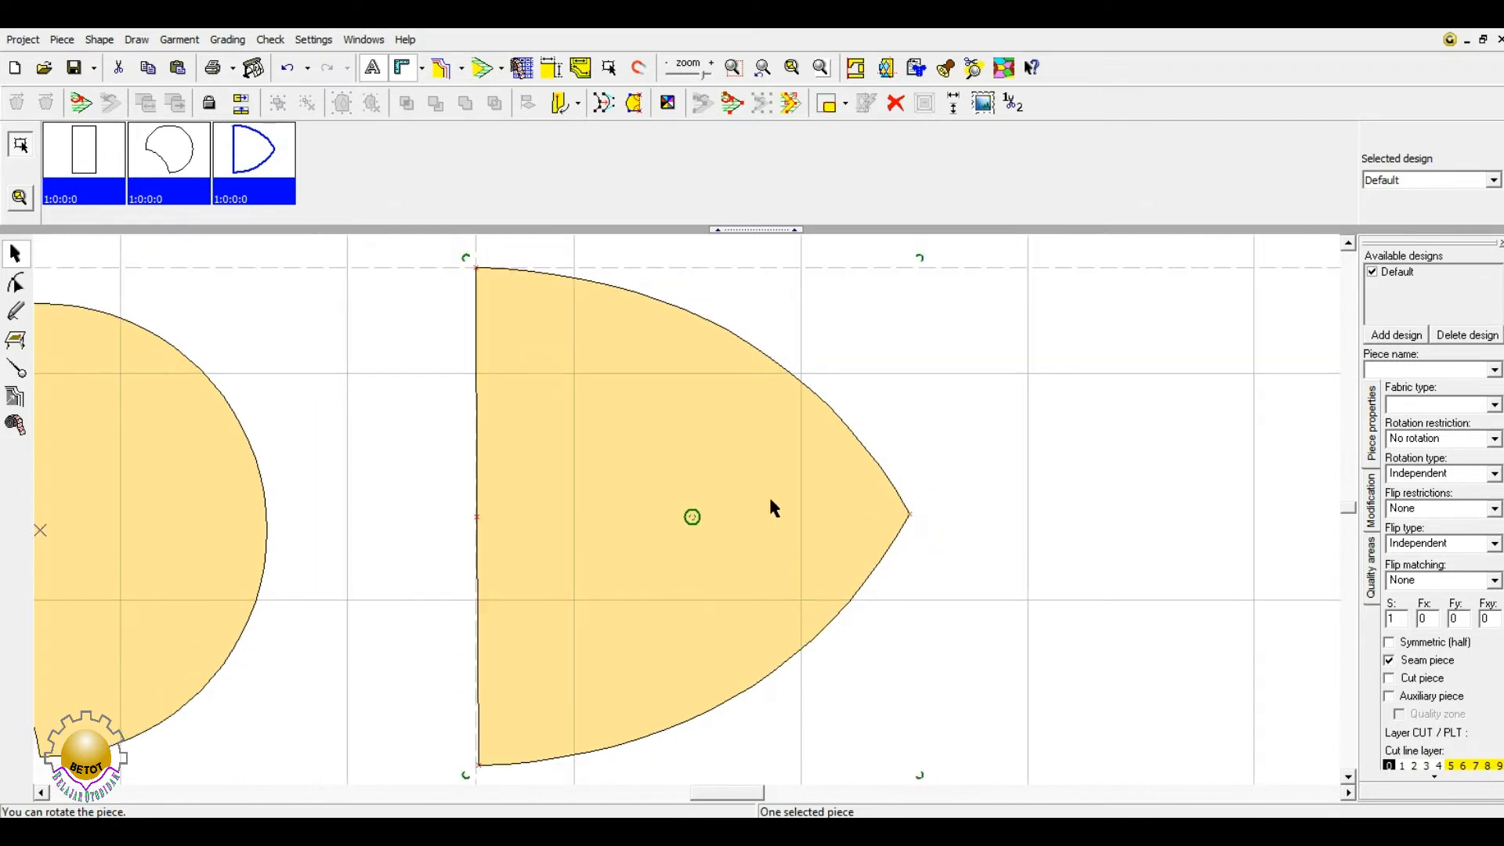
drag(919, 257, 834, 639)
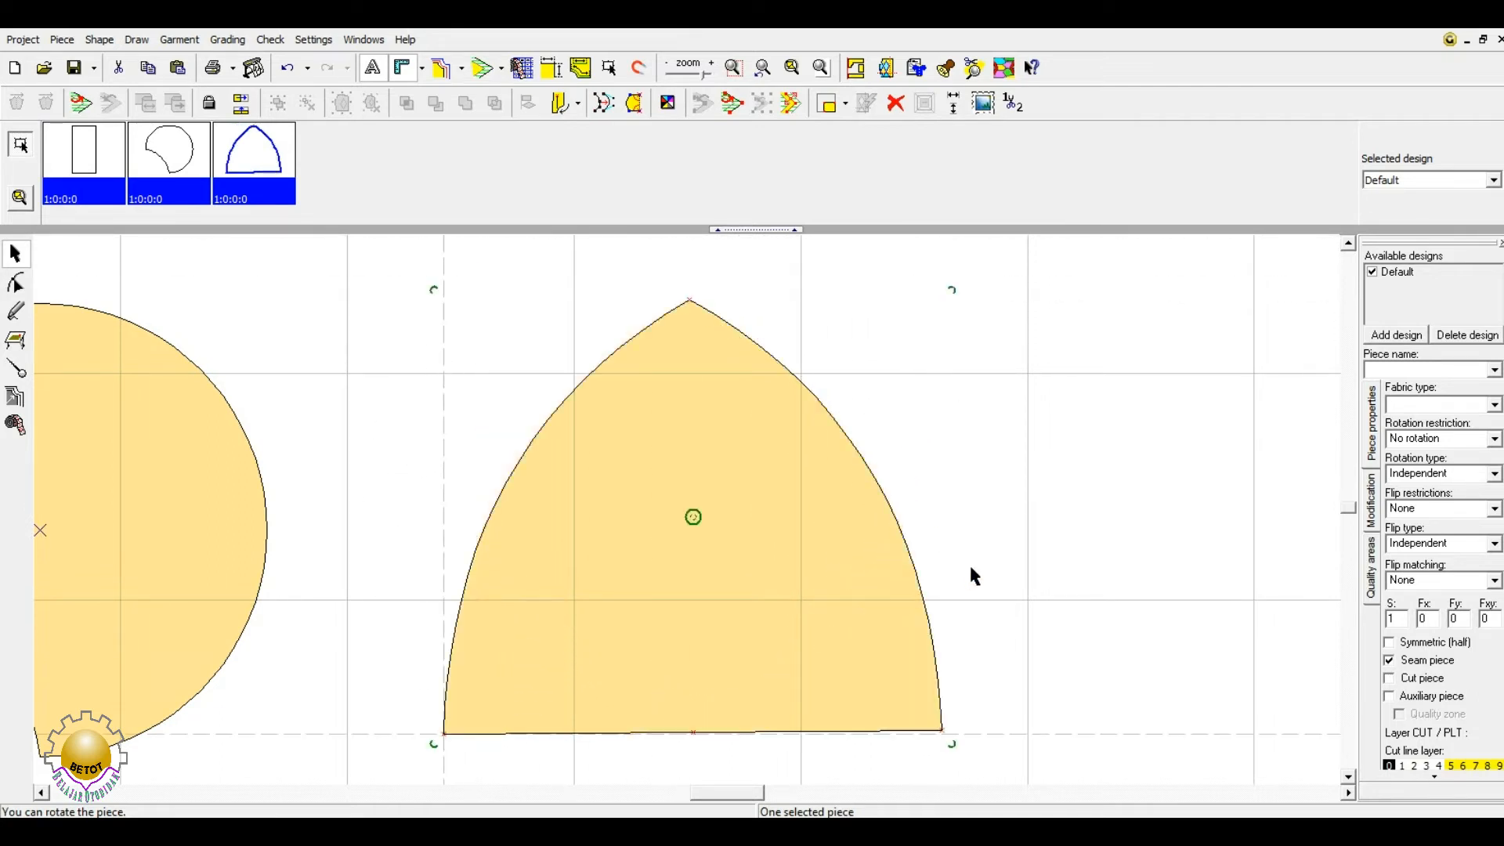
click(987, 533)
click(849, 548)
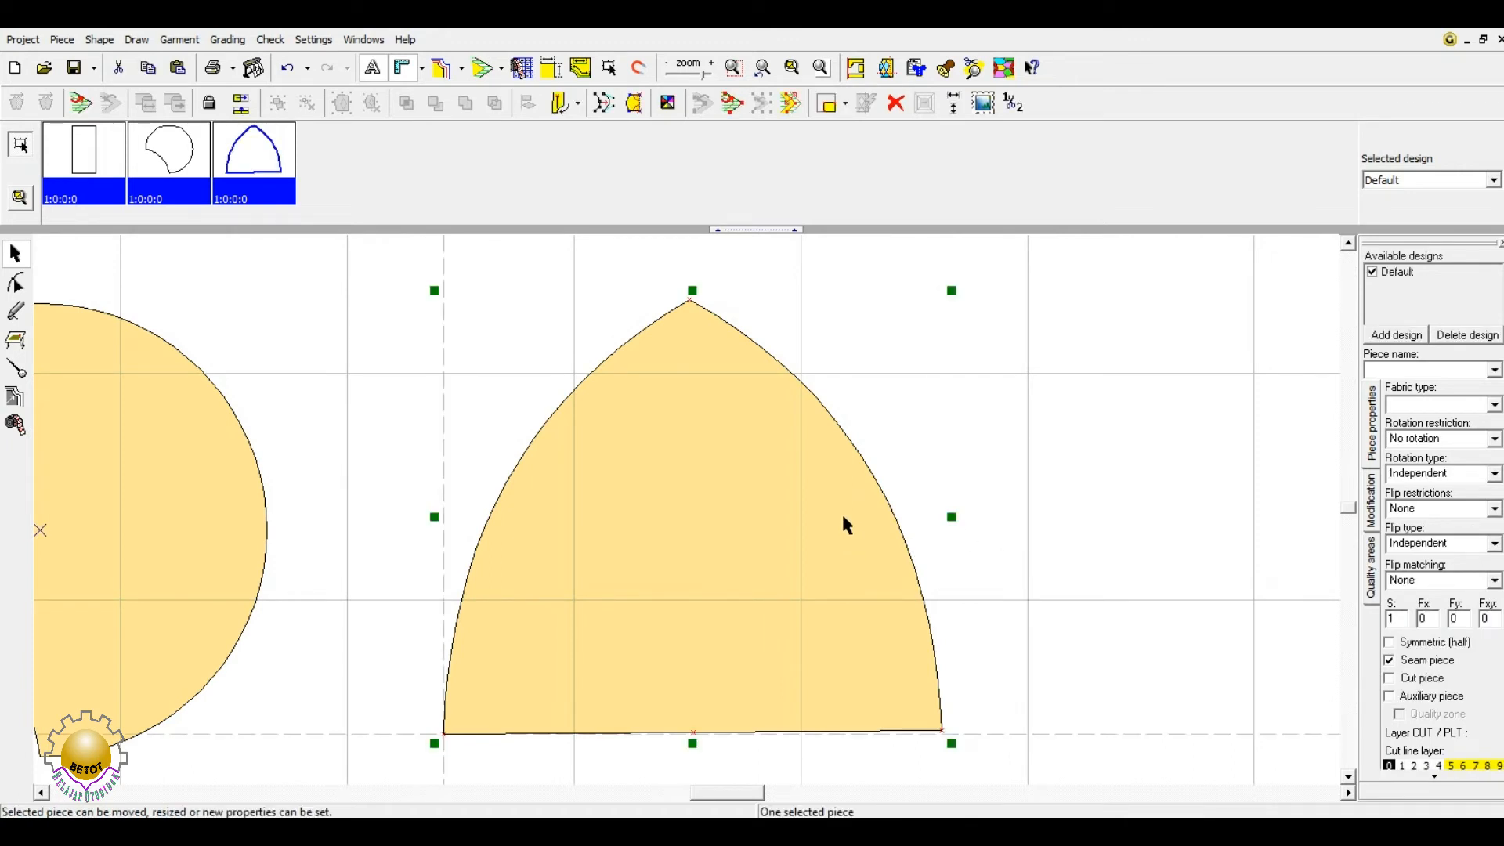
click(841, 510)
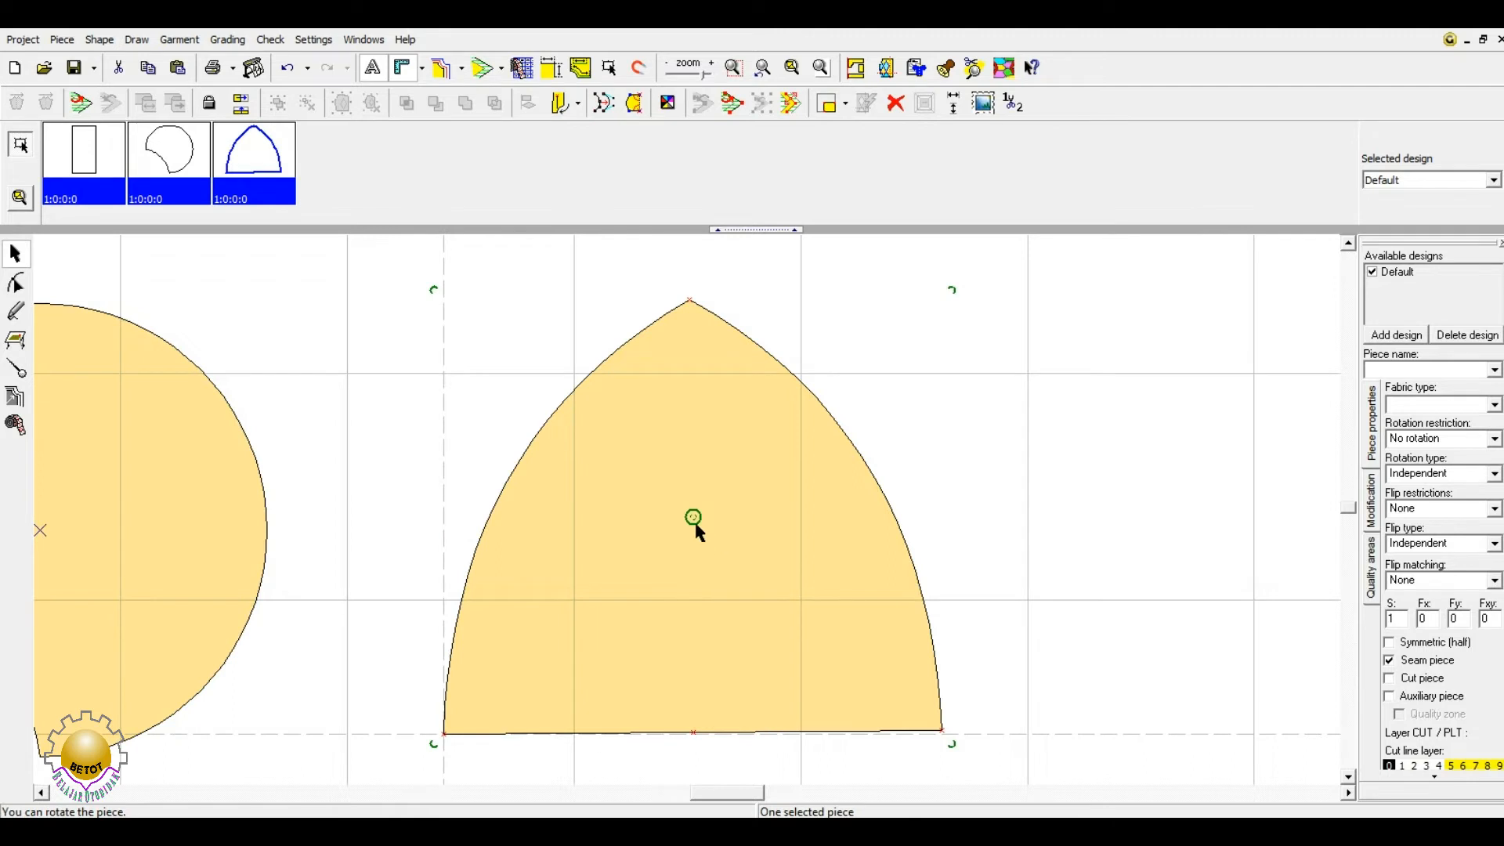
- Set the arch's pivot at its bottom-left corner and rotate it into a tilted position
mouse_move(694, 517)
mouse_down()
mouse_move(622, 600)
mouse_move(450, 718)
mouse_up()
drag(953, 285, 608, 246)
drag(882, 745, 779, 528)
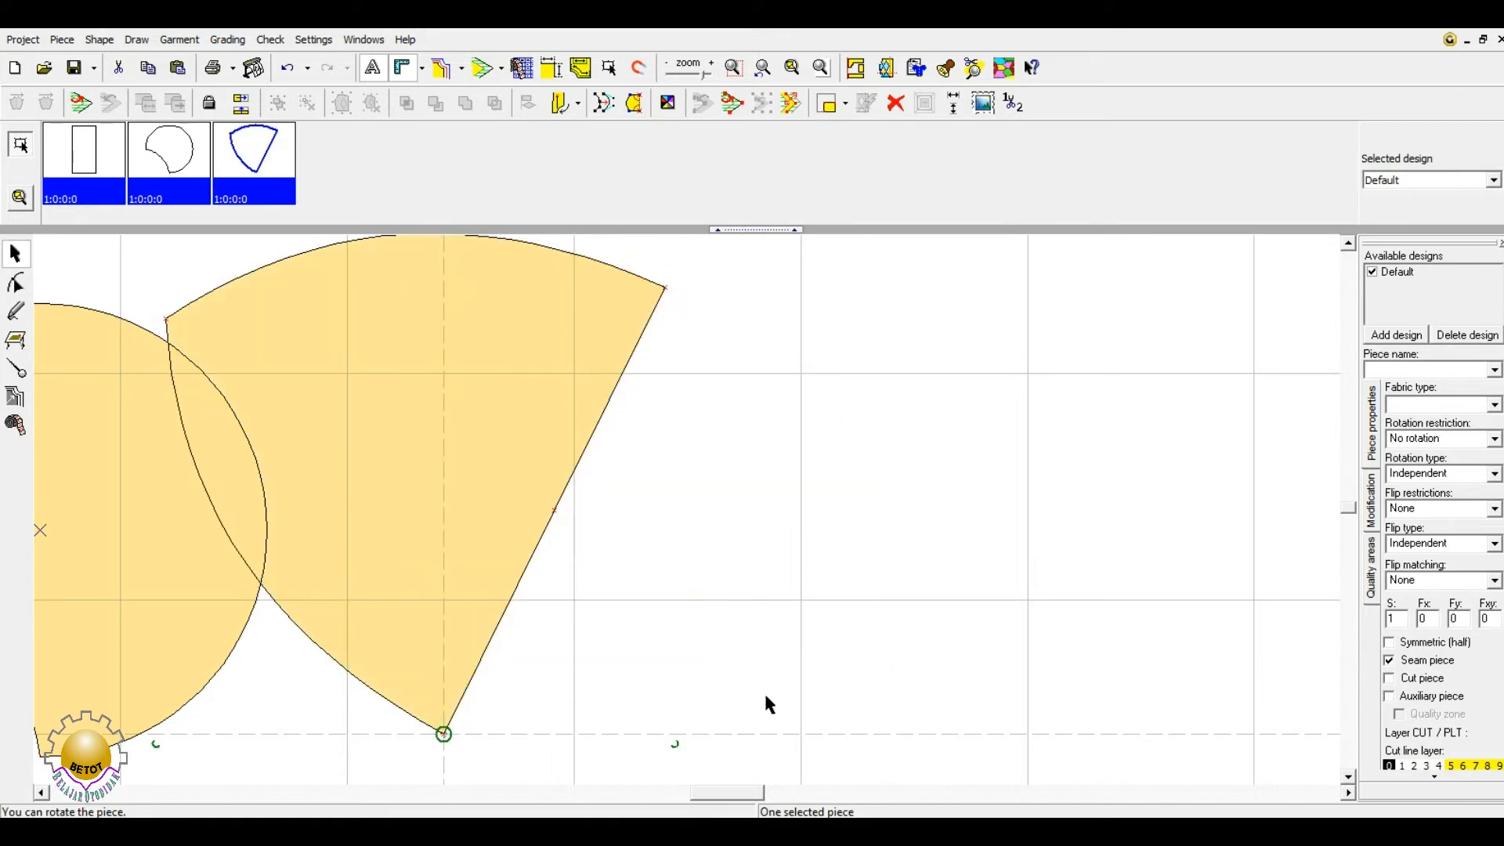
drag(674, 745, 666, 287)
drag(951, 274, 856, 411)
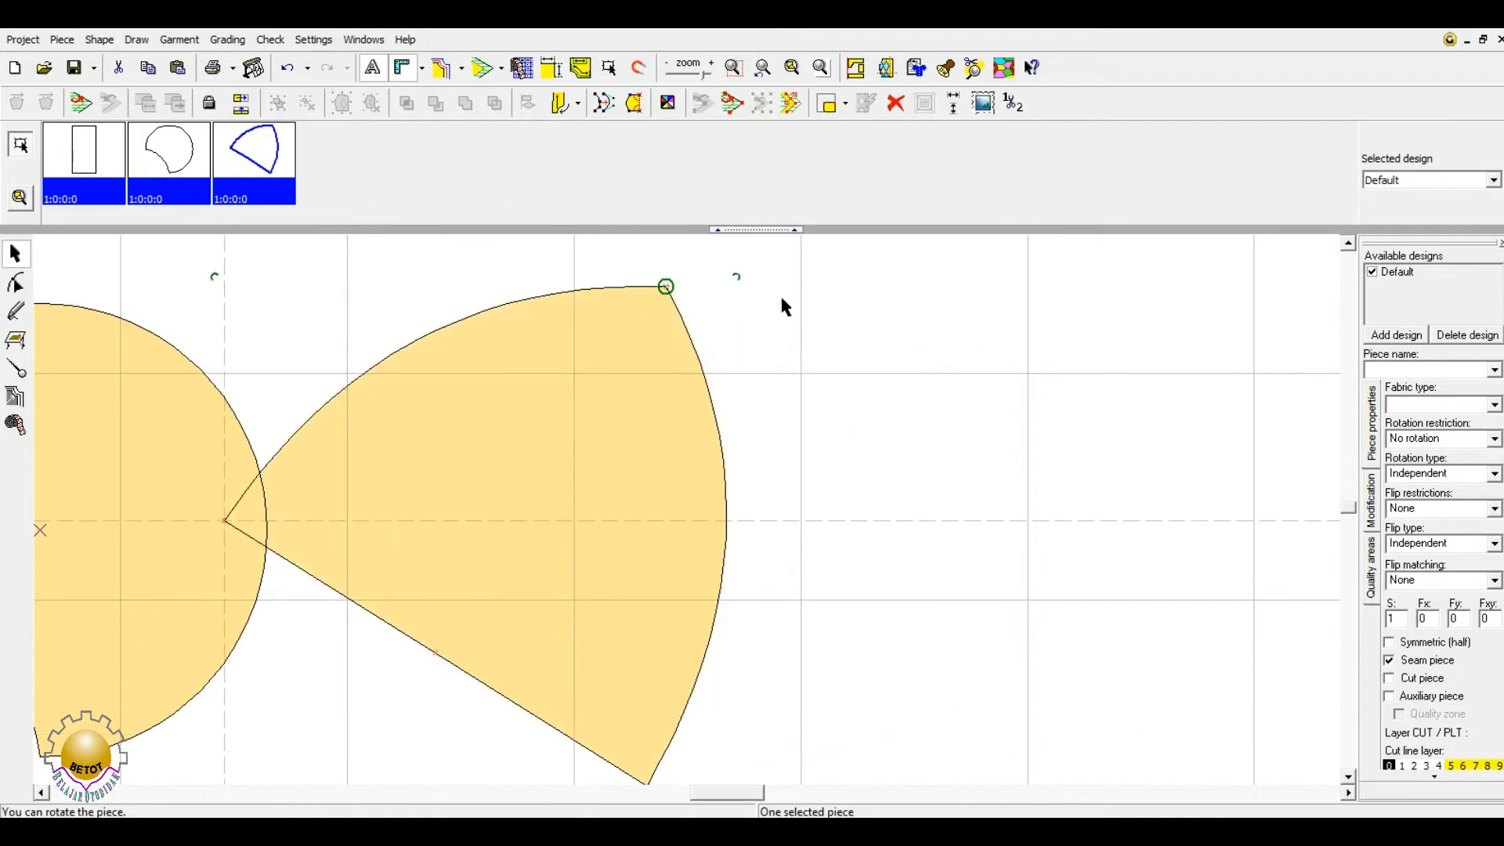
drag(737, 276, 681, 278)
click(1037, 390)
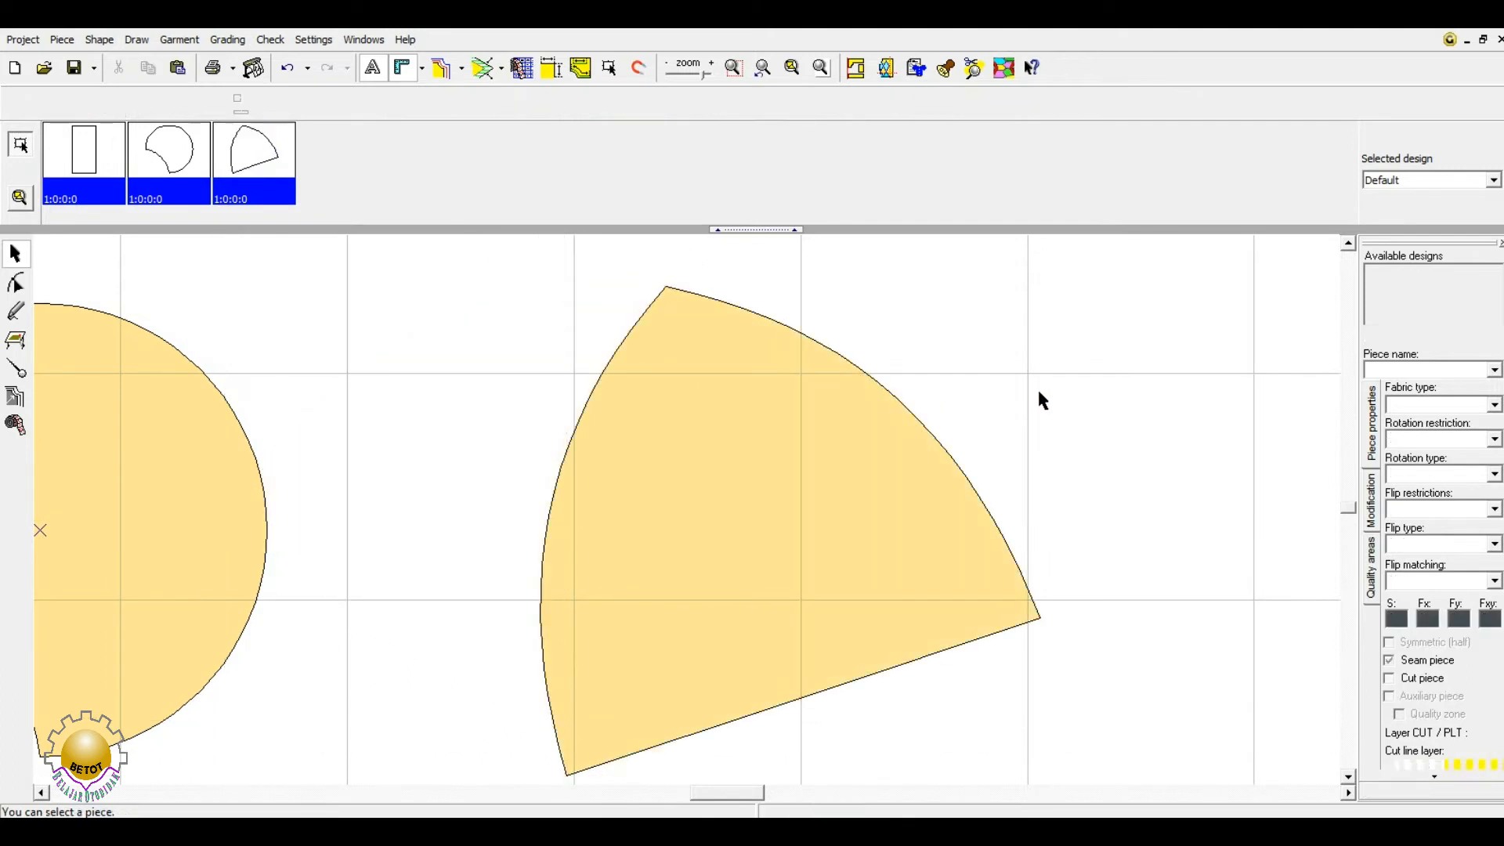
- Undo the rotations so the arch stands upright again
key(ctrl+z)
key(ctrl+z)
key(ctrl+z)
key(ctrl+z)
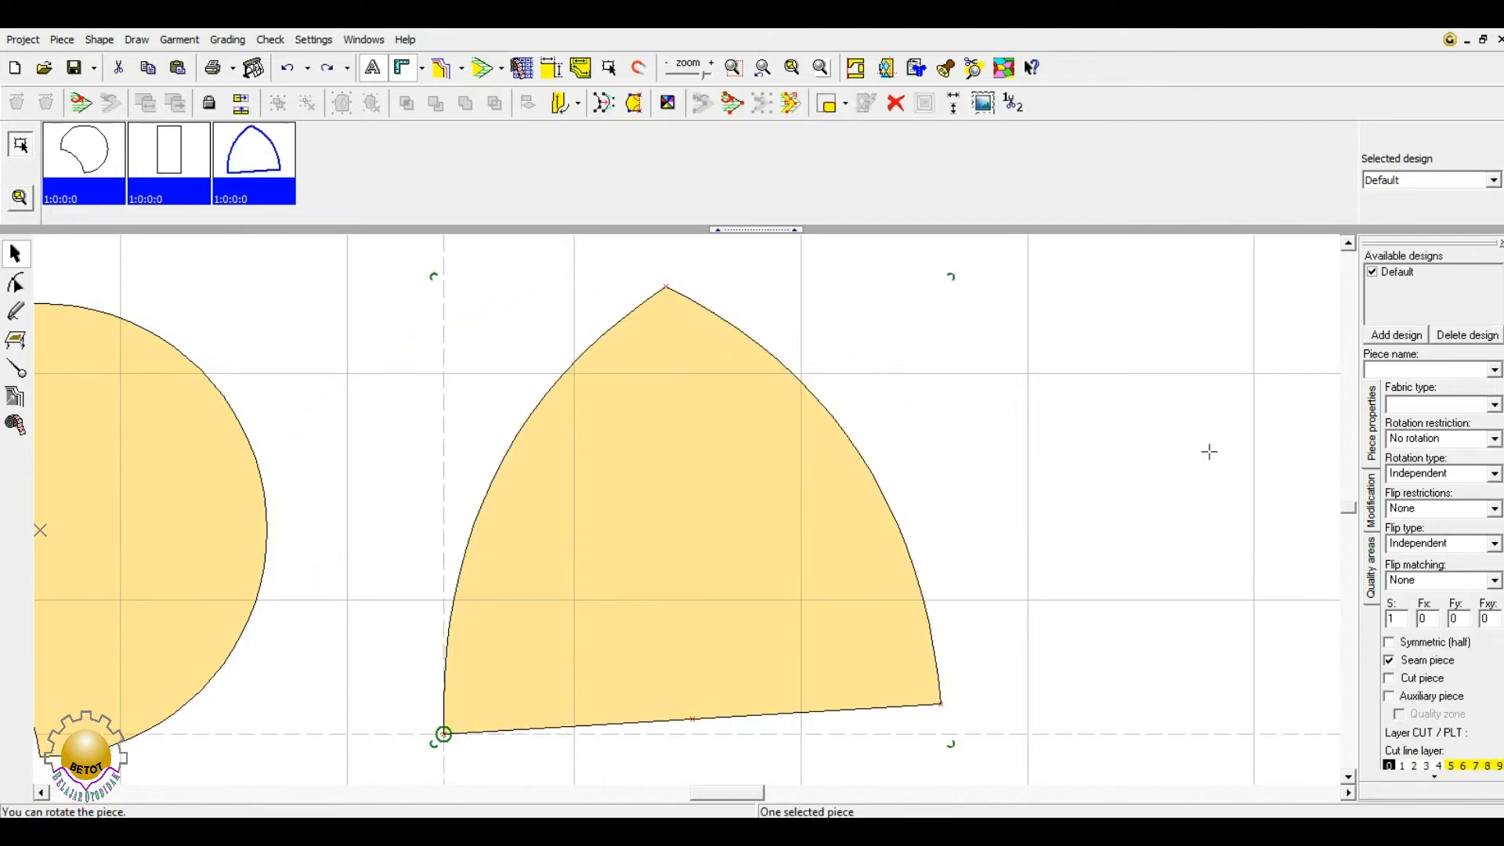
key(ctrl+z)
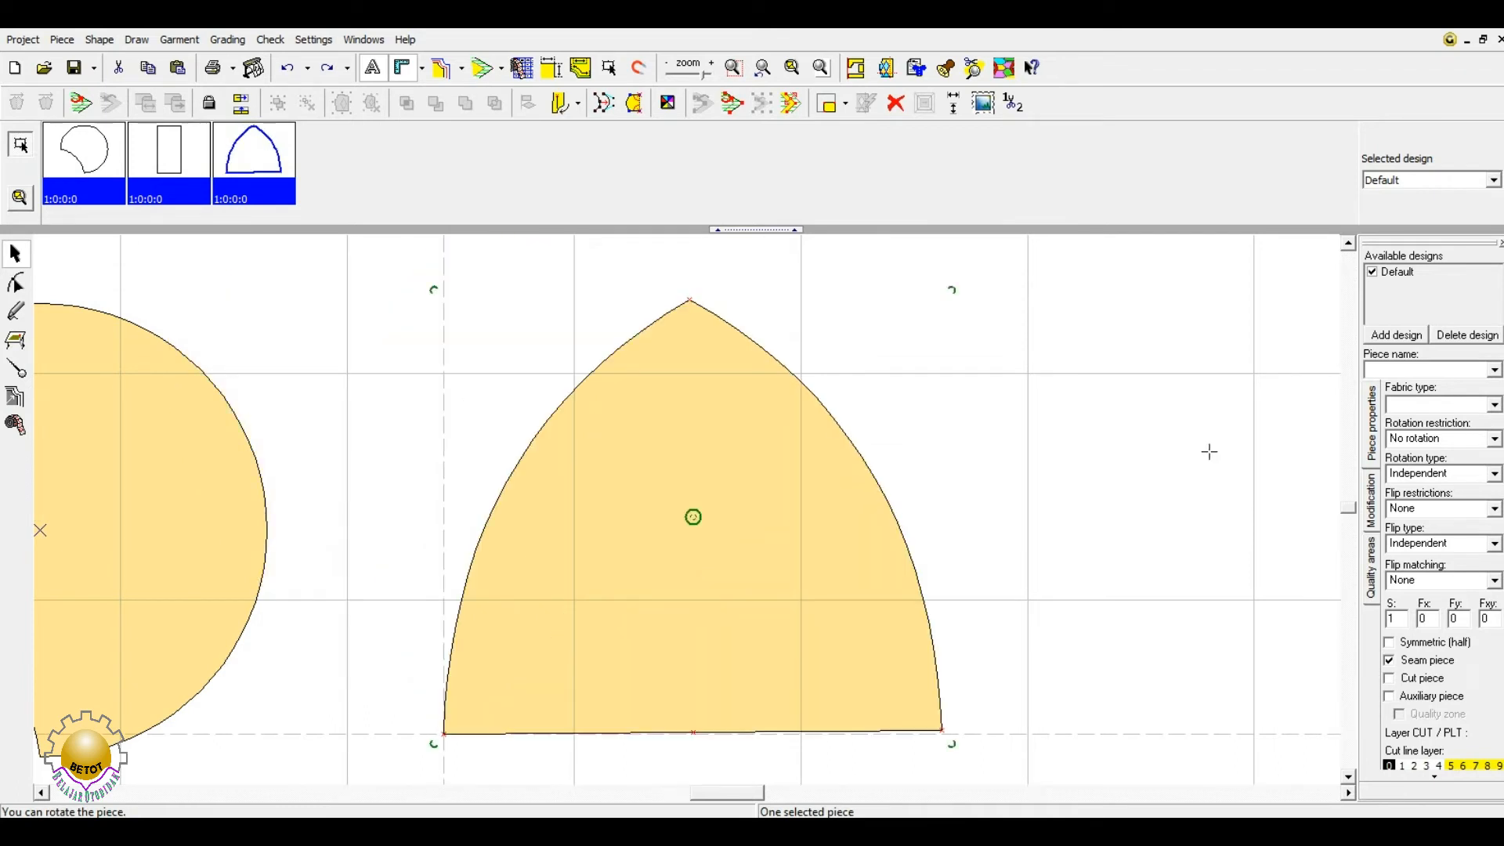
click(1209, 452)
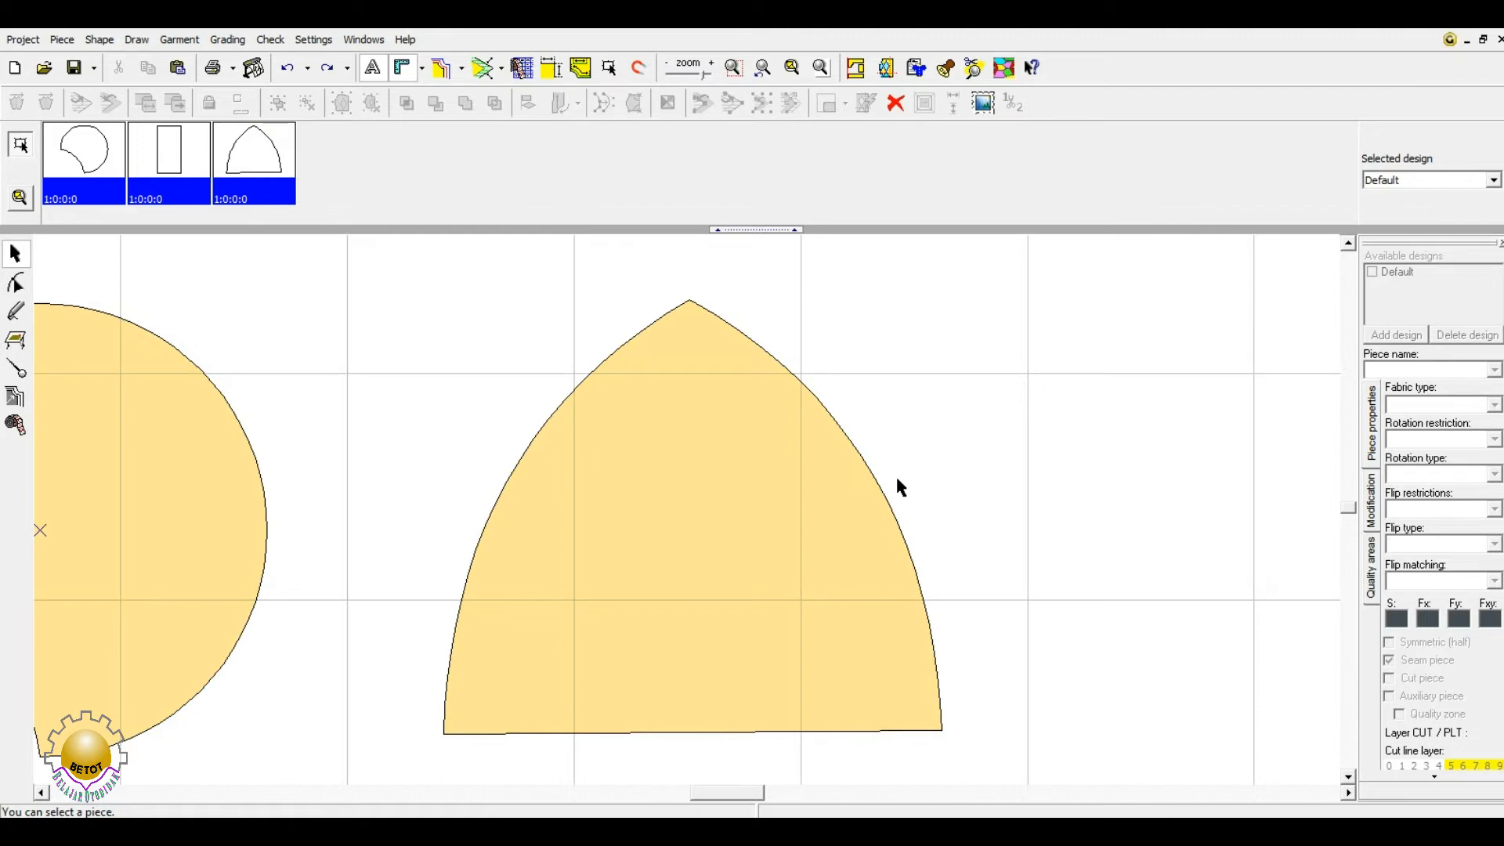
click(741, 528)
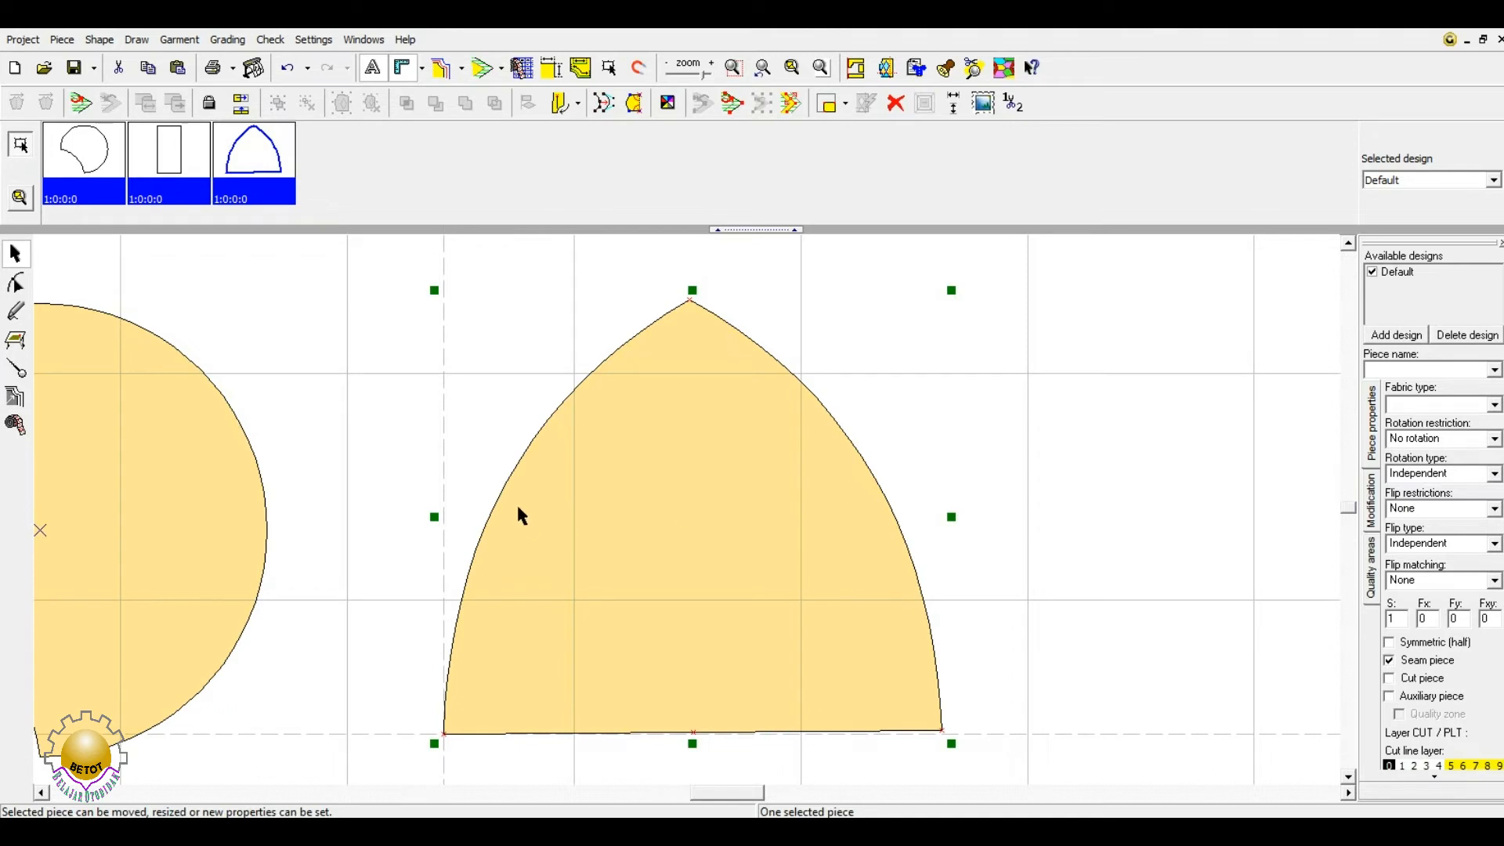
drag(729, 793, 672, 792)
- Select the rectangle piece to show its handles and grain line
click(369, 553)
scroll(434, 541, down, 1)
scroll(437, 551, down, 2)
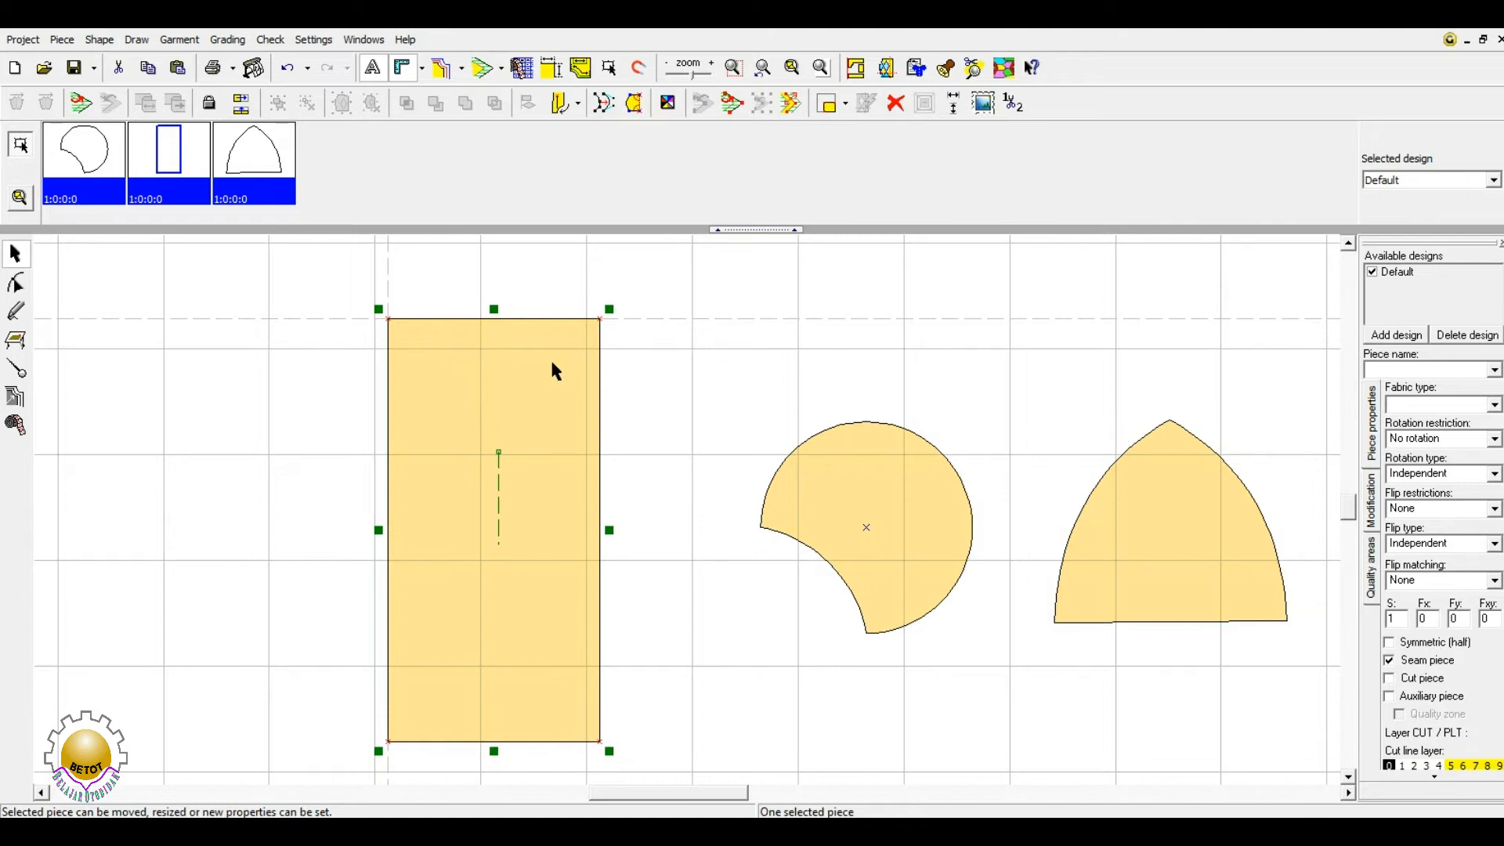
click(580, 107)
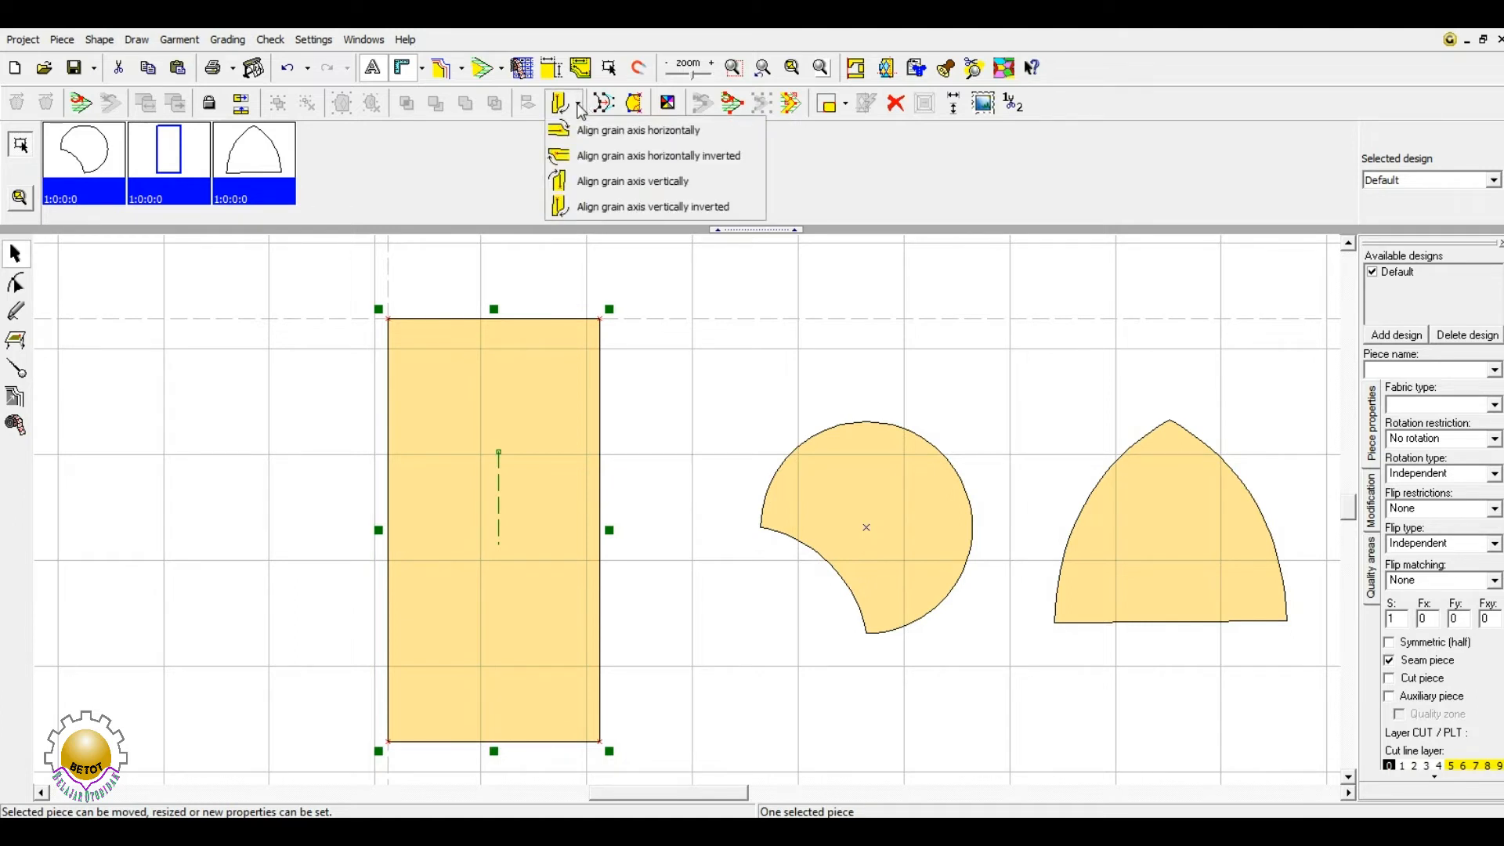
- Try horizontally inverted, horizontal and vertical grain-axis alignments on the rectangle
click(580, 107)
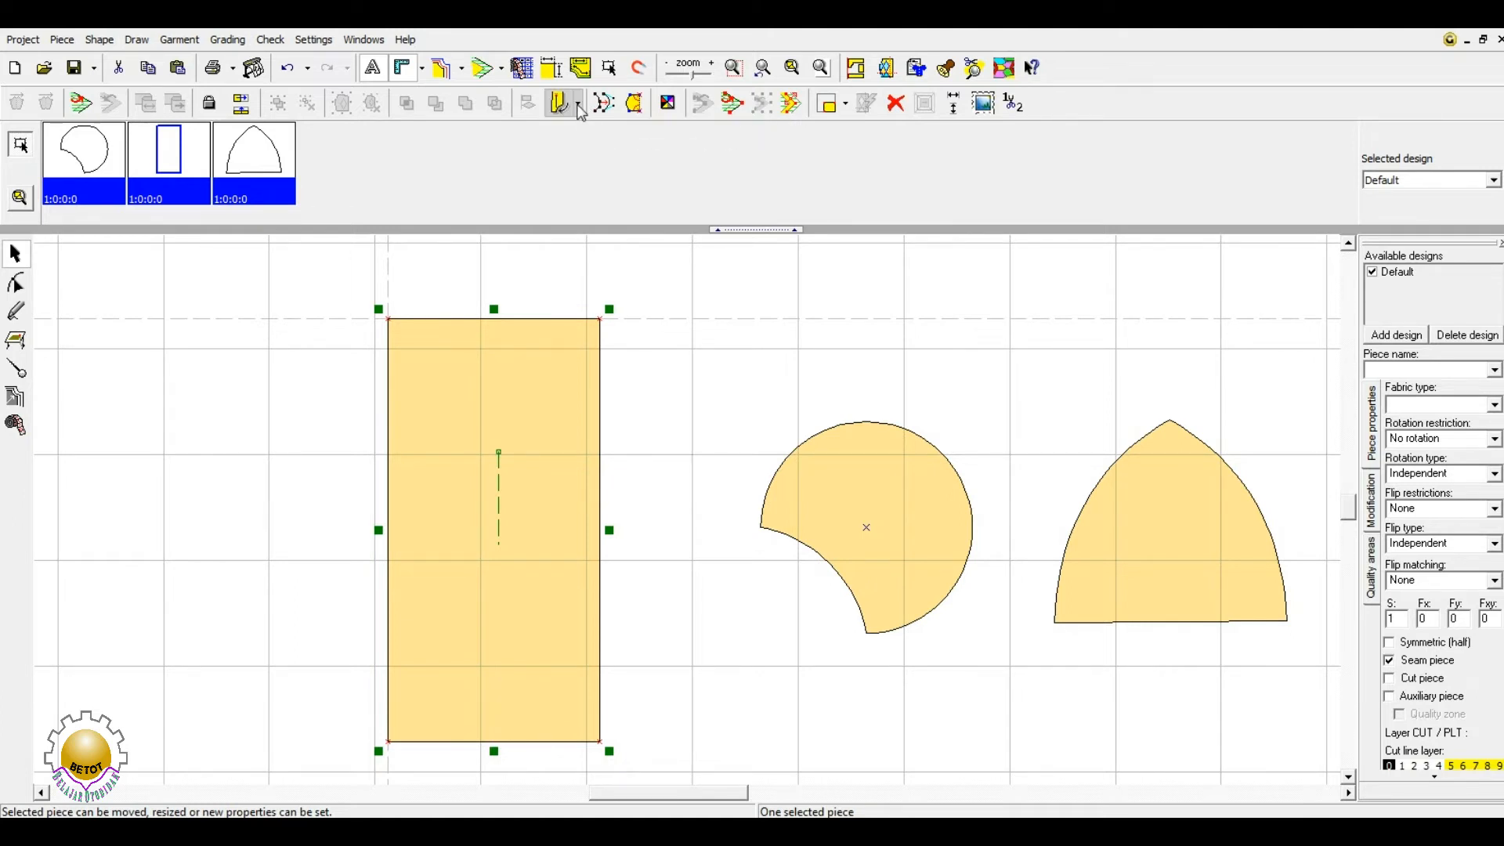
click(578, 105)
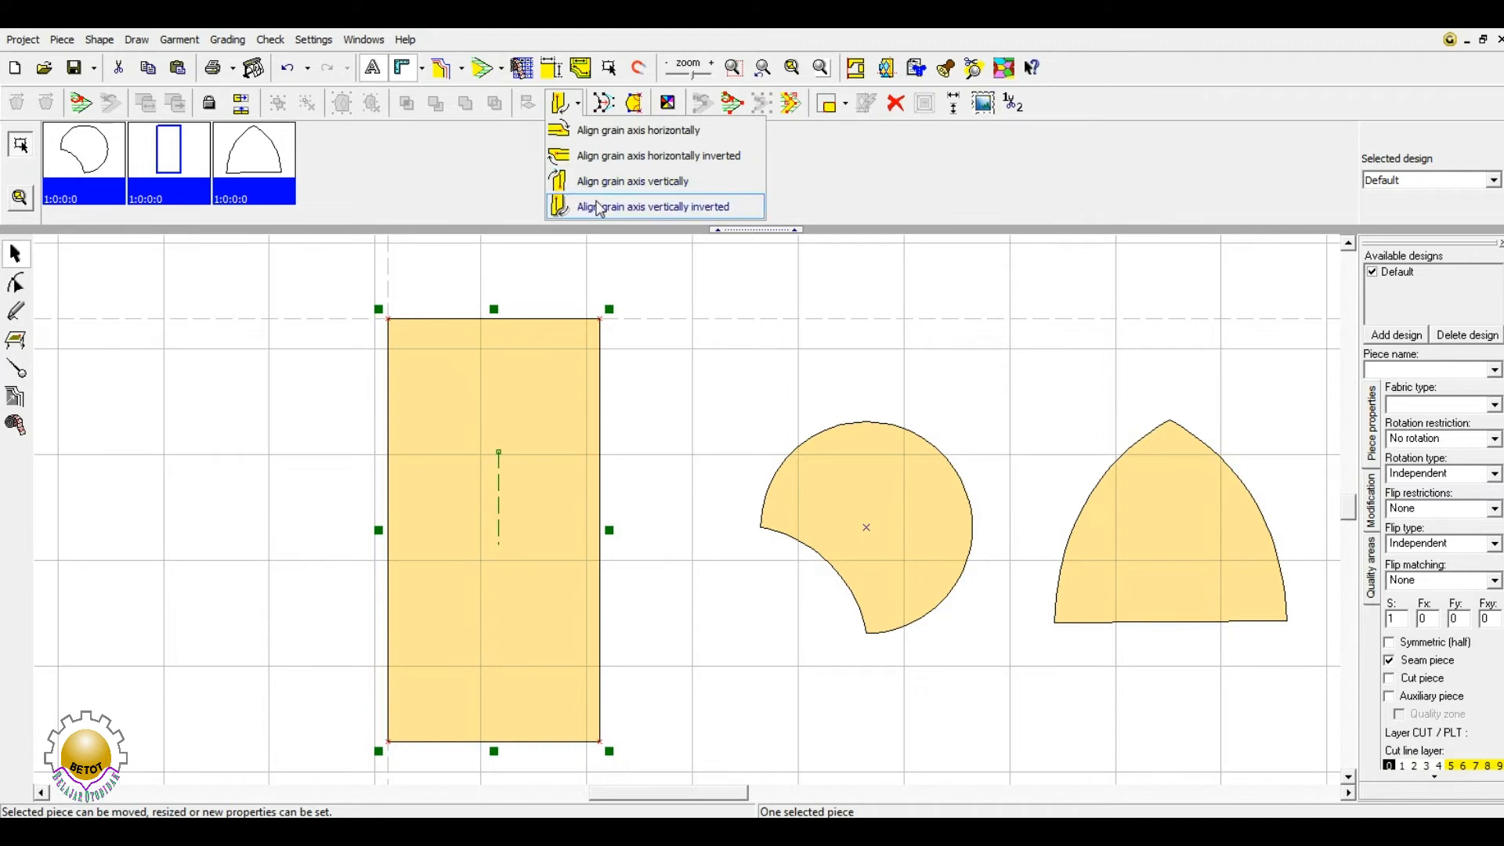
click(600, 157)
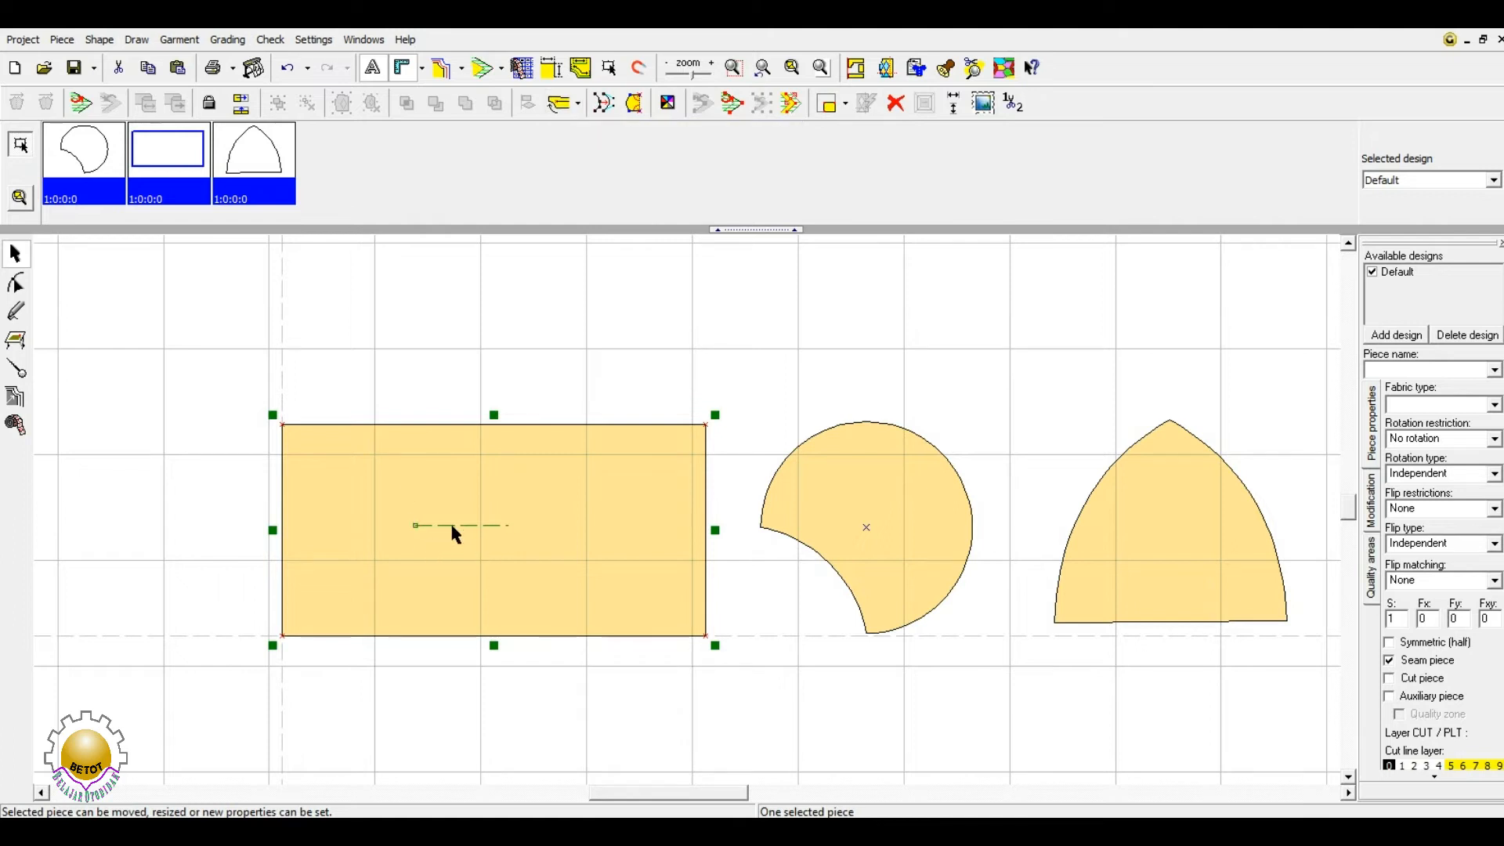
click(578, 104)
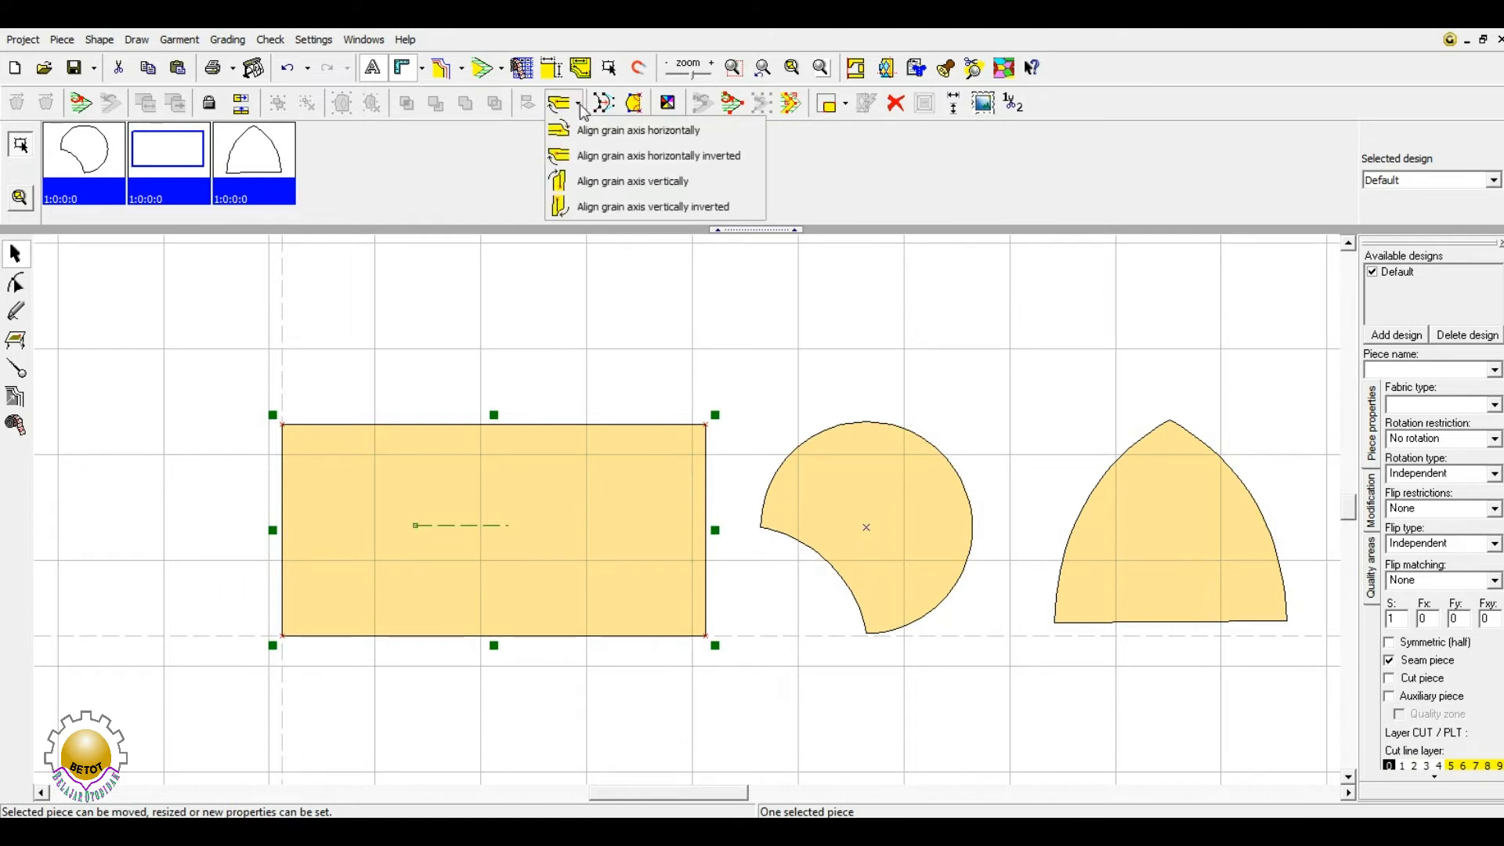
click(591, 134)
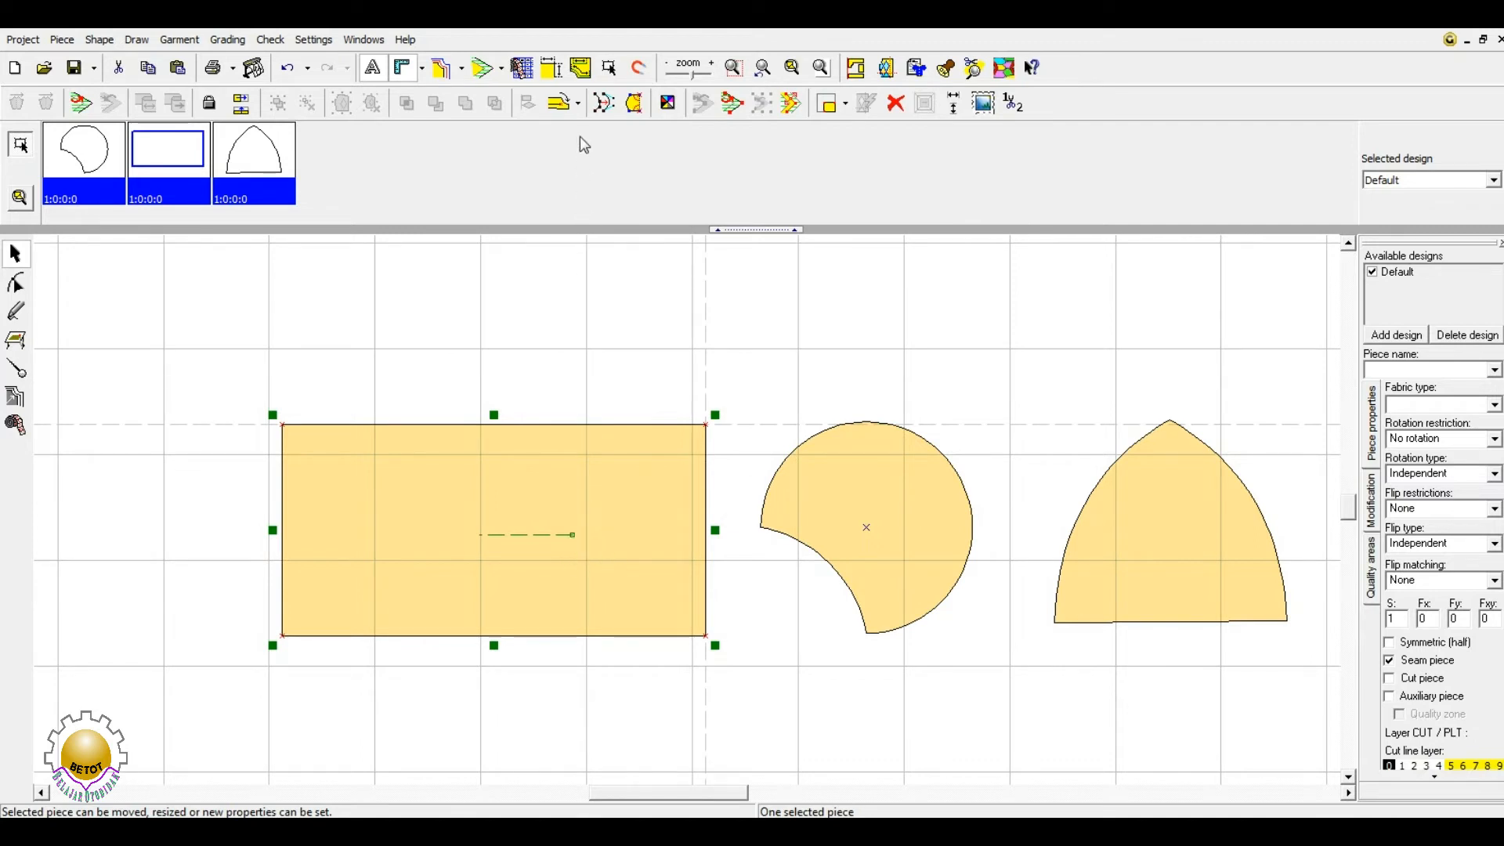
click(579, 104)
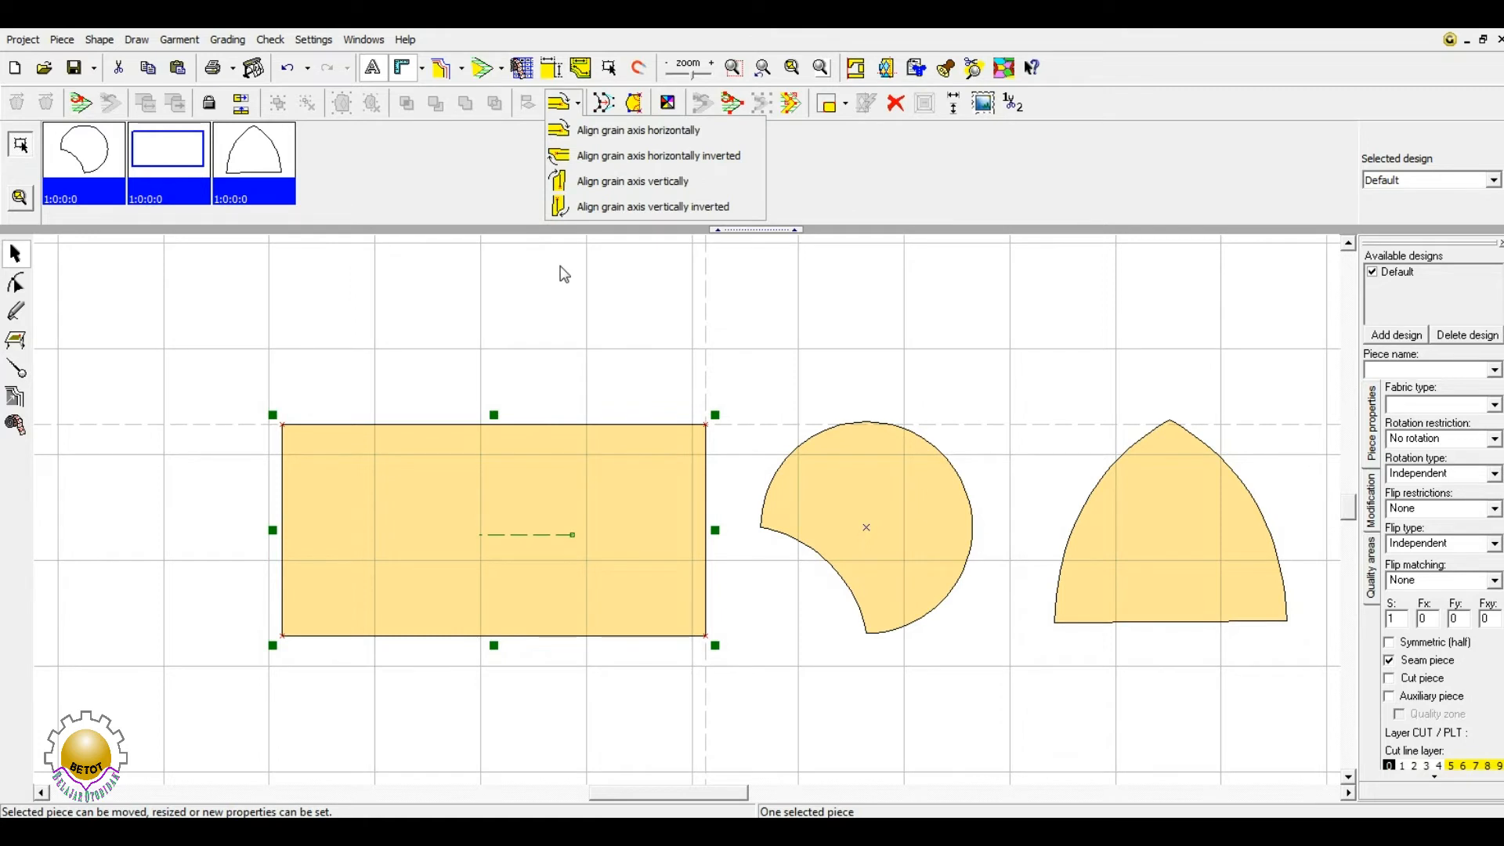
click(567, 194)
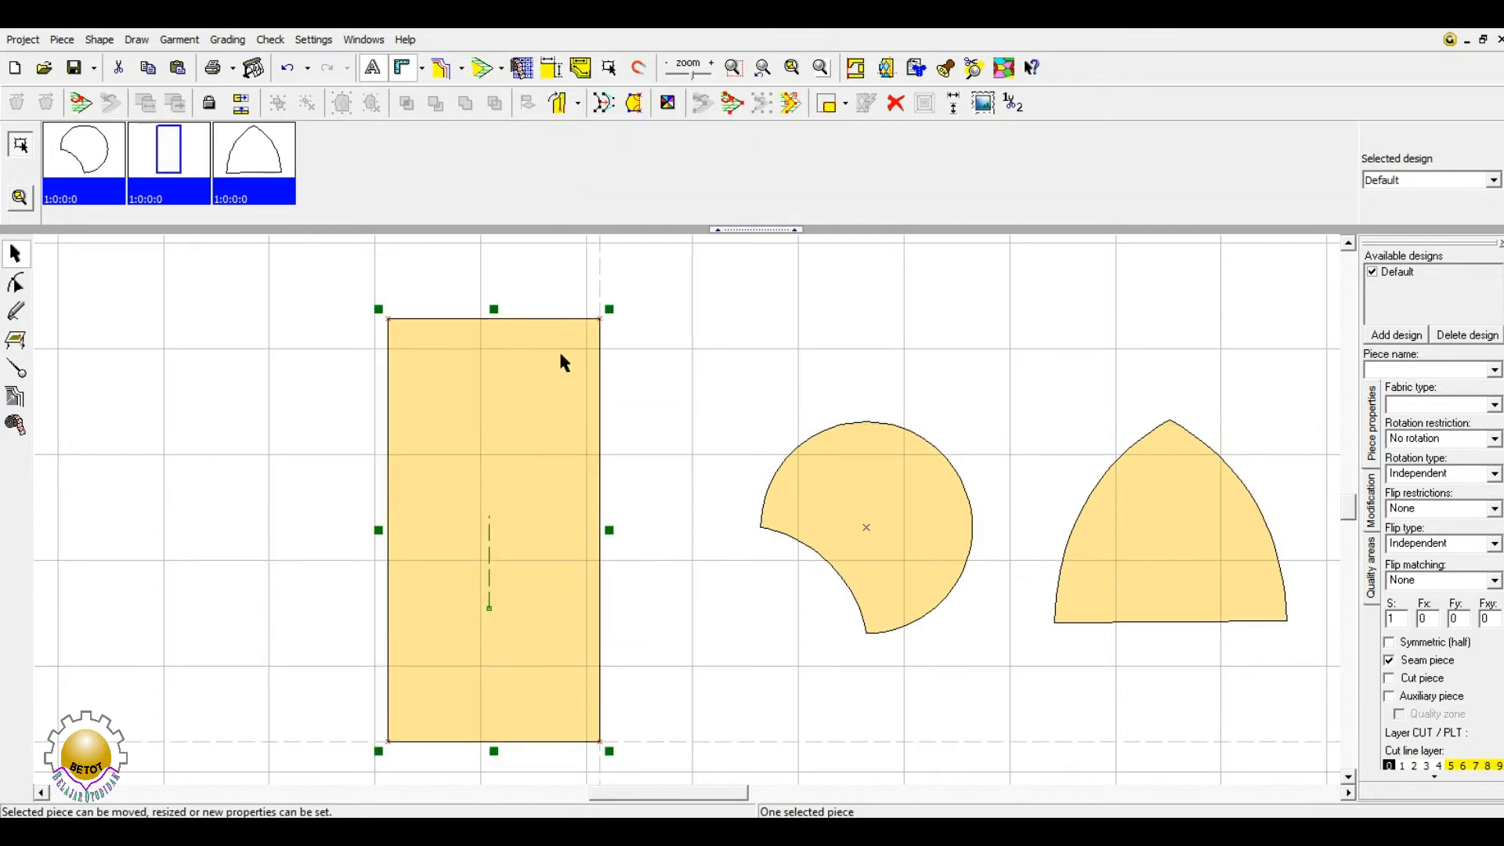
- Align the rectangle's grain axis vertically inverted and nudge it slightly right
click(577, 103)
click(596, 207)
key(Right)
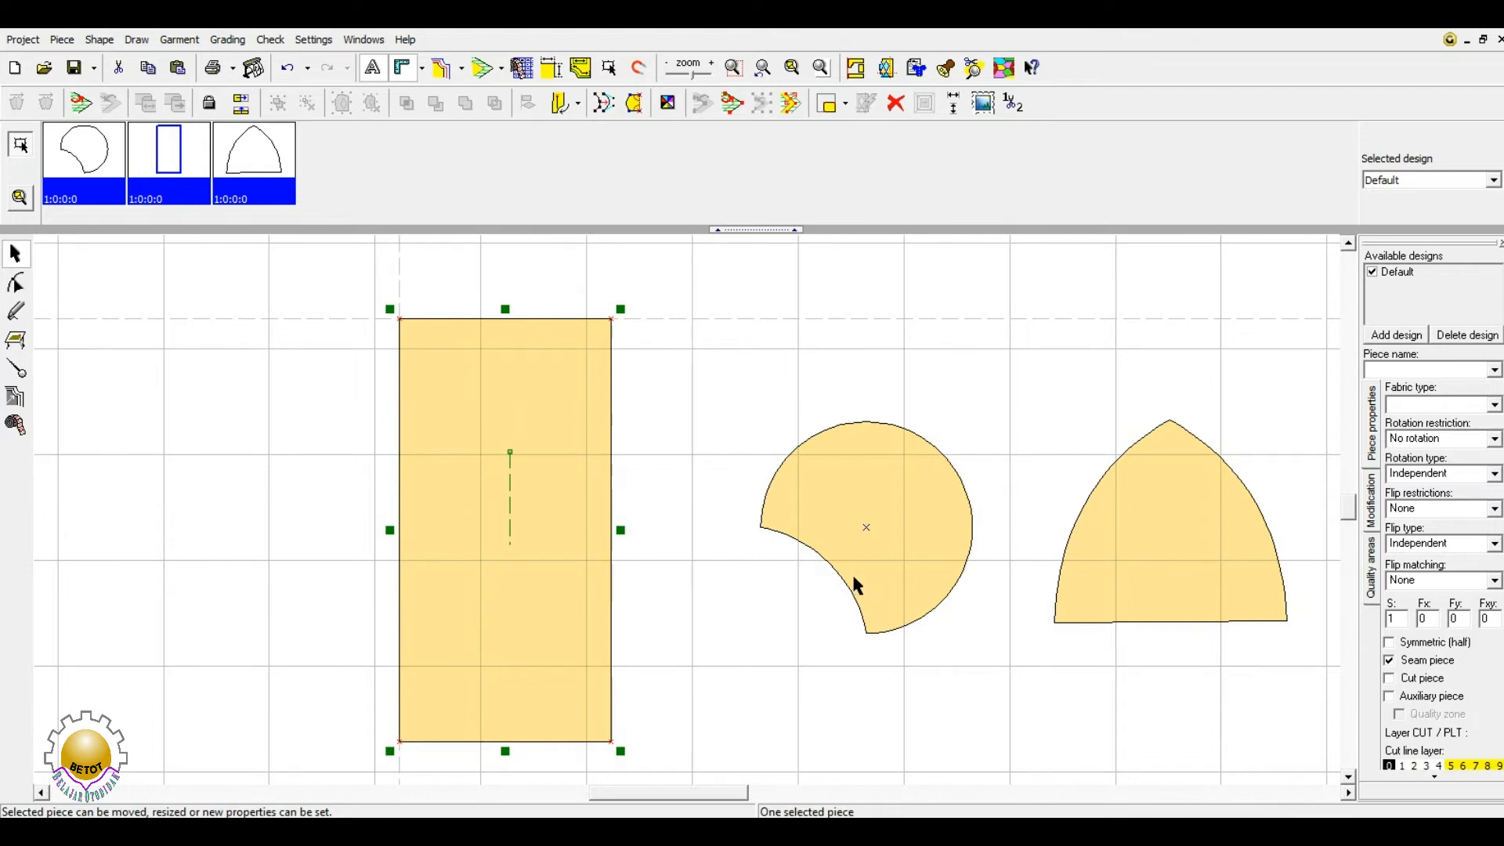
- Move the notched circle up and left, test horizontal and vertical flips, and restore them
click(901, 515)
drag(900, 519, 855, 470)
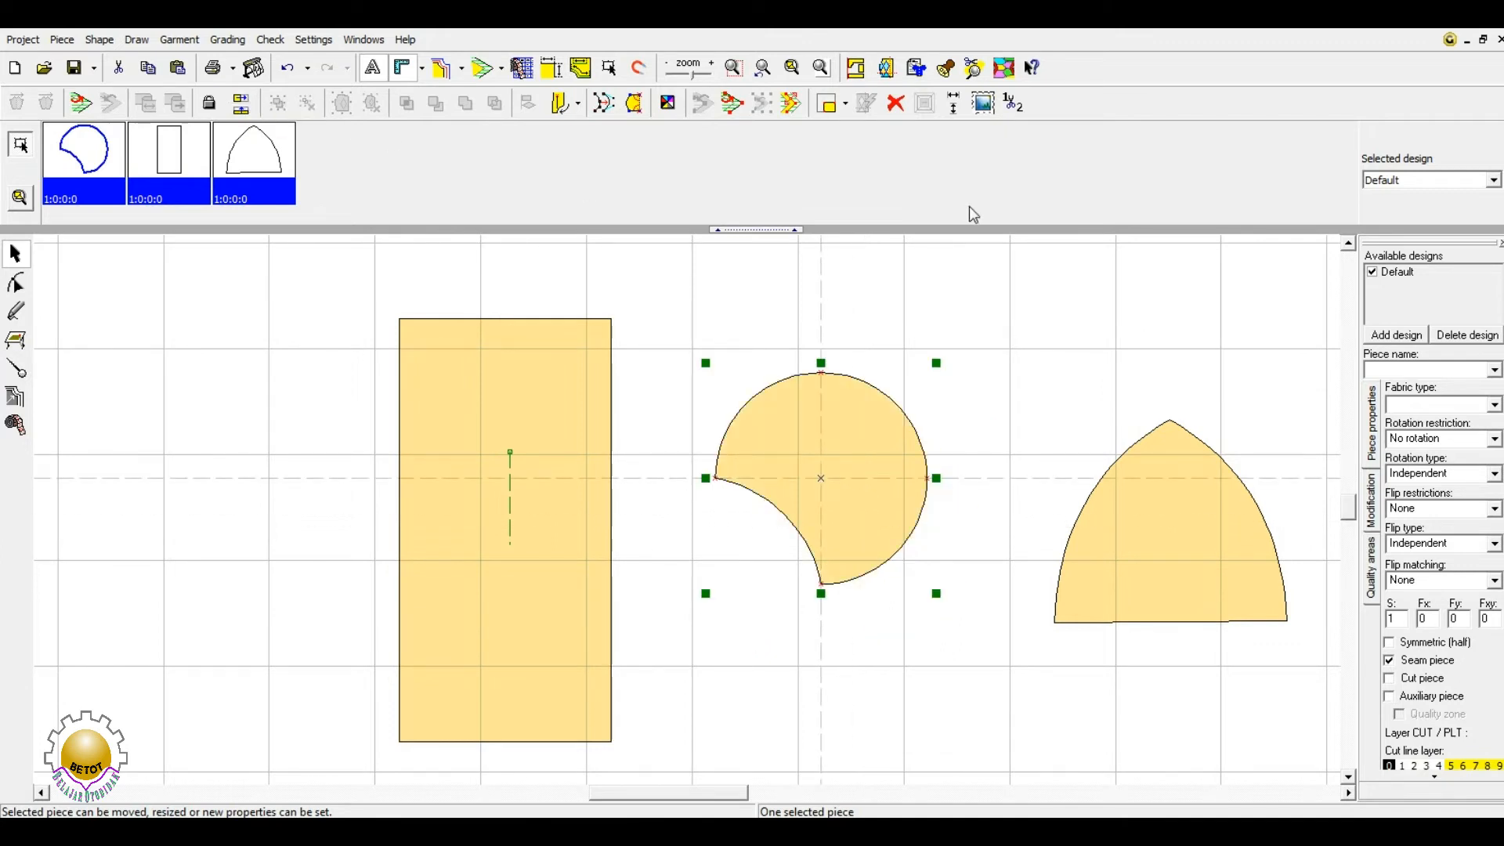
click(241, 104)
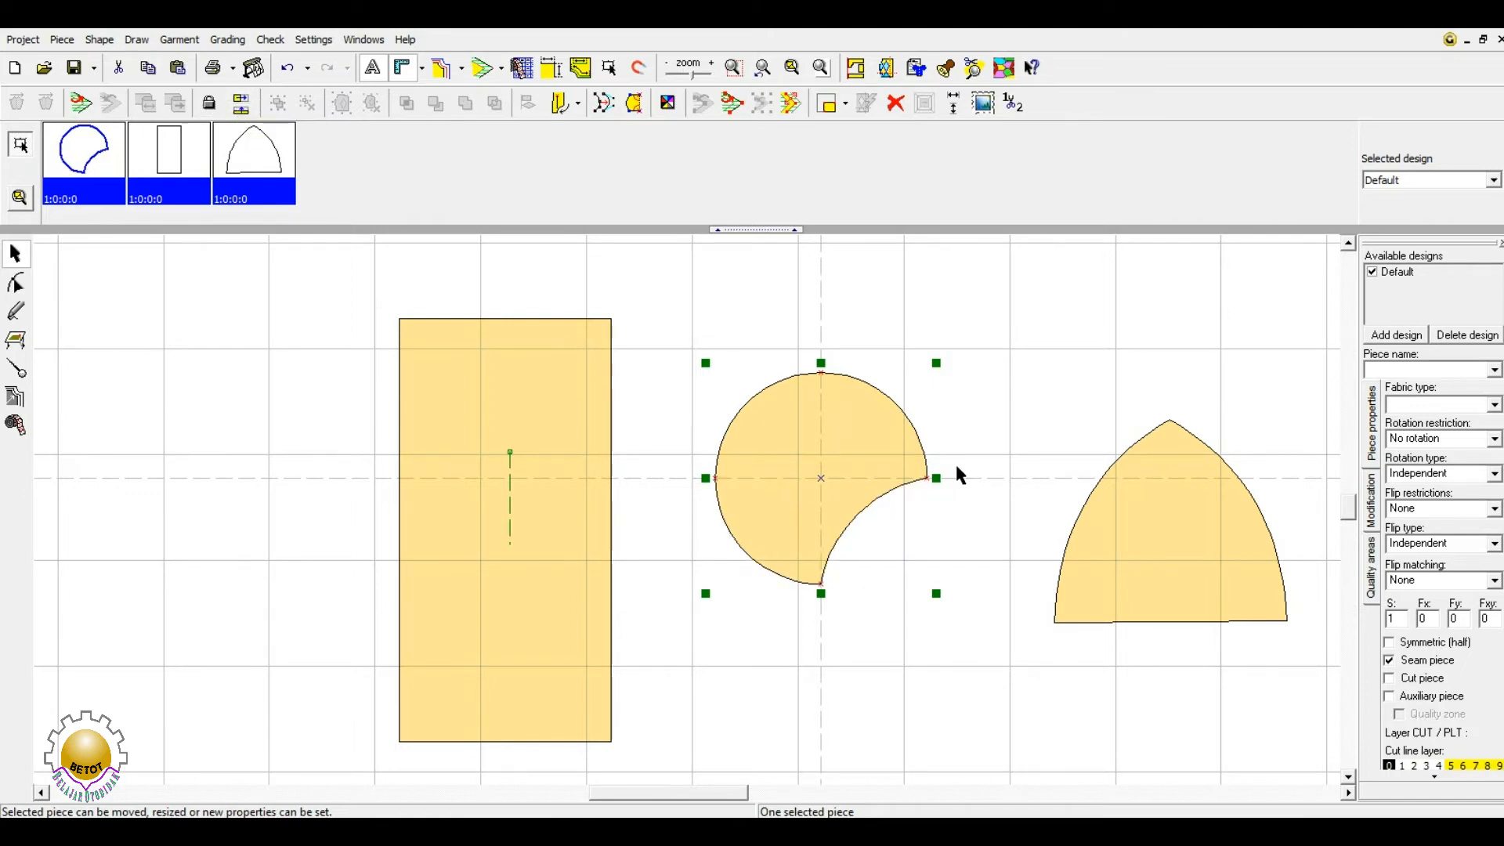
click(243, 105)
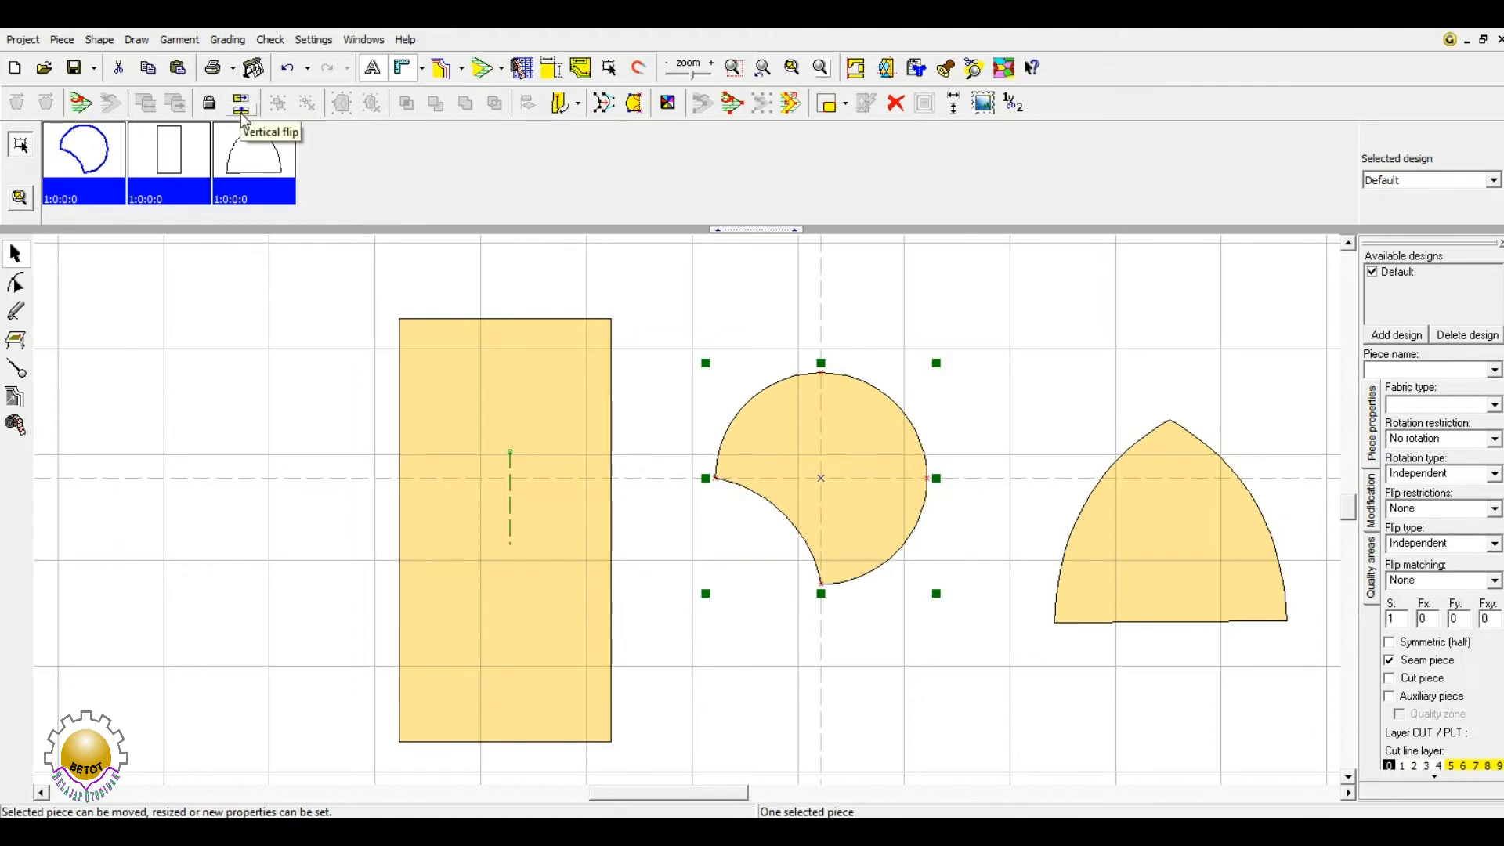
click(242, 106)
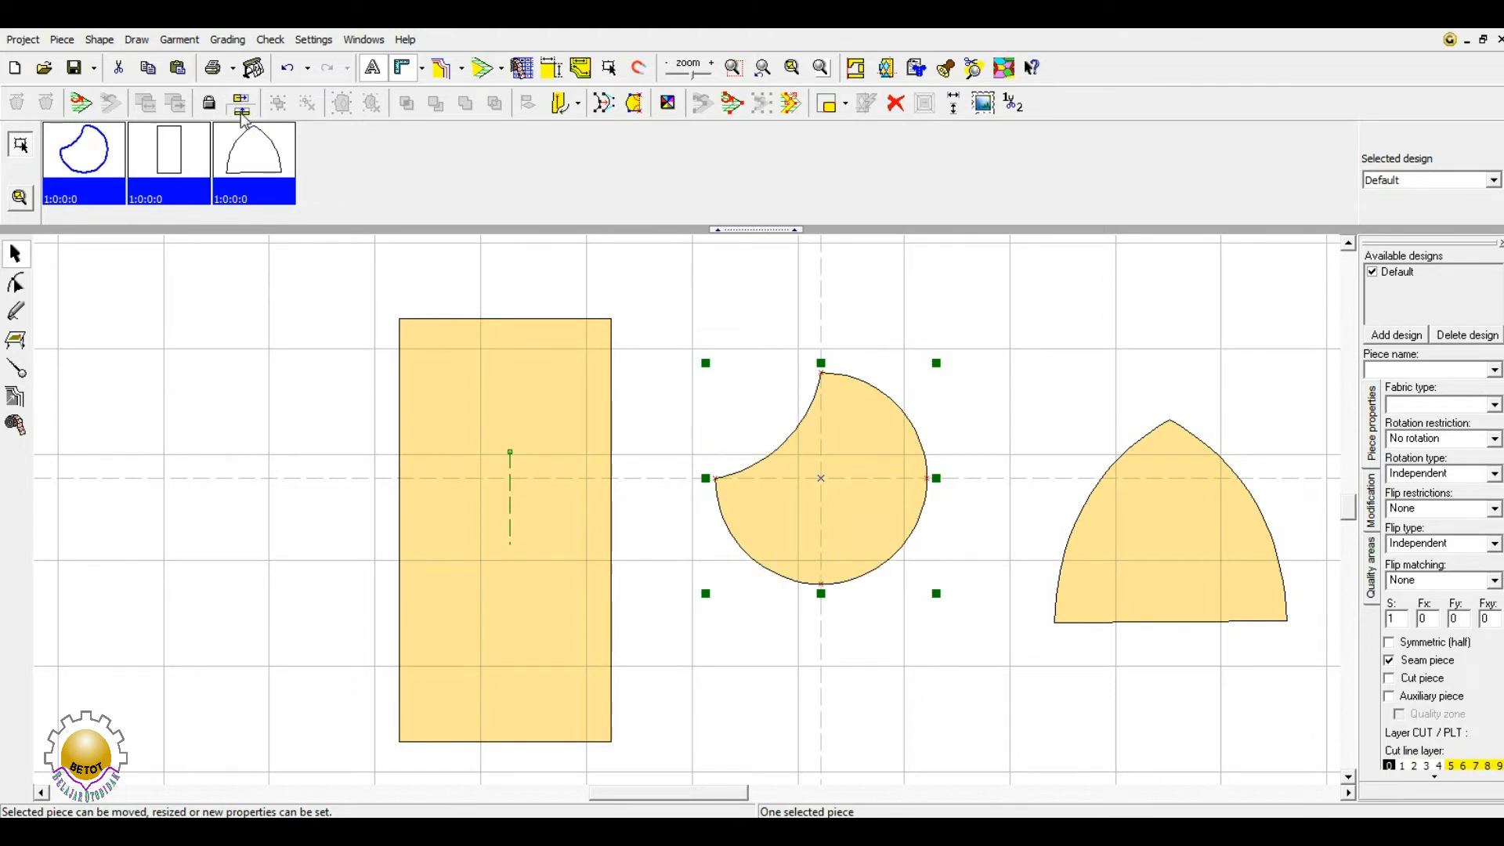
click(242, 106)
- Move the arch piece left and slightly up, trying horizontal and vertical flips
click(1226, 529)
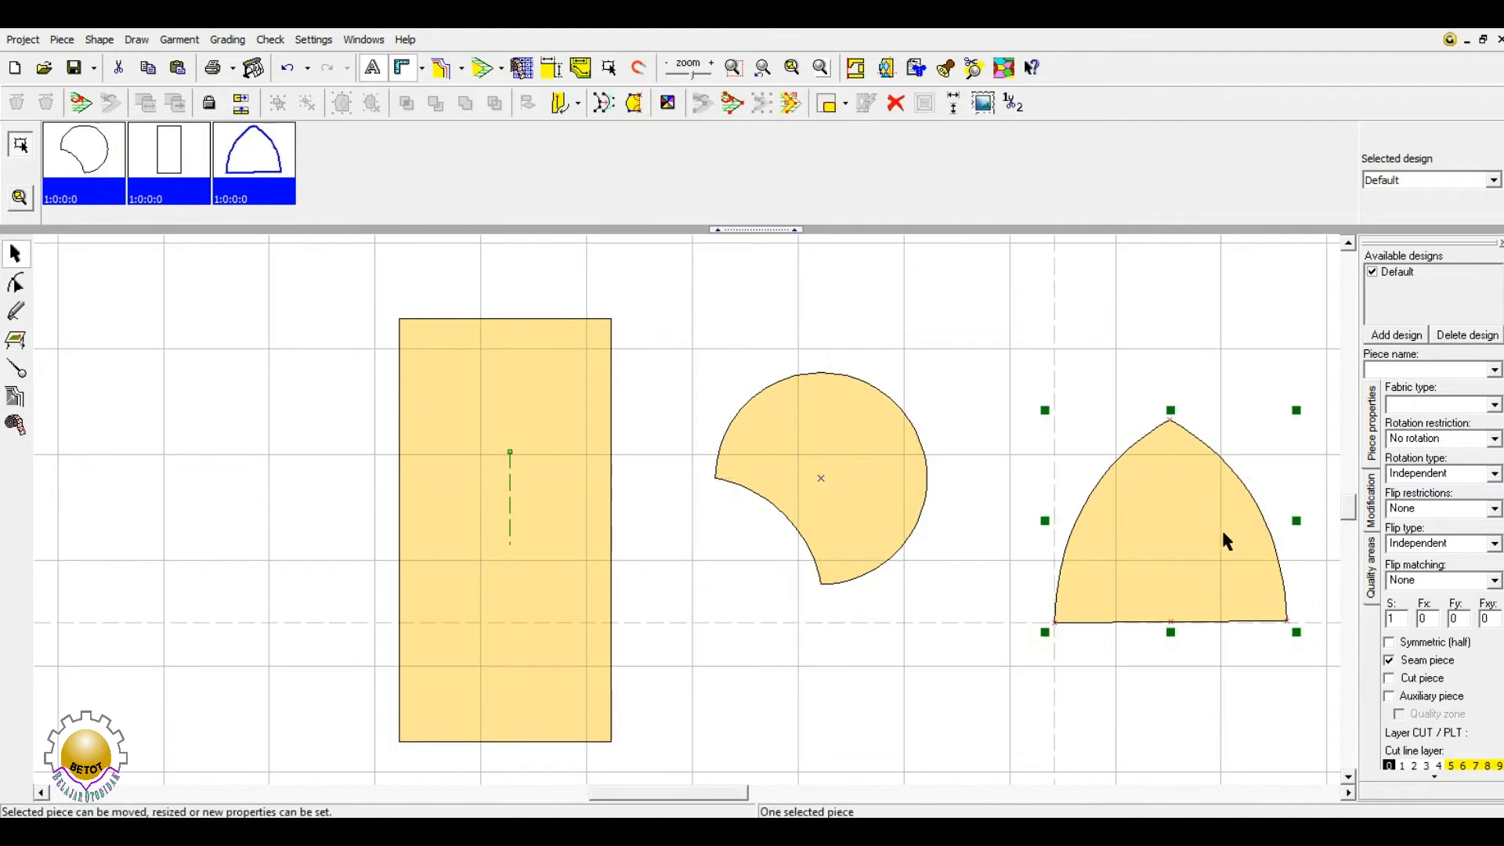
drag(1221, 528, 1153, 515)
click(242, 105)
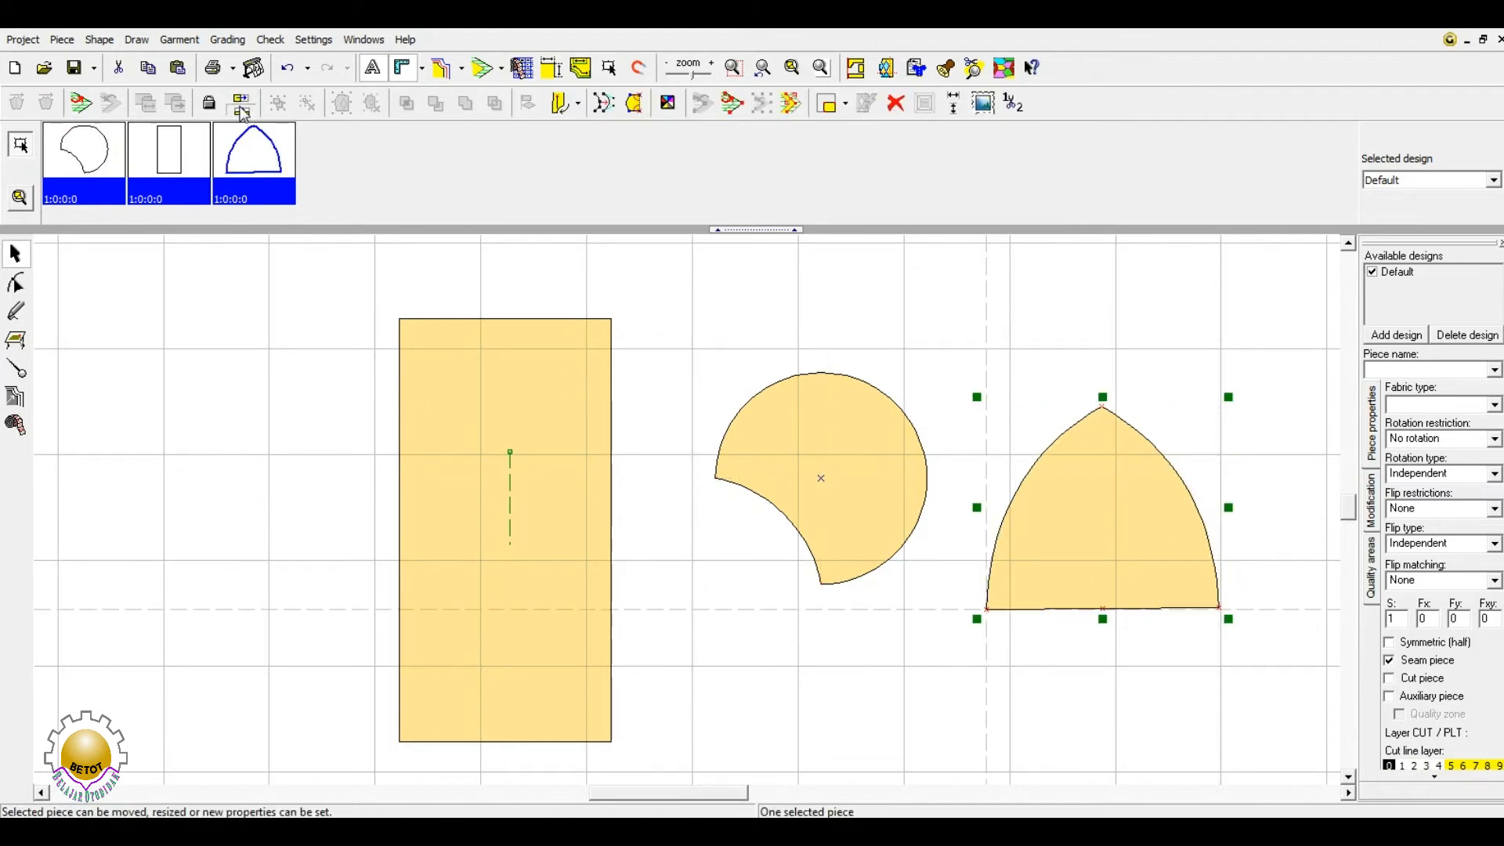
click(243, 113)
click(242, 111)
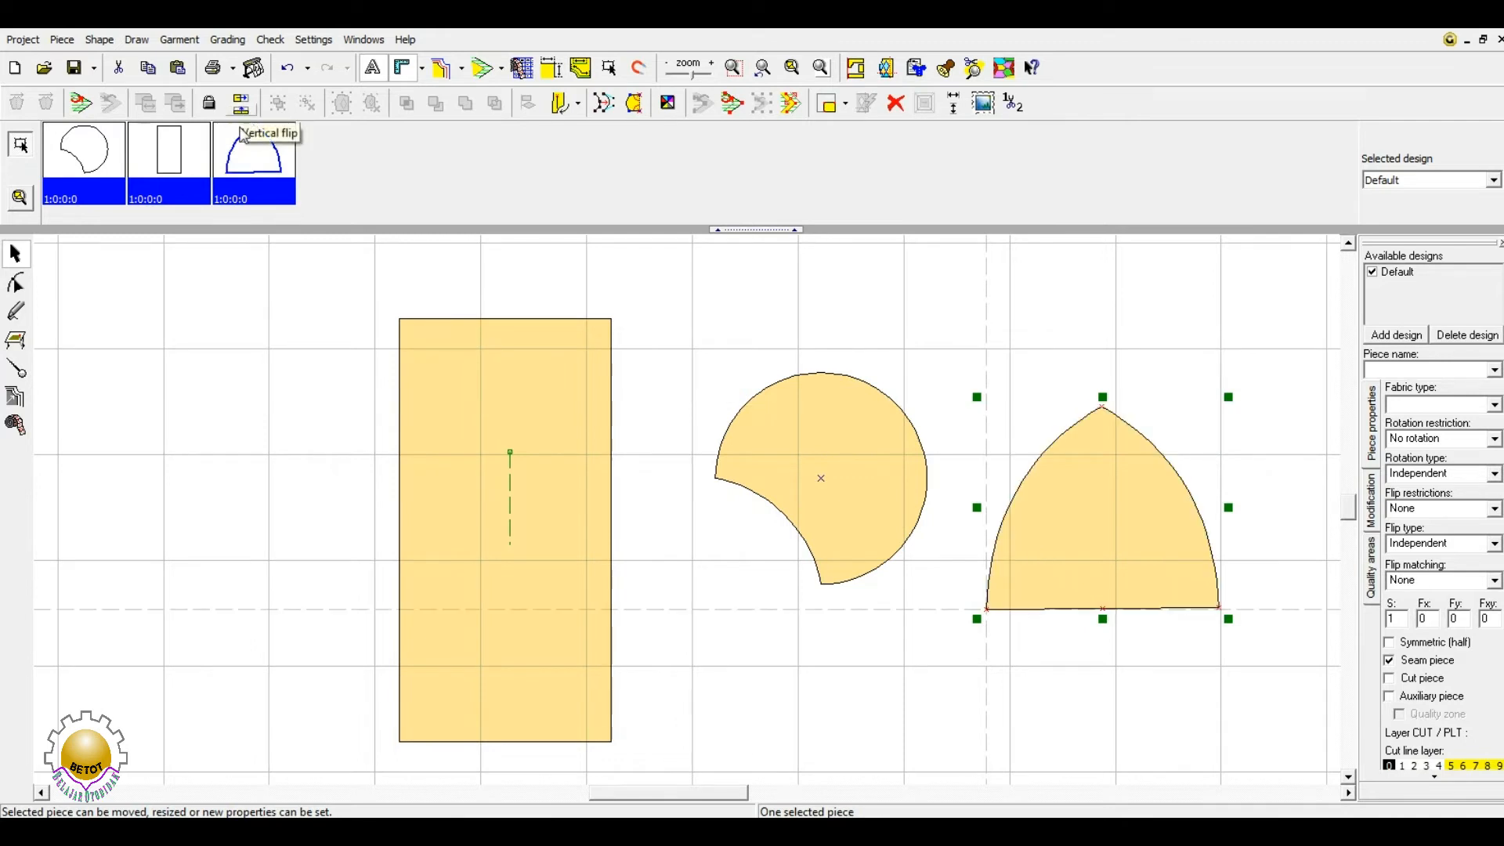
- Mirror the notched circle horizontally and back so its notch faces left
click(784, 466)
click(243, 107)
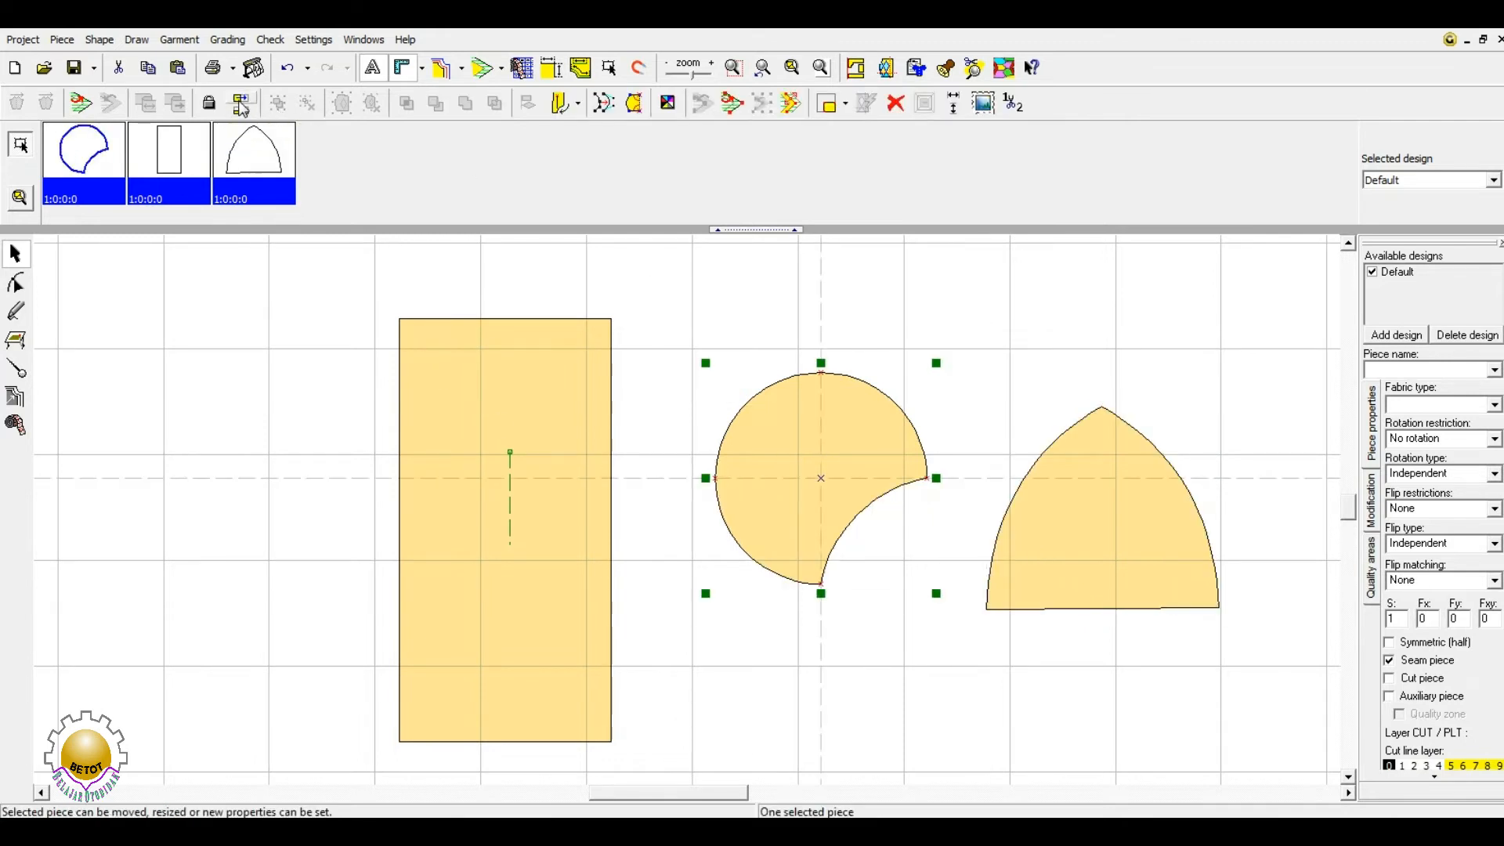
click(243, 106)
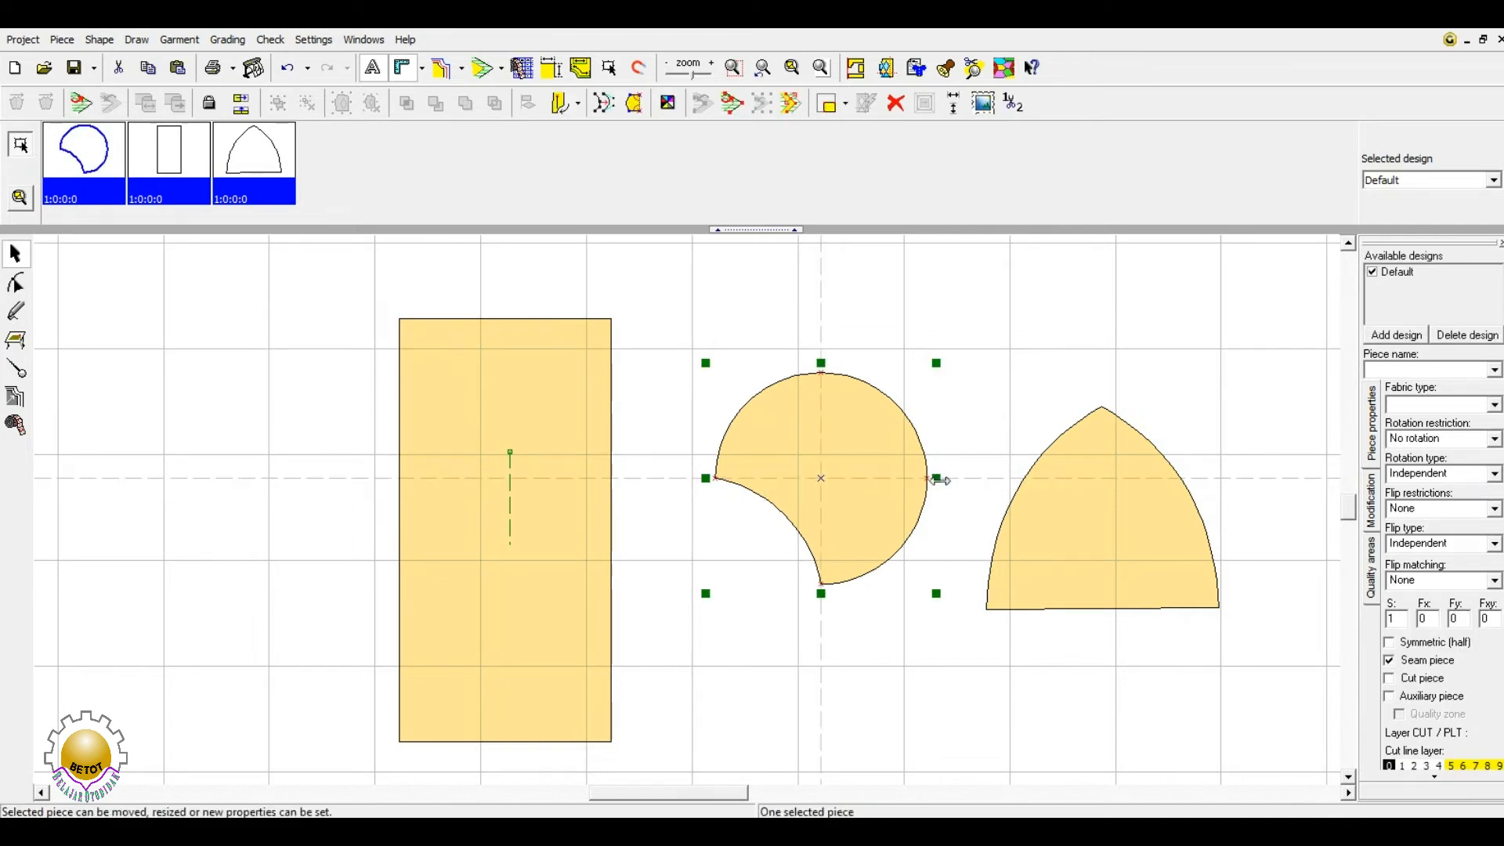
- Trial-resize the notched circle from its right, left and top edges
drag(937, 480, 657, 481)
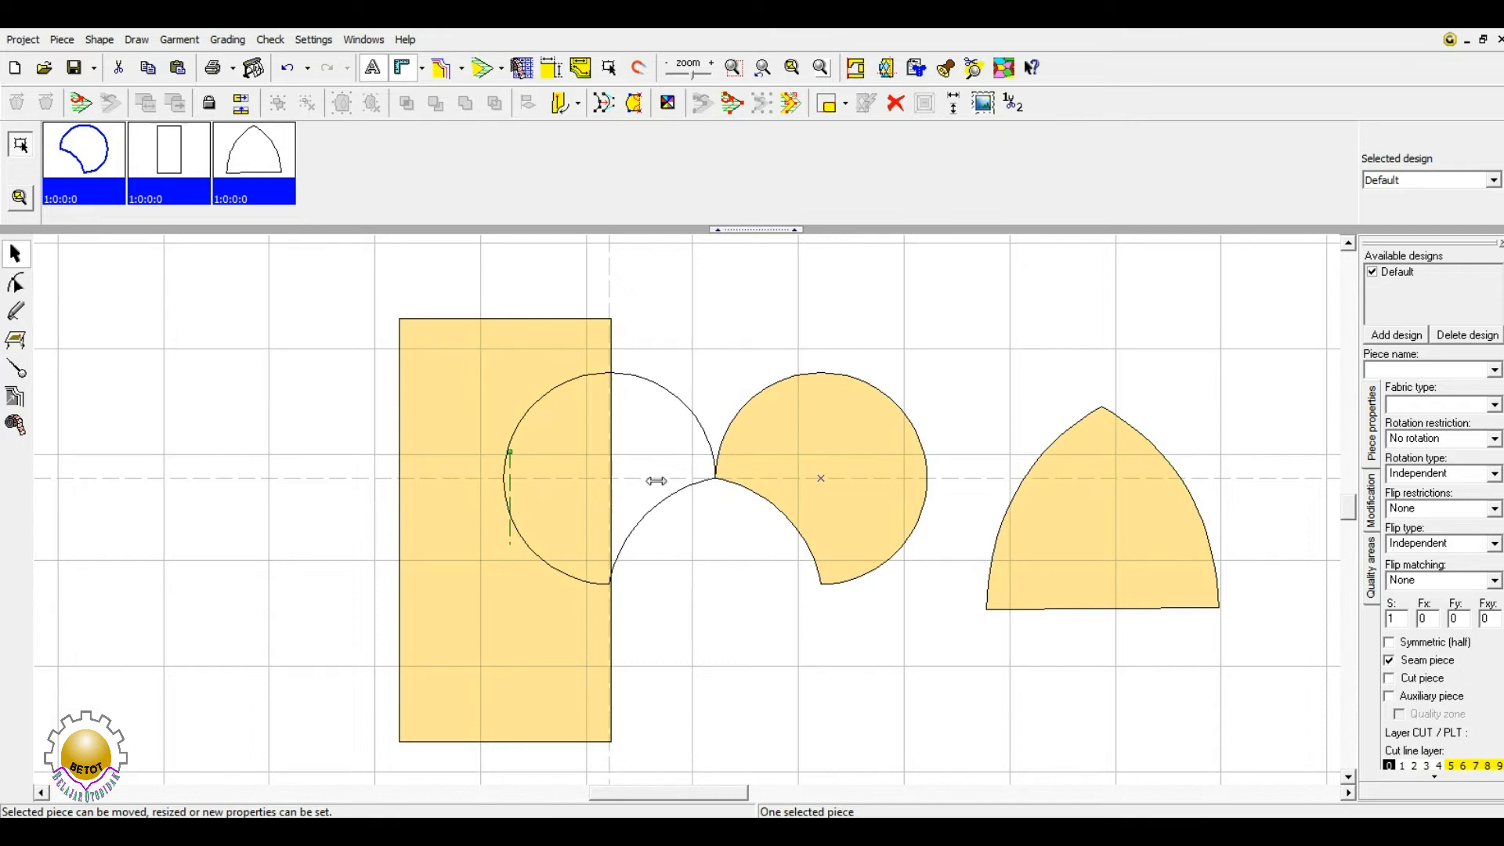
drag(656, 480, 656, 480)
drag(495, 478, 936, 478)
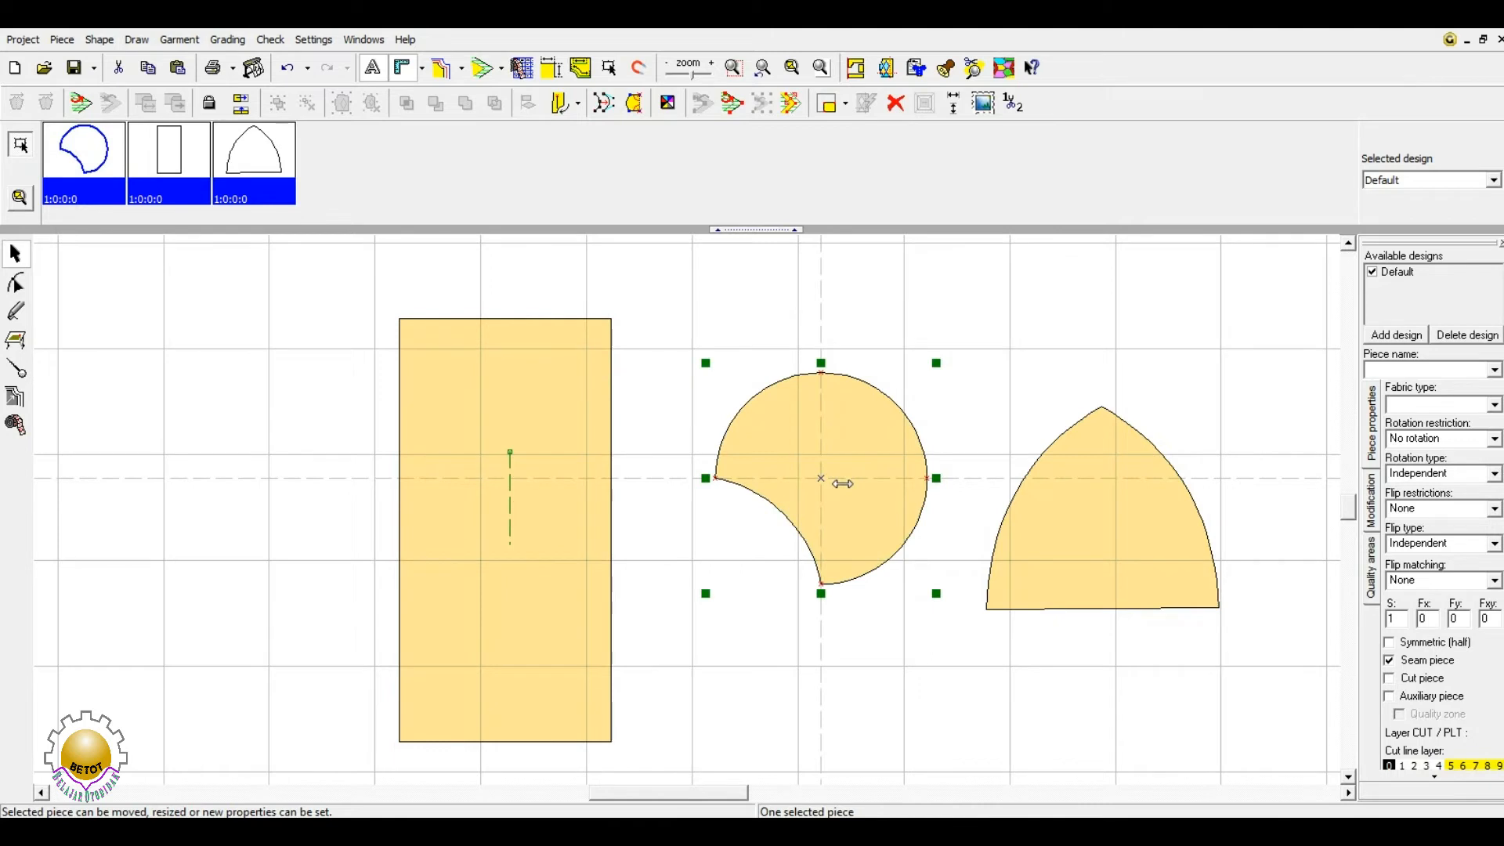
drag(821, 593, 823, 337)
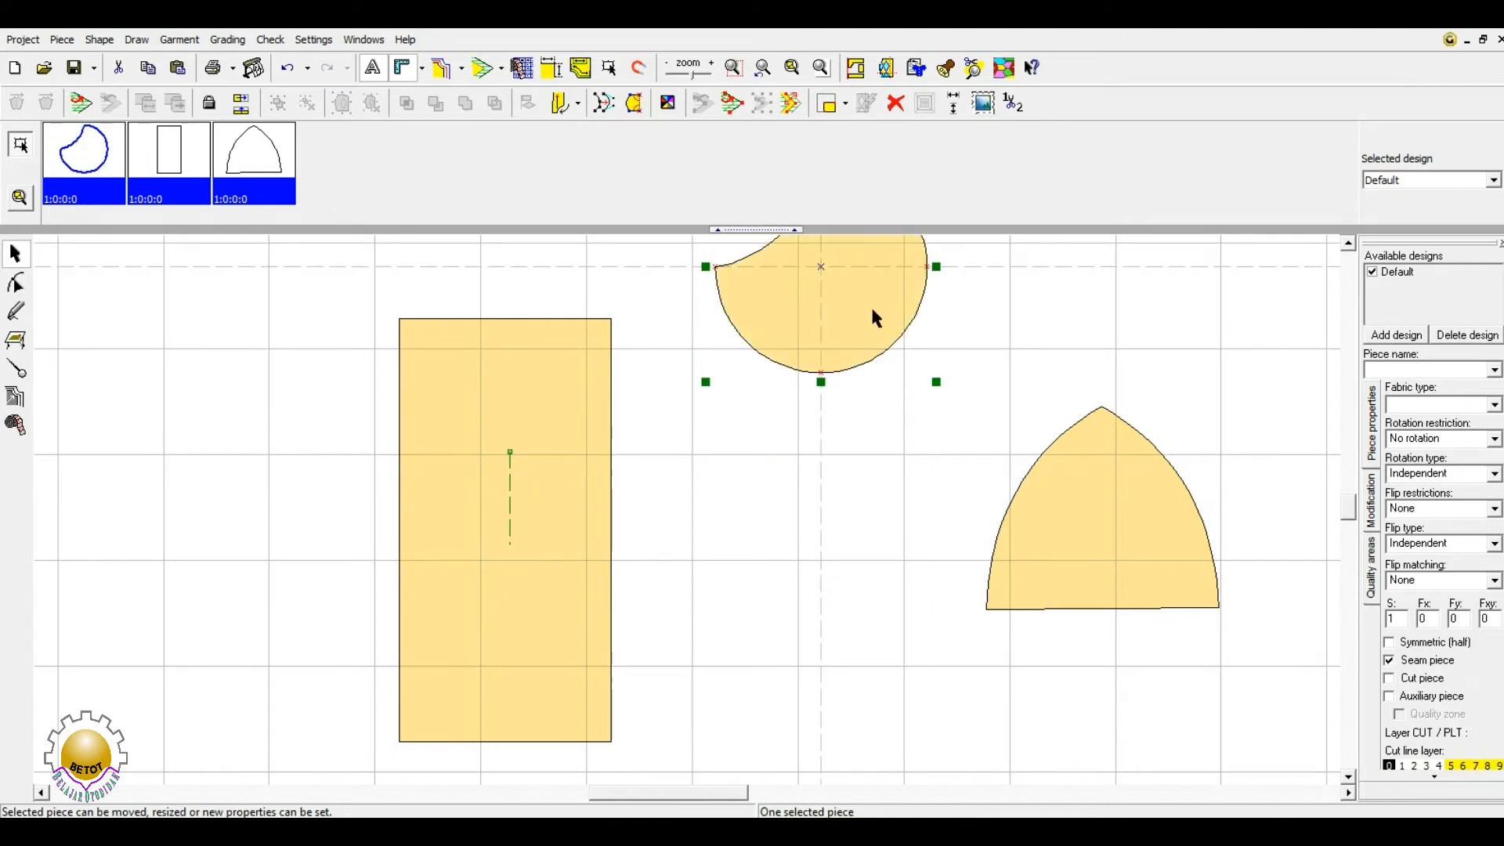
click(1348, 244)
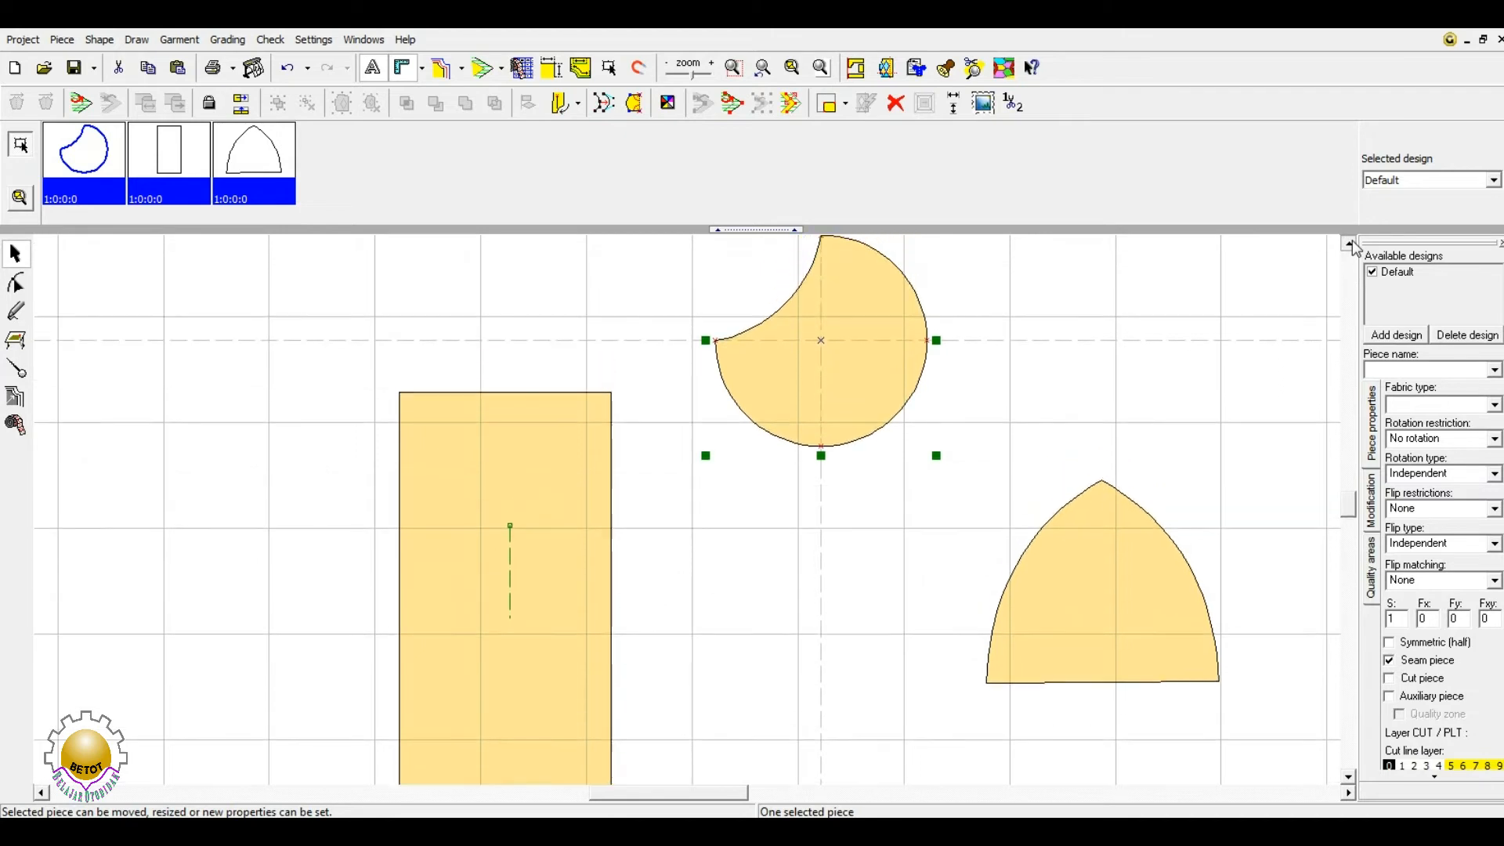
drag(821, 288, 784, 732)
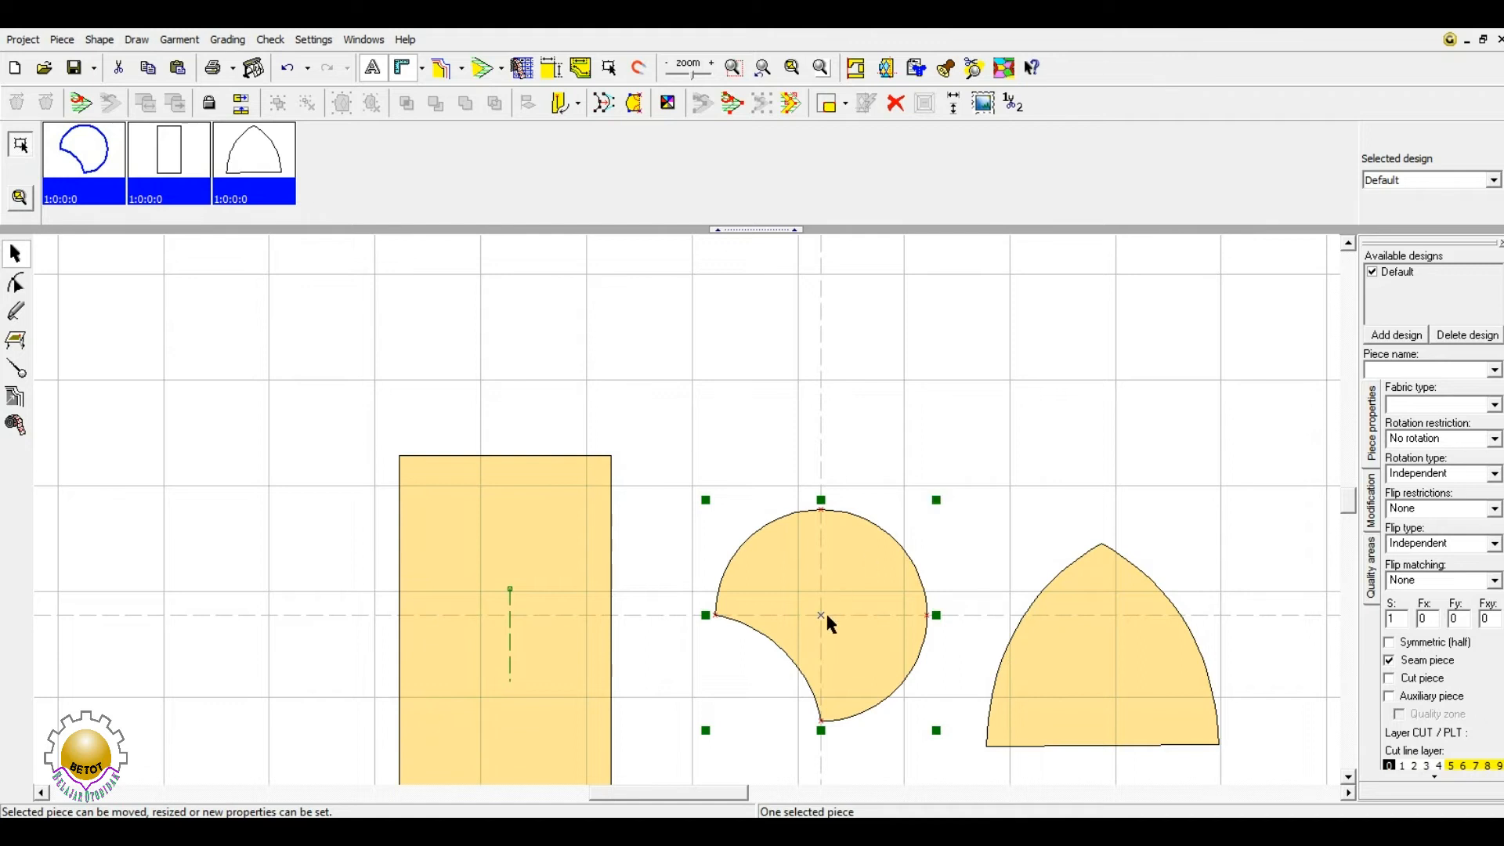
- Shrink the circle from its corner, undo it with Ctrl+Z, and switch to rotation mode
click(936, 499)
drag(933, 496, 906, 535)
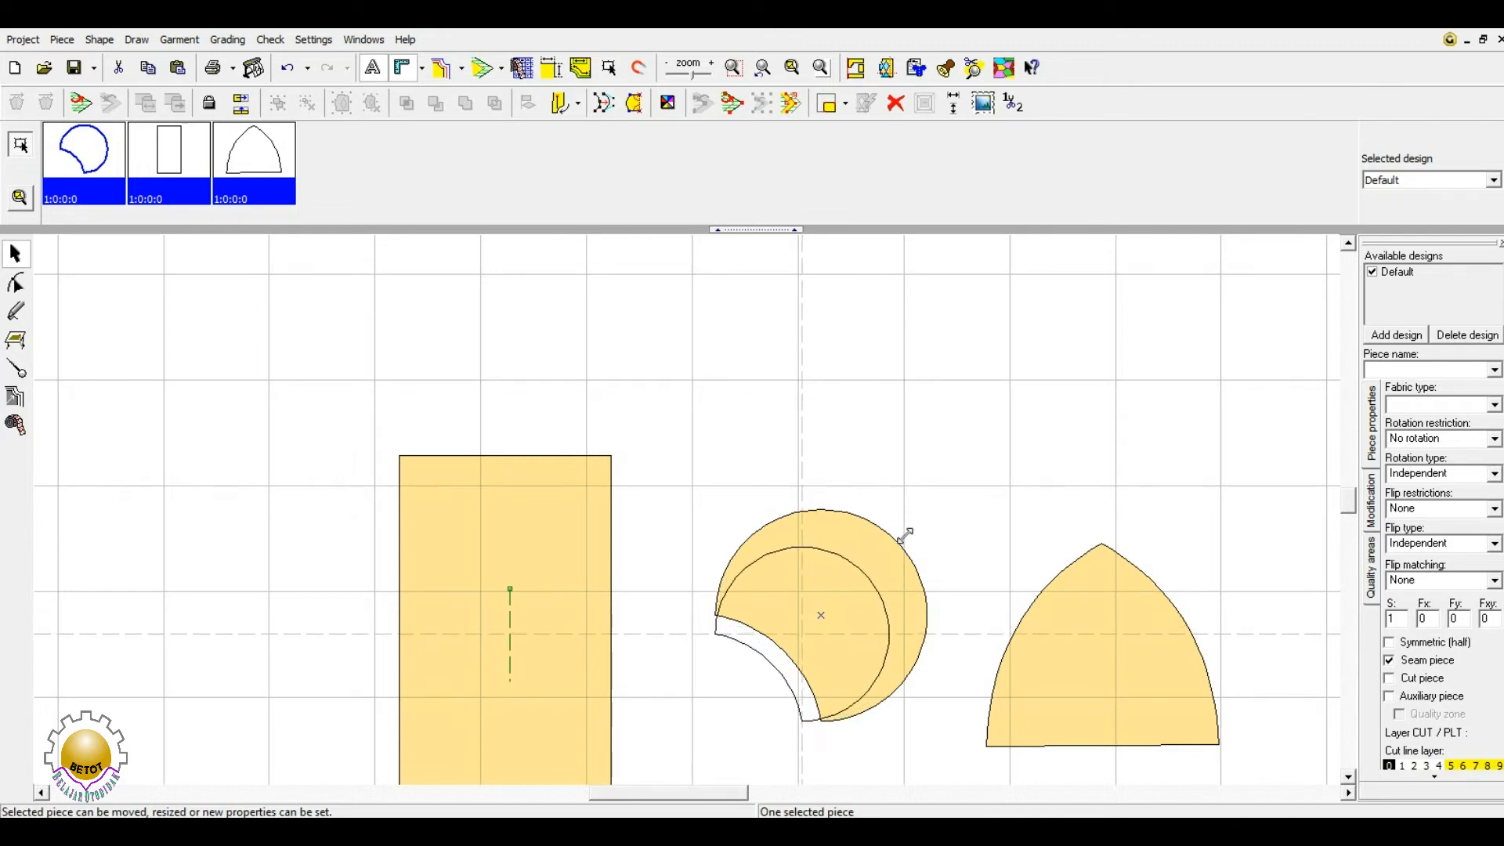
drag(907, 535, 903, 540)
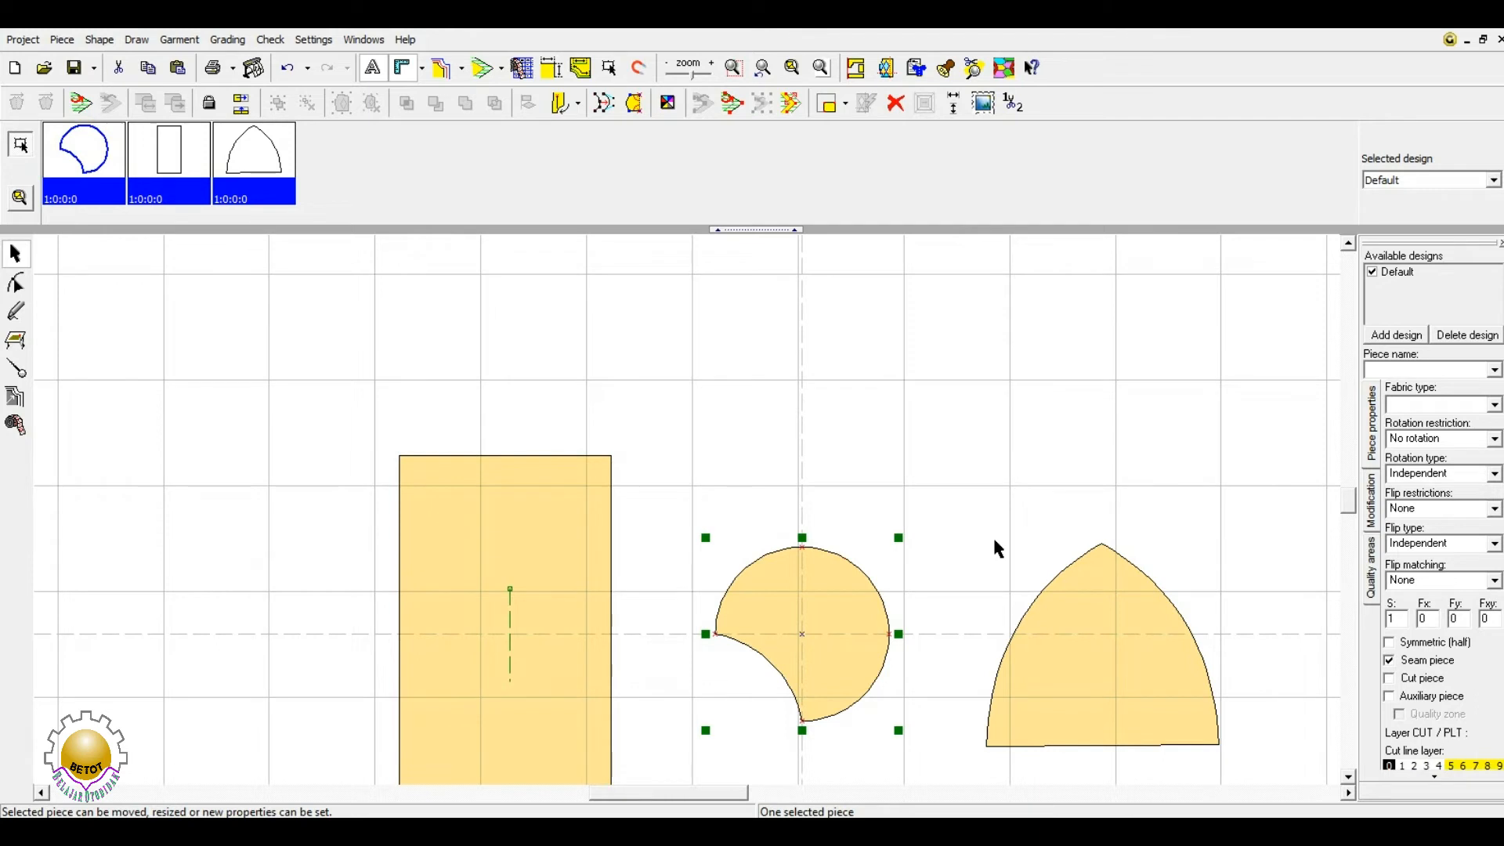
key(ctrl+z)
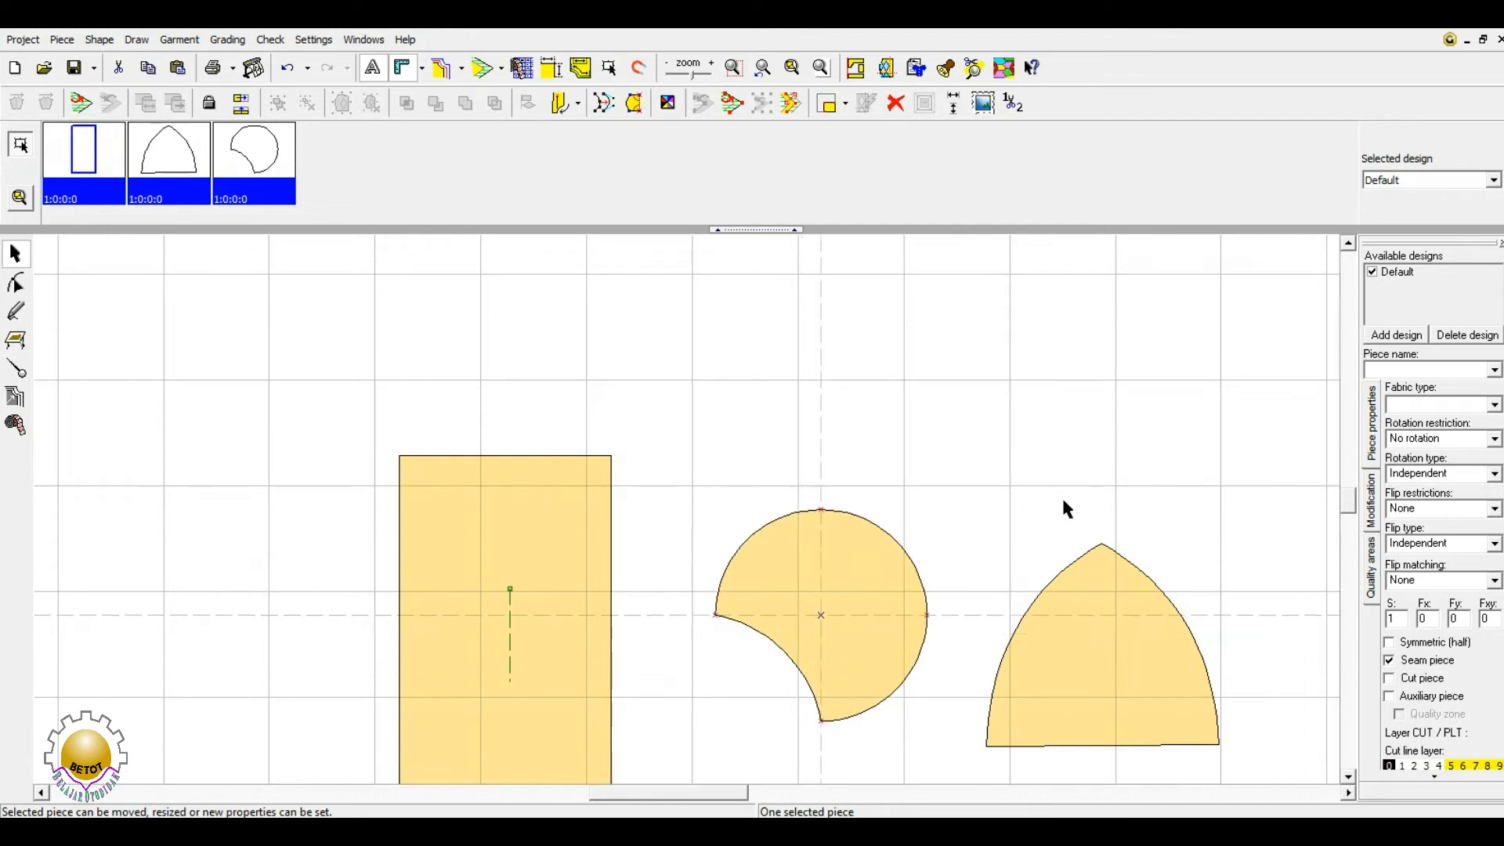
click(839, 553)
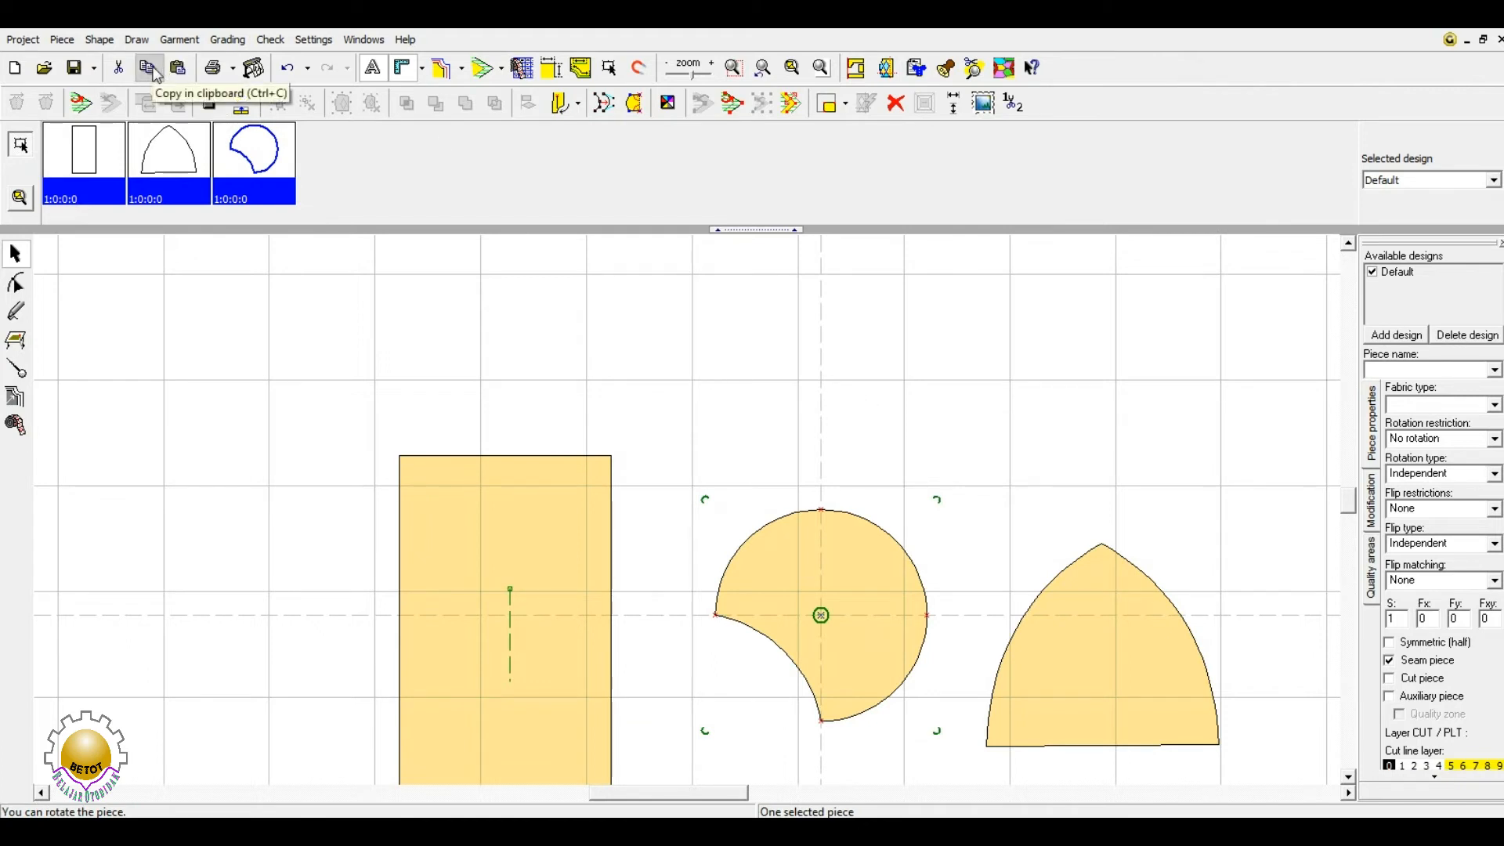
- Return the circle to move mode and paste a copy of the circle-cut piece
click(889, 588)
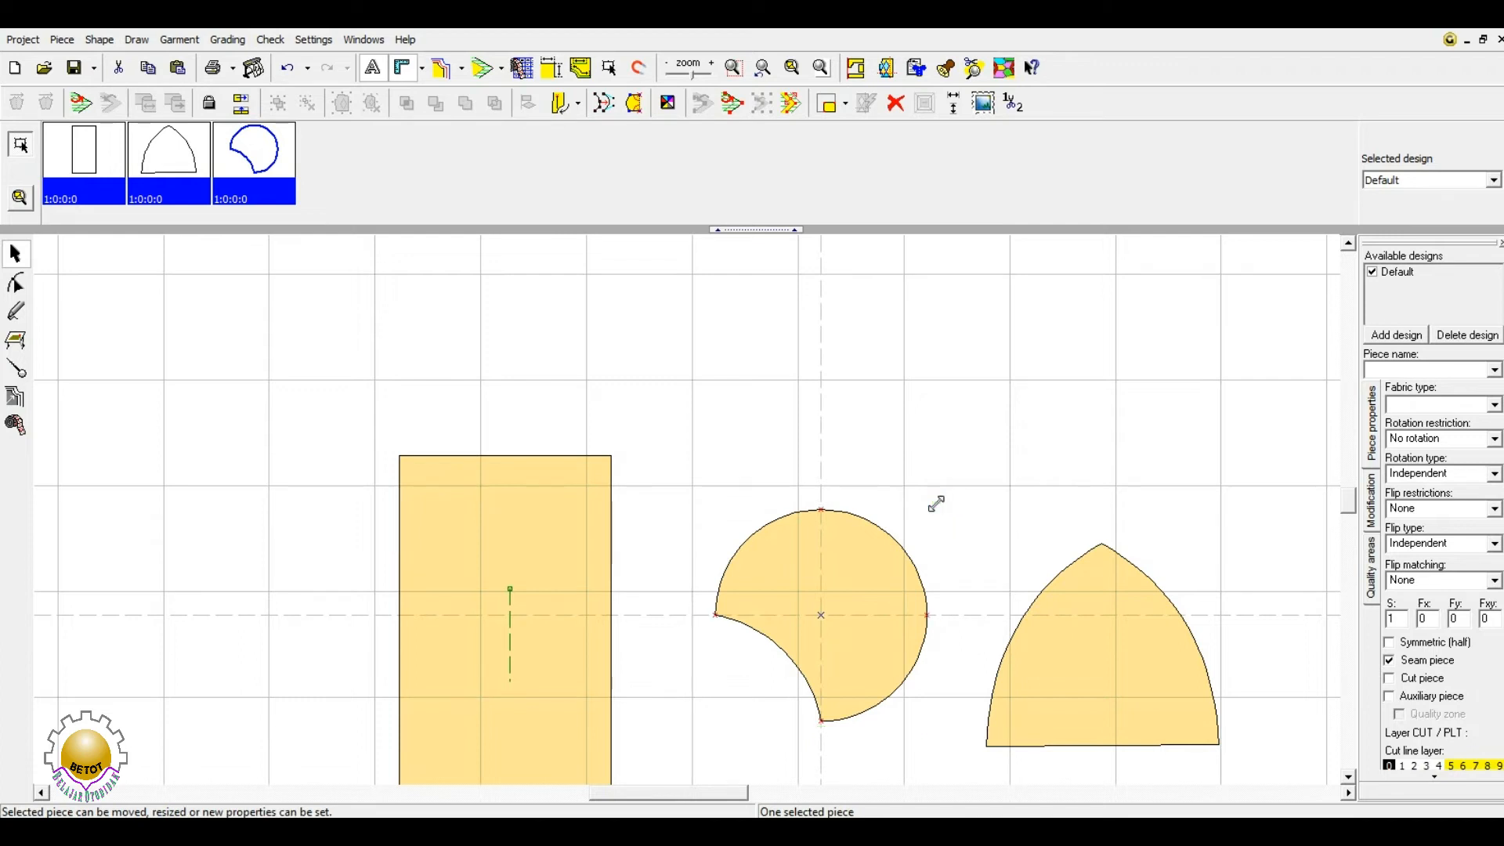
drag(936, 504, 891, 547)
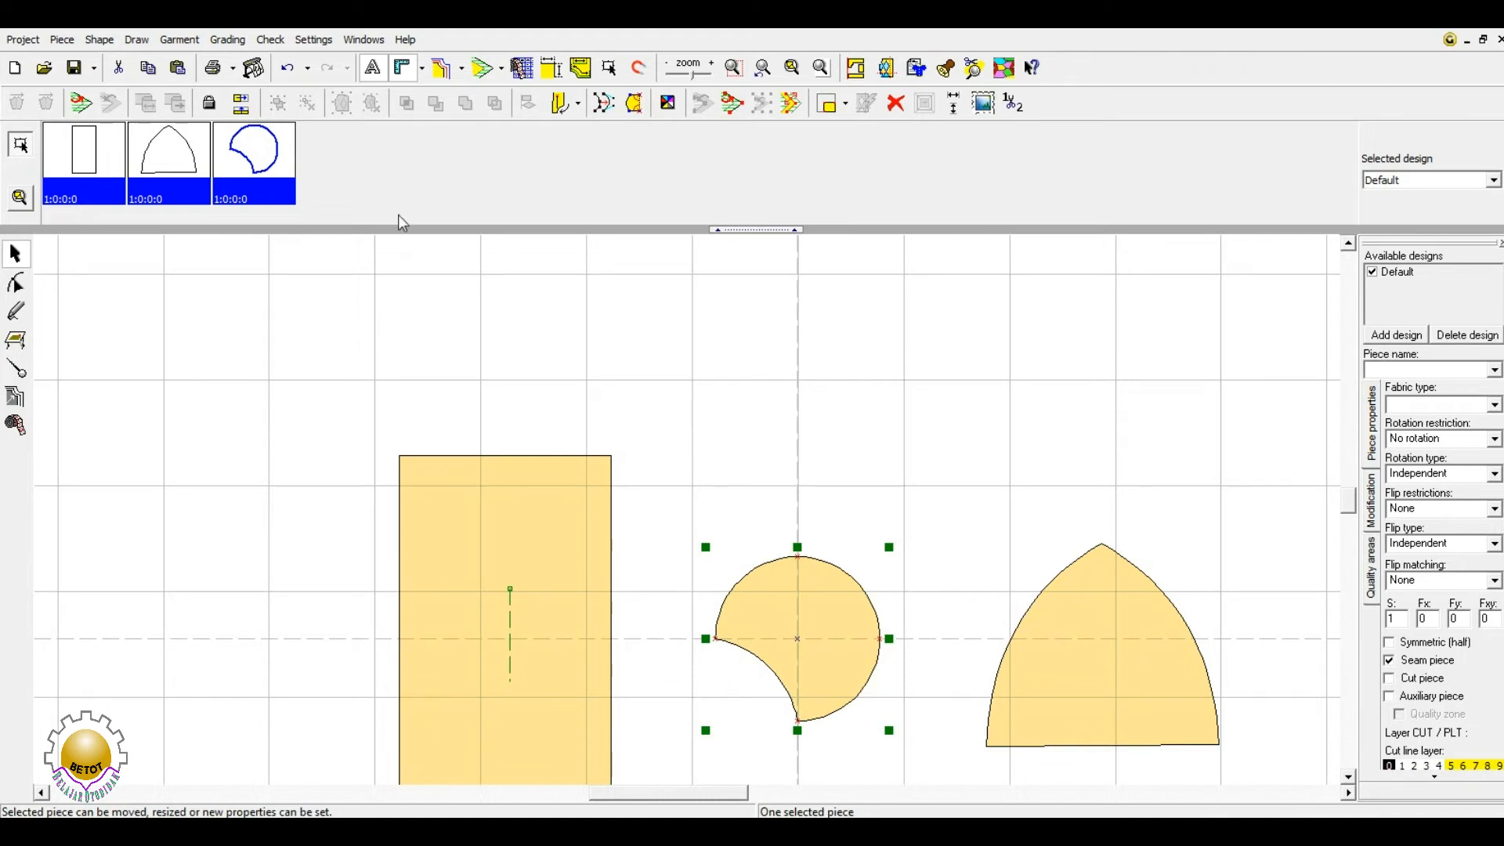
click(177, 69)
drag(927, 603, 893, 592)
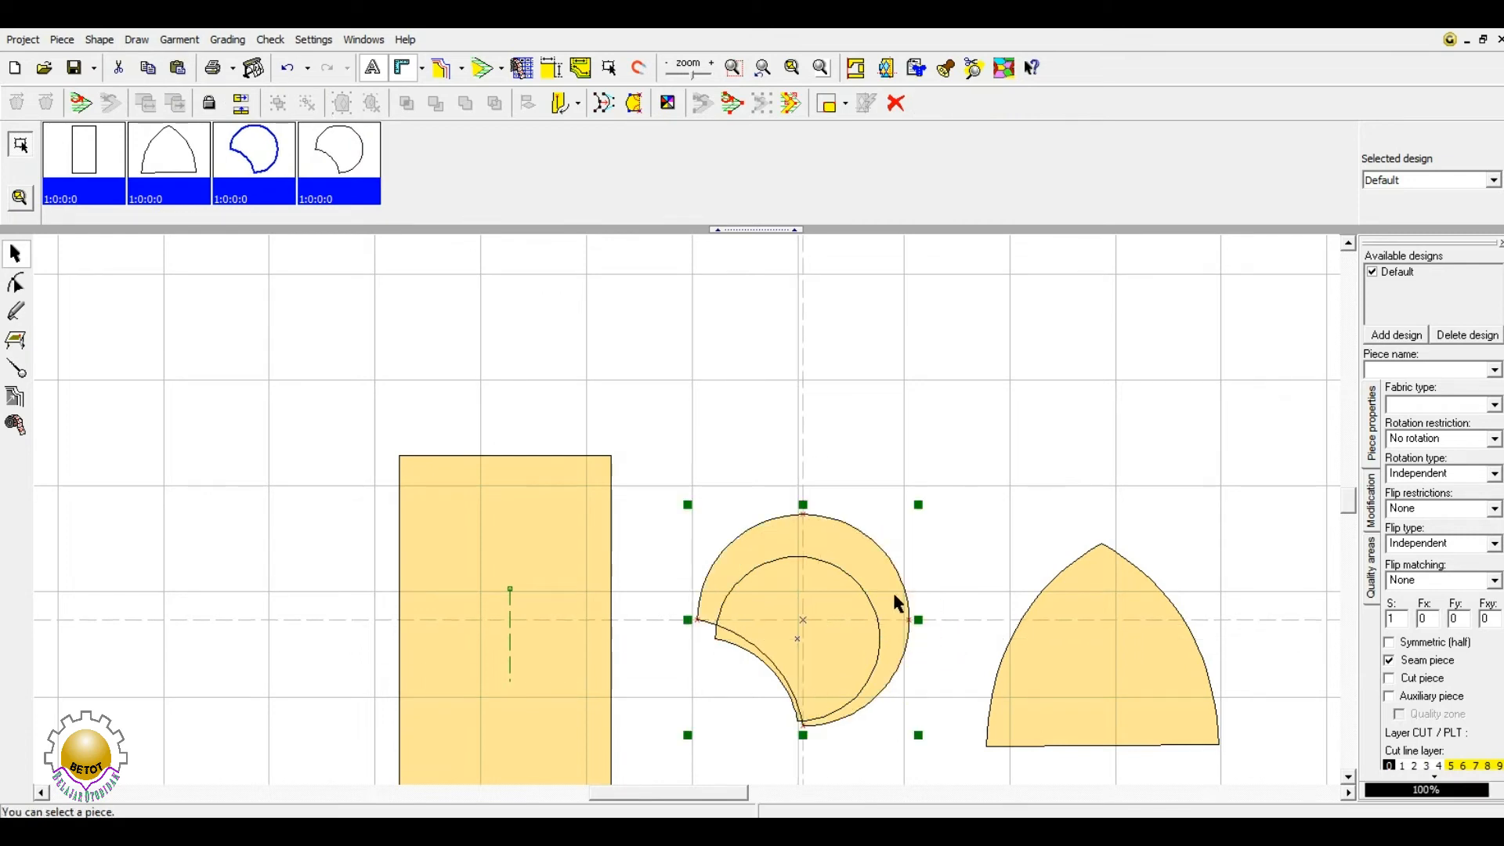
- Drag the pasted circle copy to sit above and right of the original circle
click(799, 635)
drag(799, 645, 802, 621)
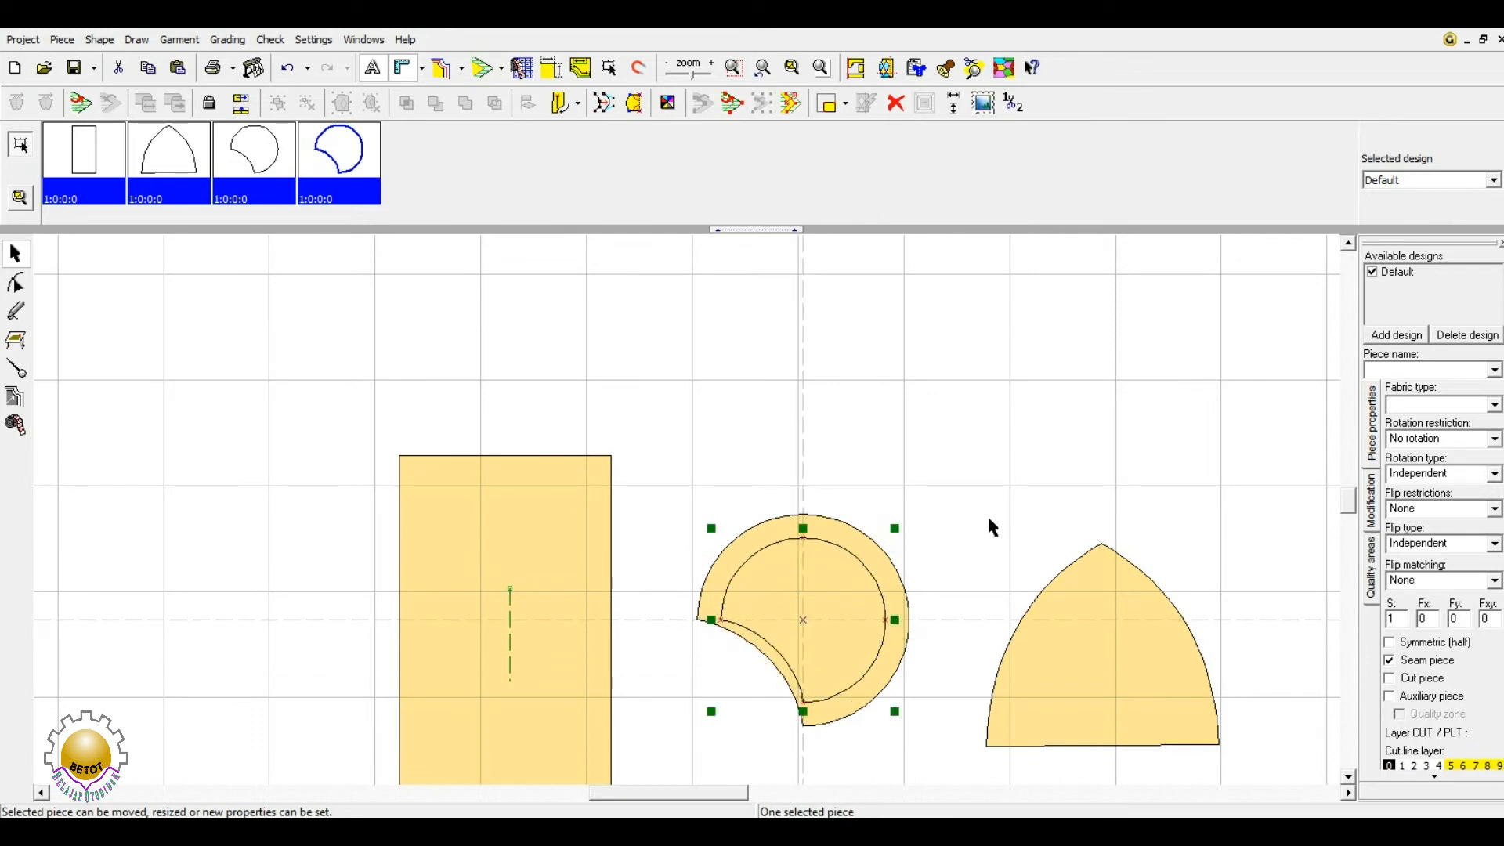
click(987, 514)
click(823, 599)
click(1048, 470)
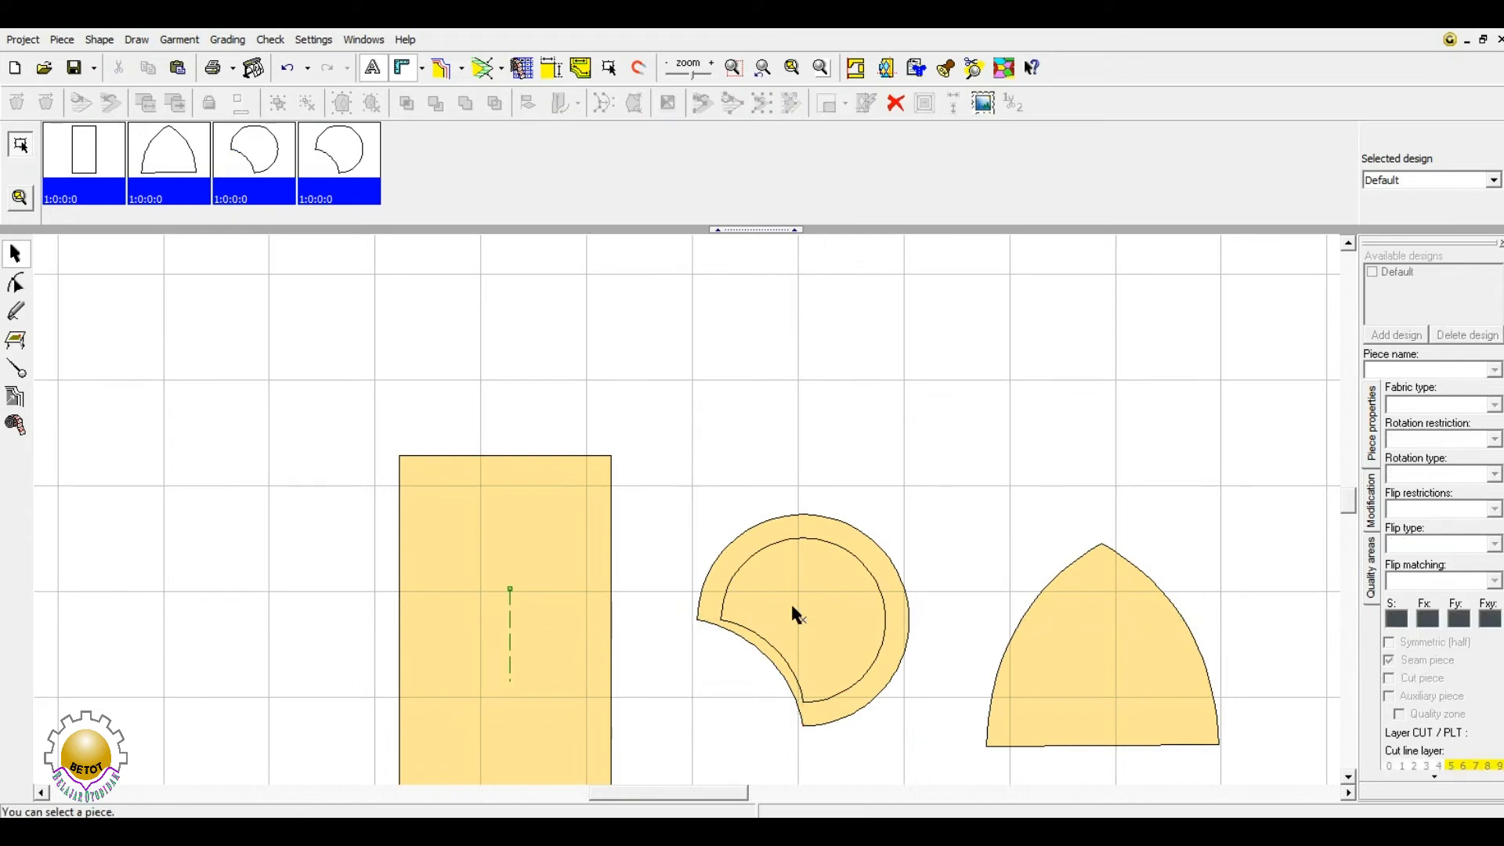
click(796, 611)
drag(811, 607, 885, 379)
drag(925, 430, 989, 381)
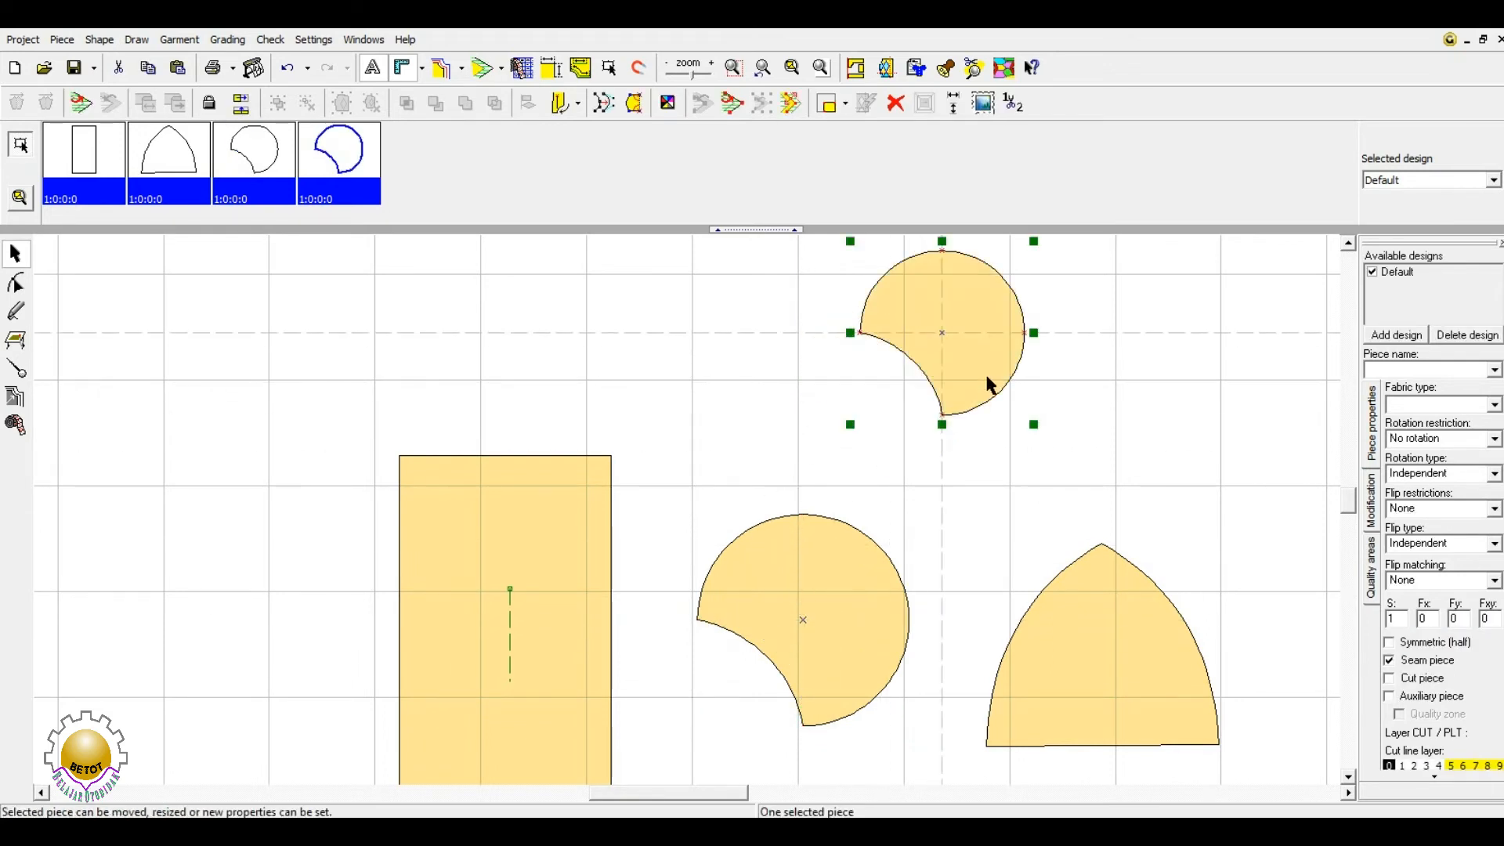
click(856, 641)
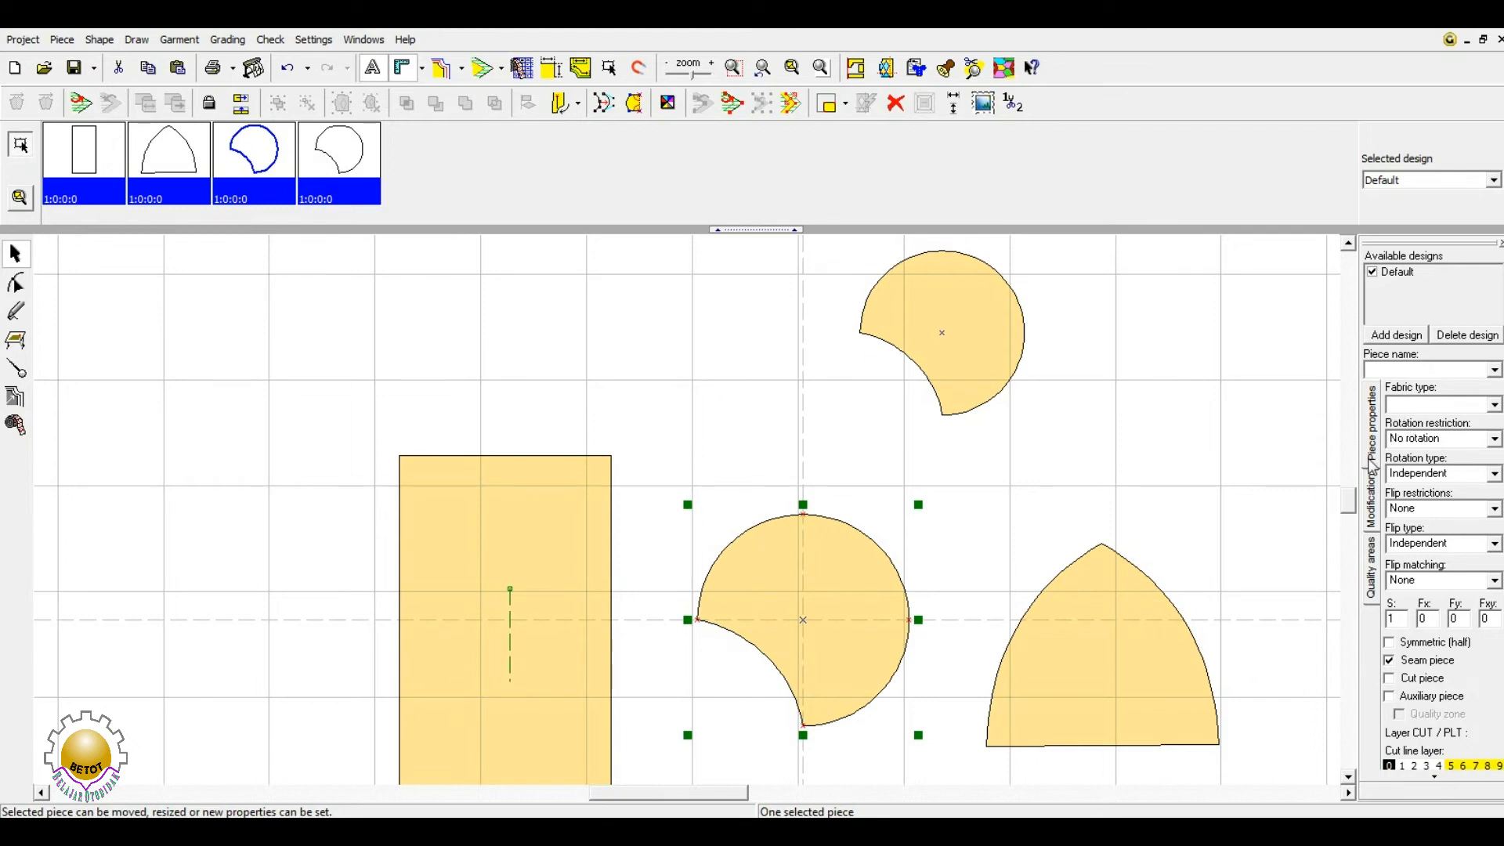
- Move the rectangle left, set the arch on top of it, and shift the circle up-left
drag(496, 602, 169, 458)
drag(1097, 746, 209, 298)
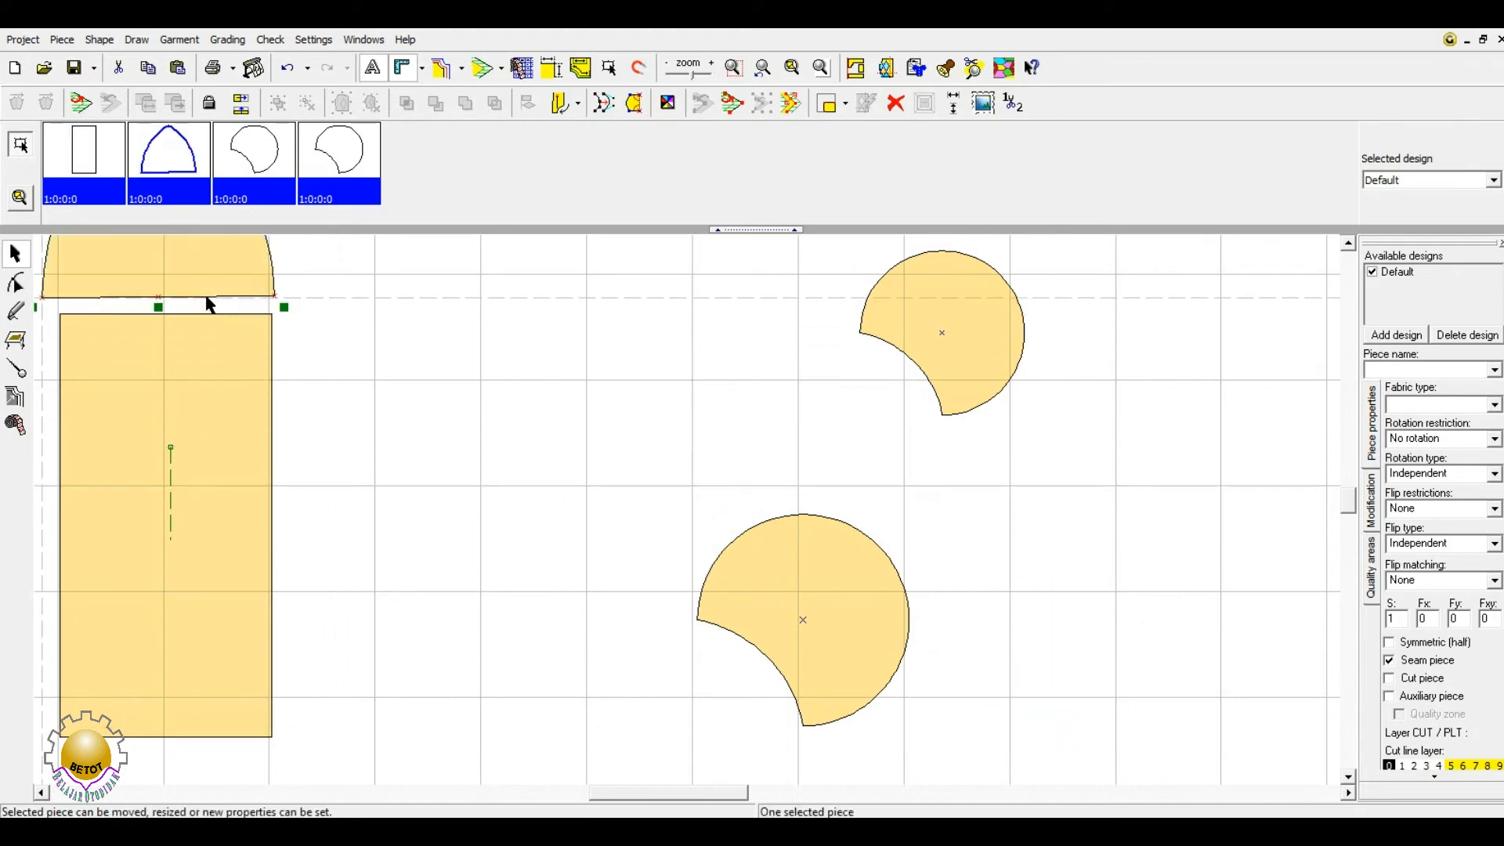
drag(844, 576, 777, 465)
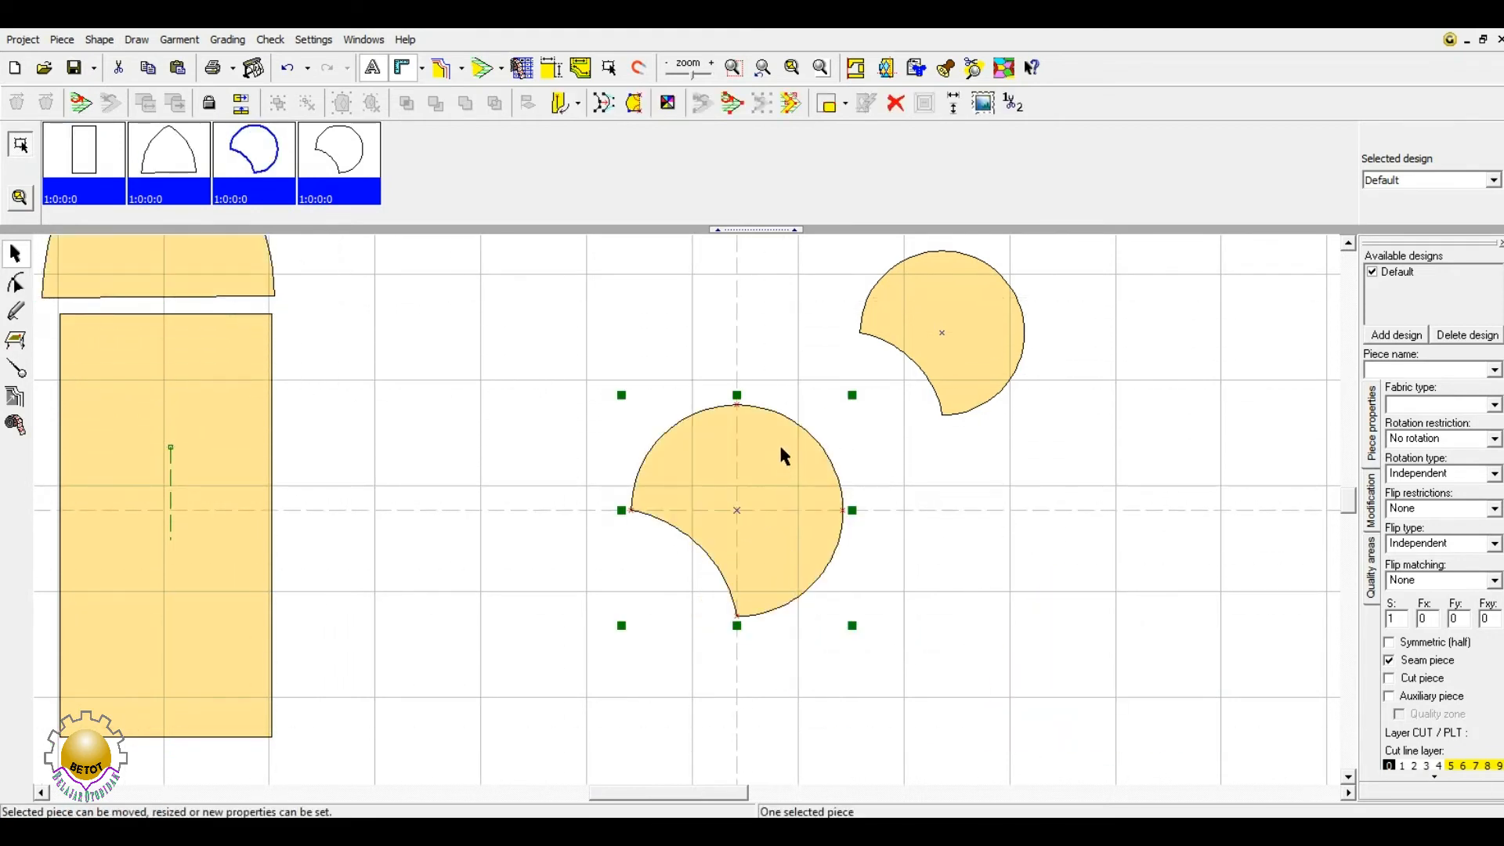
- Zoom to the circle, move its copy further up-right, and view its 20 × 20 cm size at 100%
click(799, 65)
scroll(747, 449, down, 1)
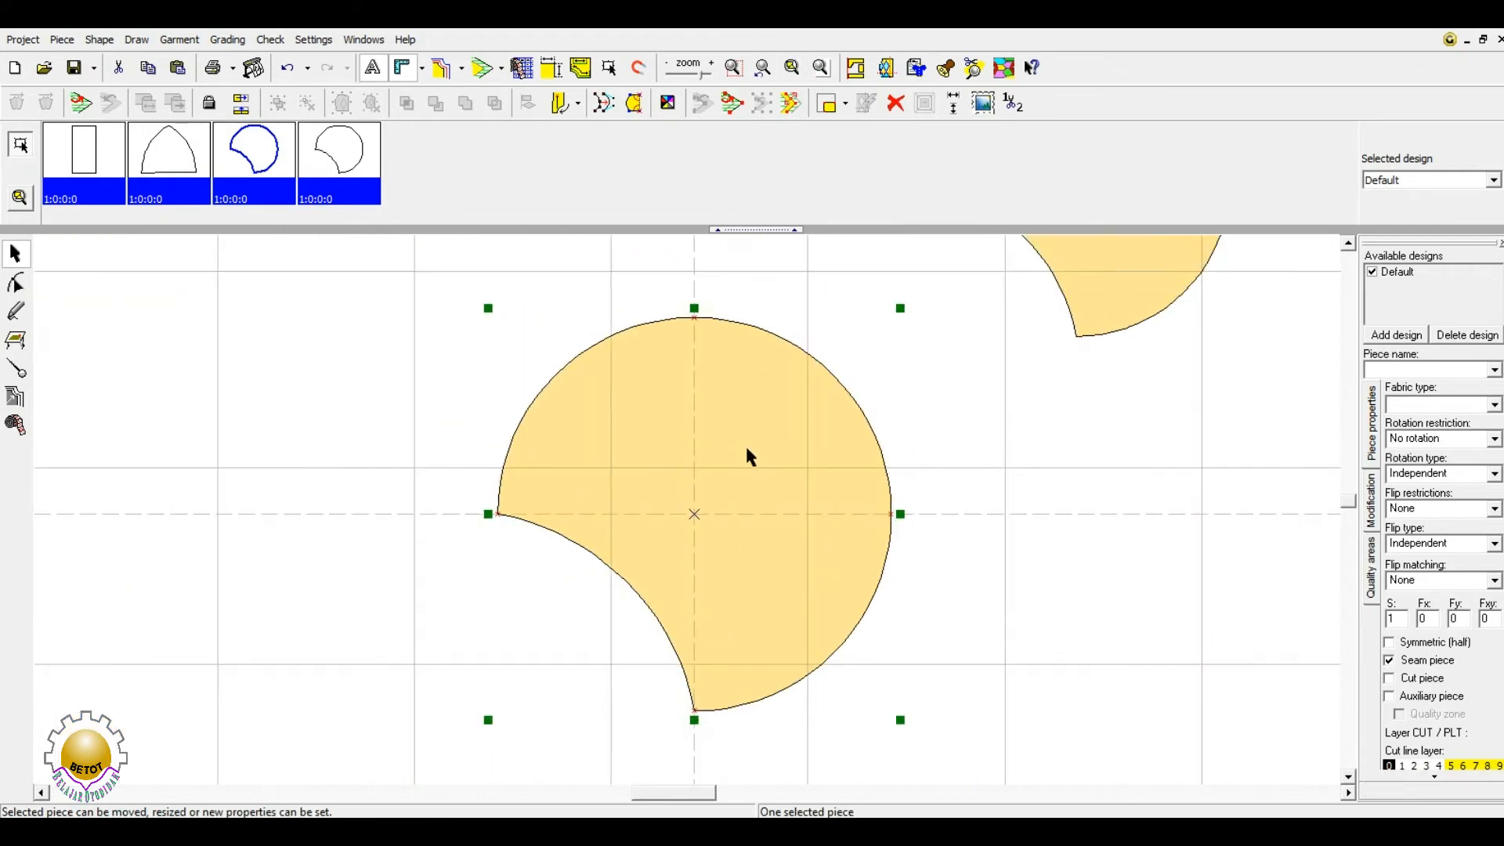
drag(1113, 329, 1161, 196)
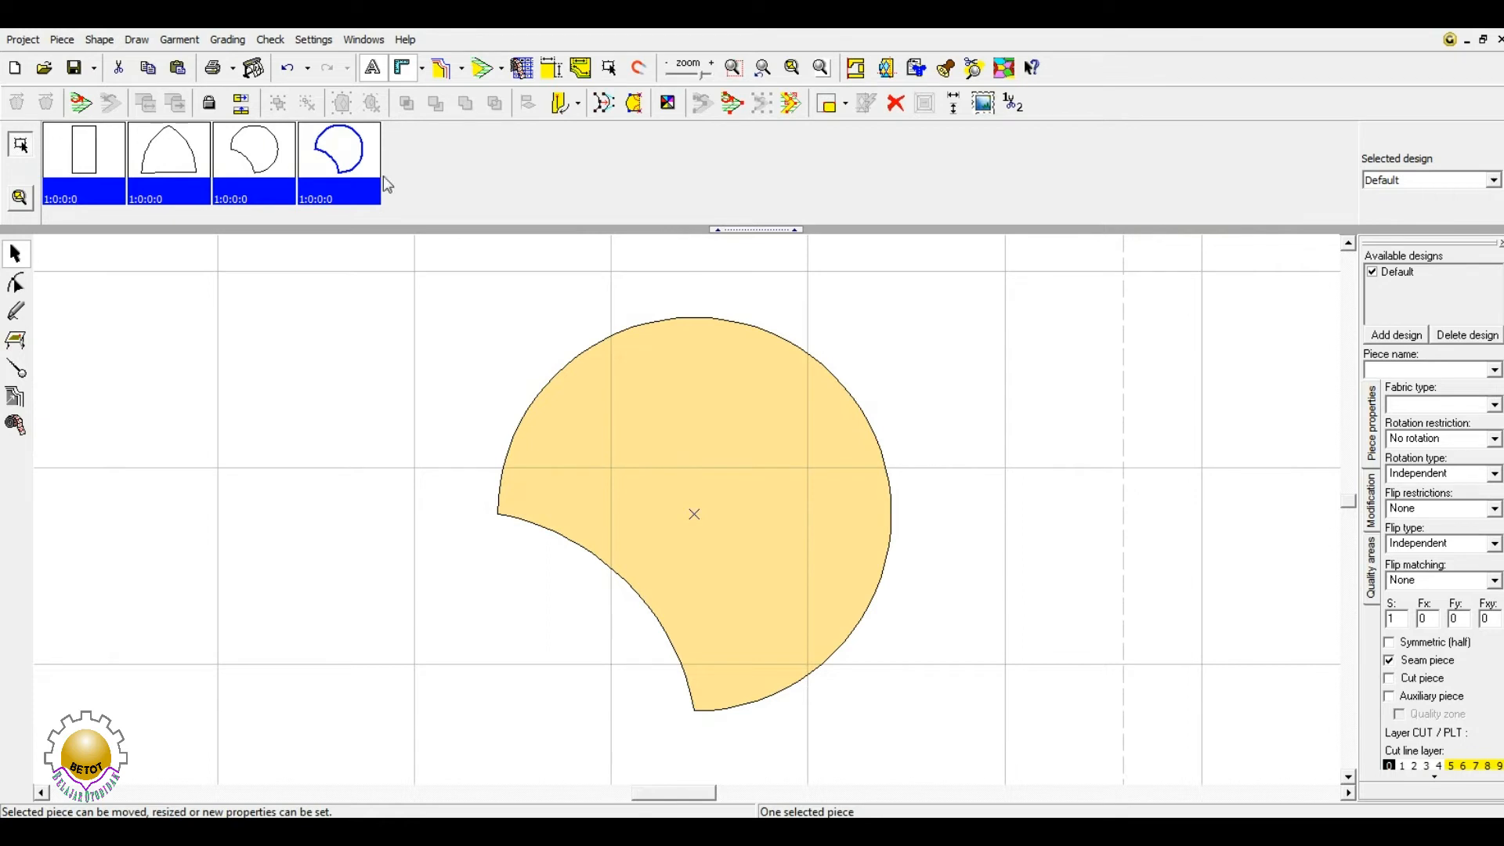
click(712, 498)
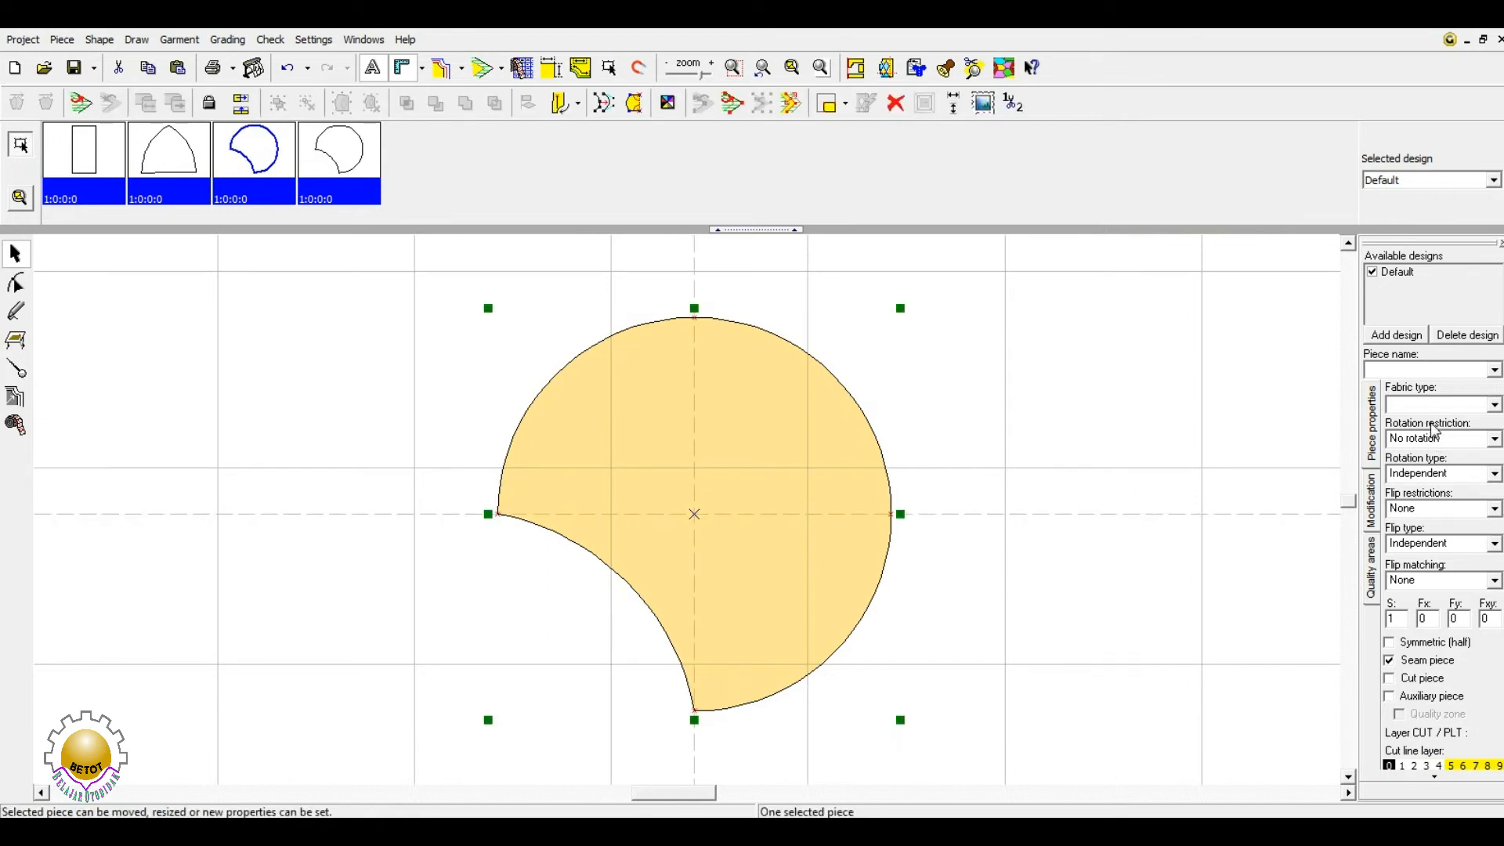
click(1375, 430)
click(1372, 501)
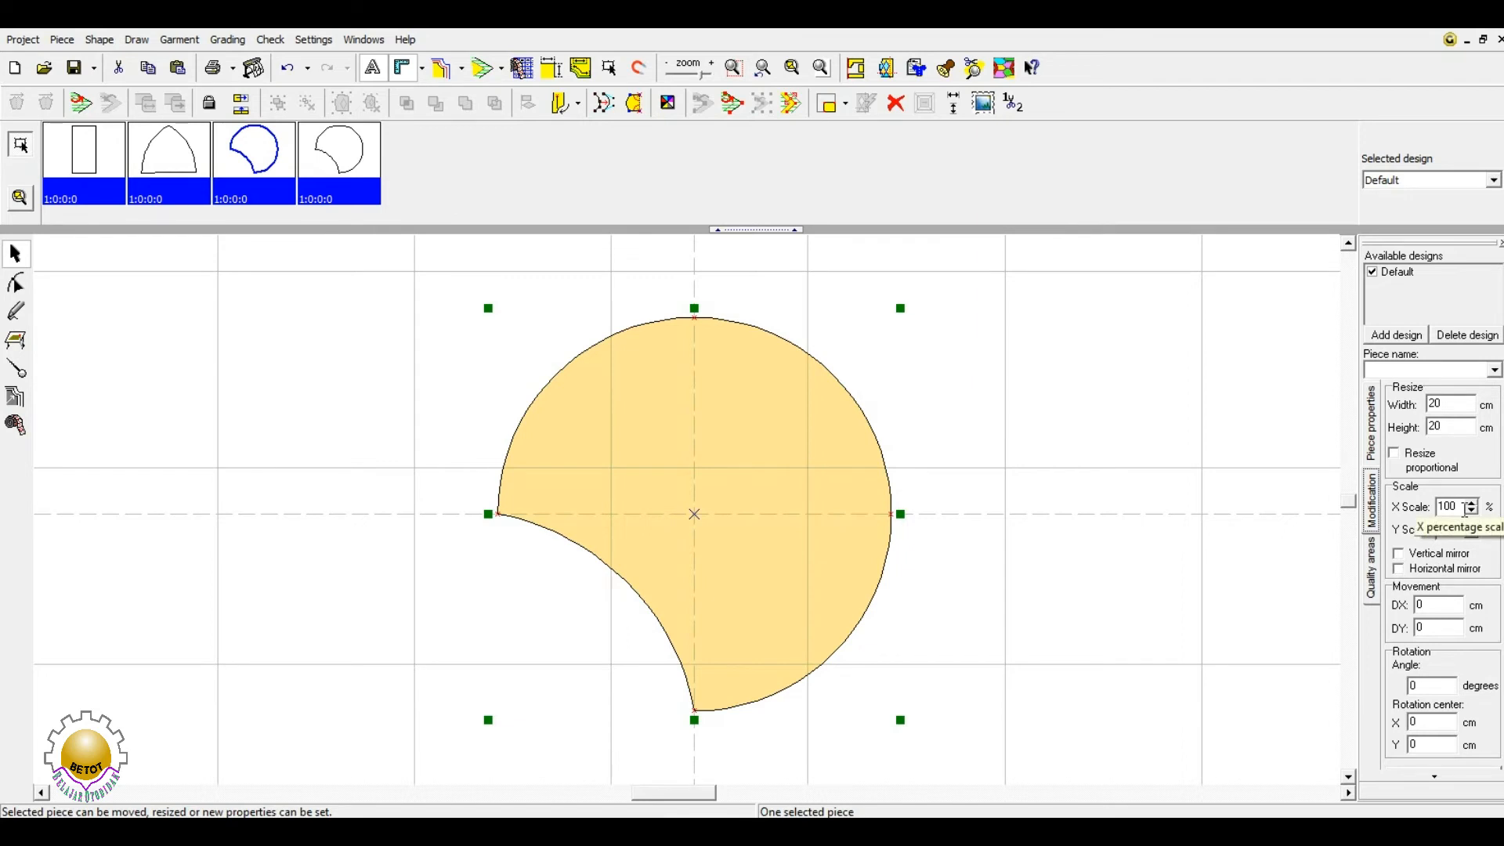
double_click(1453, 403)
text(10)
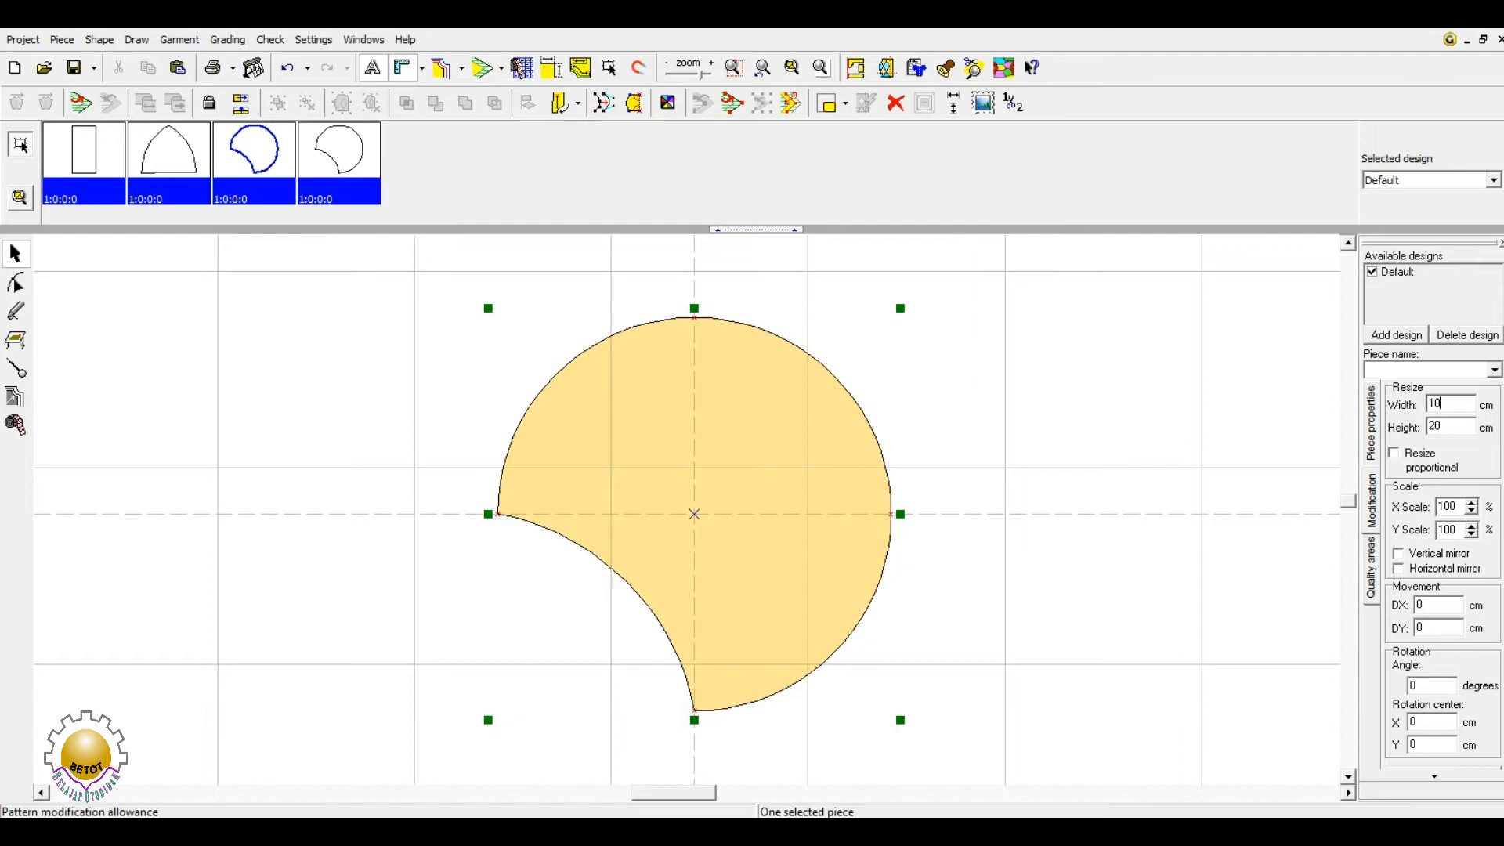
key(Return)
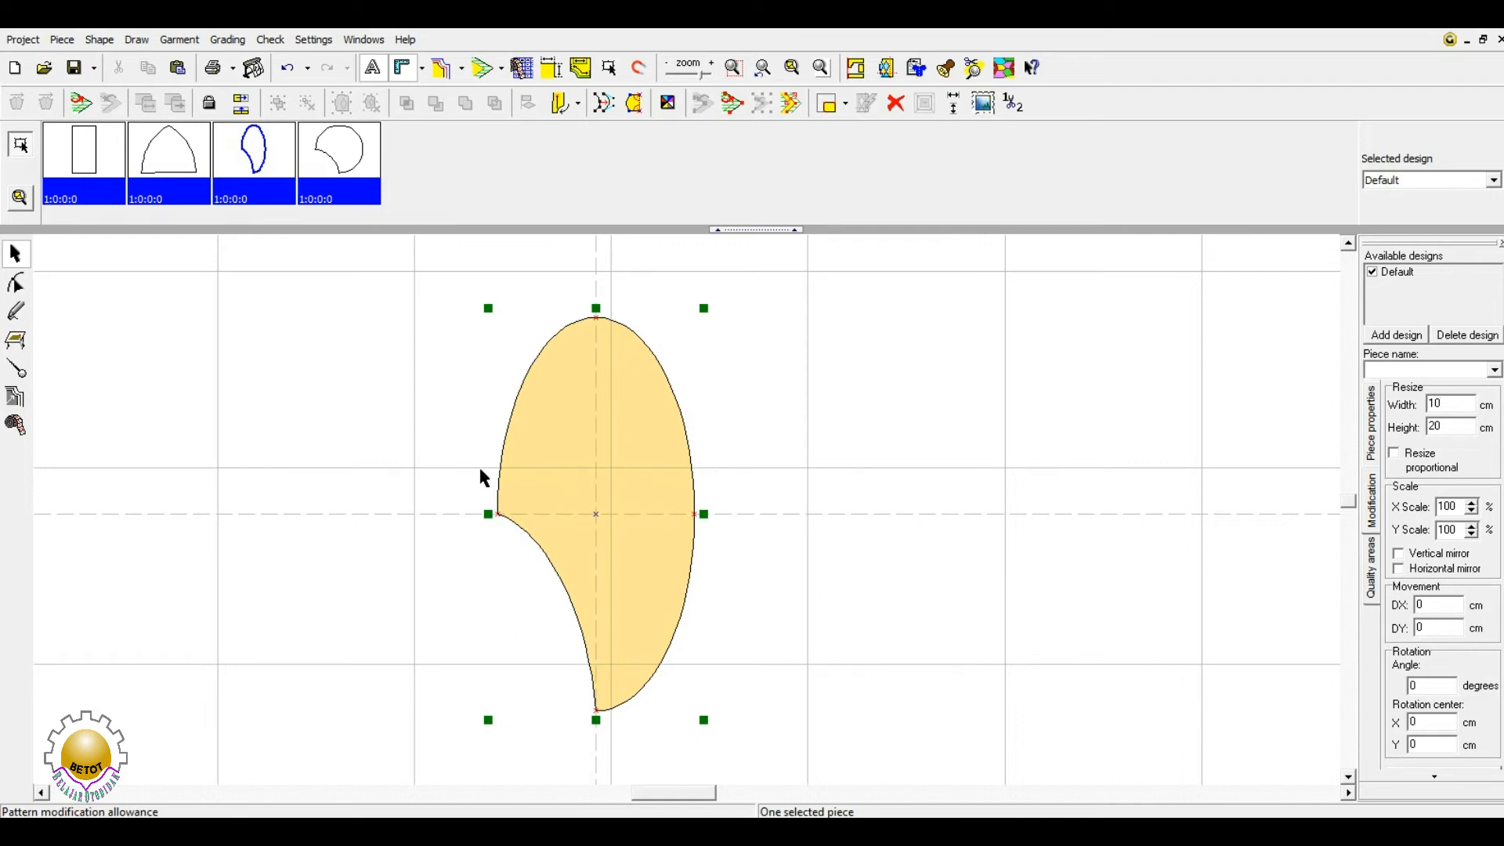
double_click(1434, 425)
text(10)
key(Return)
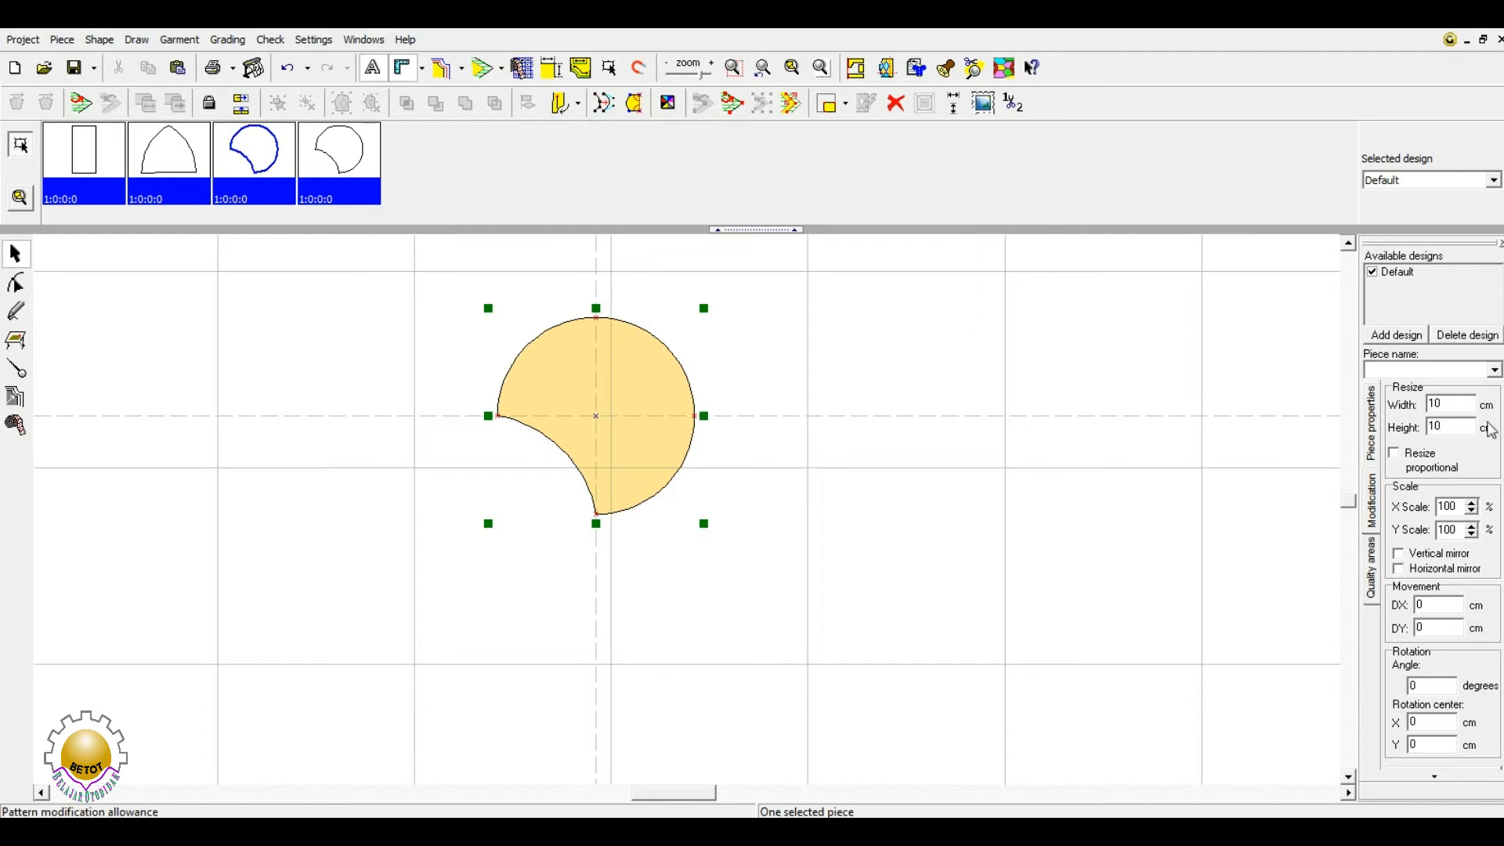
double_click(1438, 403)
text(20)
double_click(1458, 431)
text(20)
key(Return)
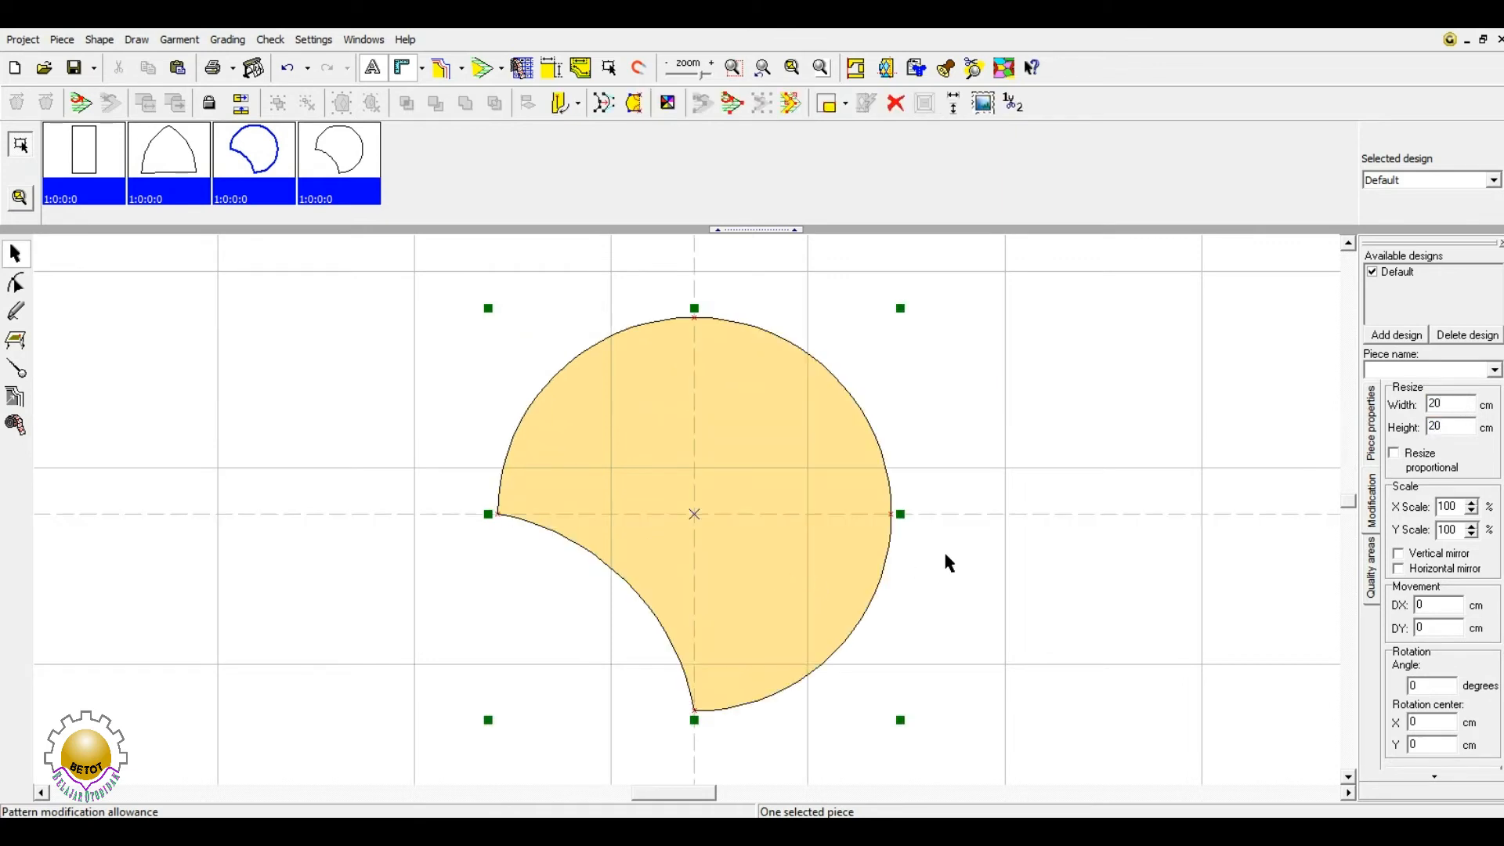
double_click(1449, 506)
text(50)
key(Return)
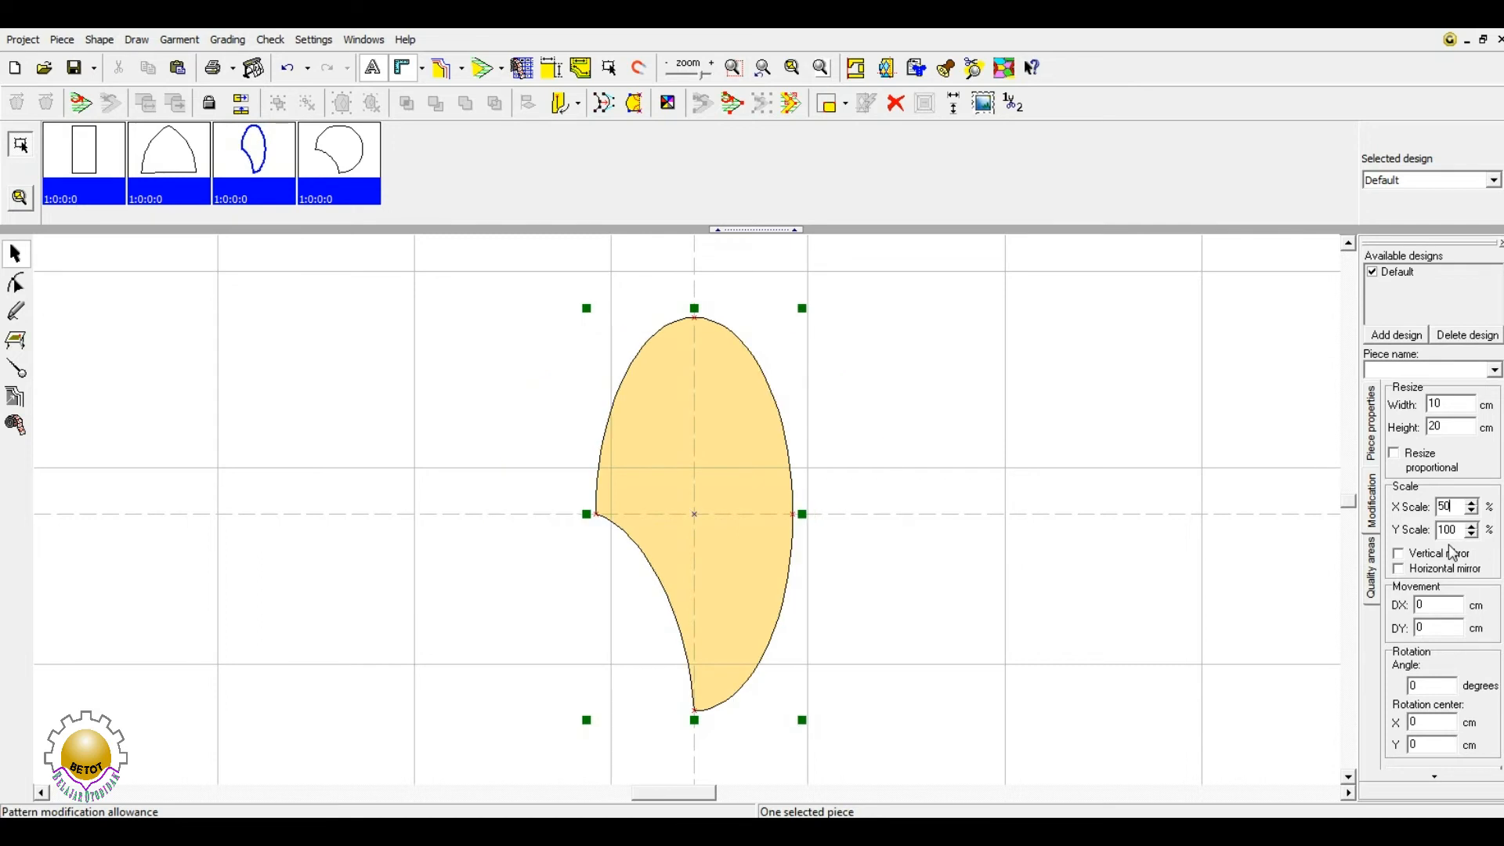
key(Tab)
text(50)
key(Return)
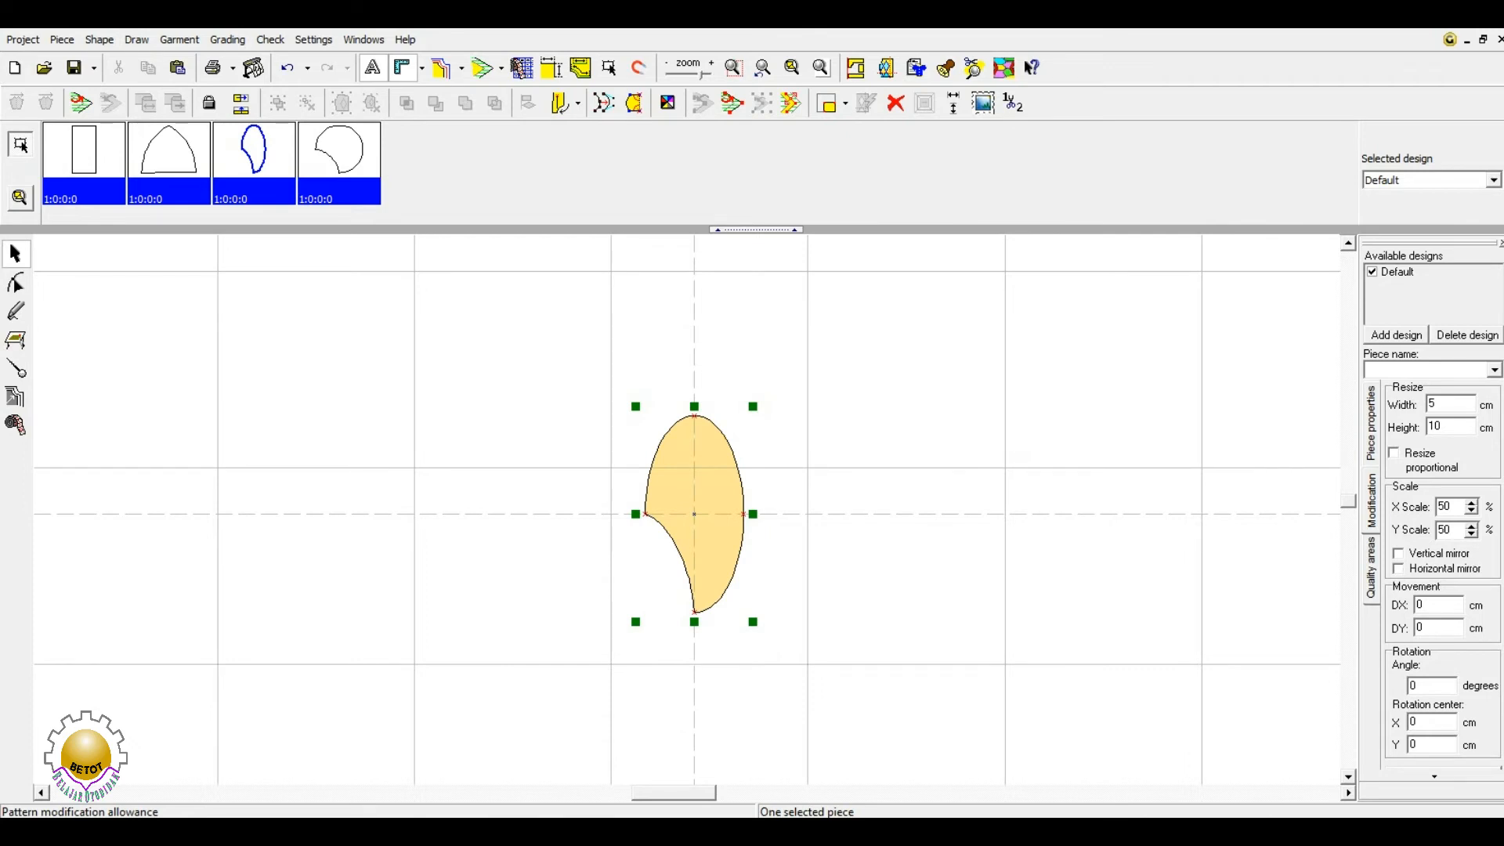
key(ctrl+z)
key(ctrl+z)
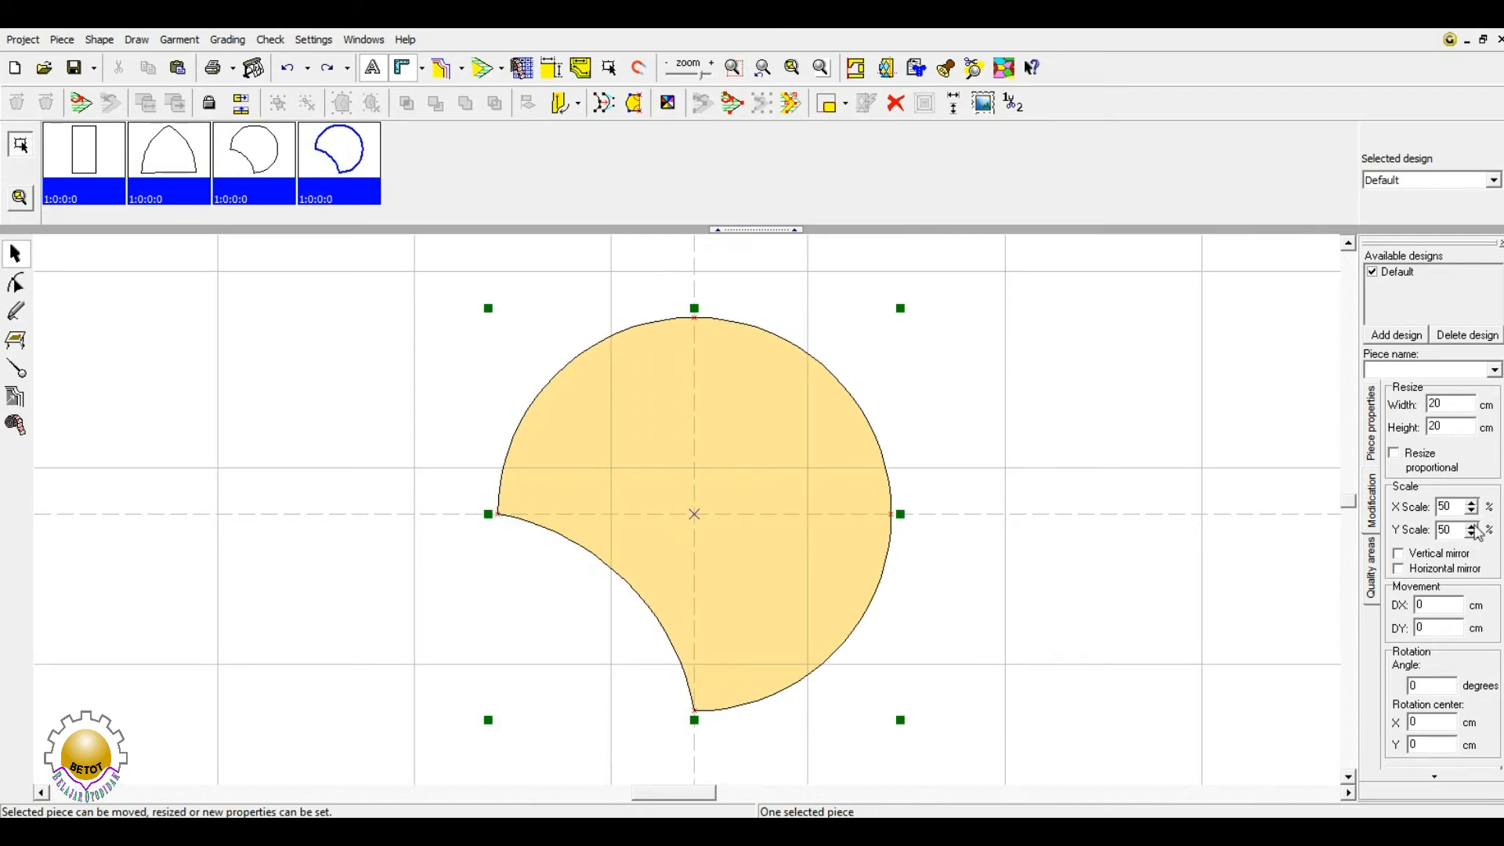
double_click(1447, 506)
text(100)
double_click(1446, 530)
text(100)
click(1084, 501)
click(795, 478)
- Back on Piece properties, move the arch off the rectangle to stand beside it, left of the circle
click(1373, 413)
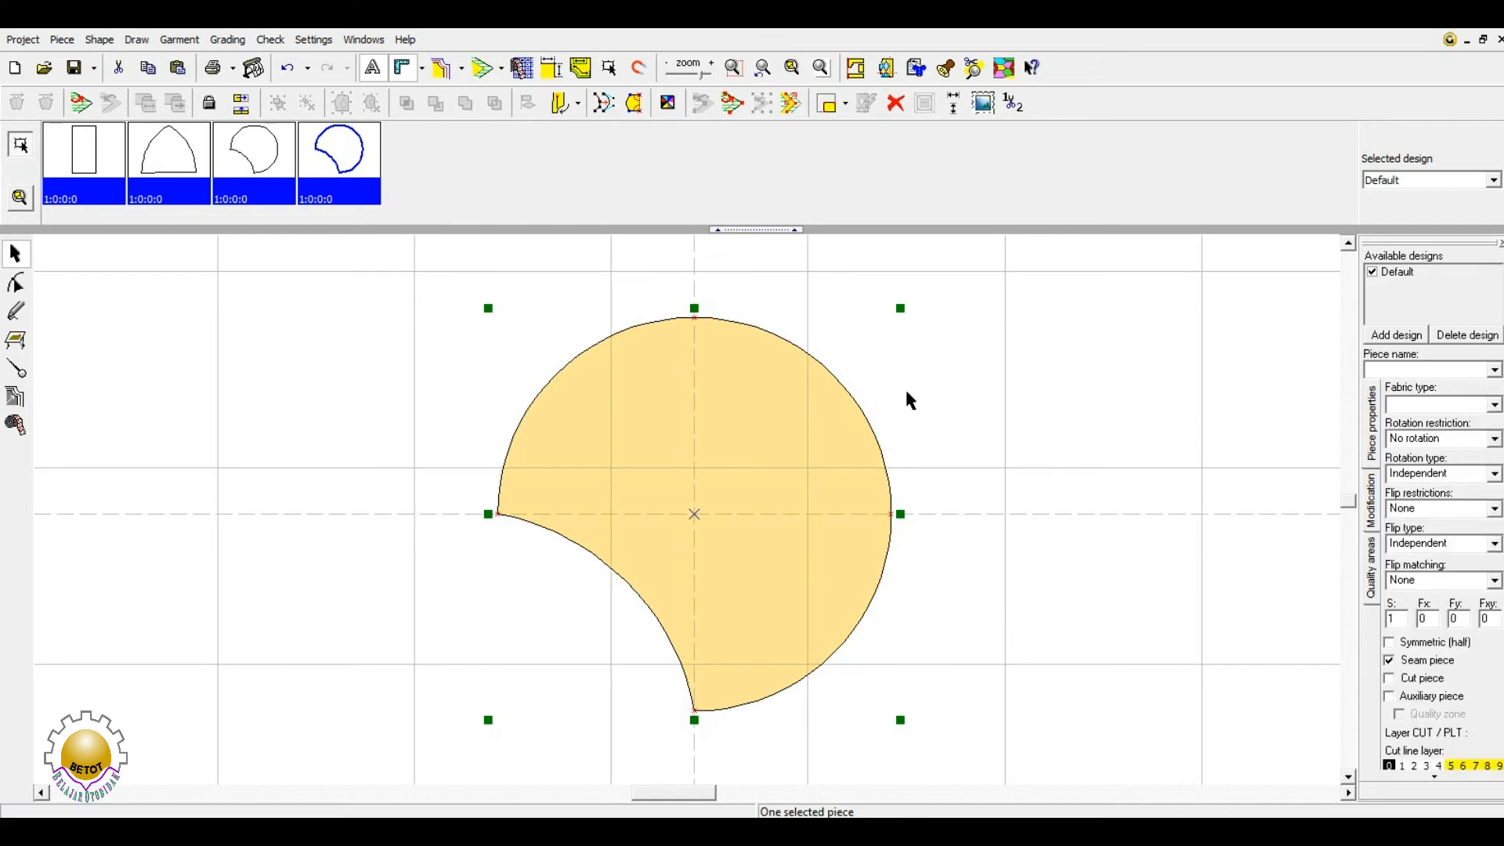
scroll(715, 528, down, 4)
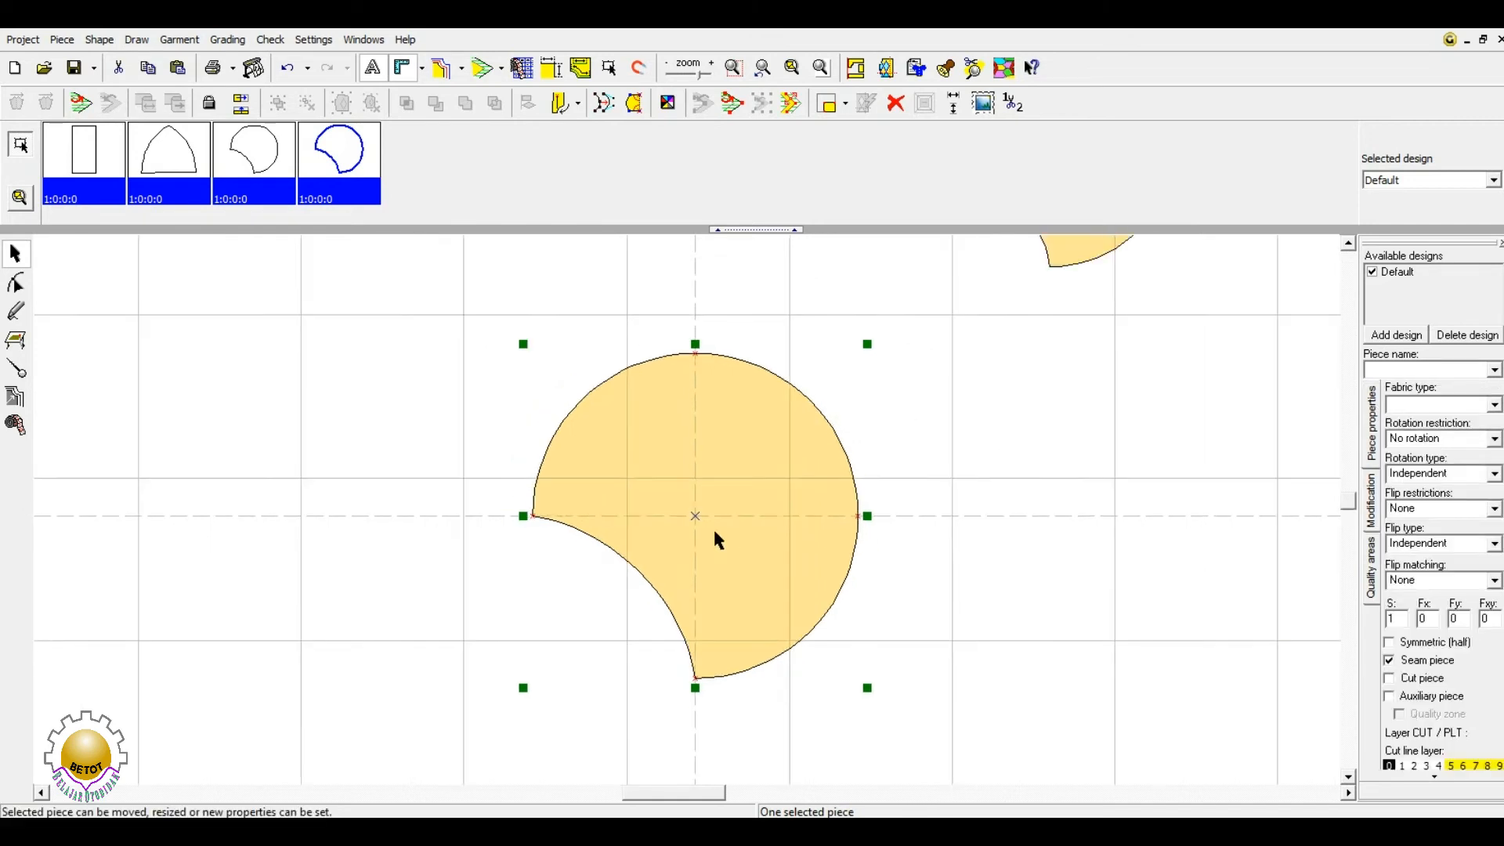
scroll(705, 520, down, 2)
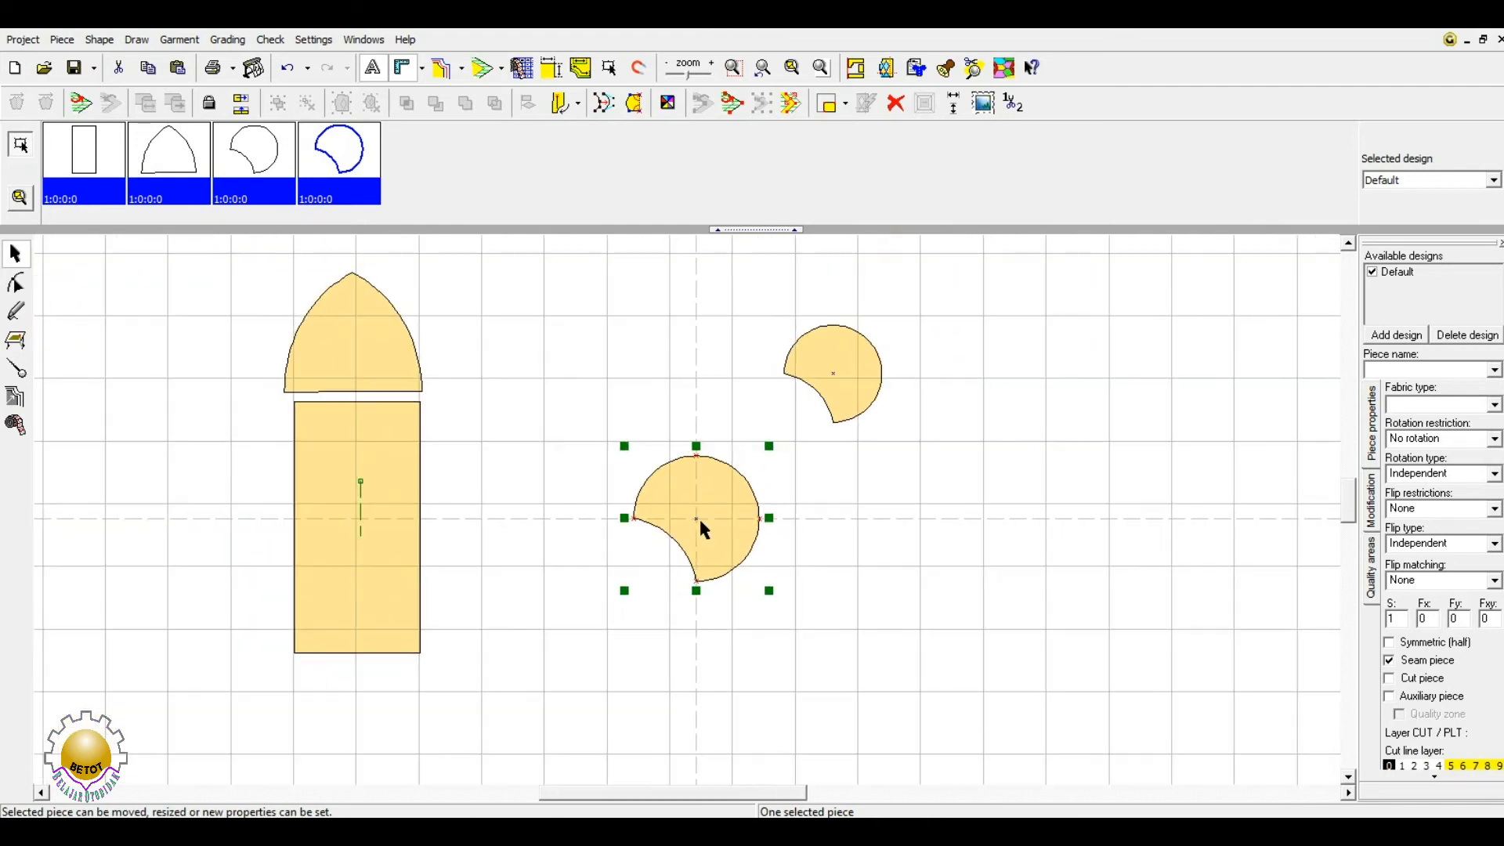
click(821, 69)
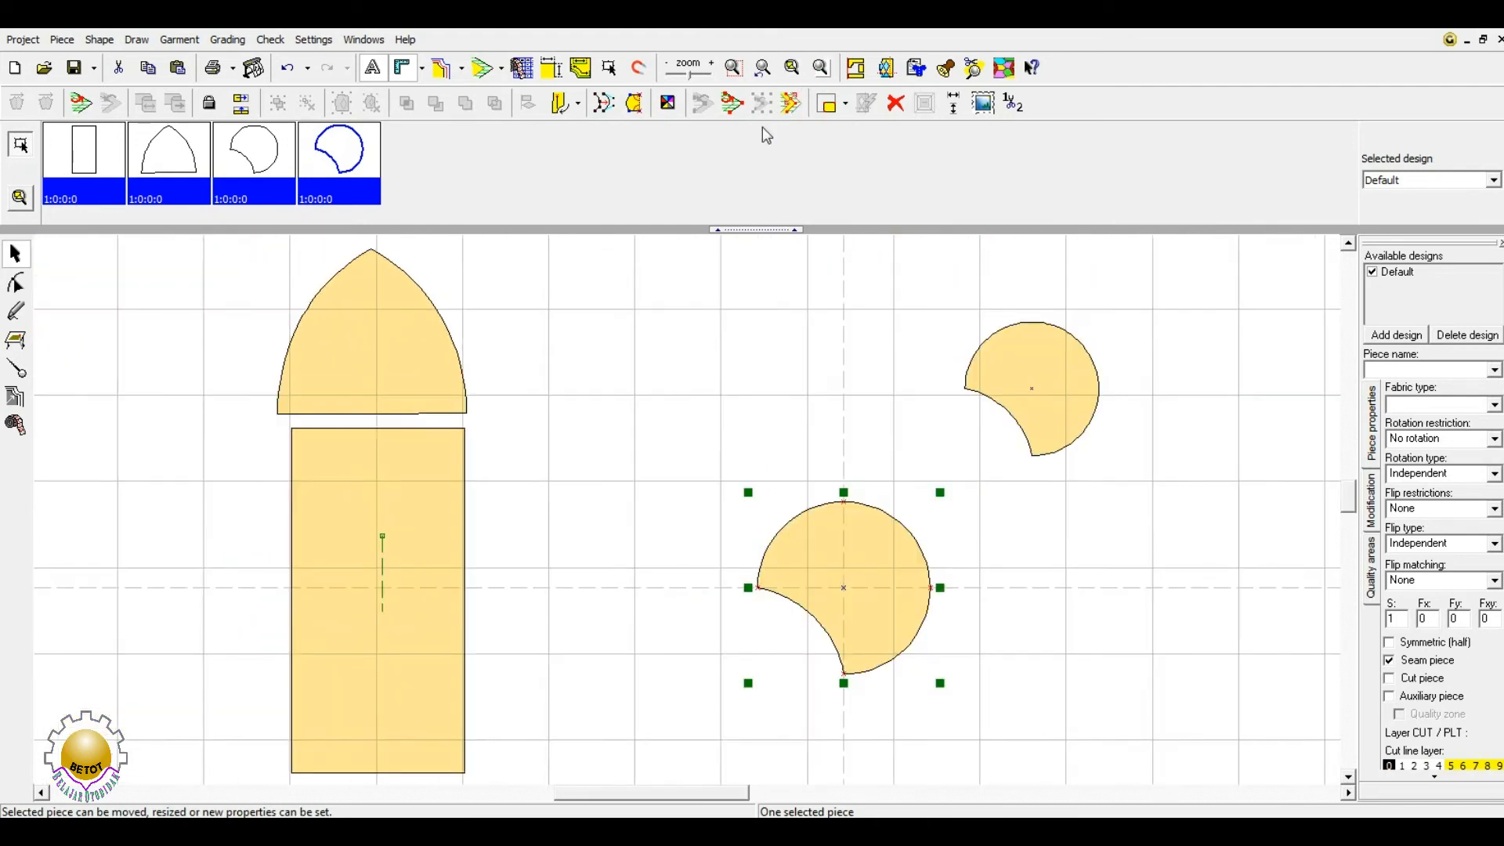
click(751, 322)
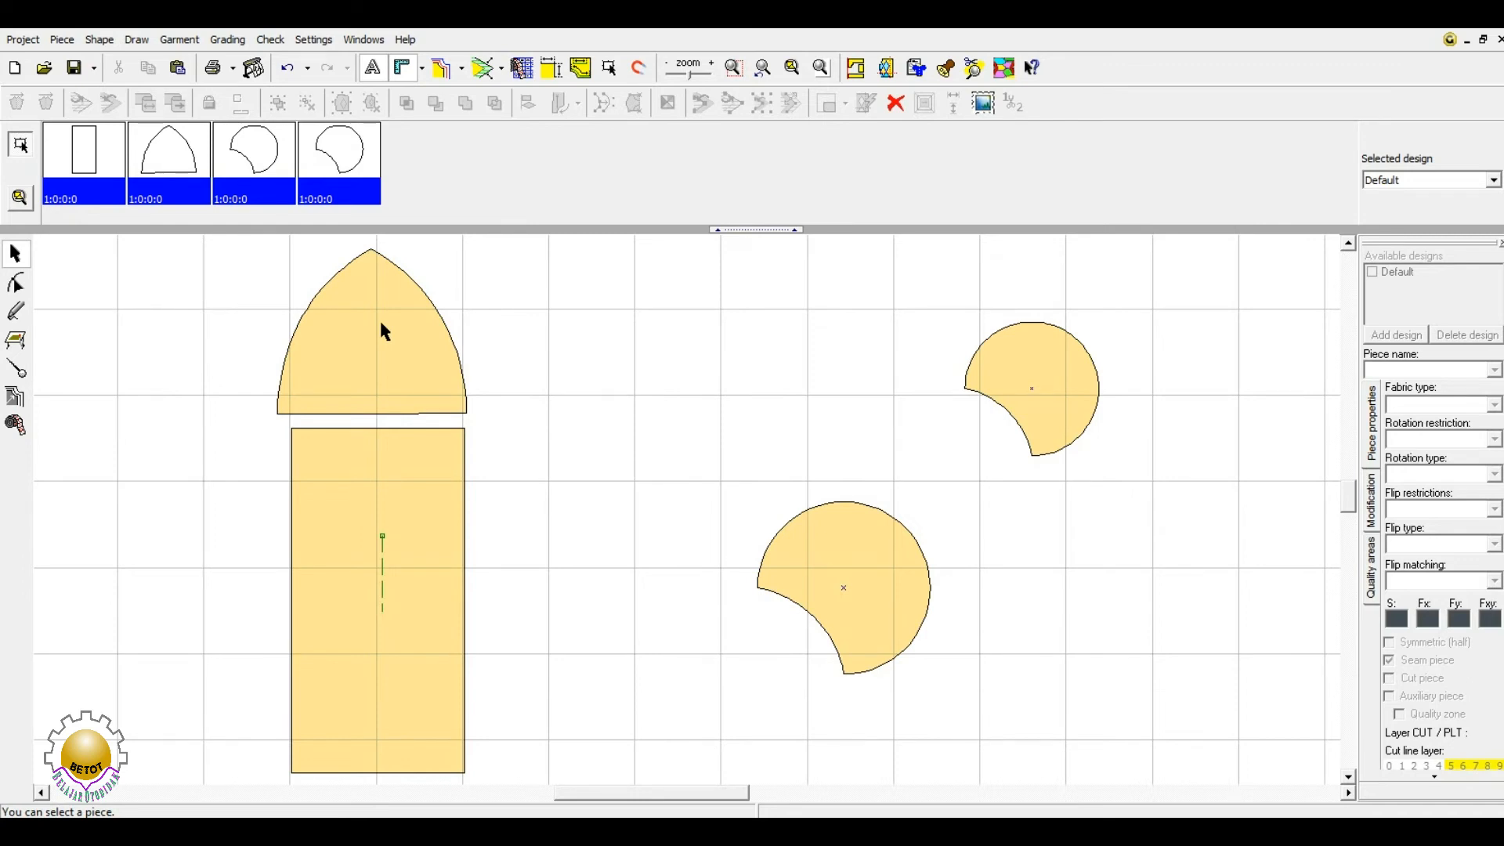
drag(369, 335, 613, 589)
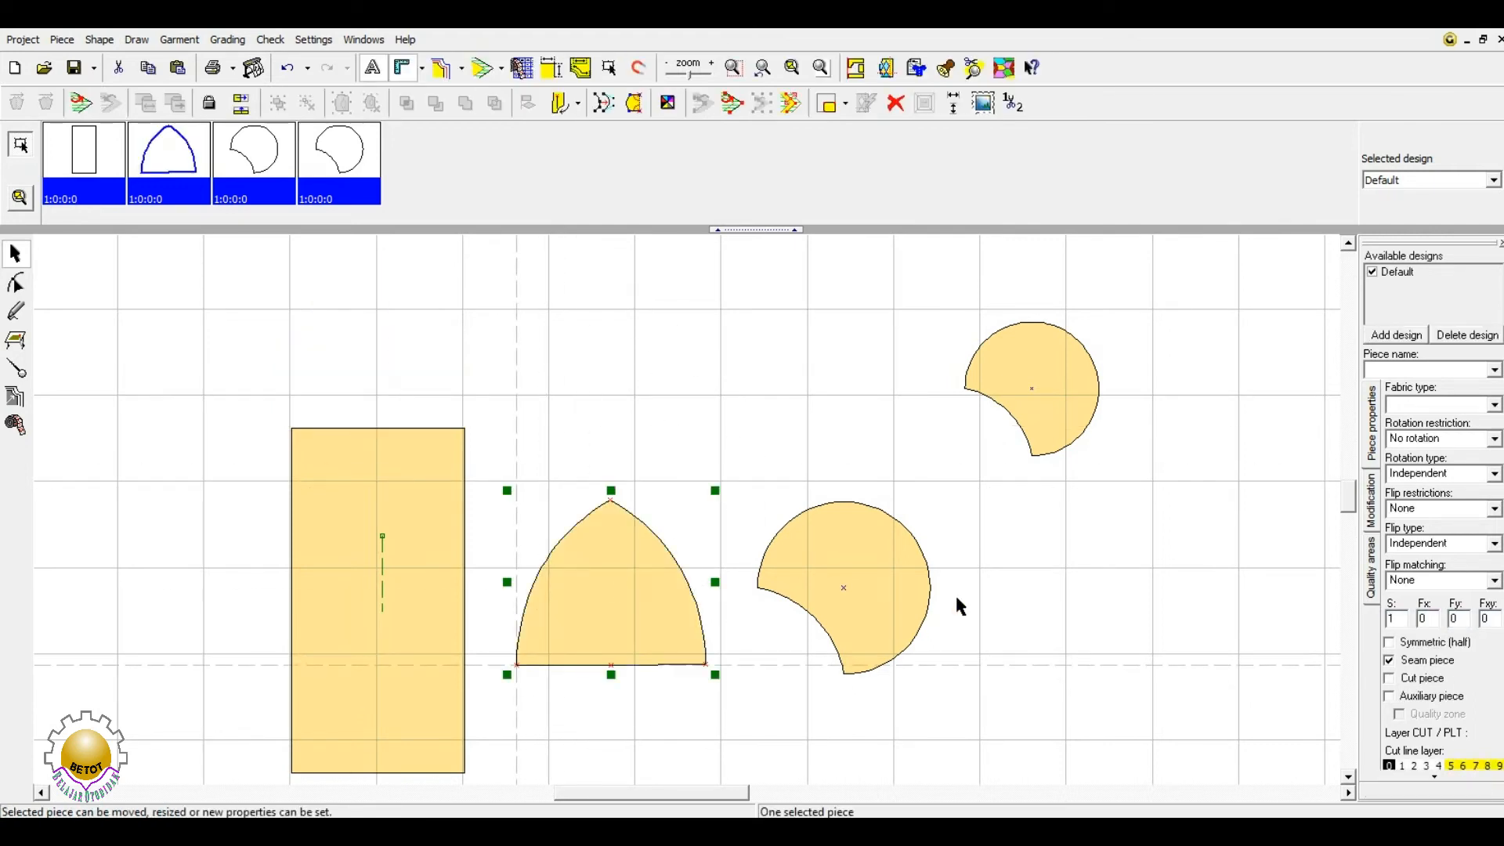
- Move the upper circle copy down beside the other circle and flip it
click(1101, 580)
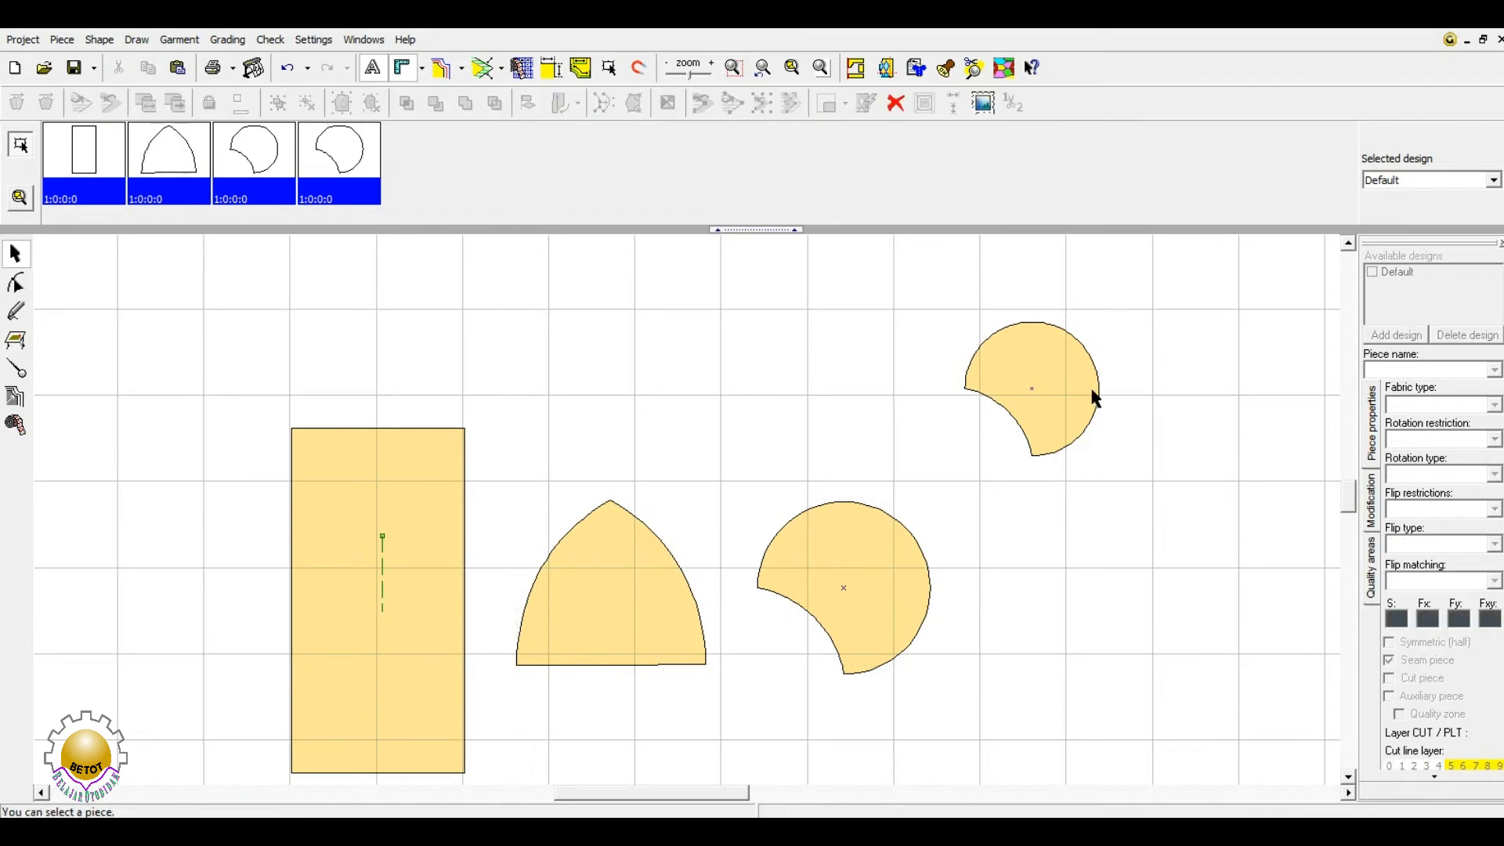
drag(1091, 402, 1072, 578)
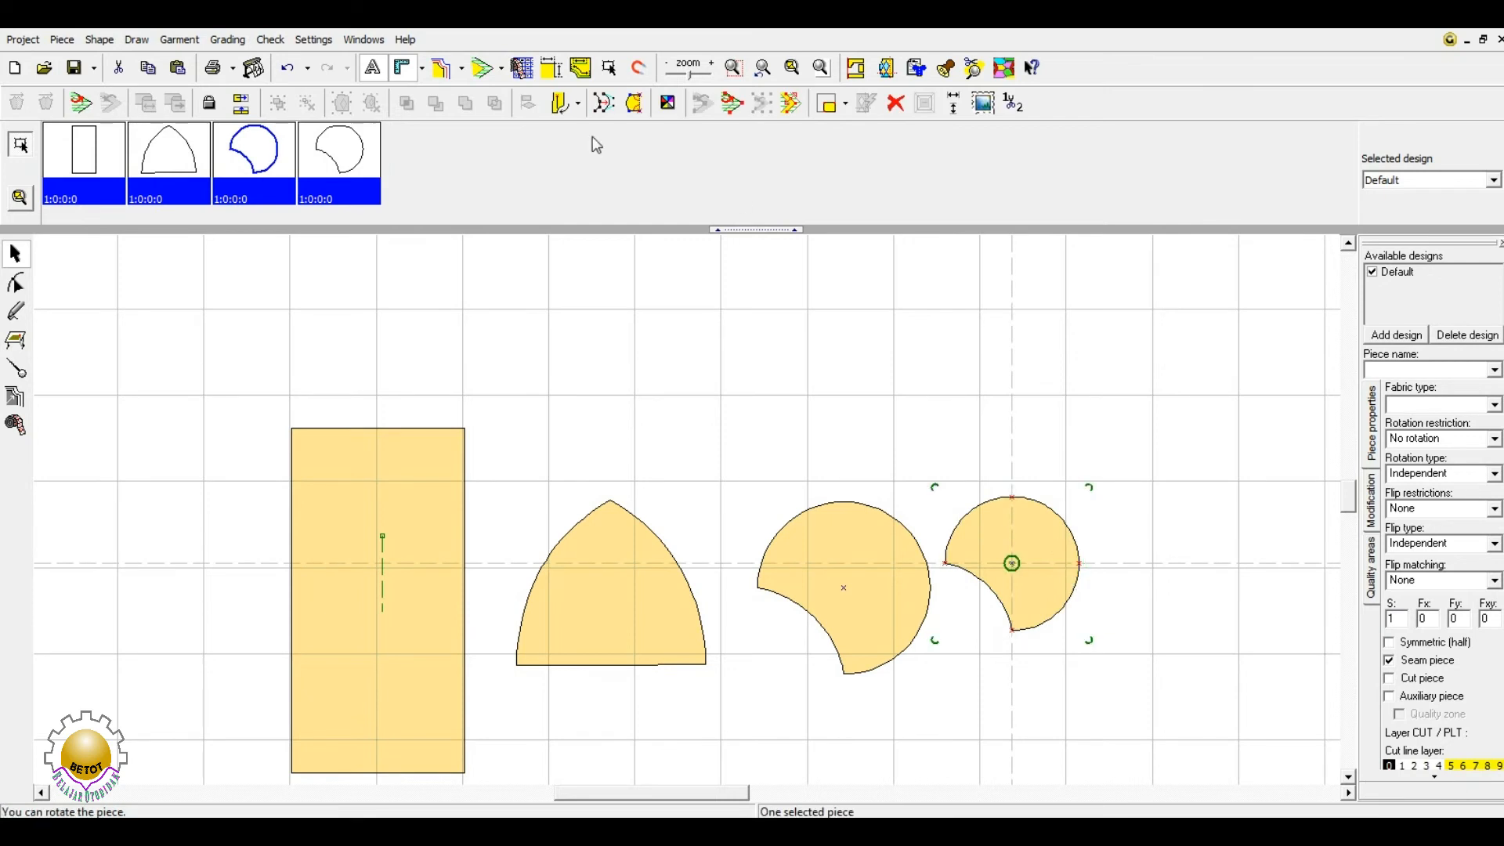
click(243, 102)
click(1170, 573)
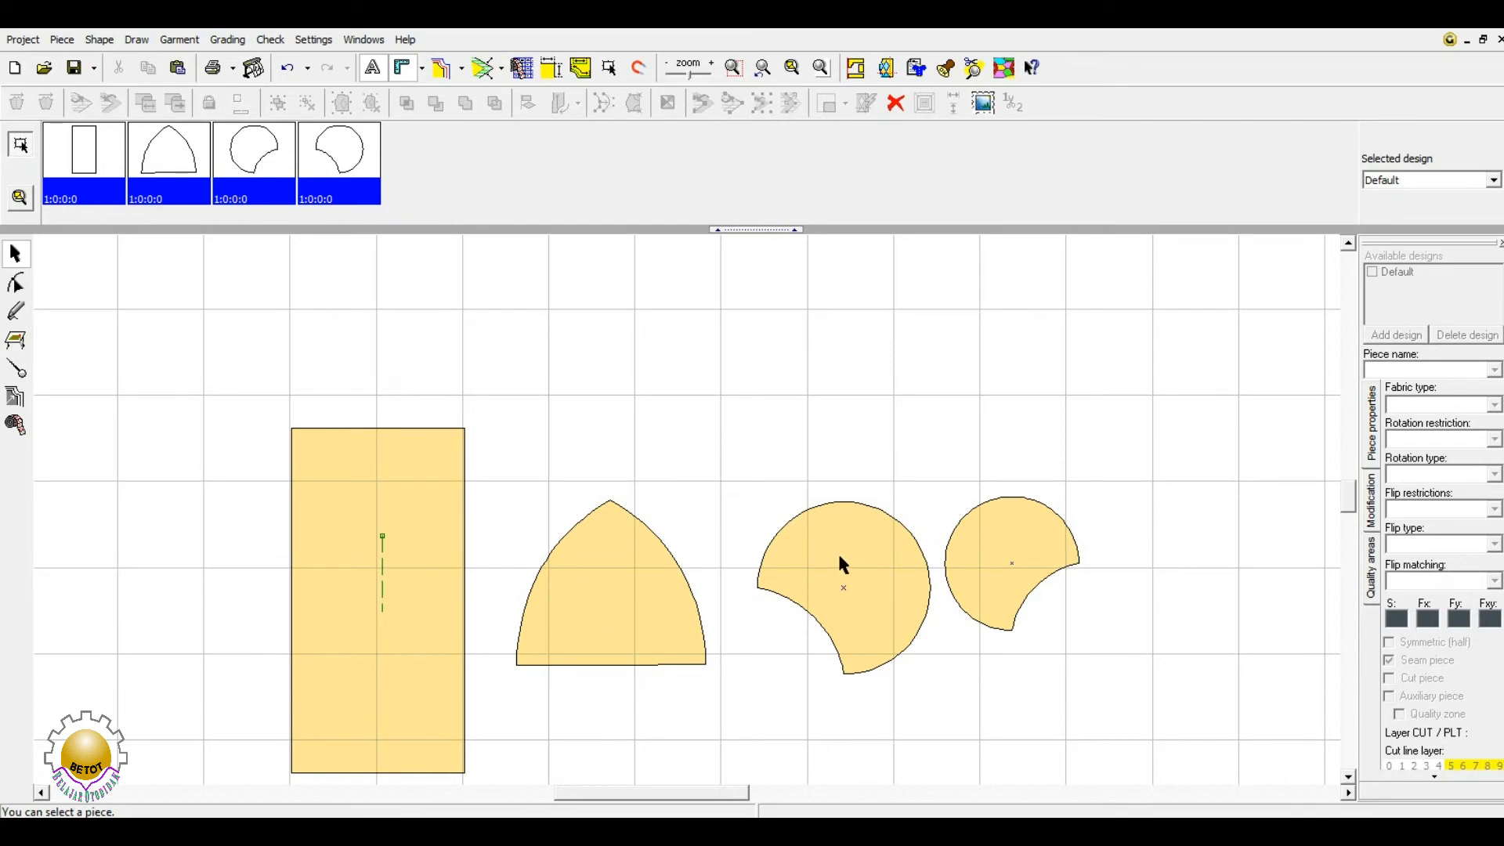
- Mirror the smaller circle-cut piece horizontally and drag it onto the larger circle's centre
click(1004, 559)
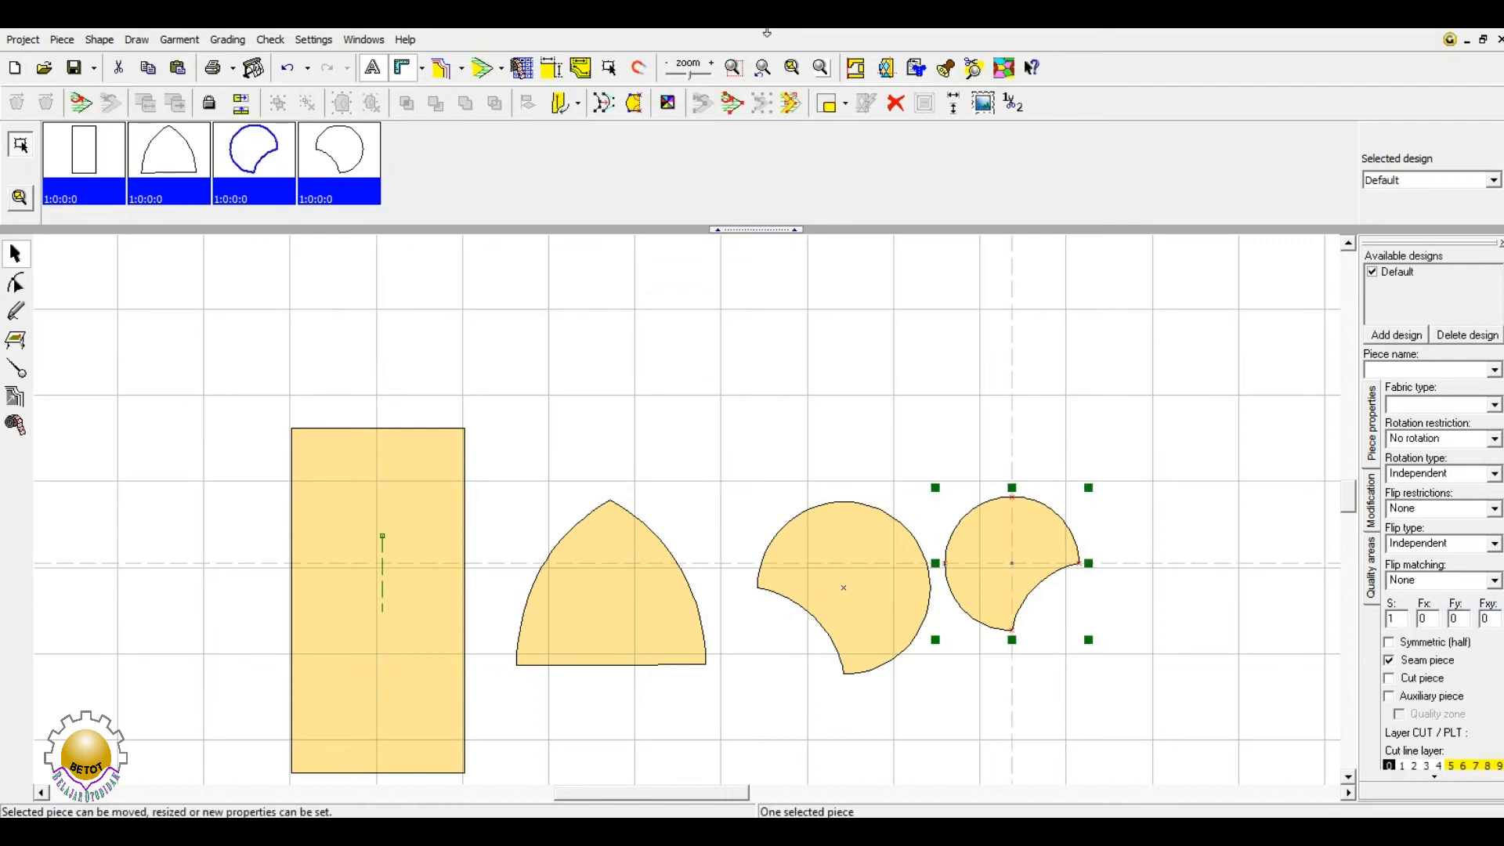
click(241, 103)
drag(1012, 562, 844, 585)
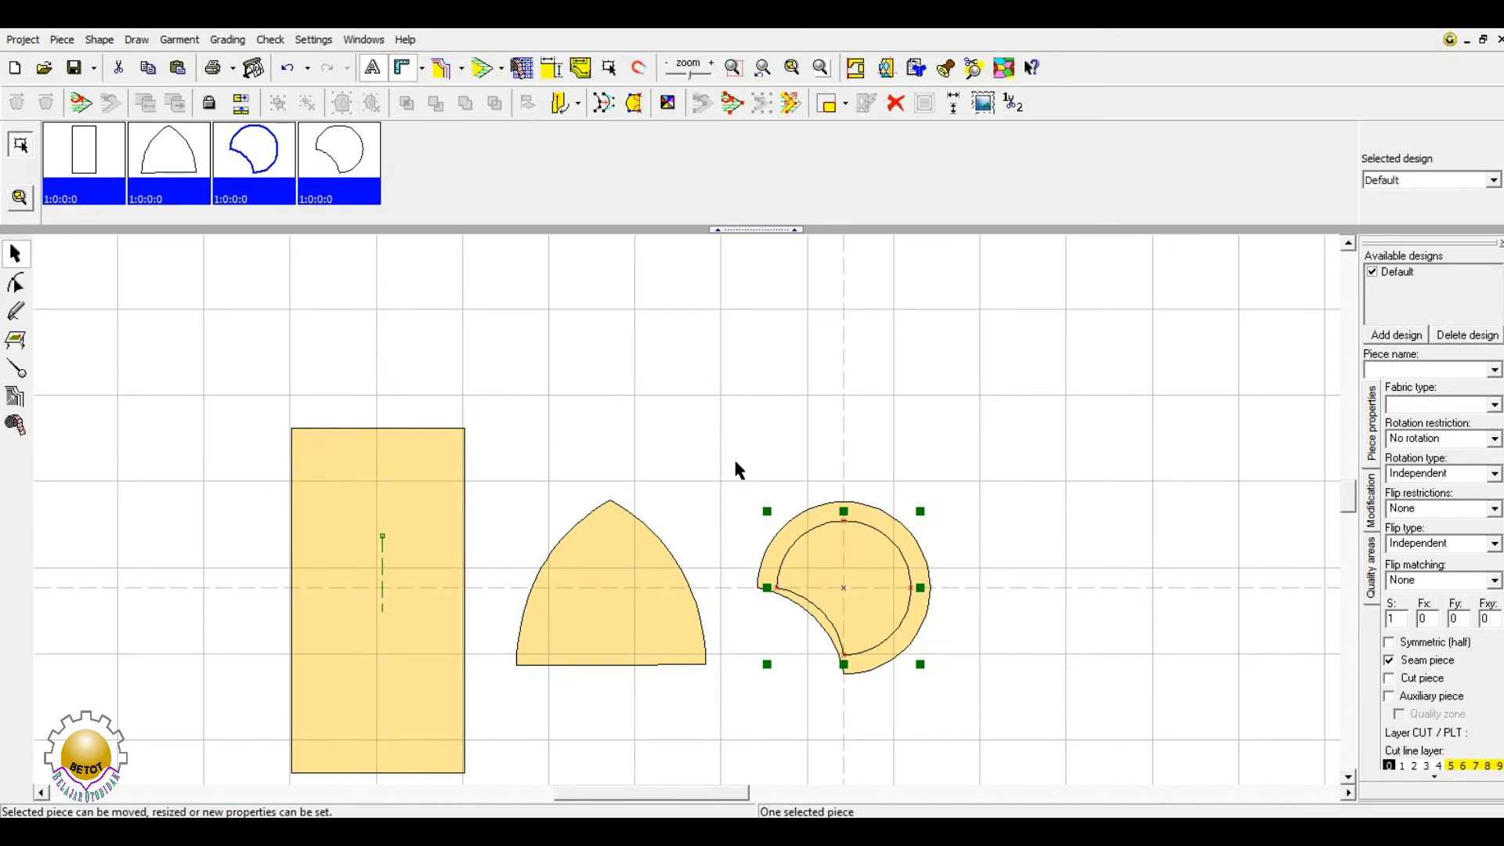
- Group the two circle pieces, move them up and right, then ungroup them
ctrl+click(325, 149)
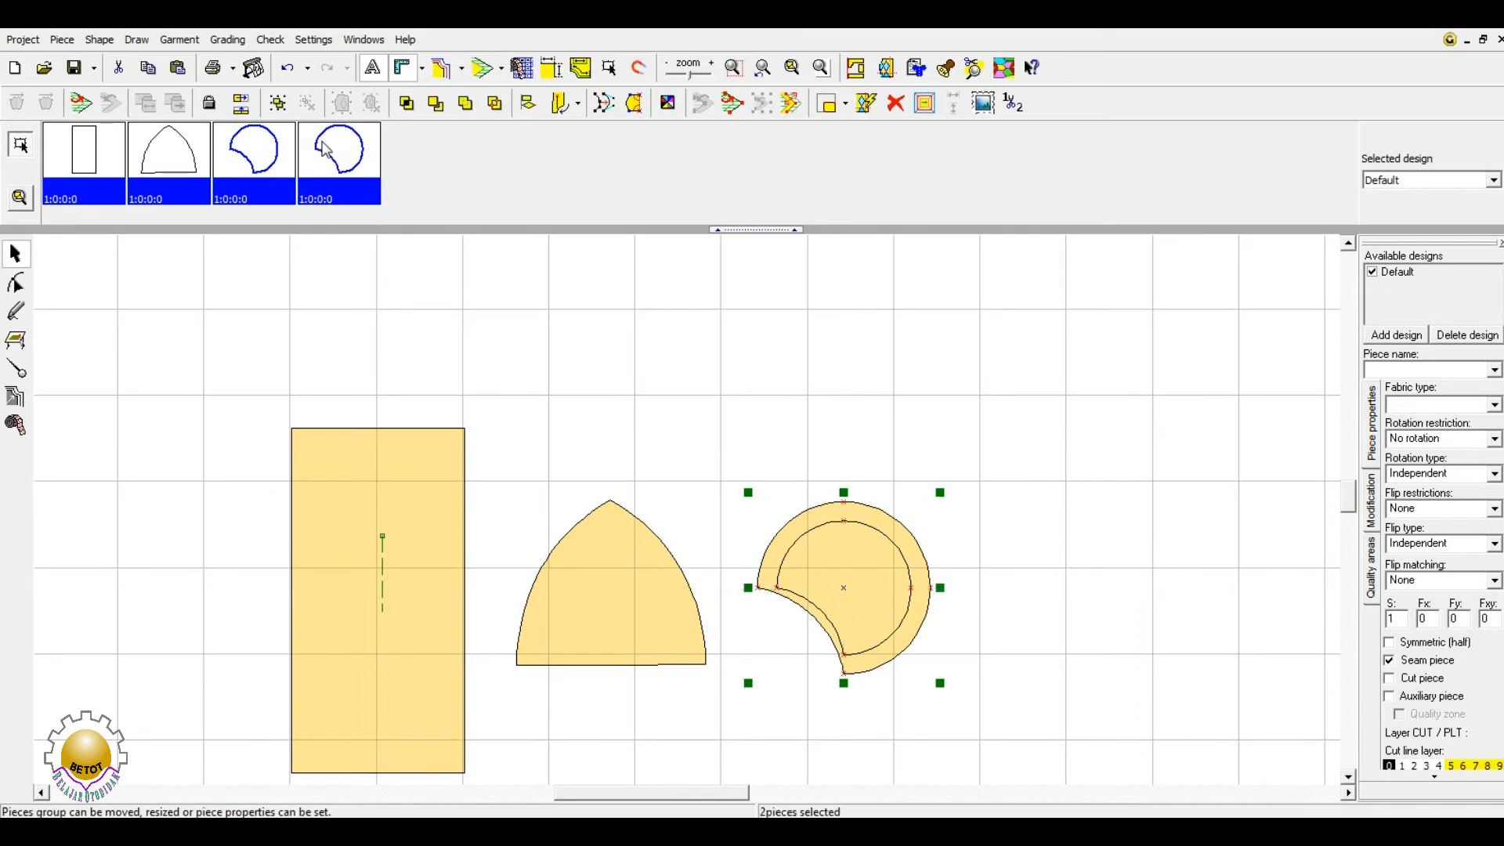
click(277, 103)
drag(849, 568, 924, 558)
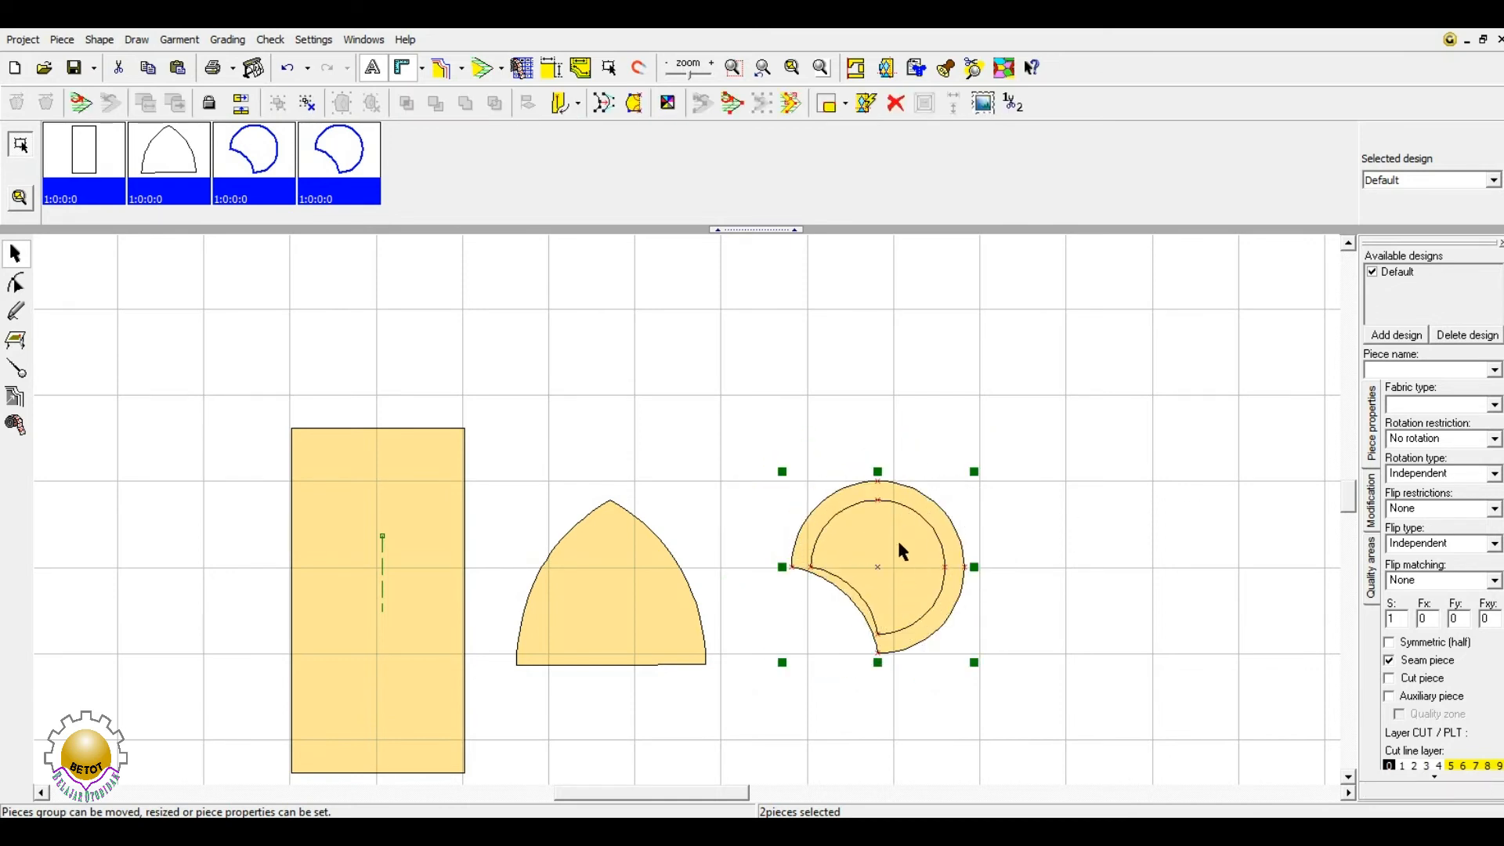
click(307, 103)
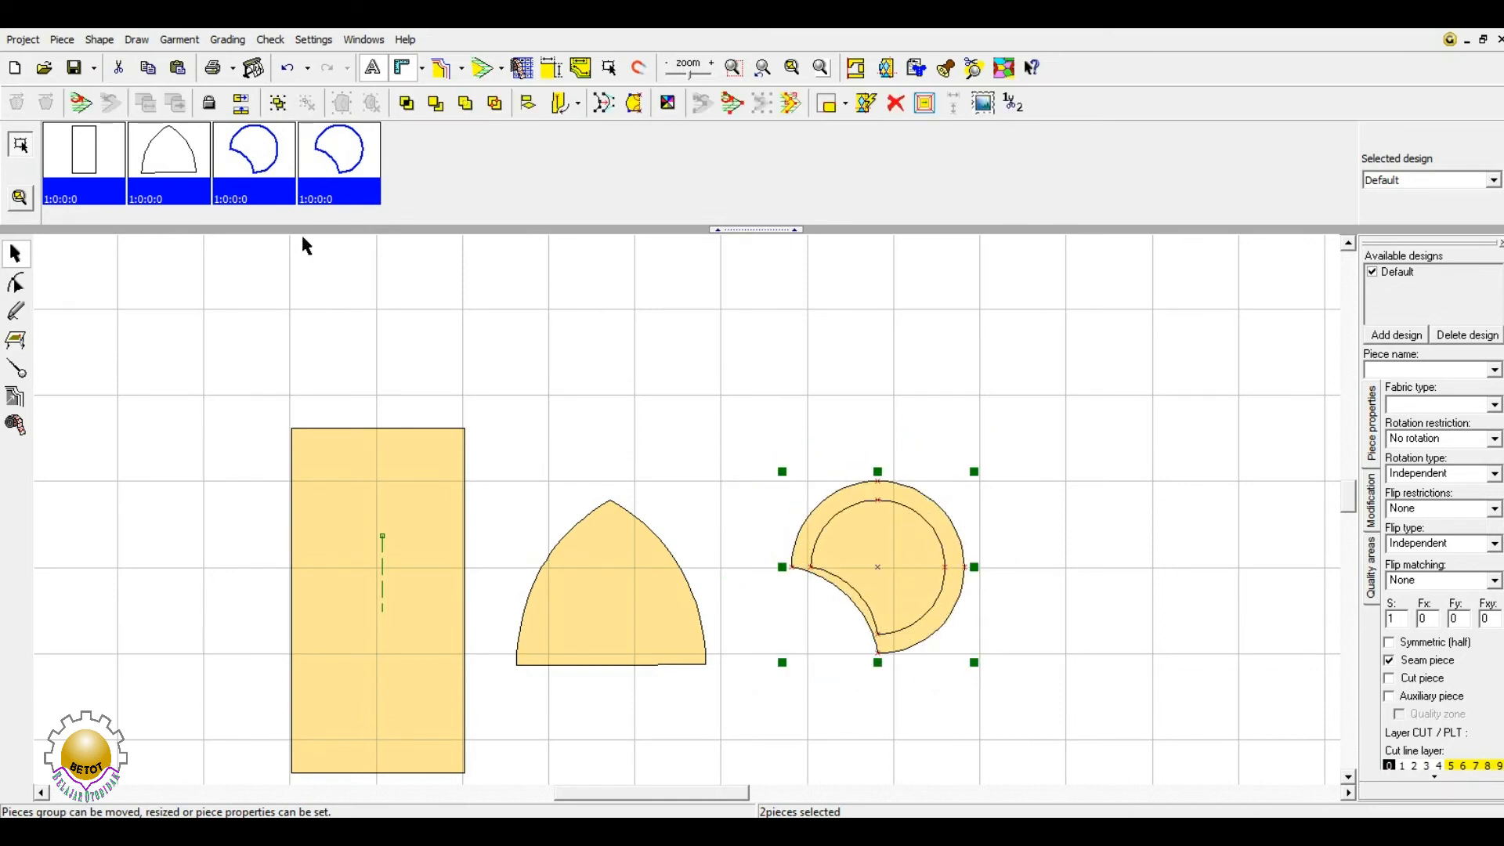
click(565, 311)
- Move the small circle off the larger one and centre it back on it
click(882, 559)
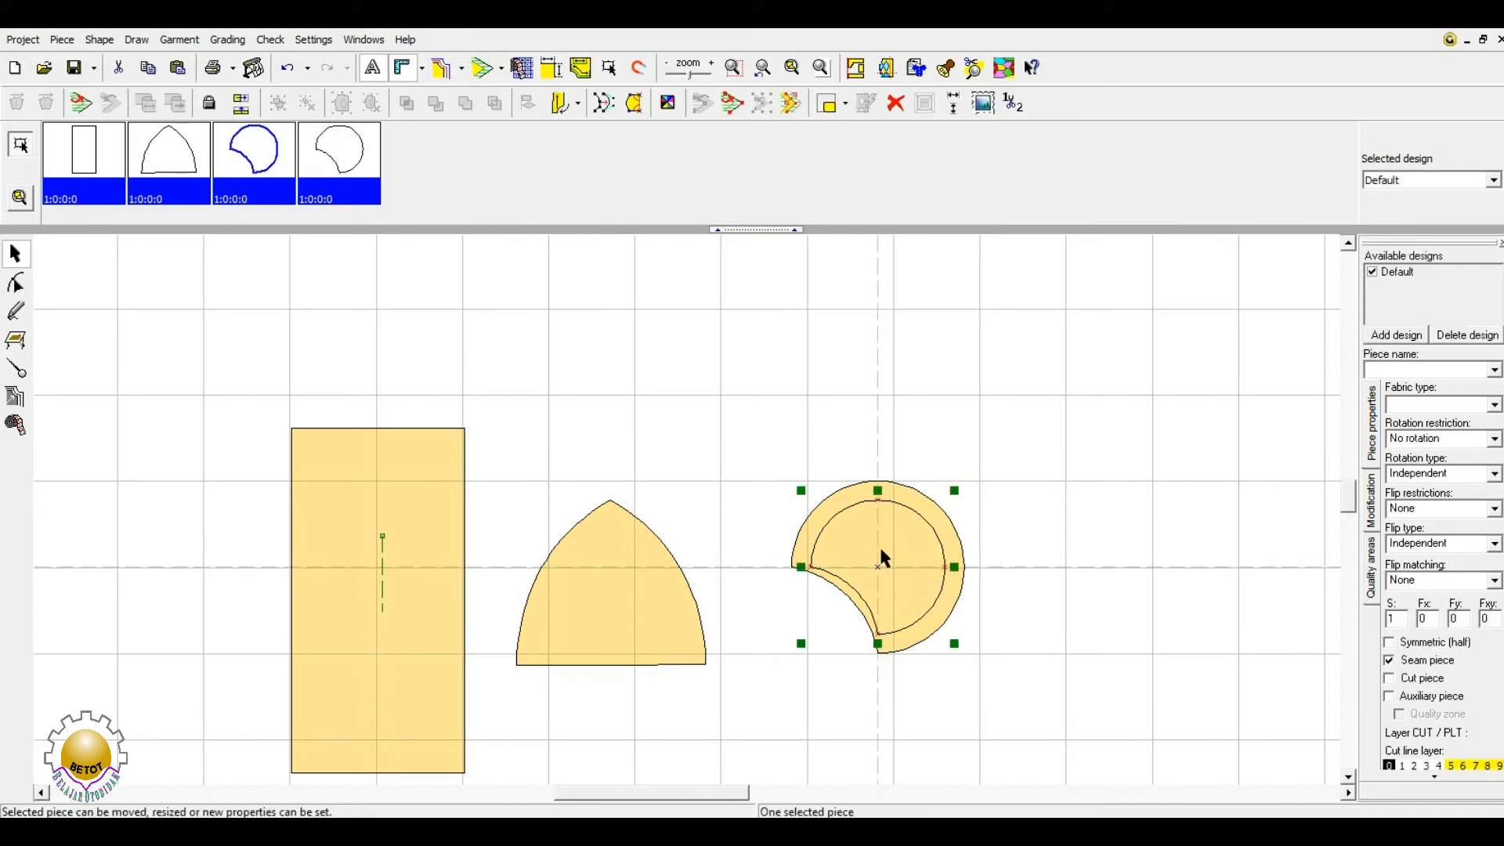
click(995, 483)
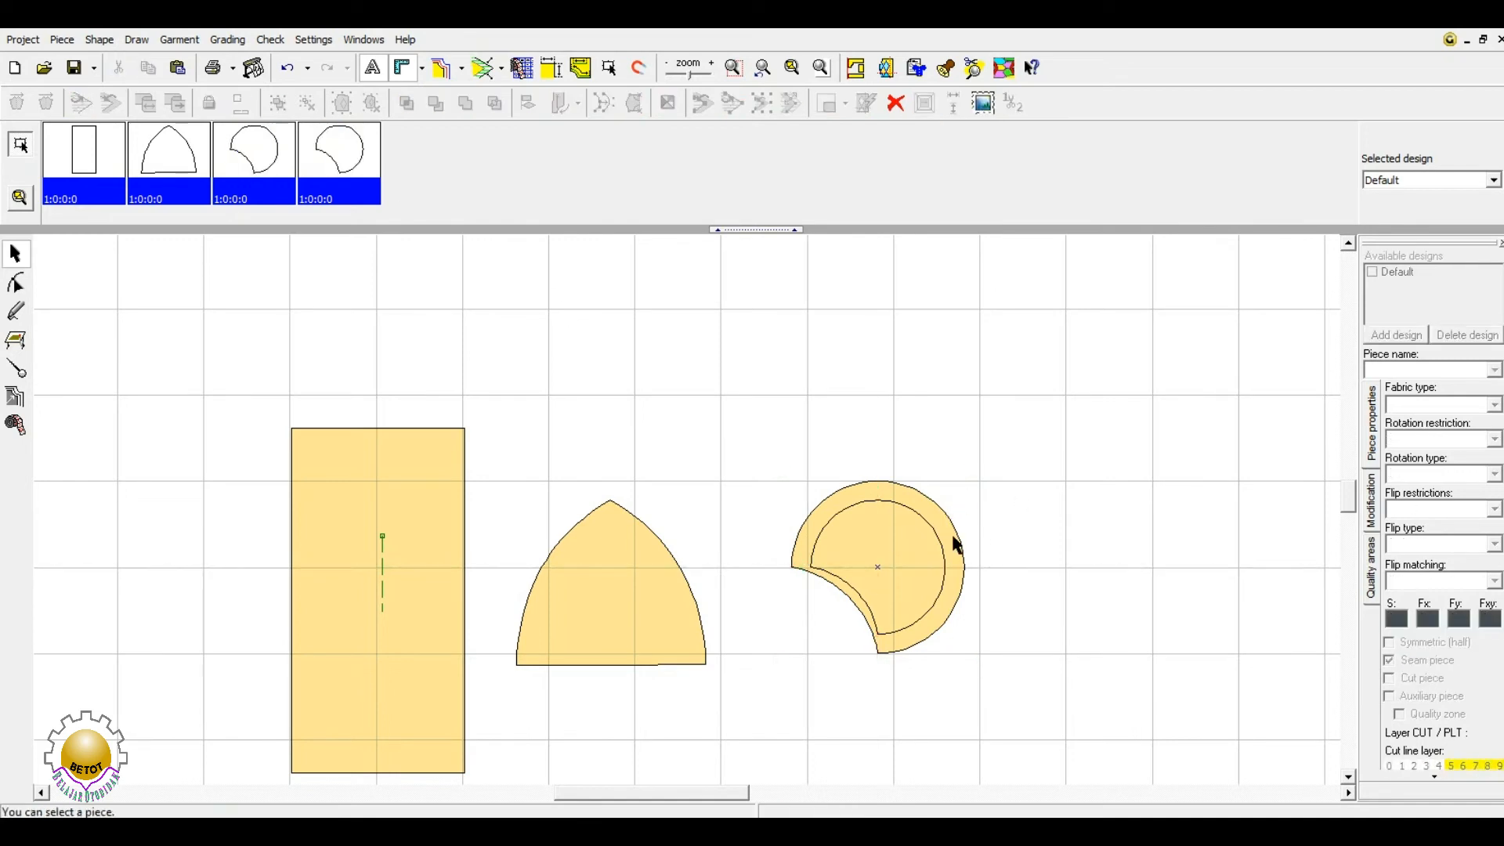
click(951, 531)
drag(950, 520, 849, 574)
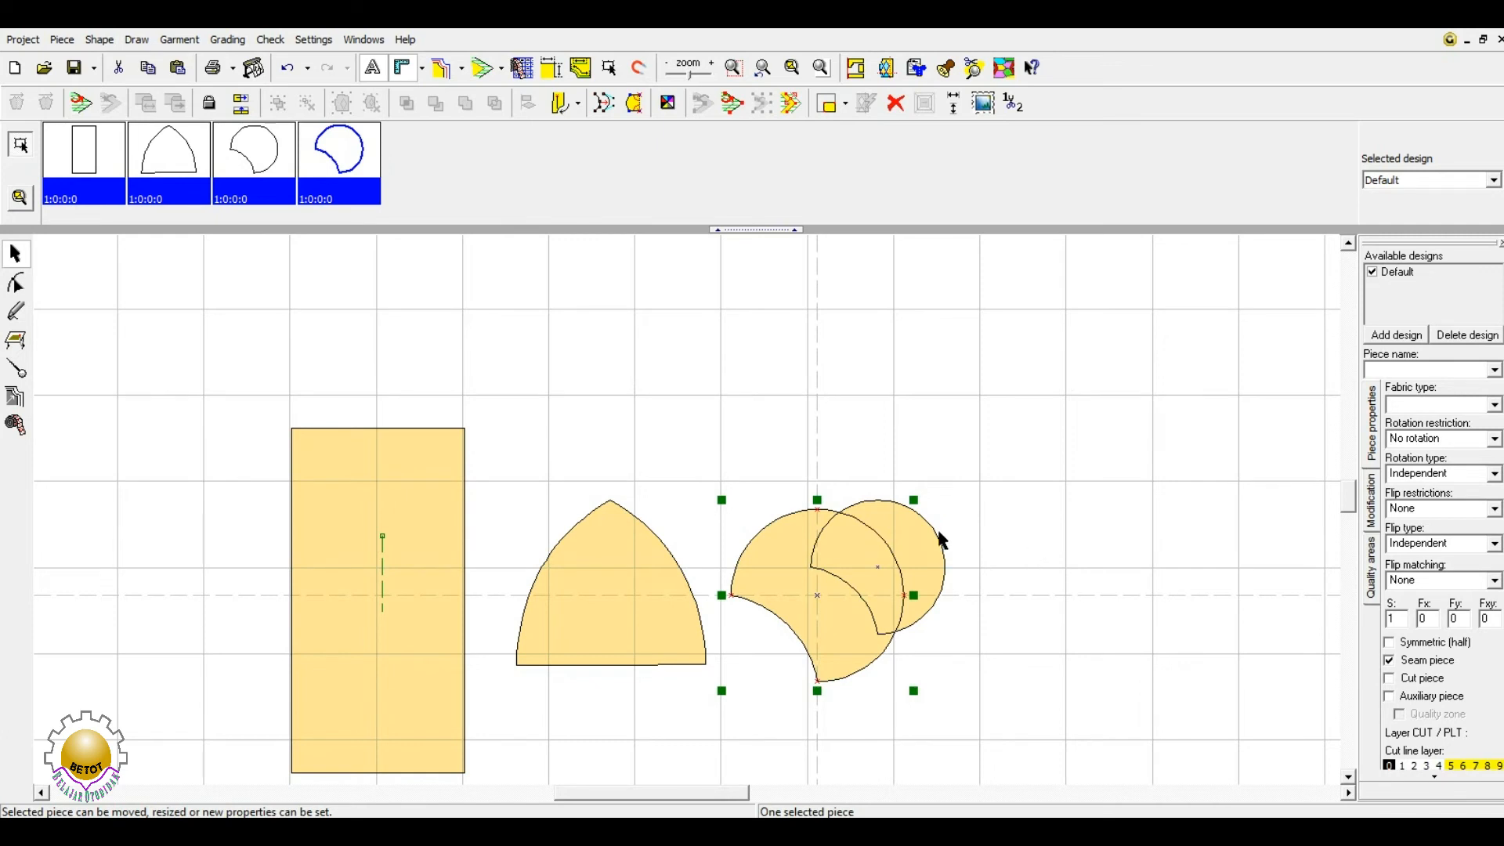
drag(819, 594, 879, 571)
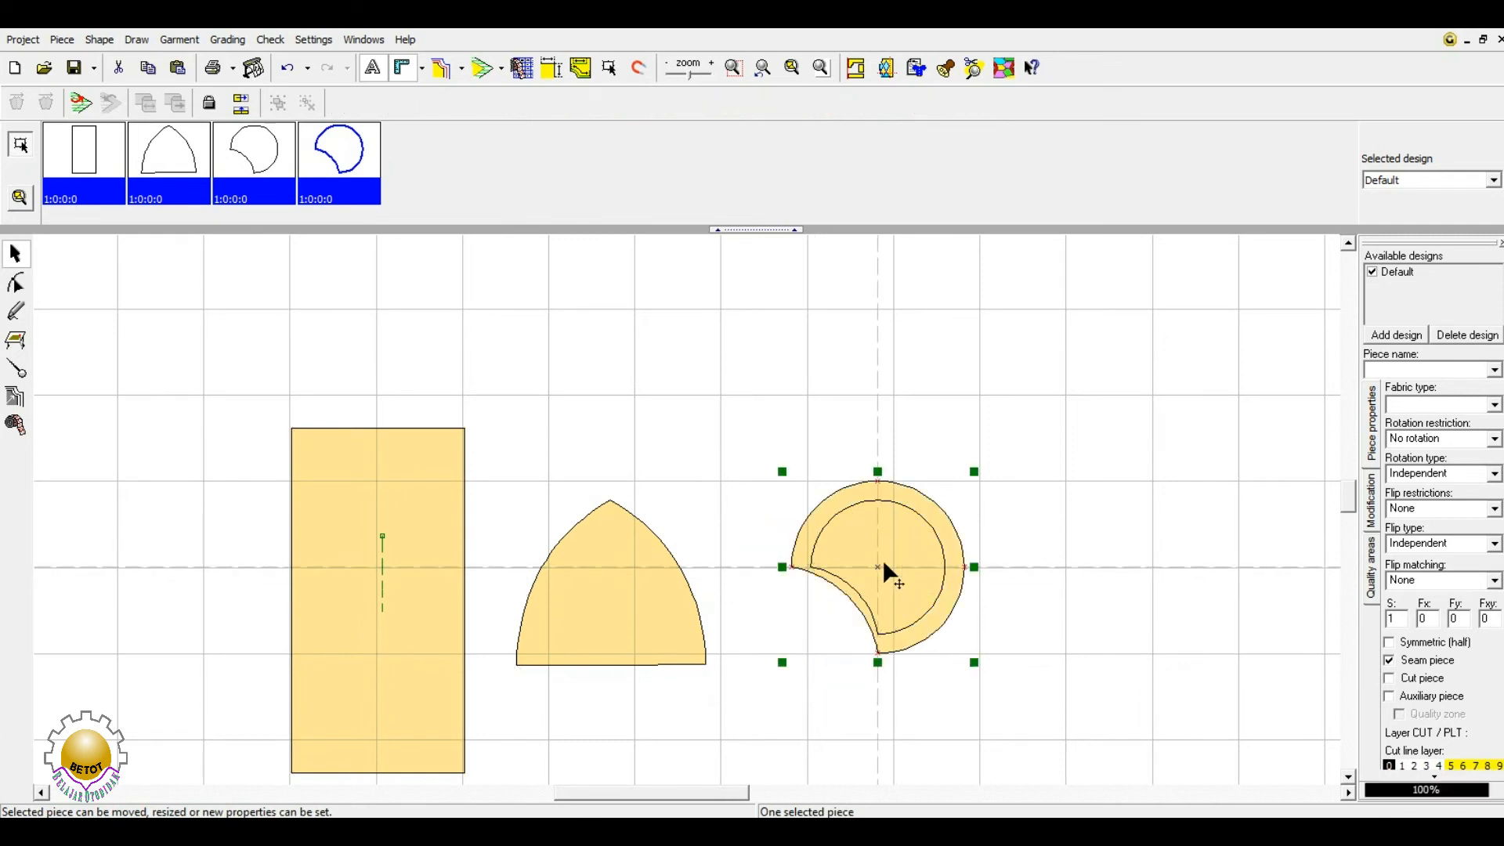
drag(724, 383, 1024, 713)
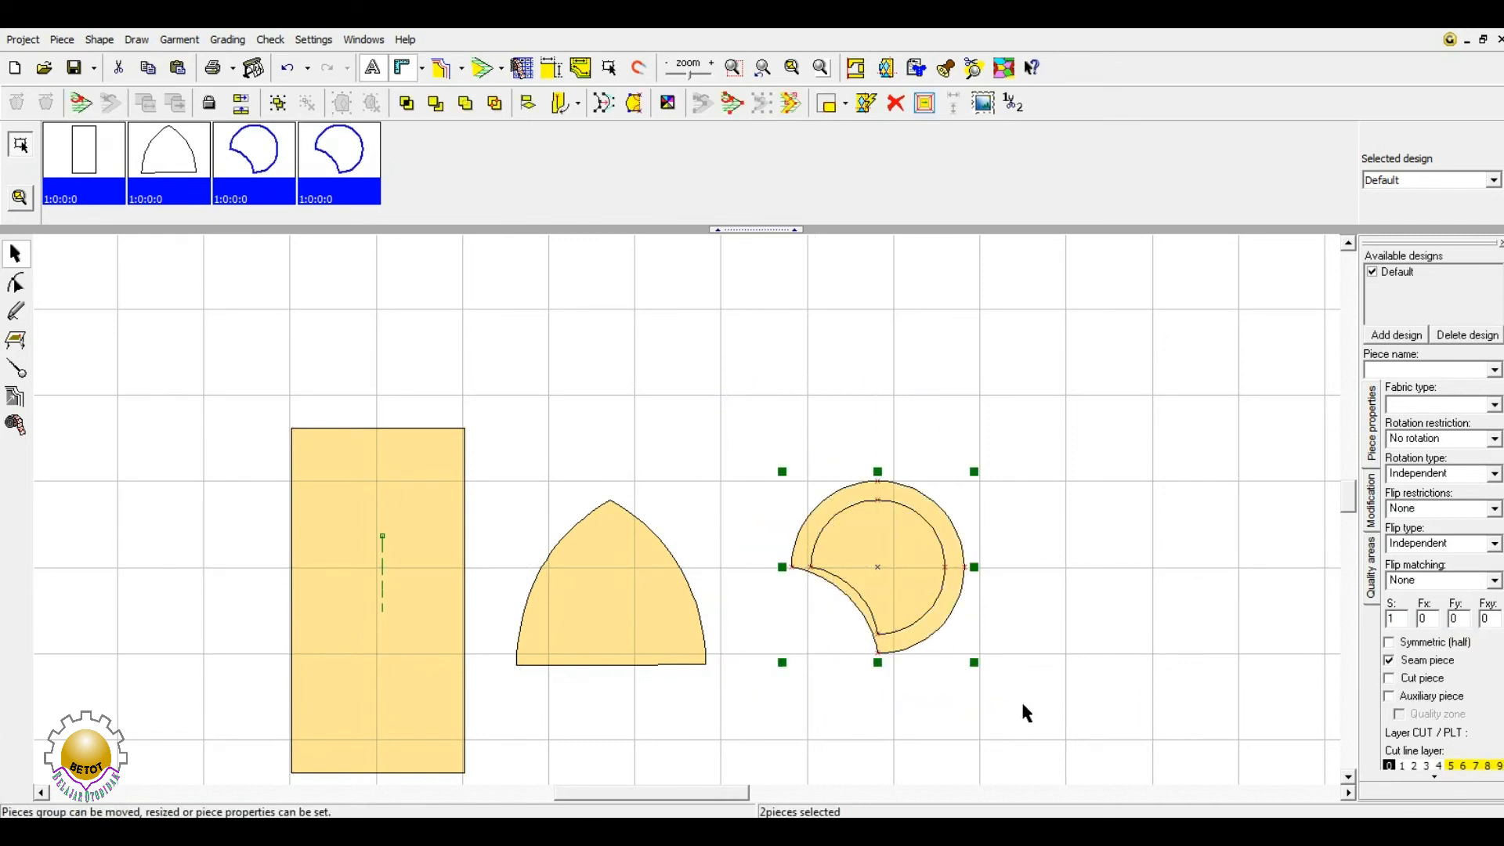
click(721, 452)
- Select both circle pieces, group them, and nudge the group slightly left
click(257, 166)
click(347, 157)
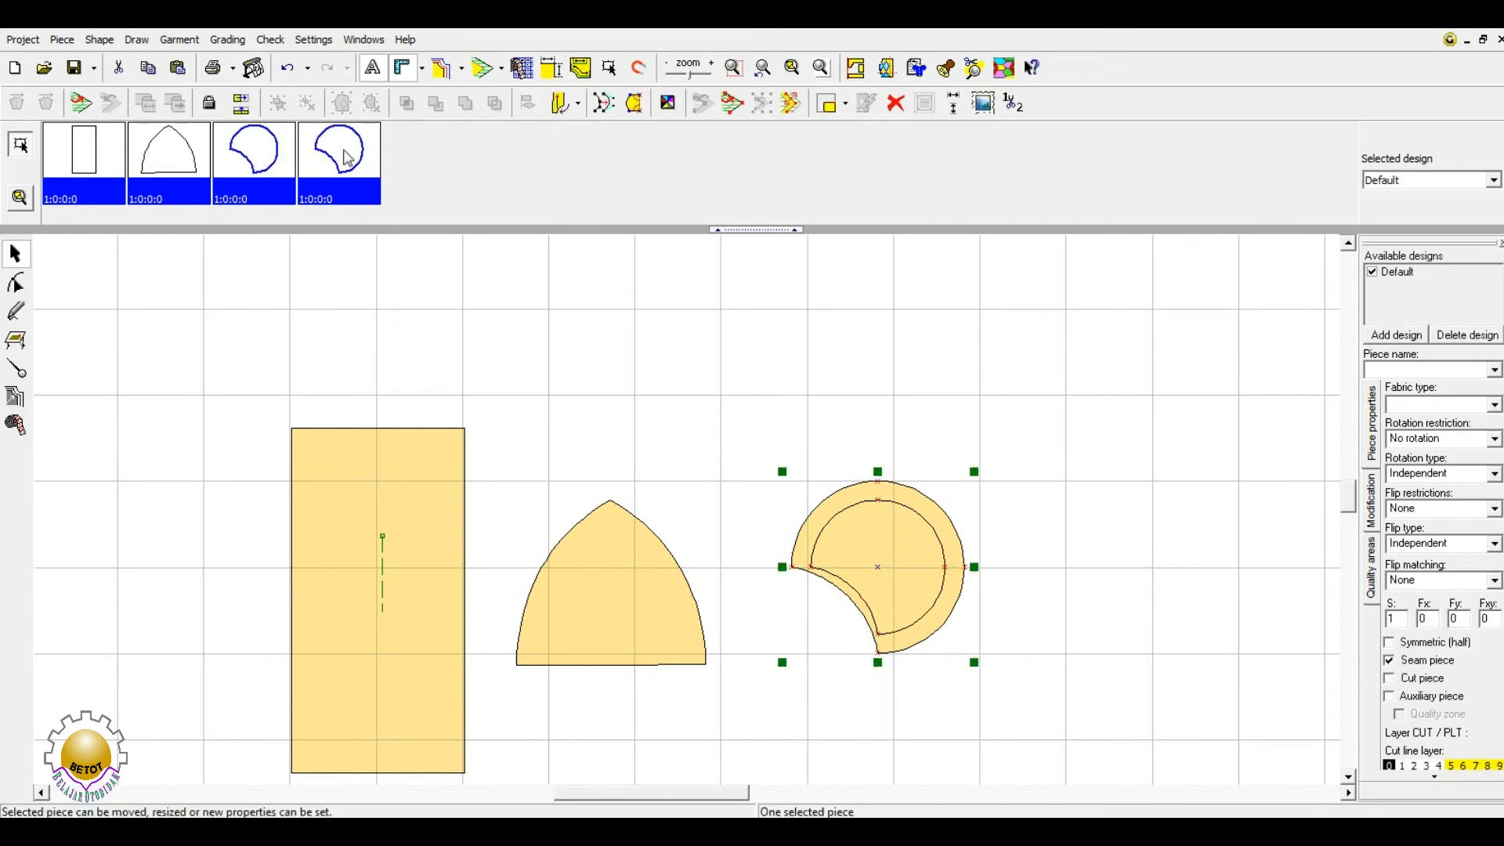
click(554, 362)
click(893, 534)
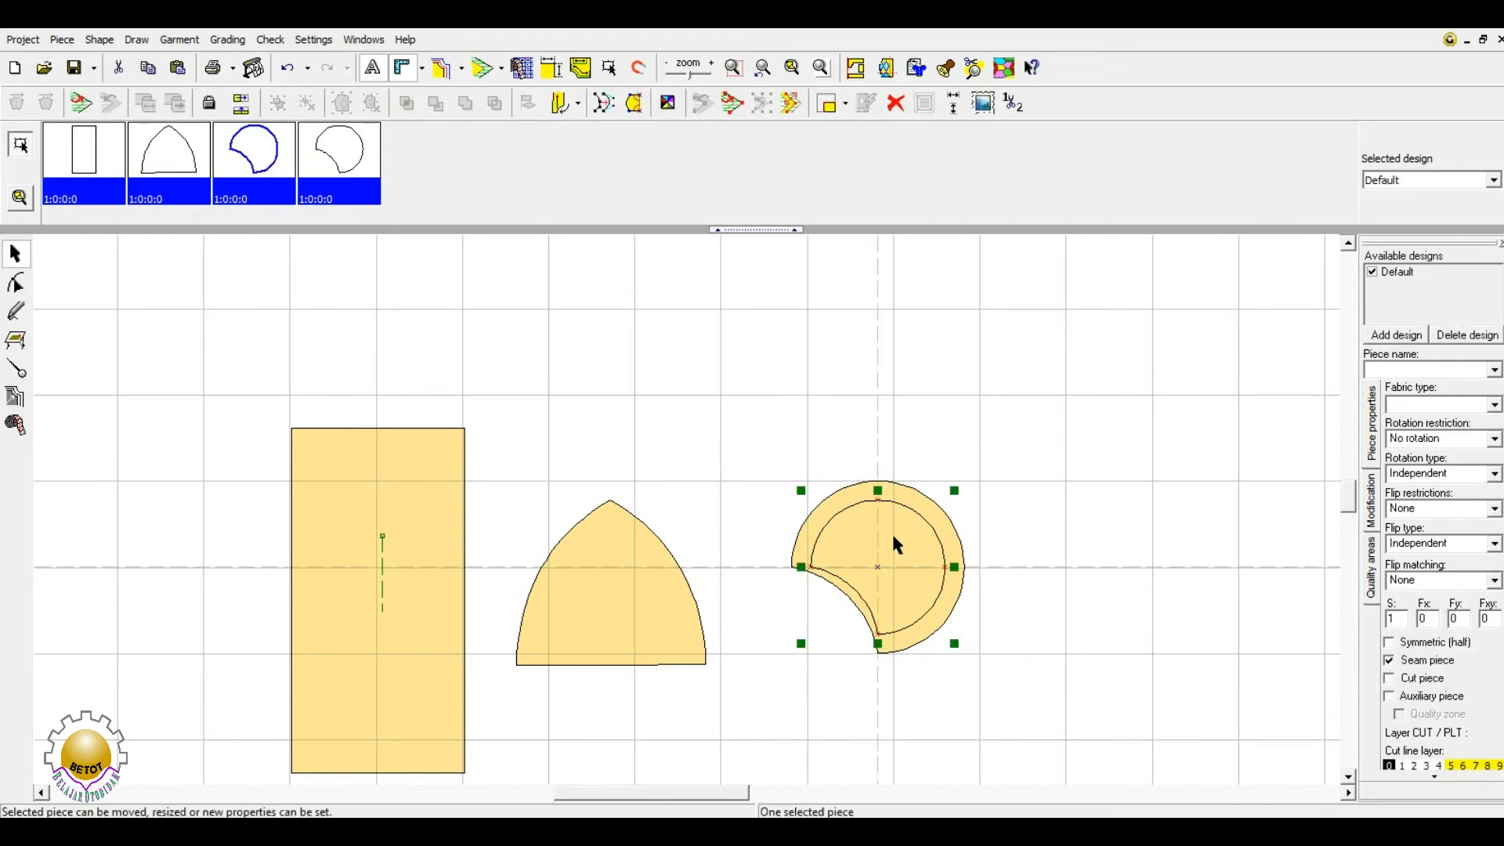
shift+click(923, 503)
click(283, 108)
drag(883, 533, 860, 506)
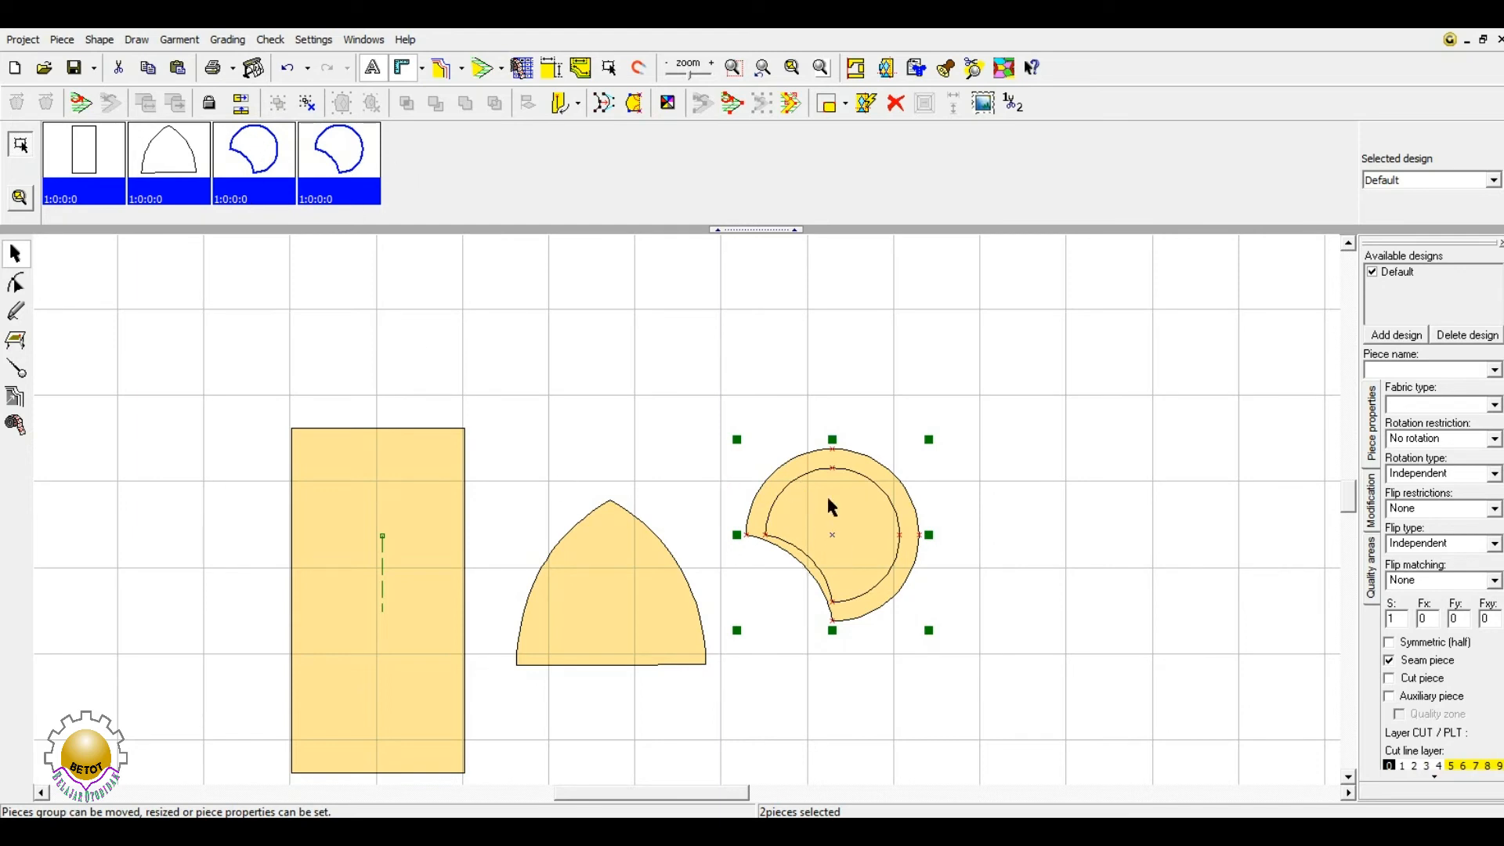
drag(847, 528, 847, 547)
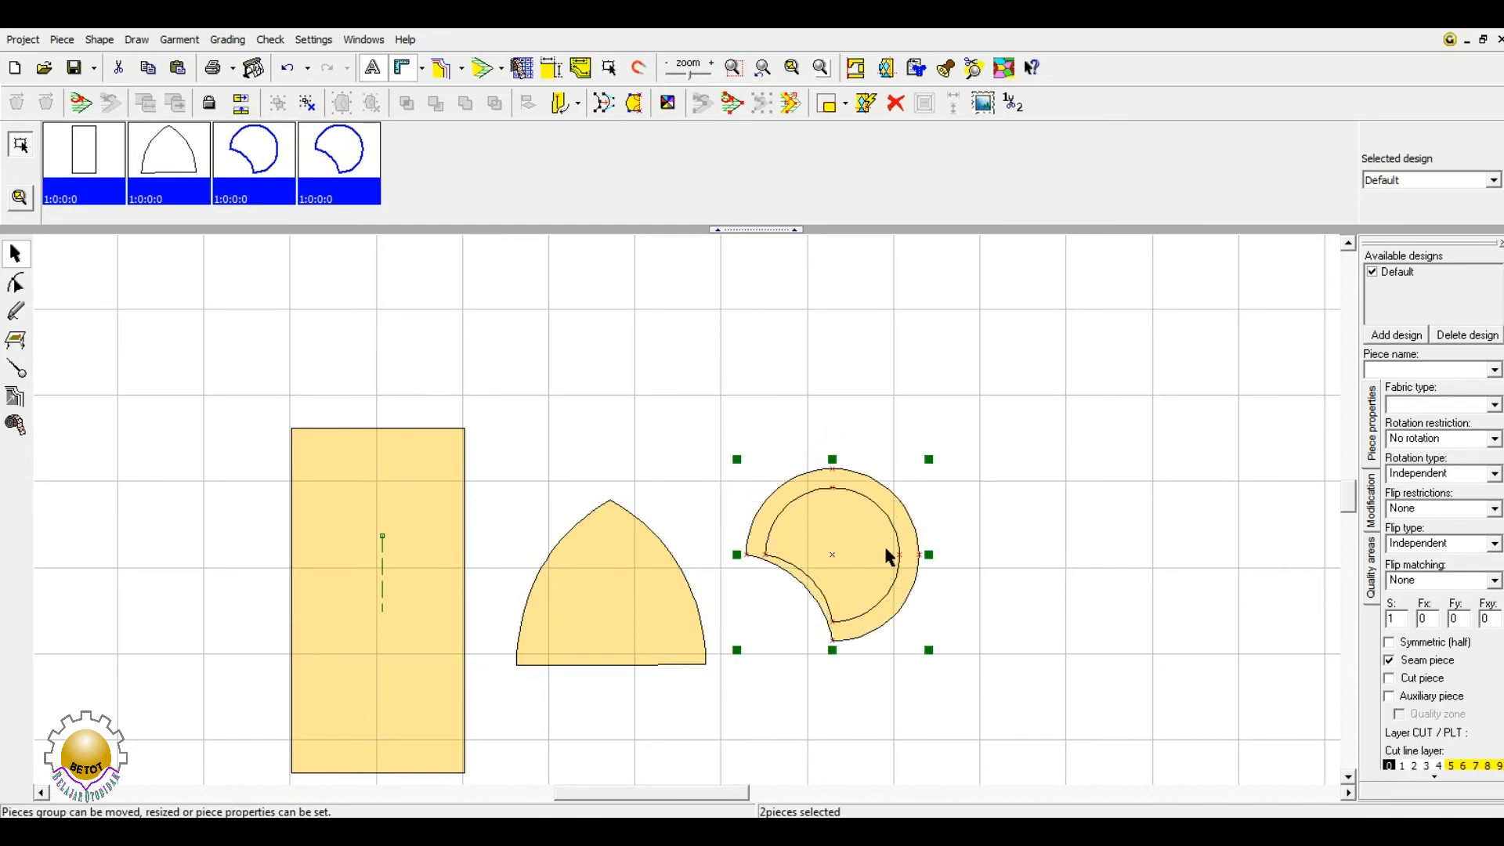
- Ungroup the circles, pull the small piece out right, and mark it as an auxiliary piece
click(308, 104)
click(631, 306)
click(851, 542)
drag(858, 538, 1044, 518)
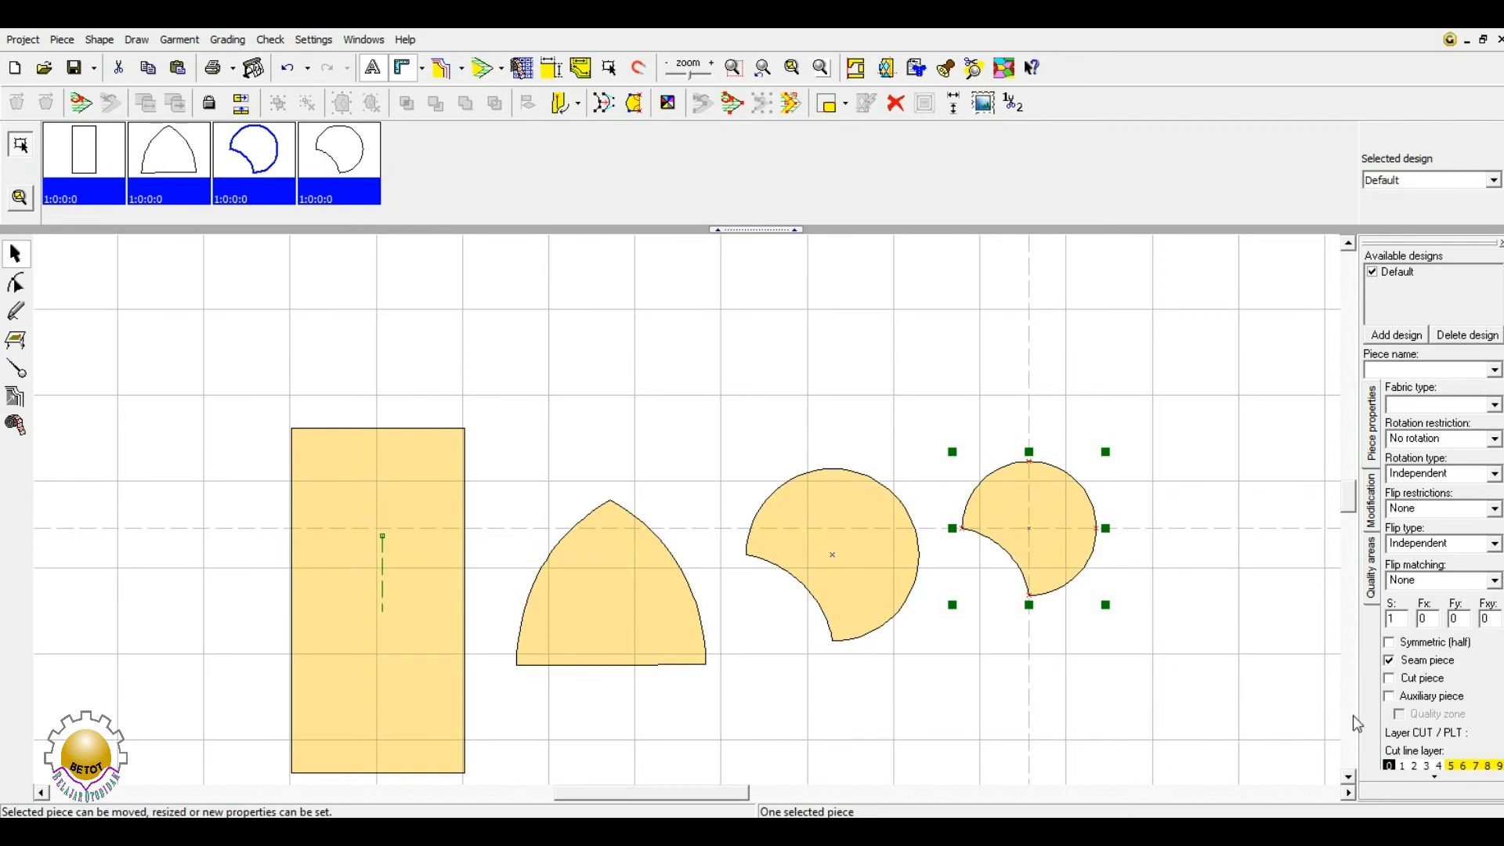
click(1390, 696)
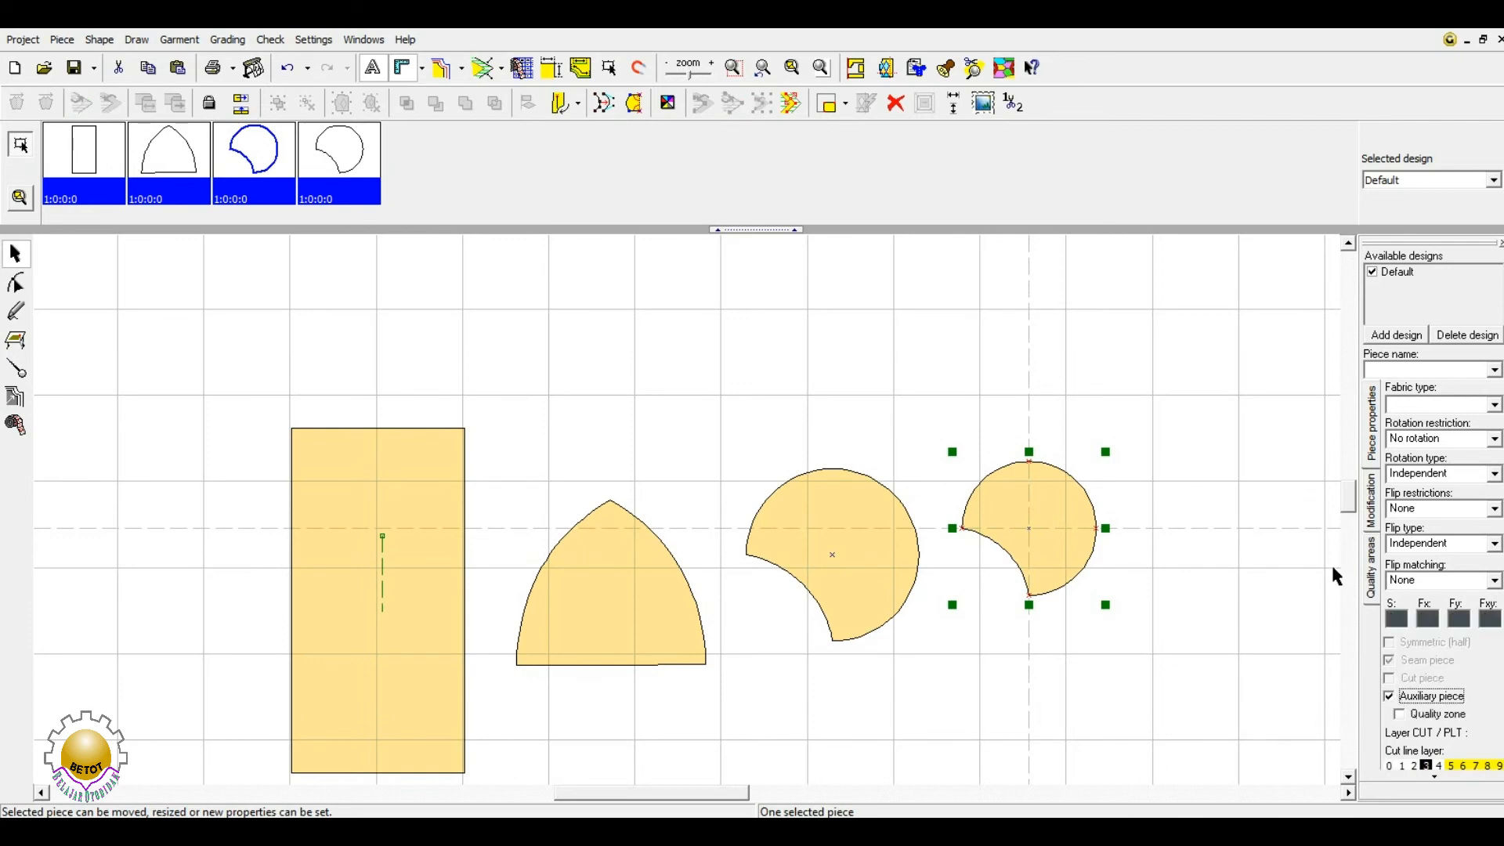
- Place the auxiliary piece back inside the larger circle and select the larger piece
click(1056, 514)
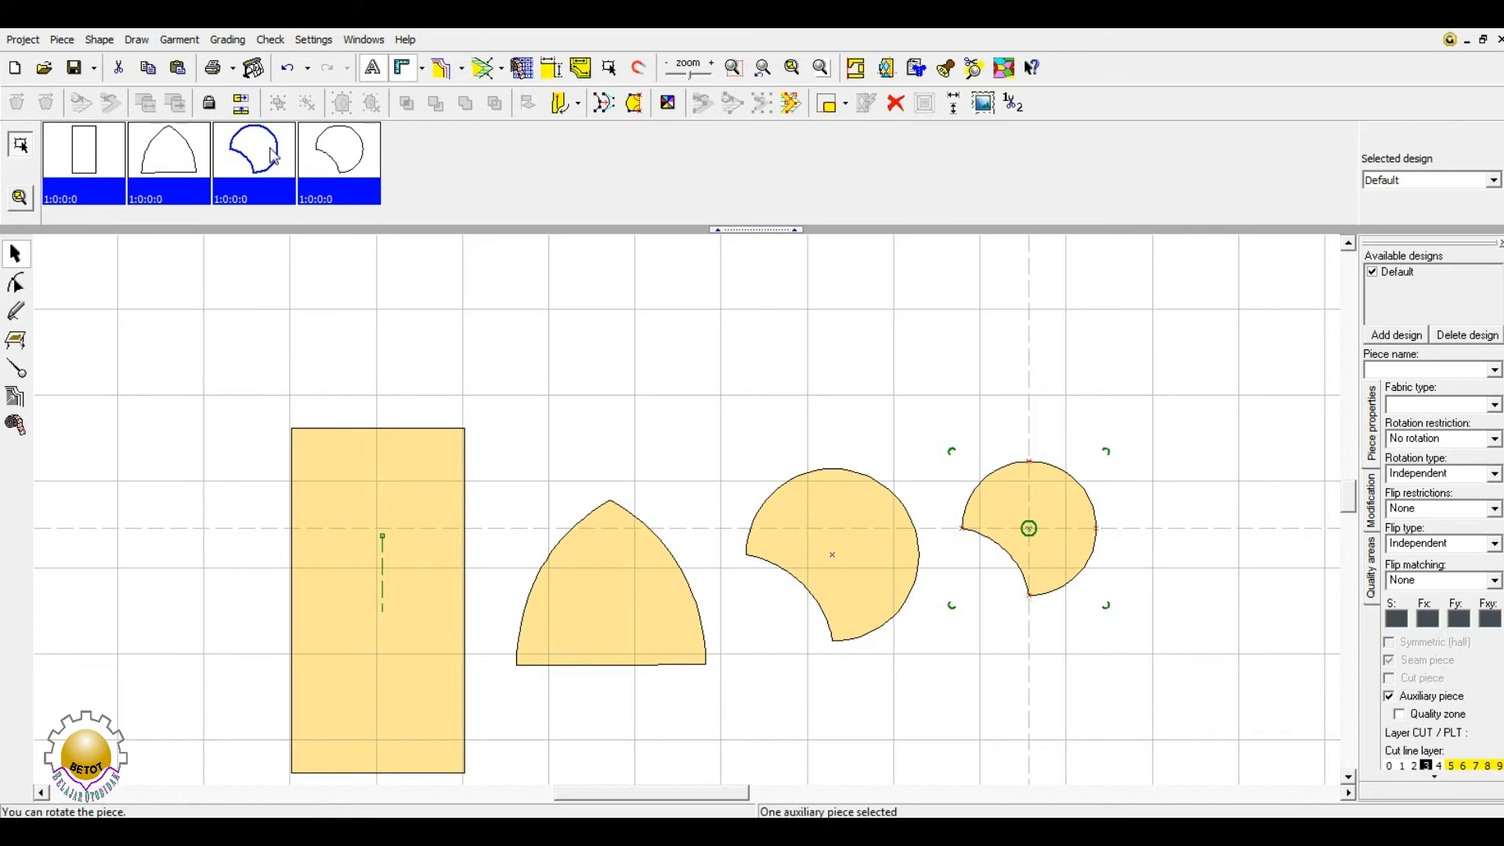
click(1117, 507)
click(1041, 524)
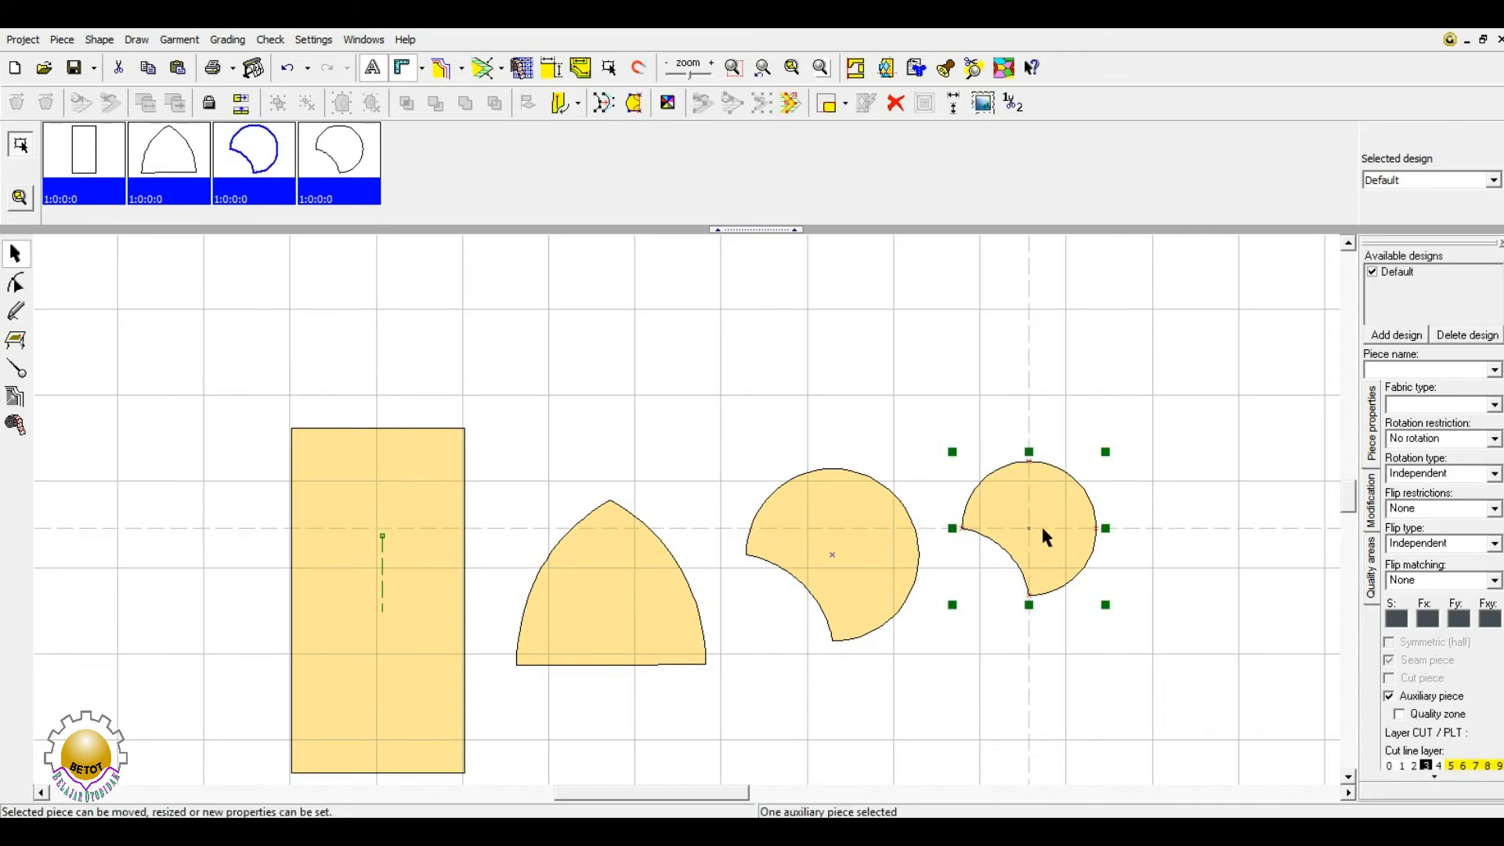
drag(1031, 526, 834, 553)
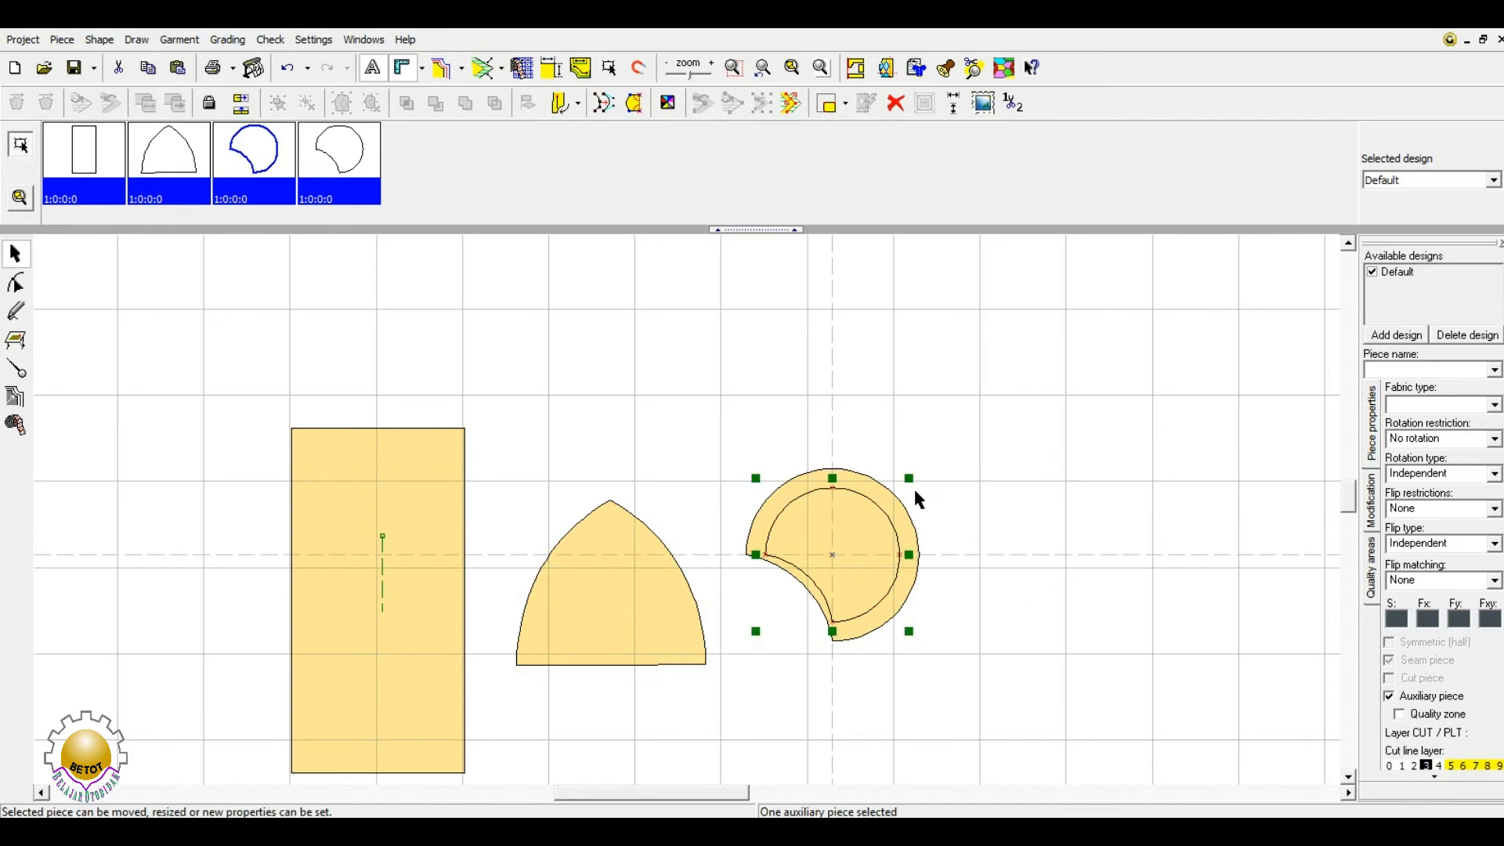
click(860, 479)
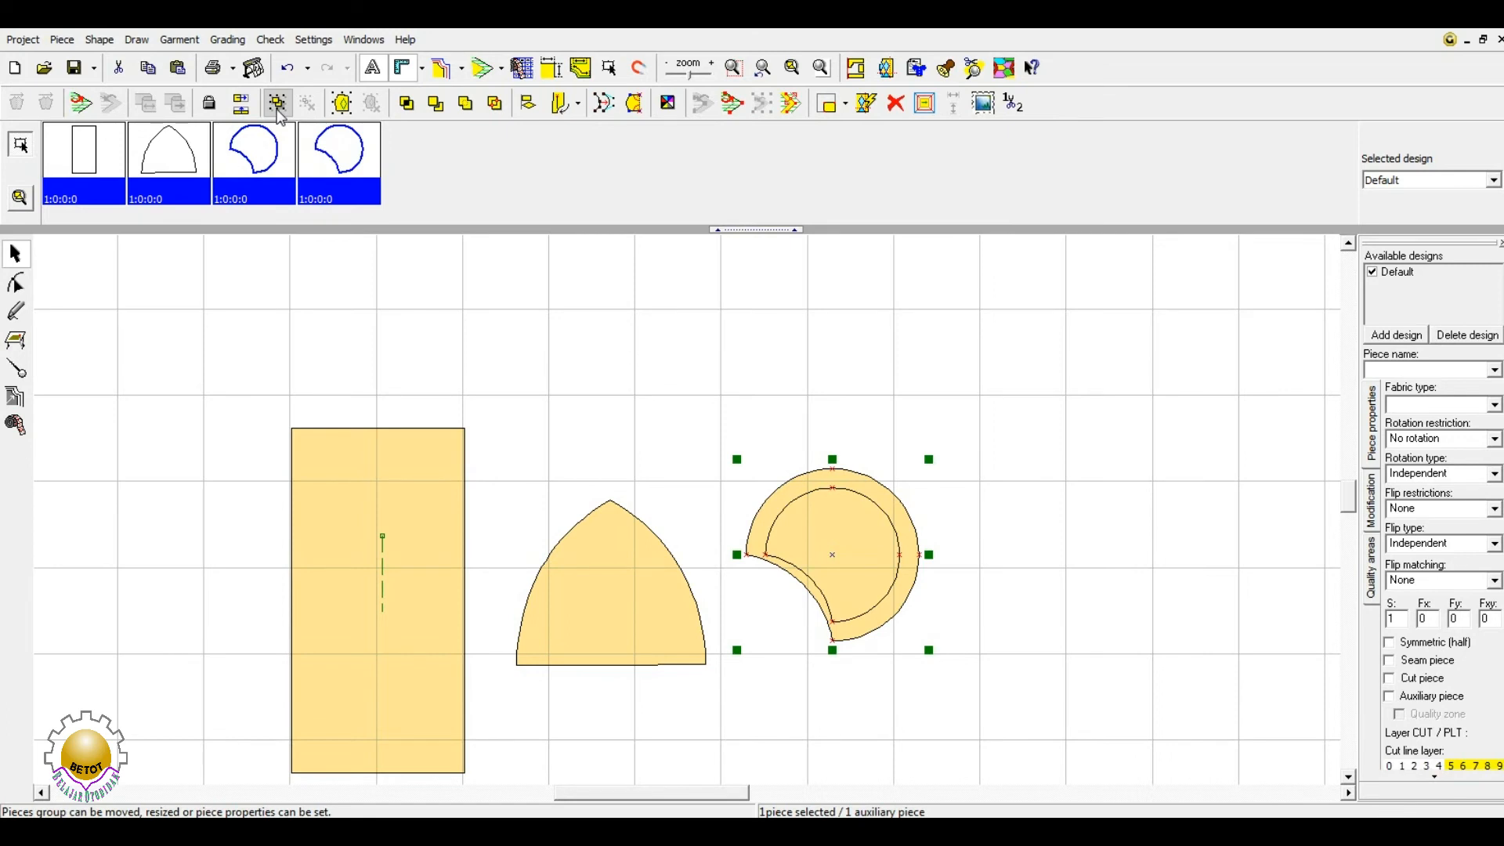
- Attach the auxiliary piece to the larger circle and shift the combined piece slightly left and down
click(341, 104)
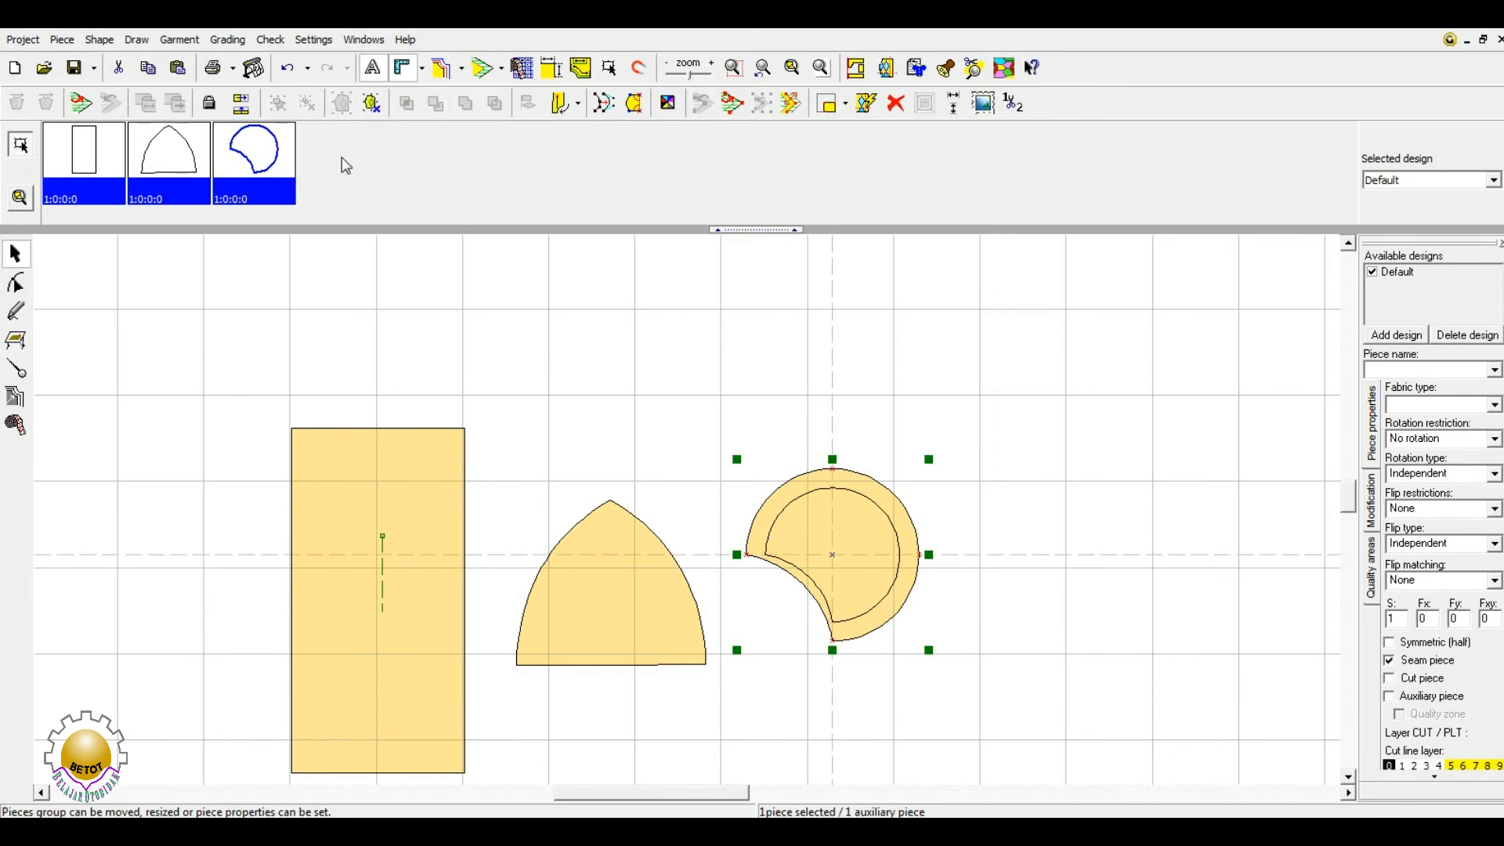
mouse_move(875, 531)
mouse_down()
mouse_move(965, 508)
mouse_move(859, 557)
mouse_move(947, 540)
mouse_move(878, 555)
mouse_up()
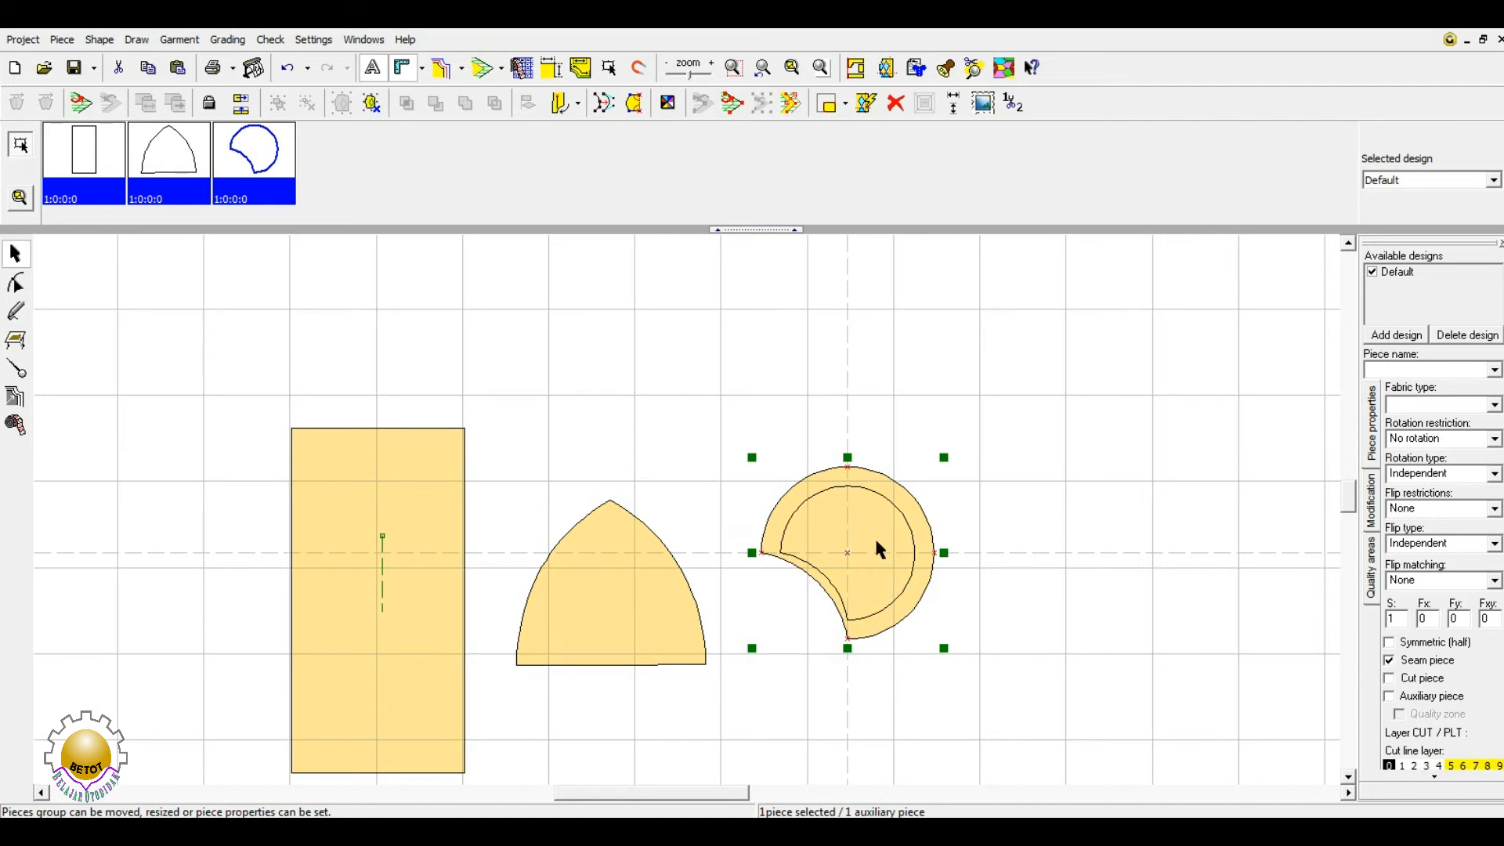
drag(860, 543, 849, 581)
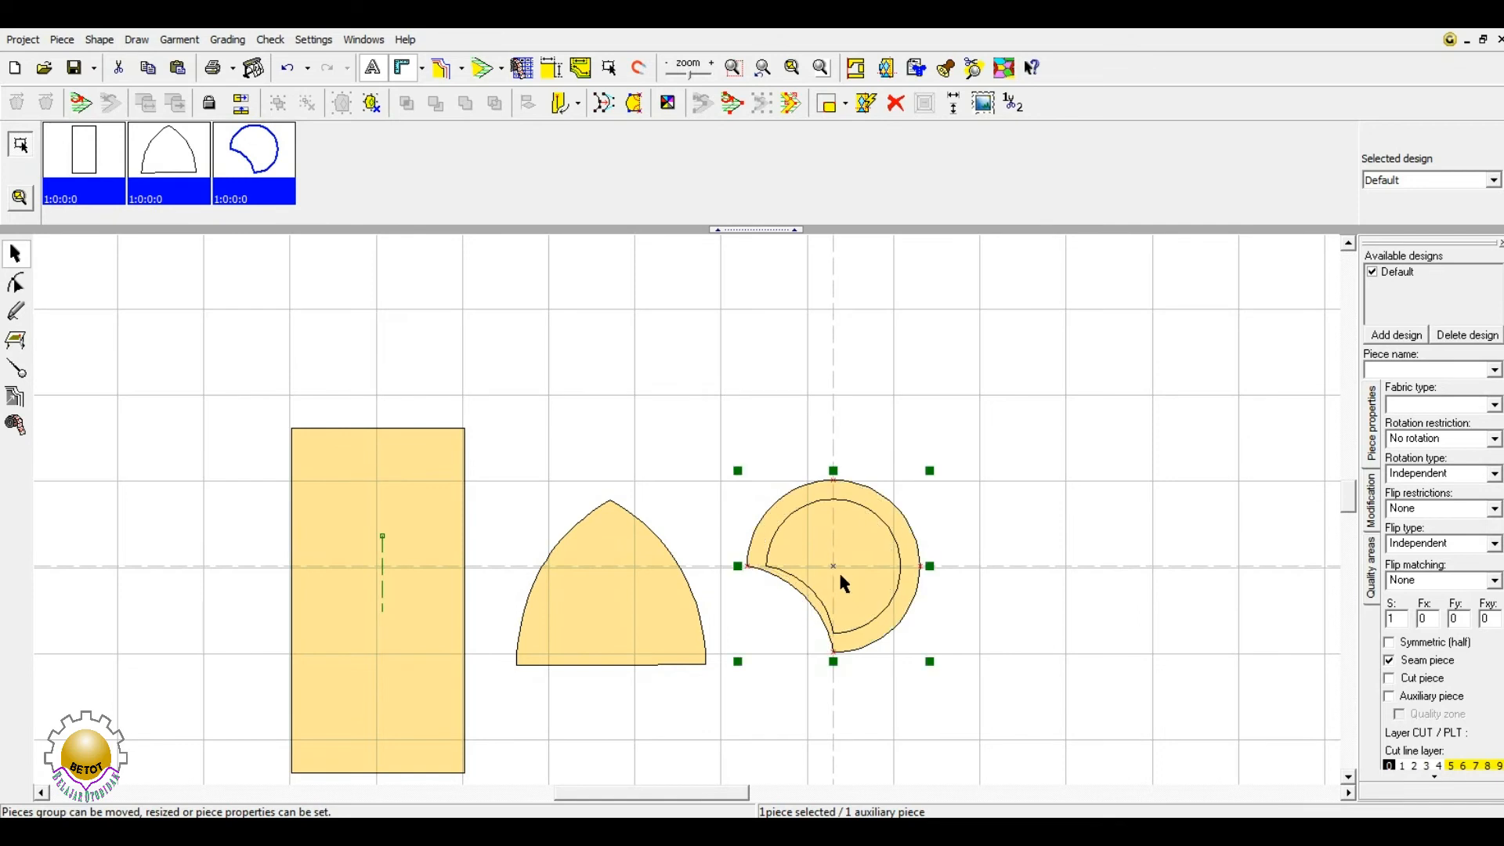
- Detach the auxiliary circle from the main piece and move it out to the right
click(371, 105)
click(655, 322)
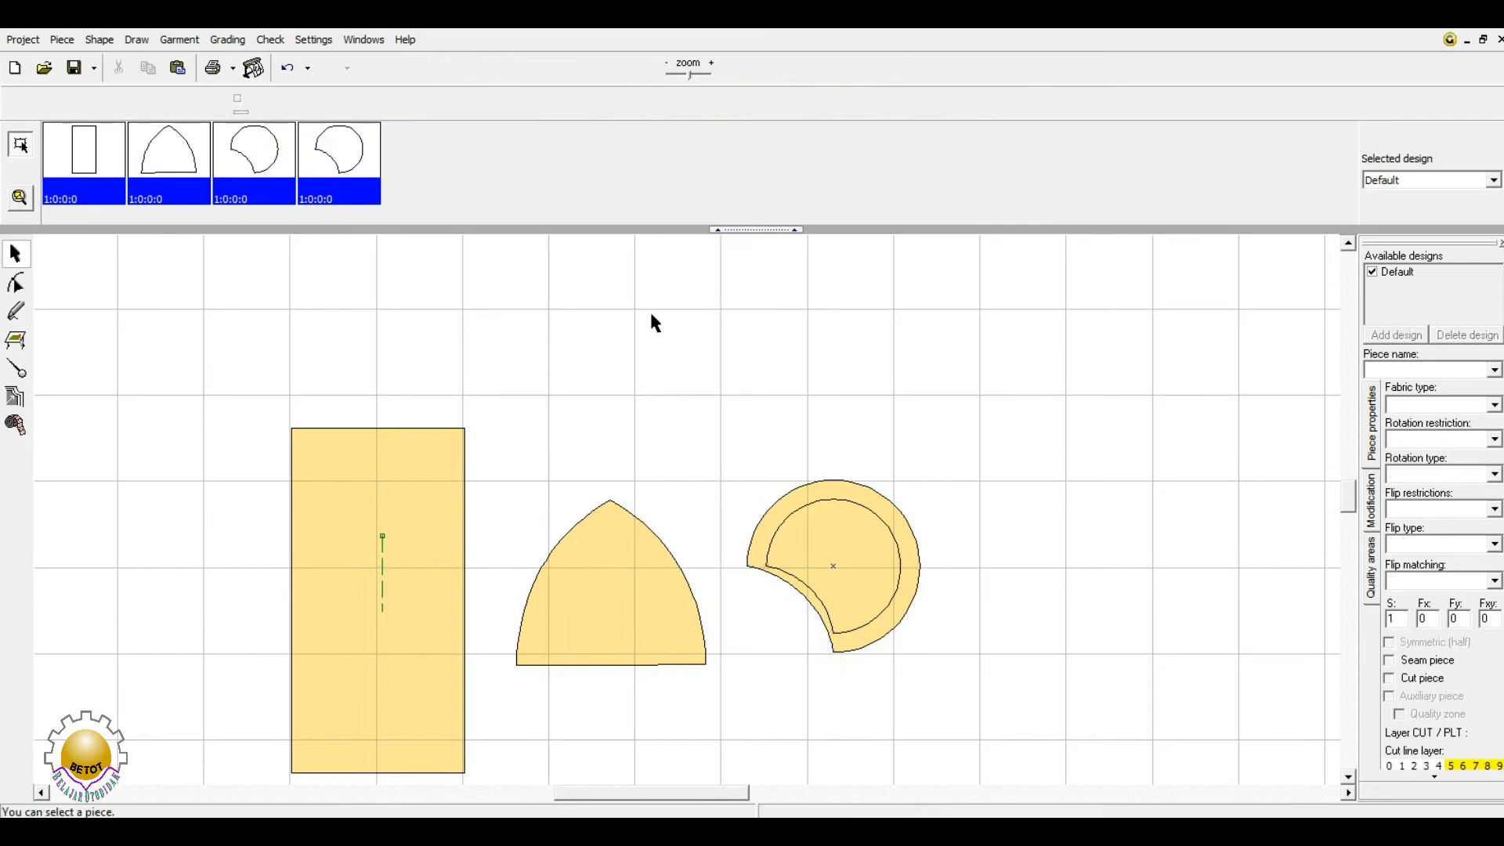
click(836, 564)
drag(836, 564, 1072, 558)
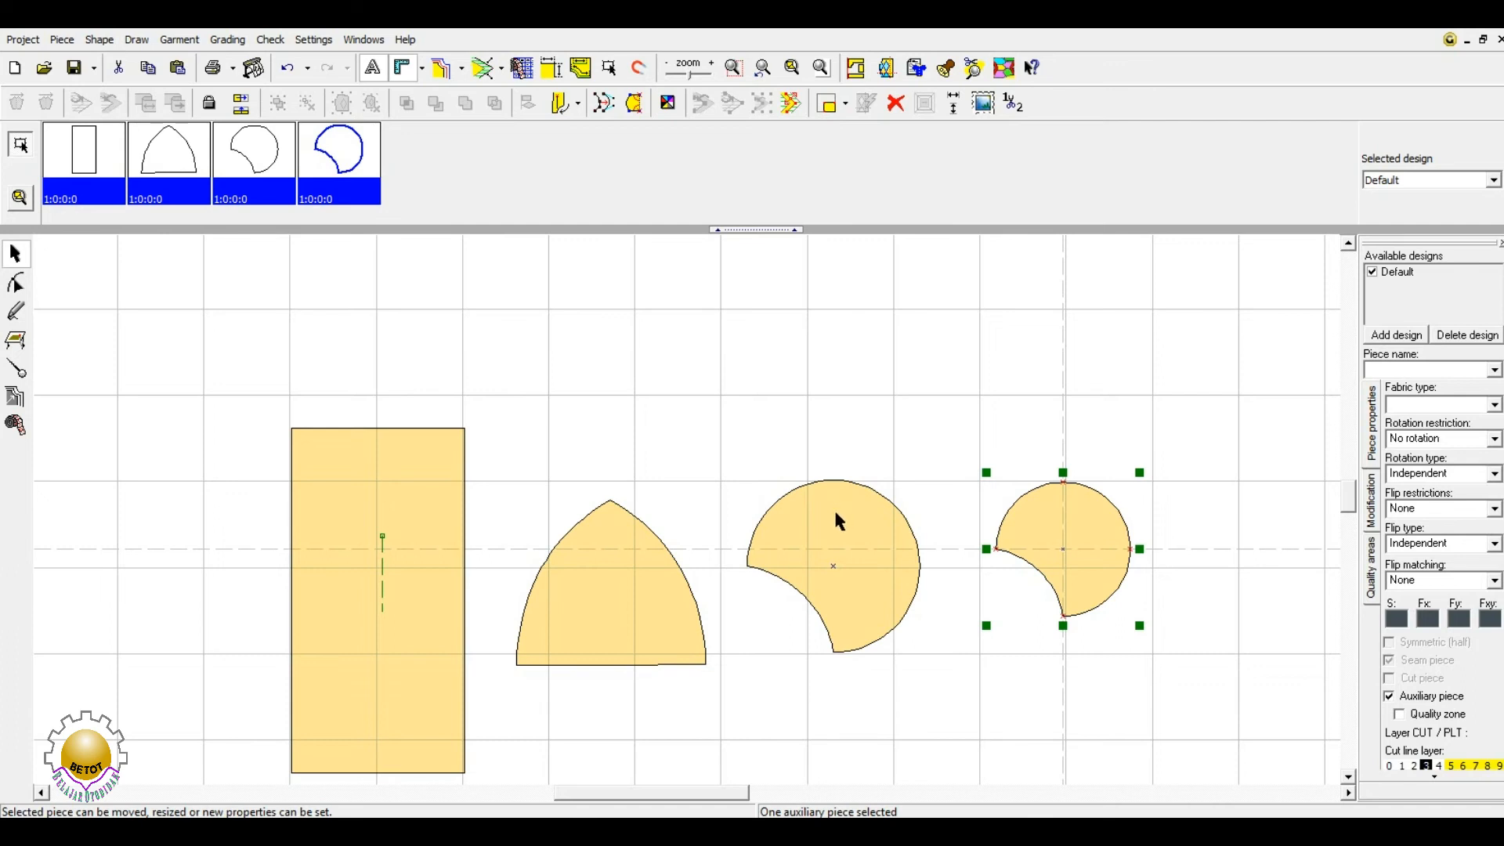
- Shift the larger circle right and rest the arch's lower-right corner on its centre point
scroll(1016, 588, up, 1)
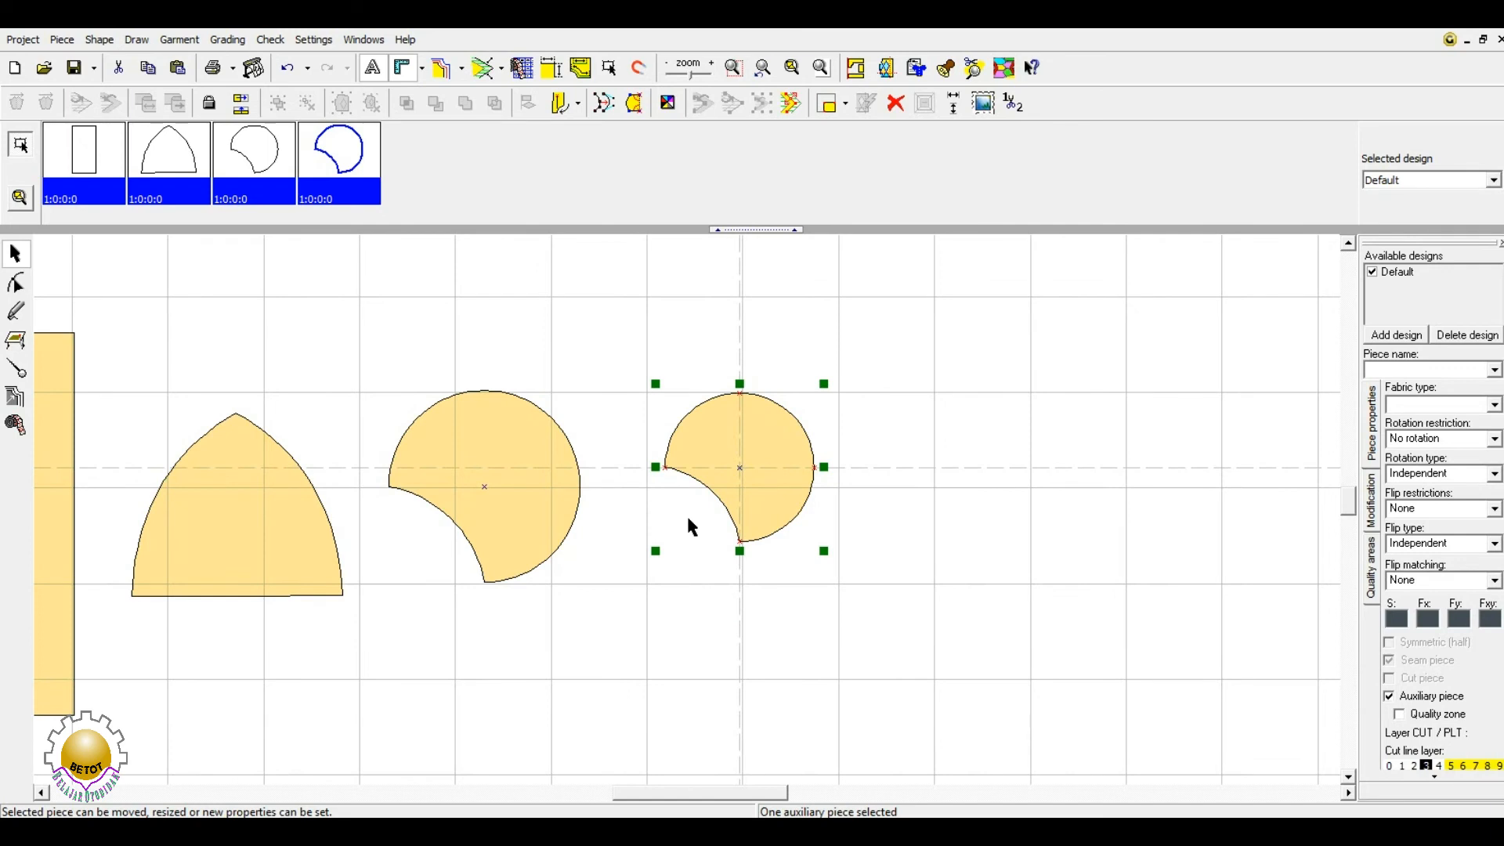
drag(271, 560, 300, 543)
drag(536, 430, 555, 447)
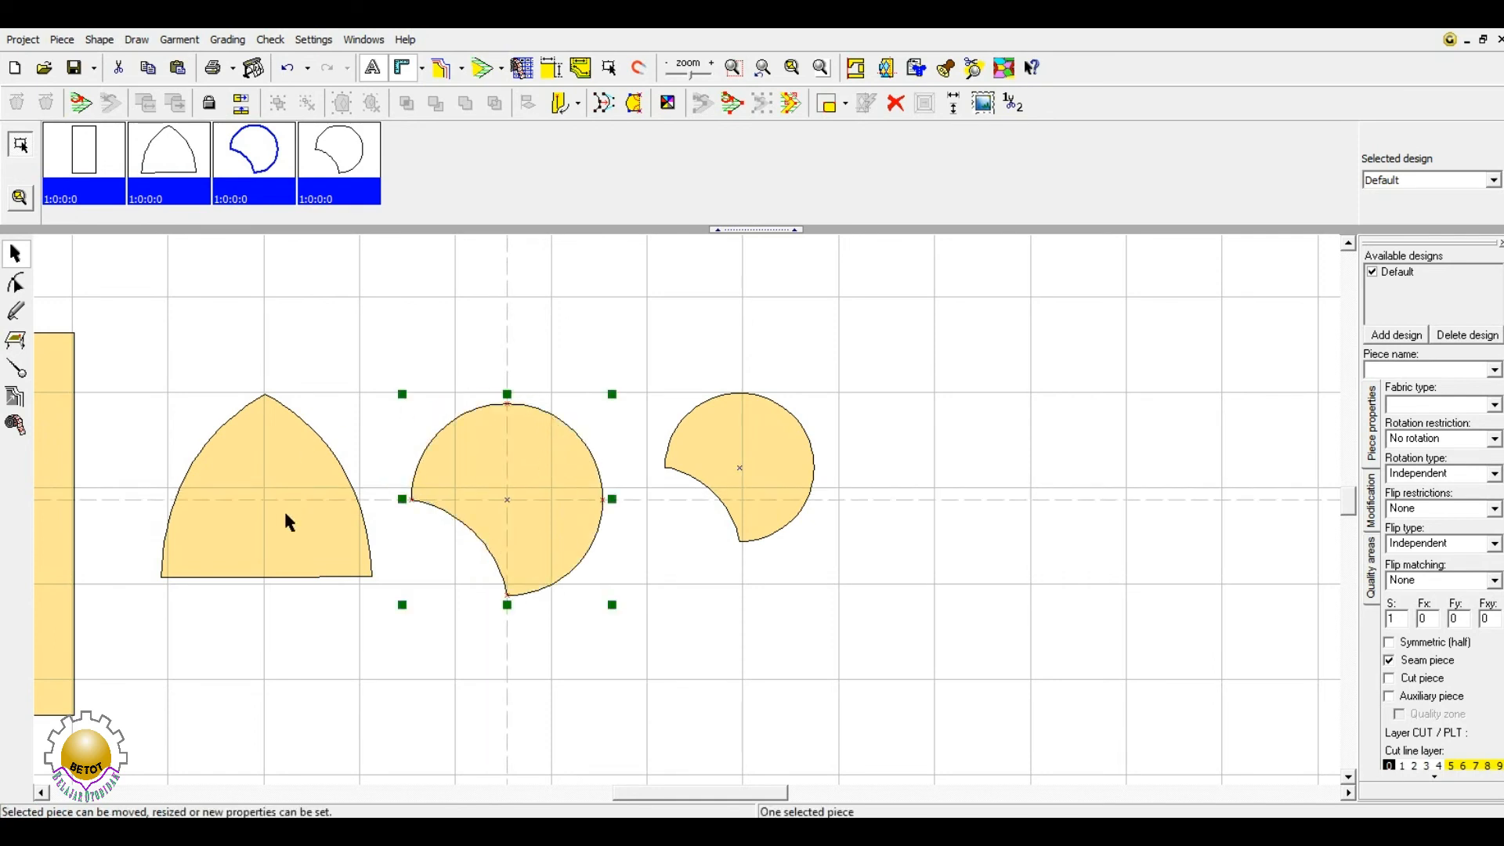
drag(286, 521, 317, 509)
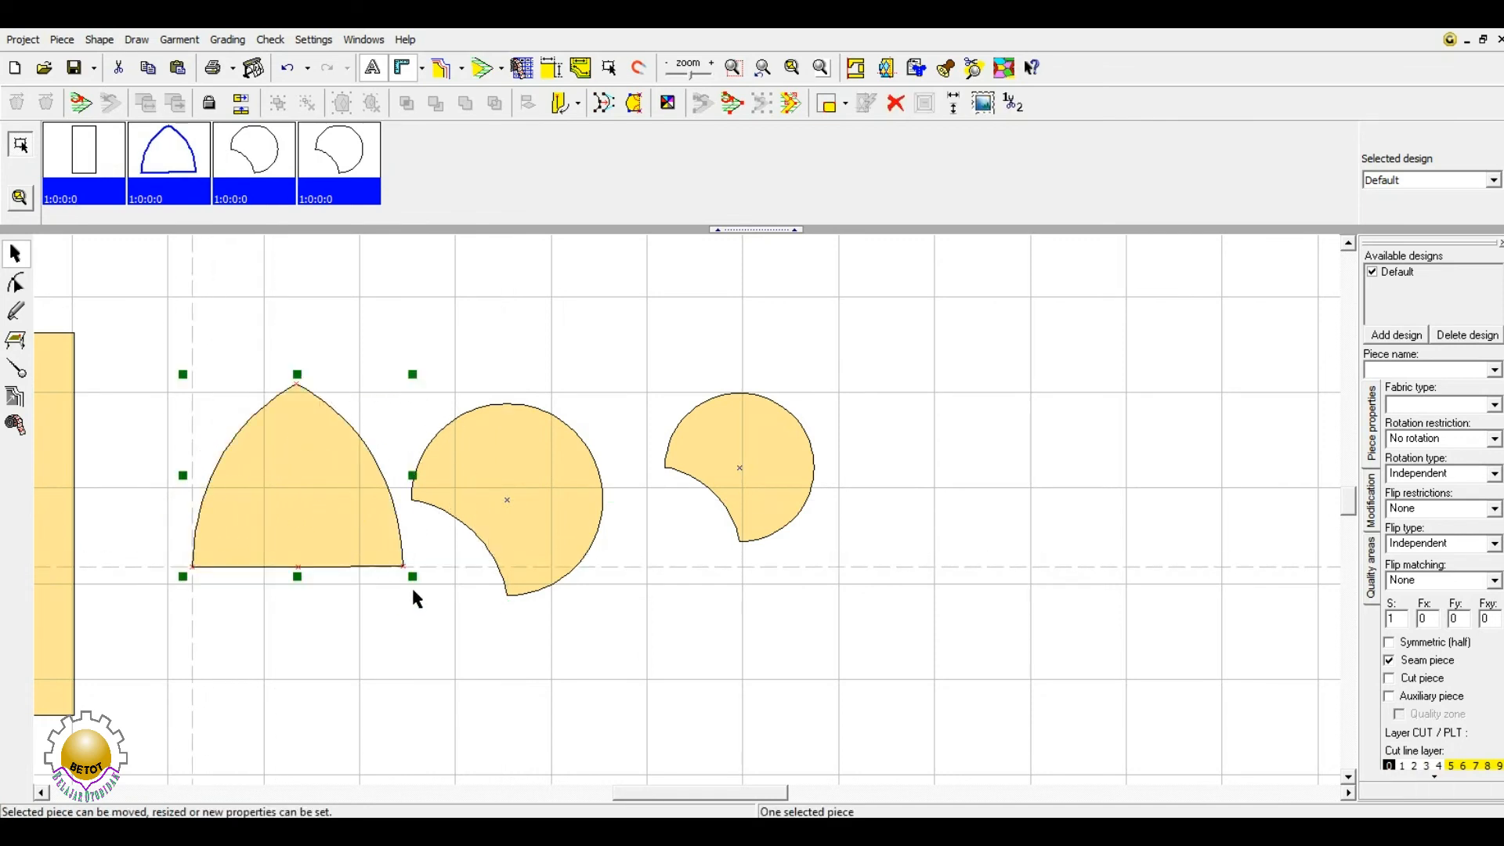
drag(406, 570, 509, 499)
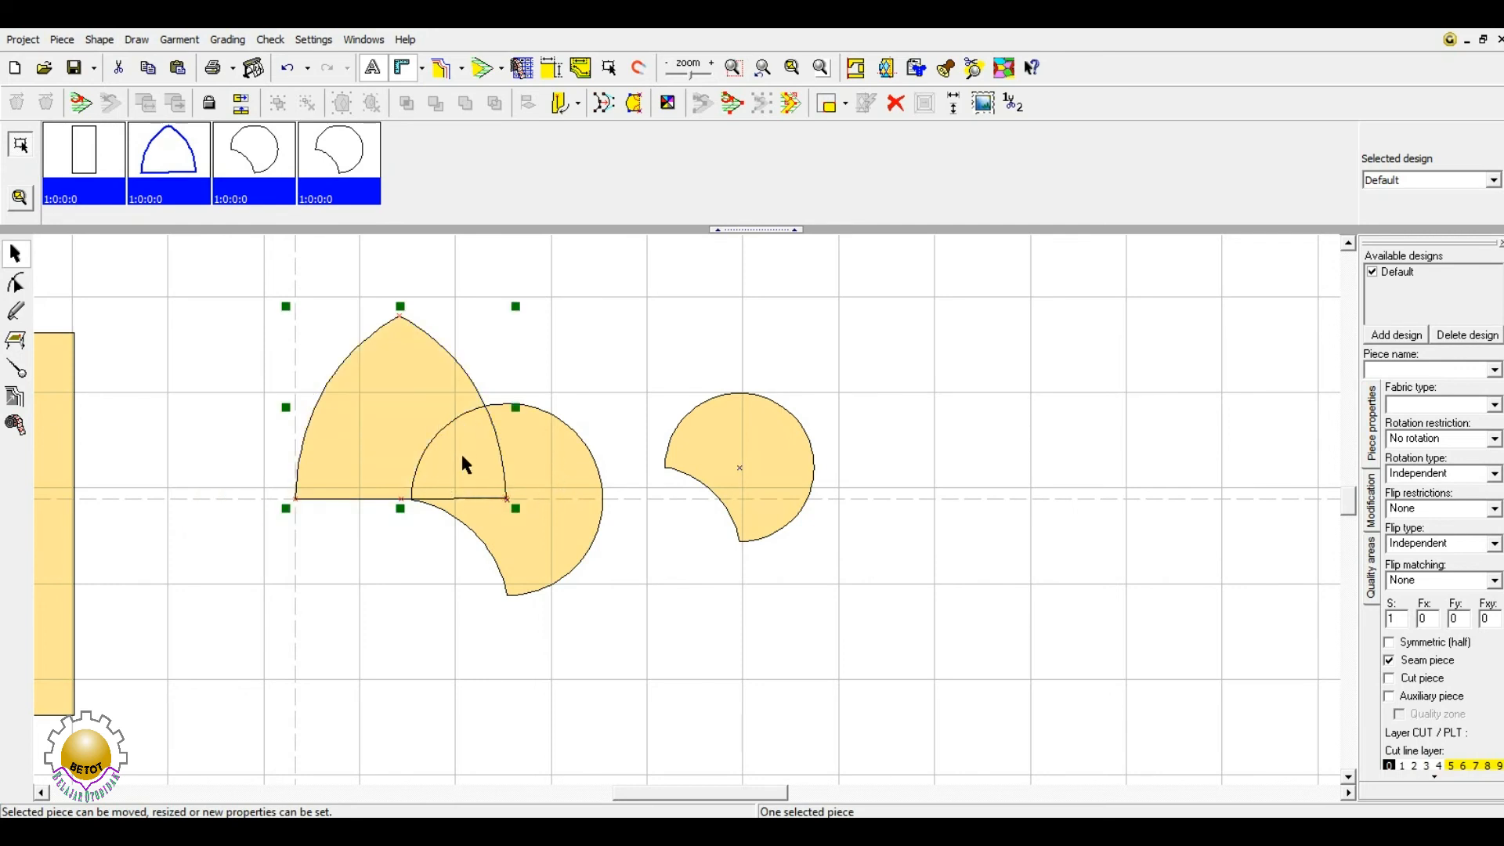
- Cut the arch's shape out of the circle piece, check the cut, then put the arch back
click(84, 366)
click(398, 366)
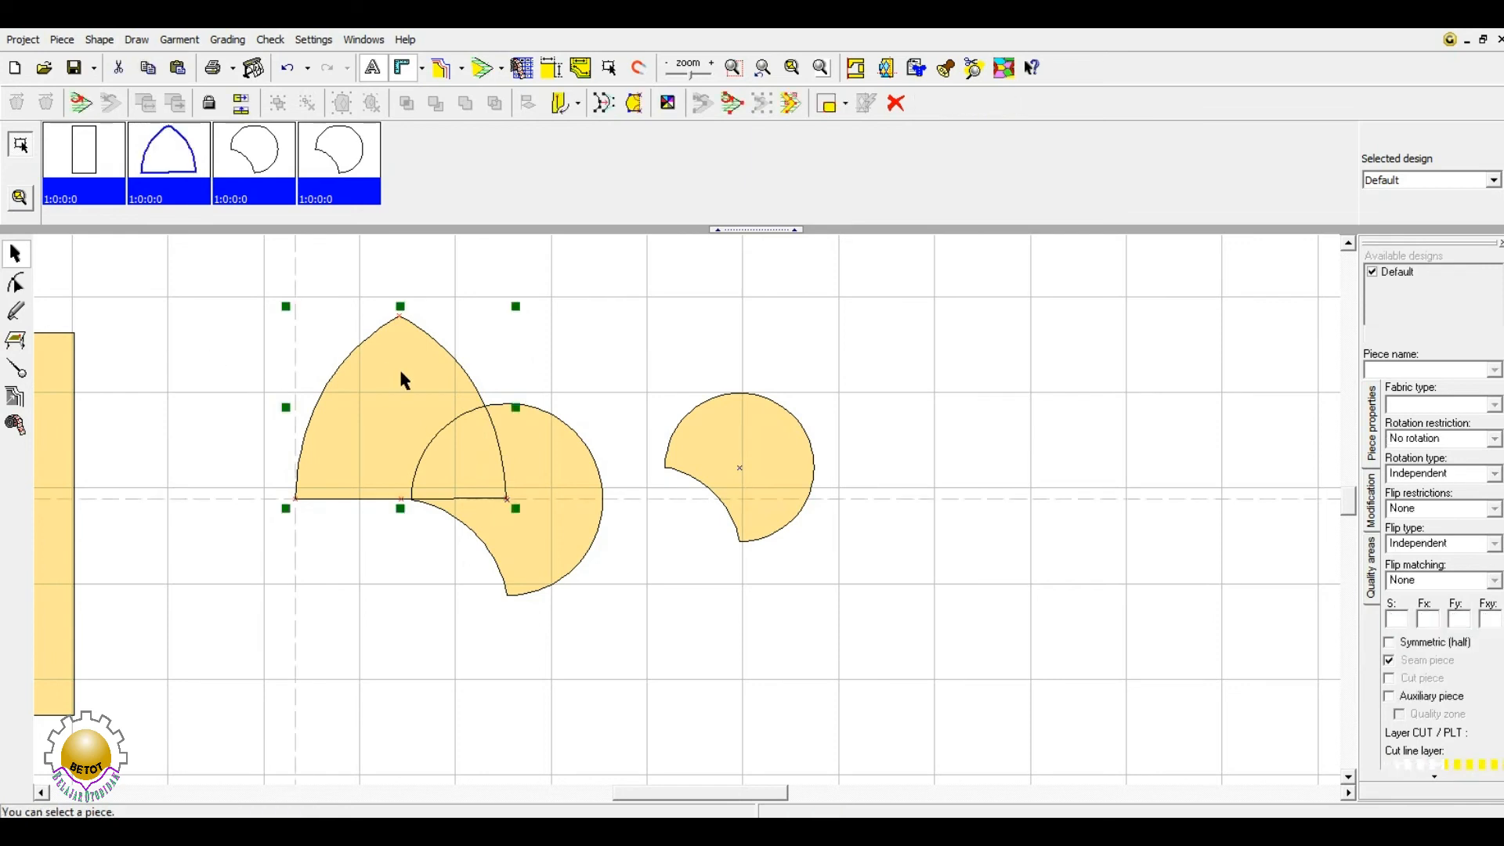
shift+click(573, 473)
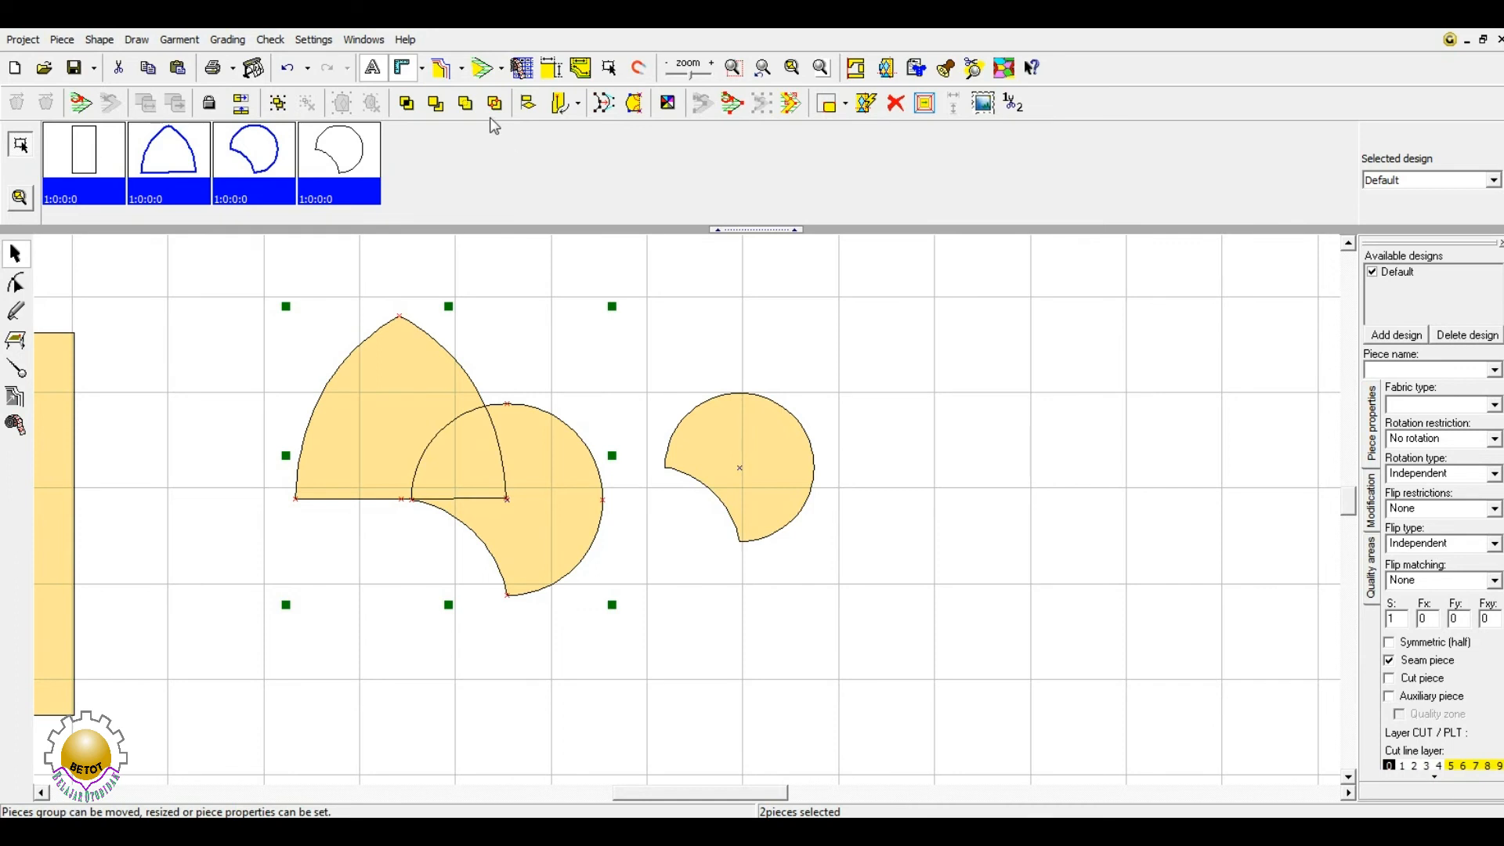
click(437, 105)
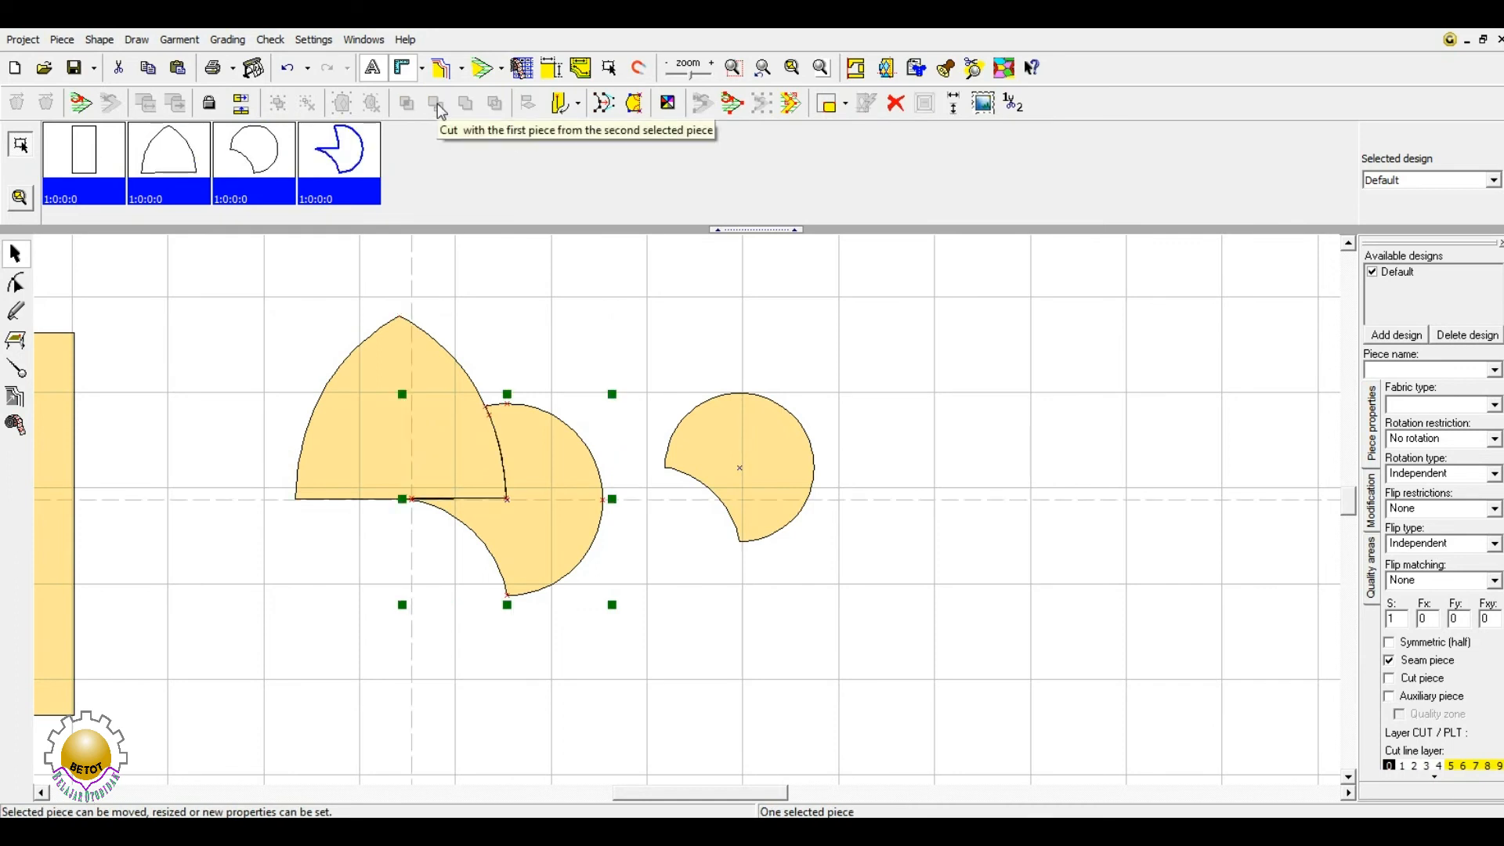
drag(428, 406, 329, 395)
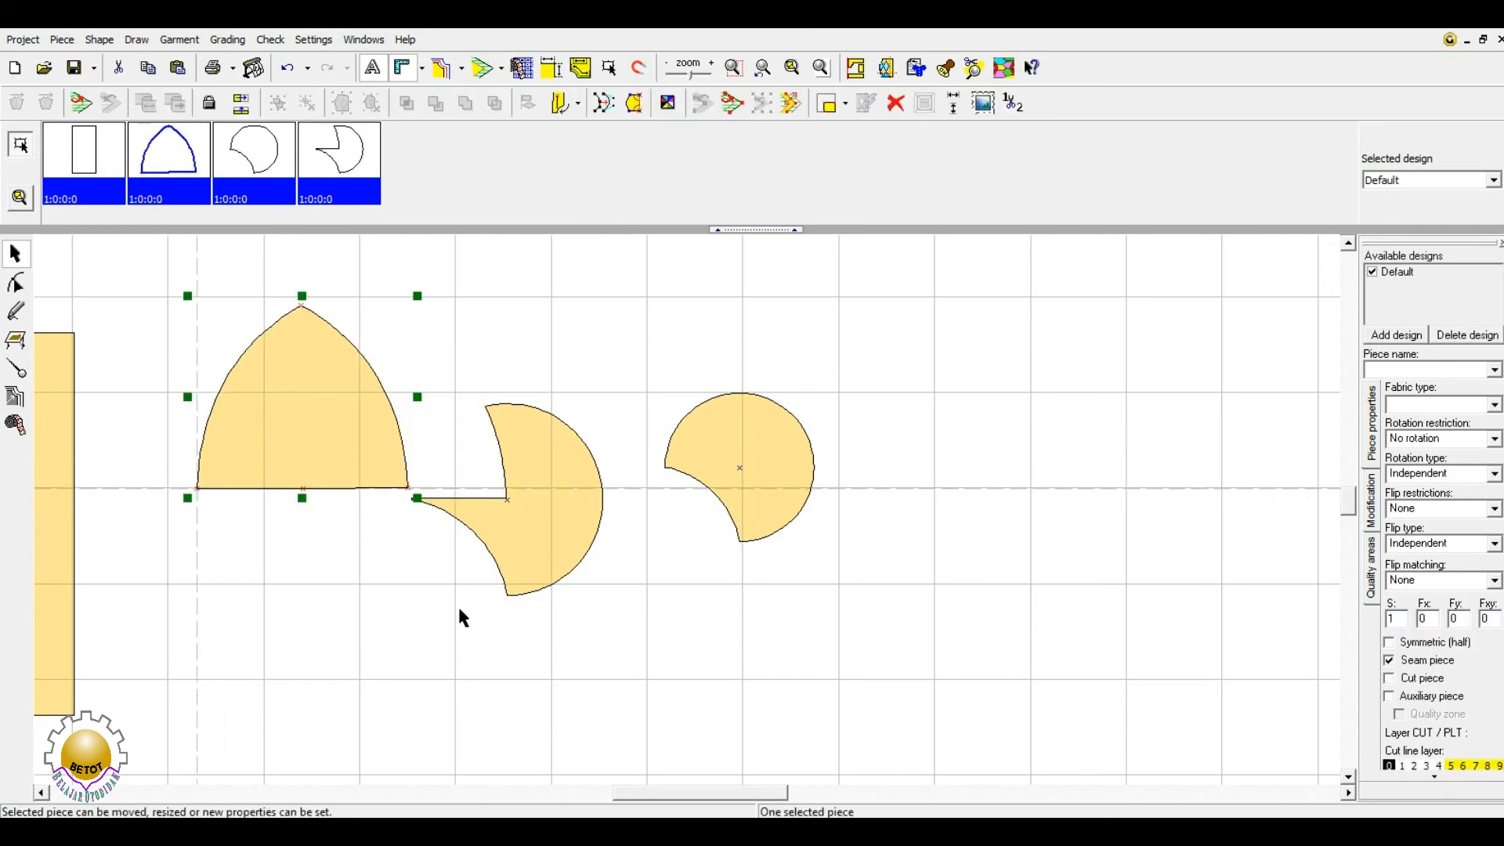
key(ctrl+z)
key(ctrl+z)
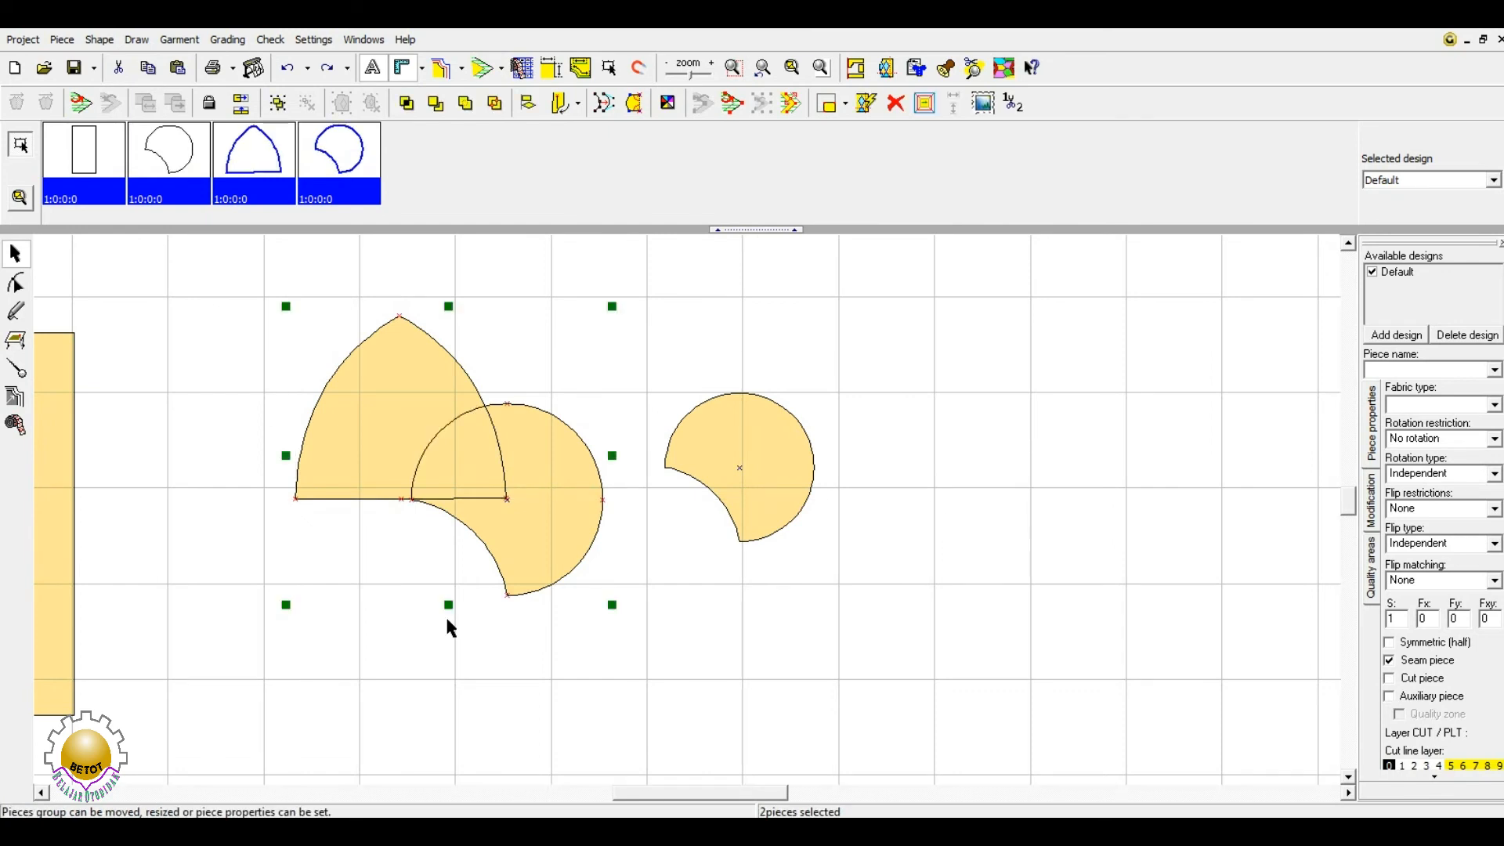
- Undo the cut to restore the full circle, then select both the arch and circle
click(376, 623)
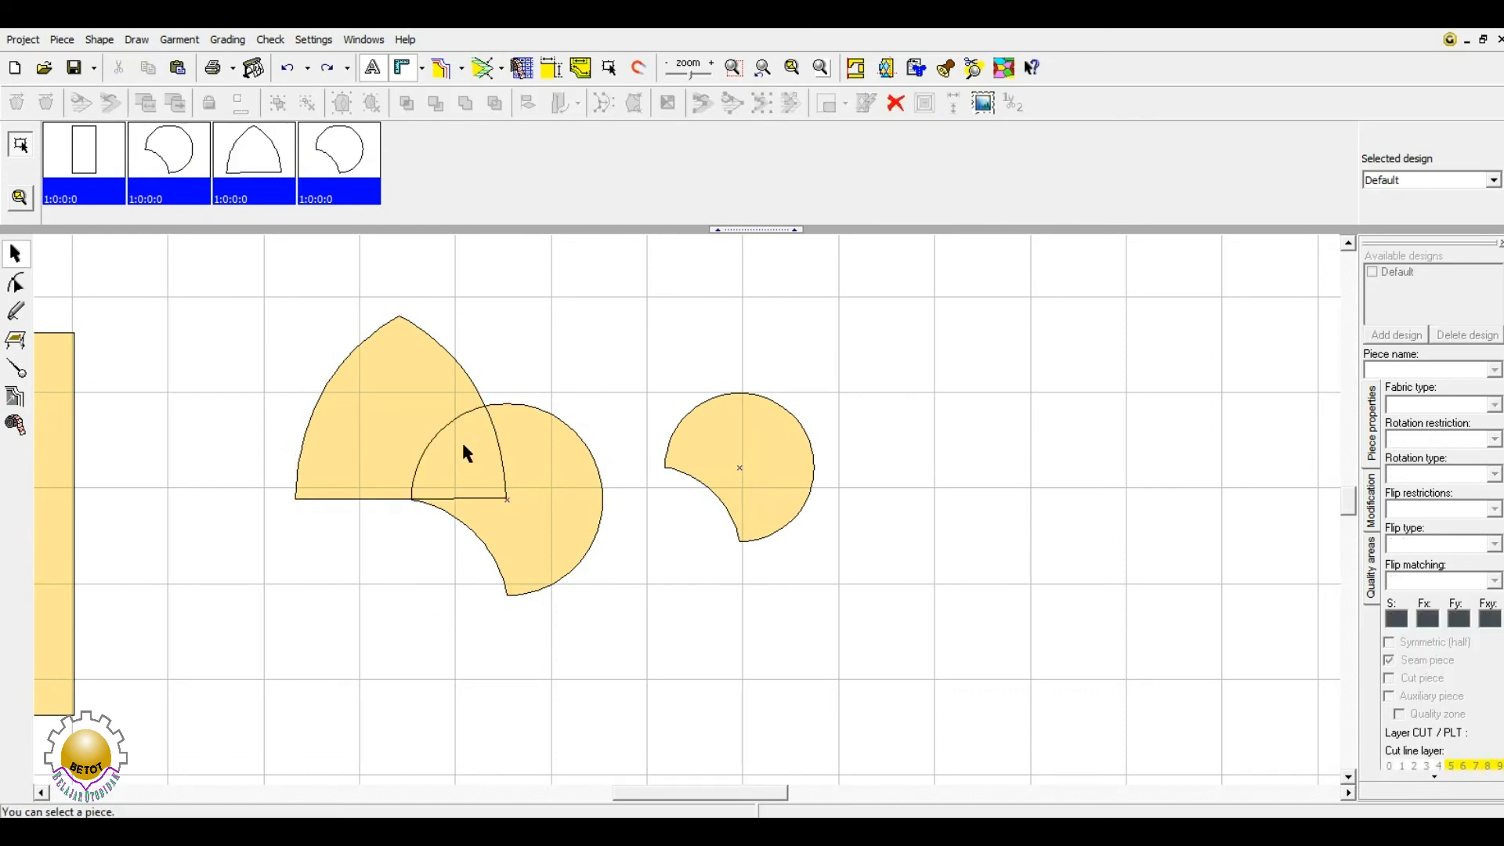
click(462, 464)
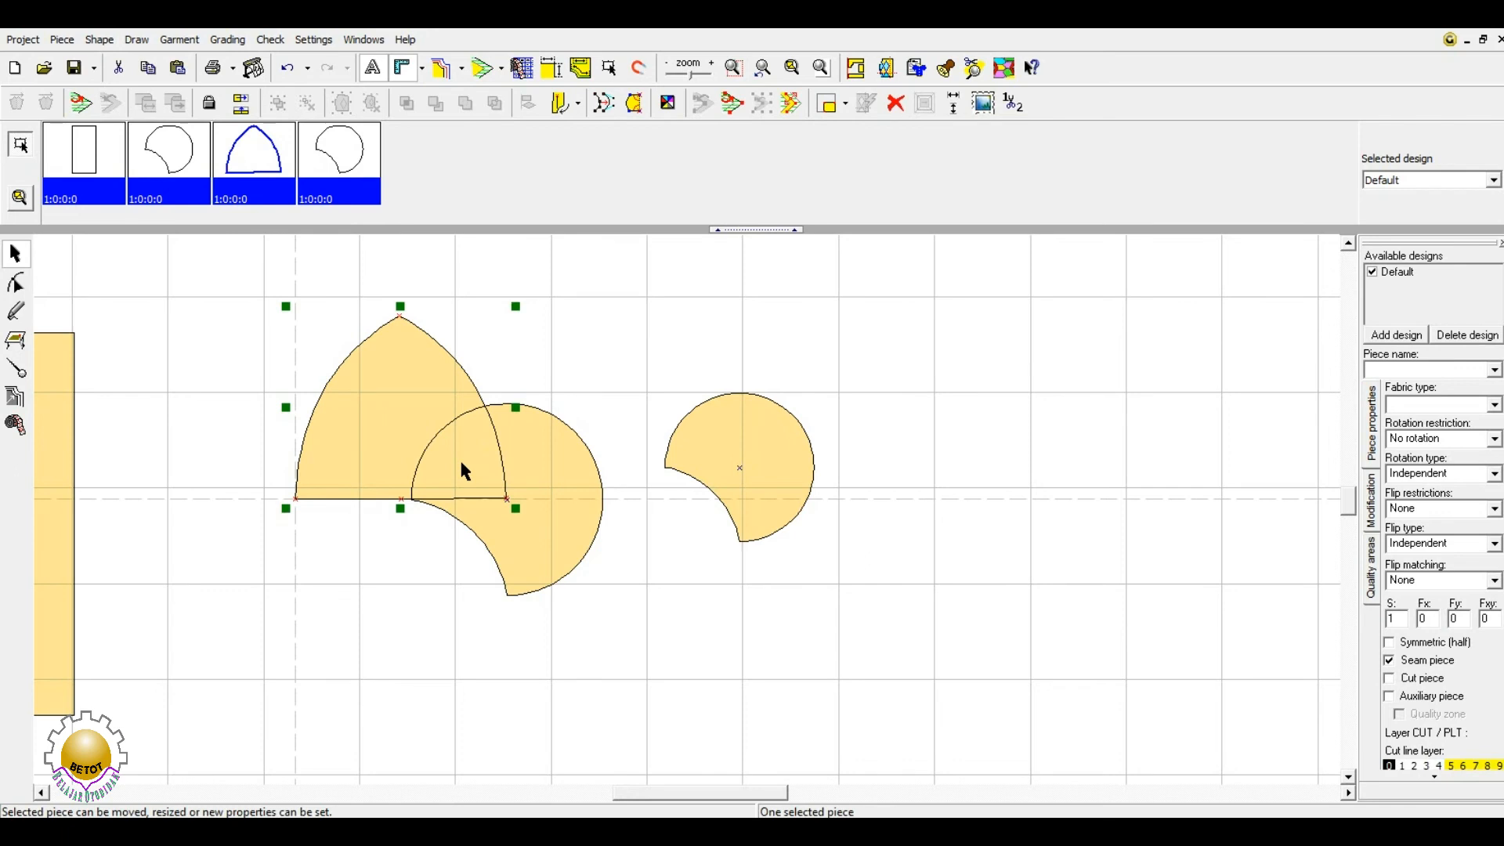
click(424, 637)
click(426, 434)
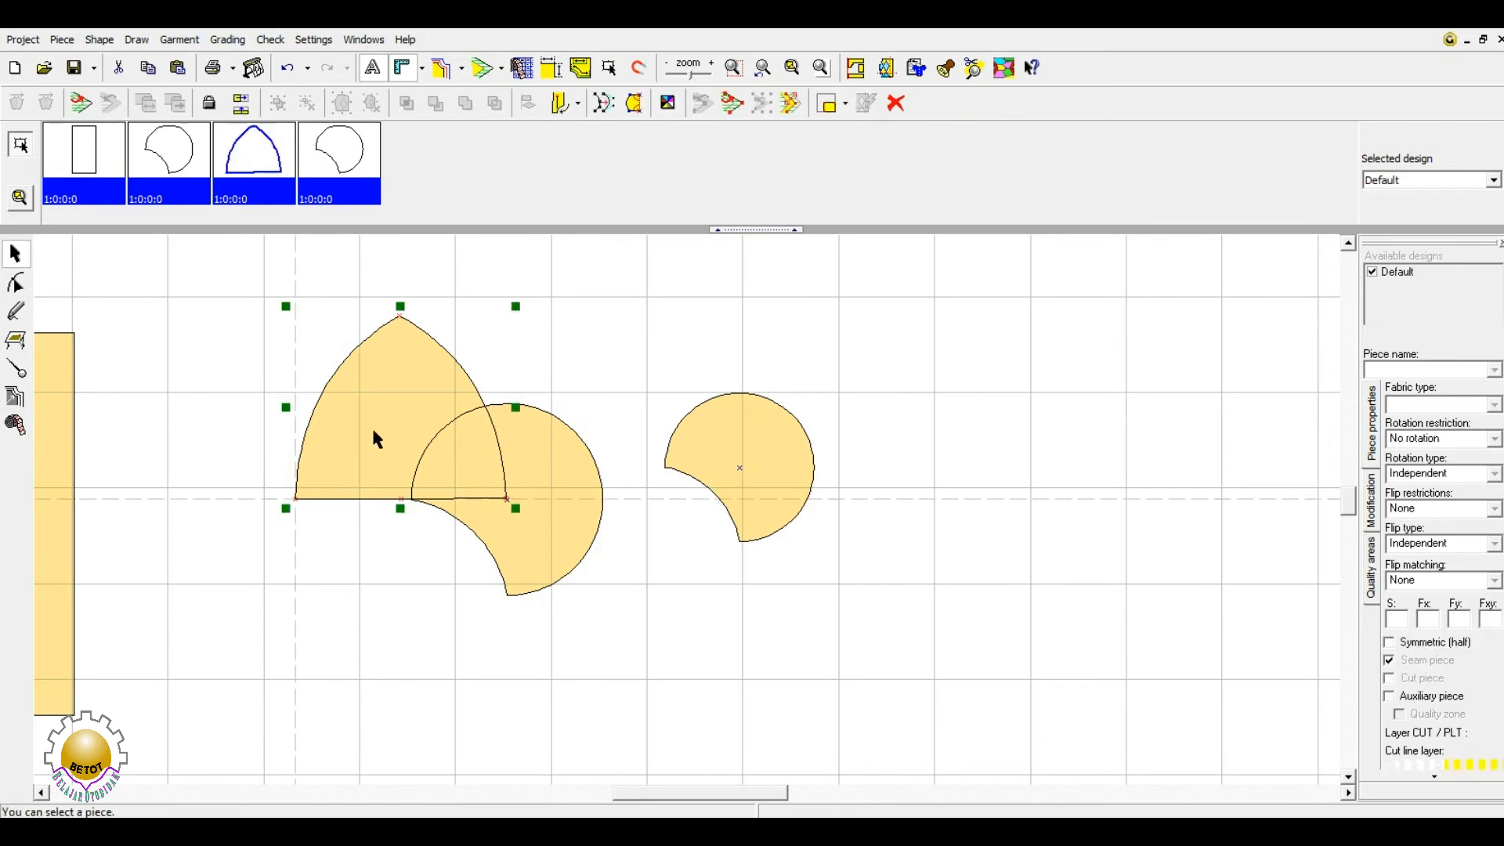
shift+click(569, 458)
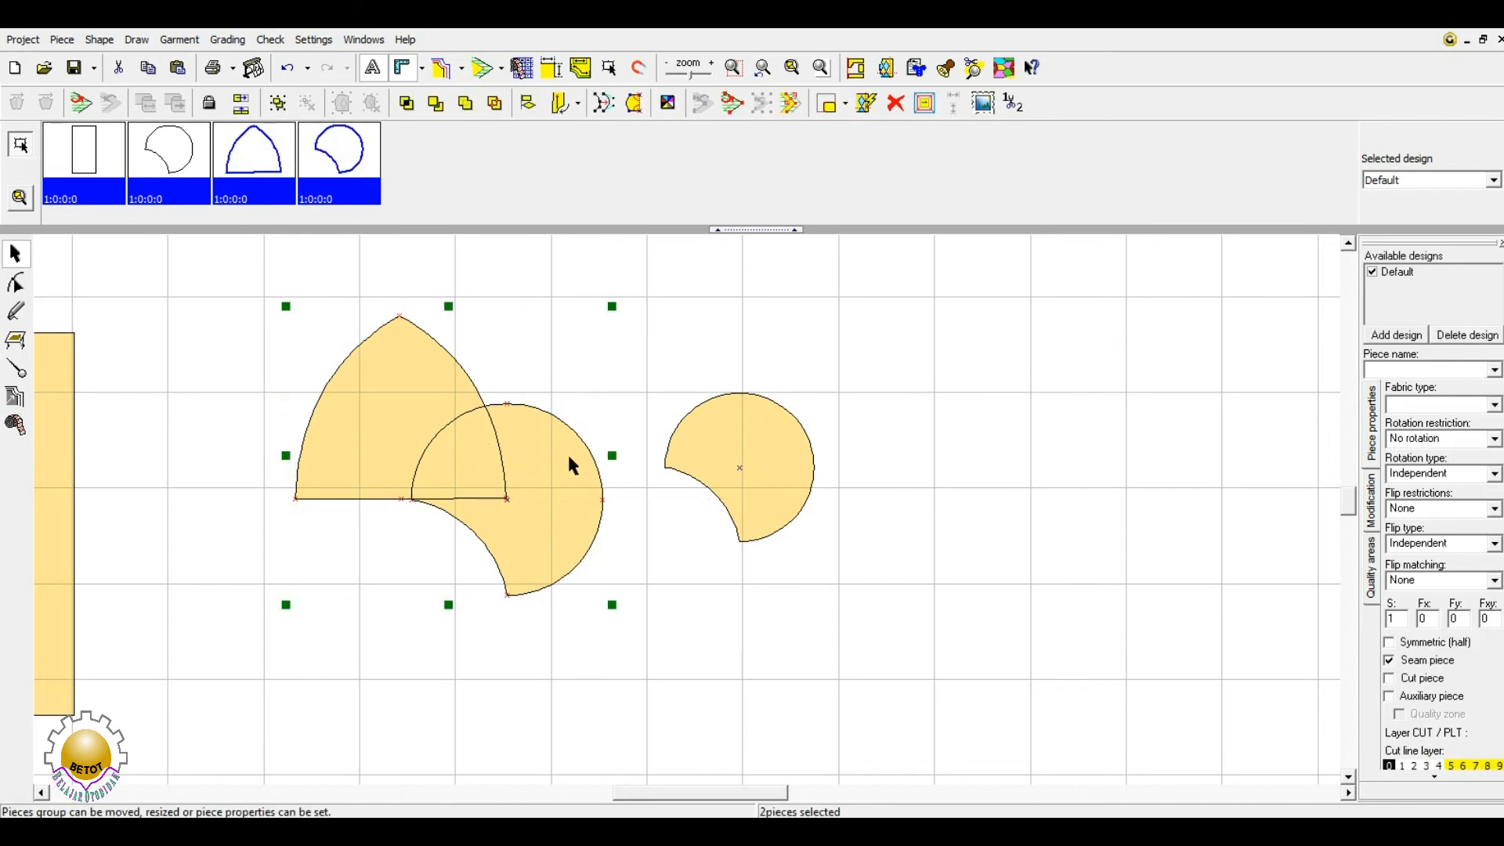
- Create a quarter-circle piece from the arch–circle overlap and place it above them
click(406, 108)
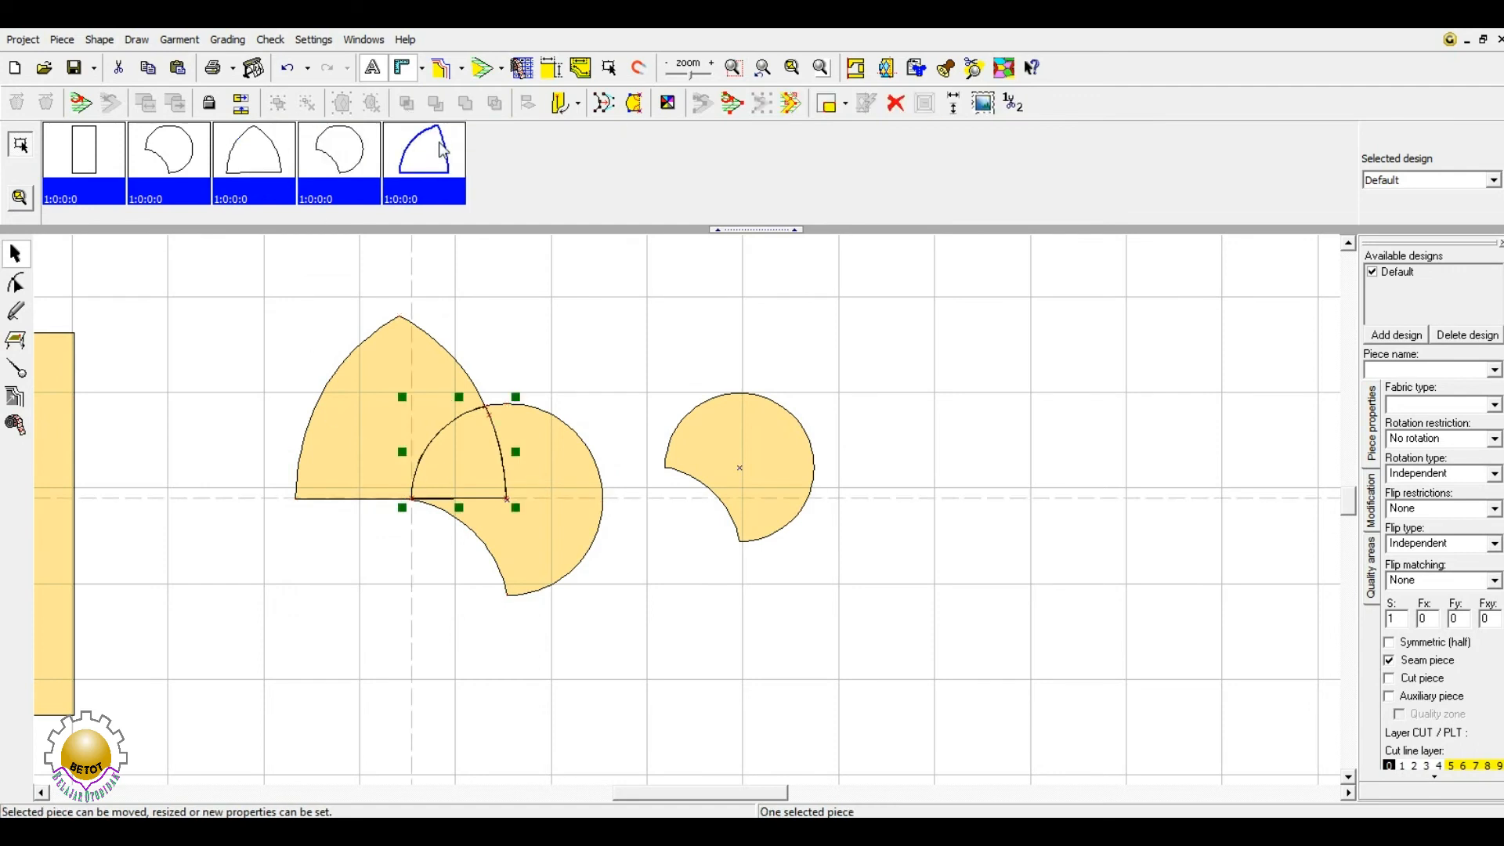
drag(435, 445, 528, 329)
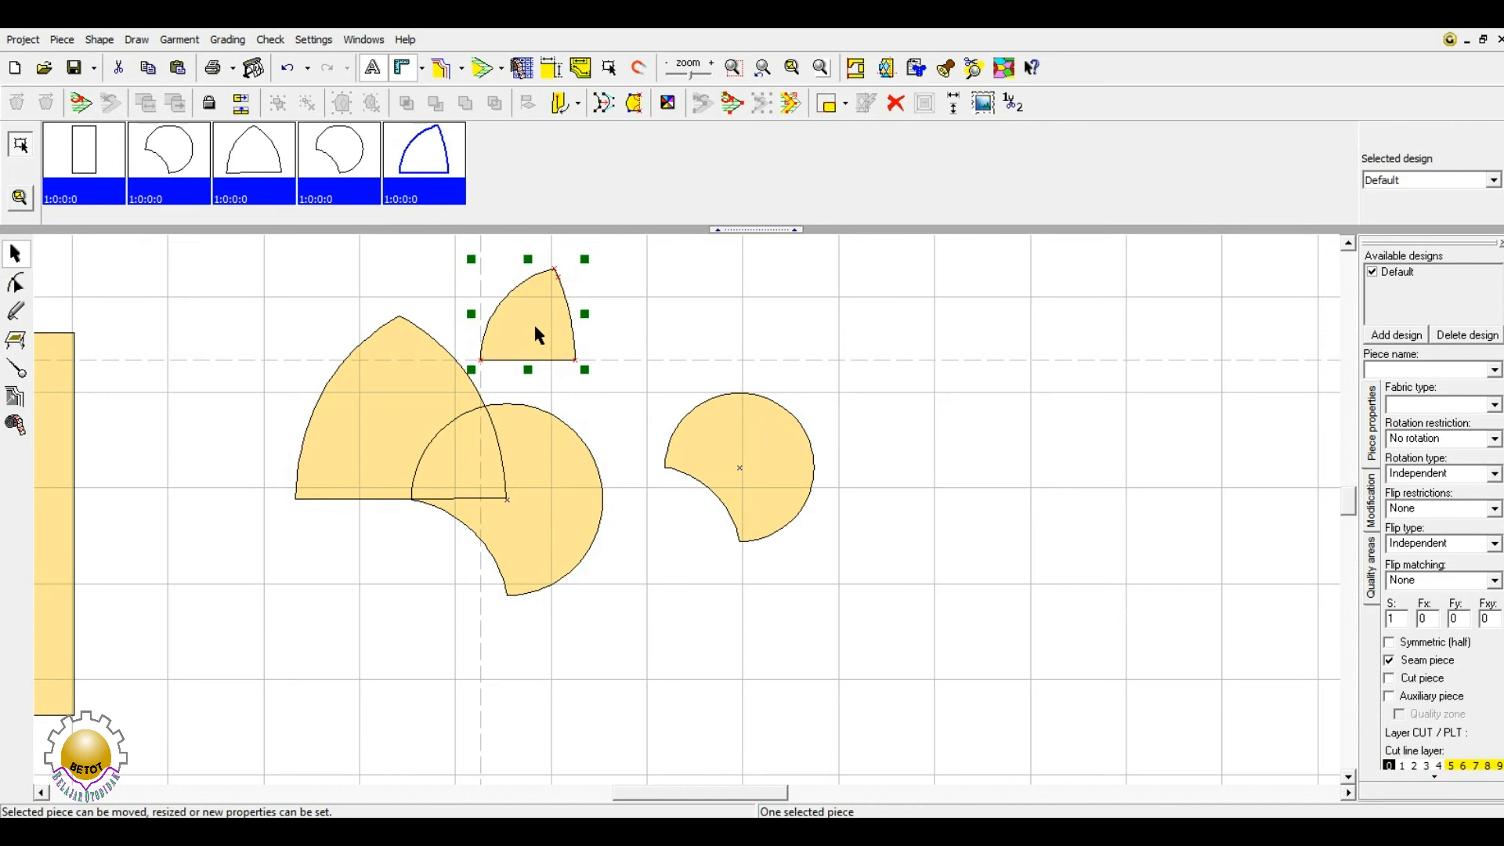
drag(538, 335, 578, 341)
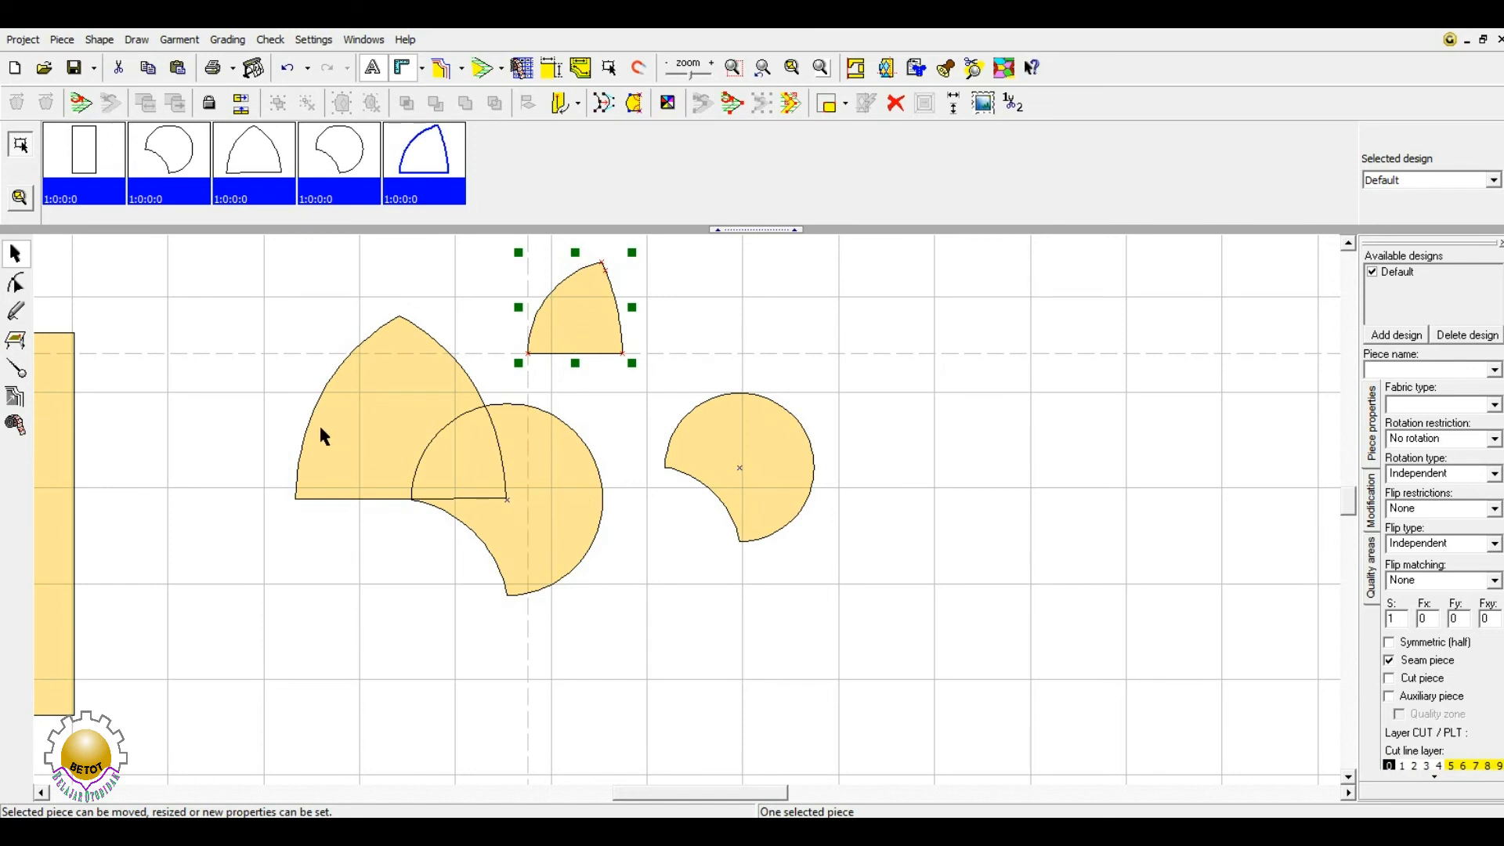
click(401, 412)
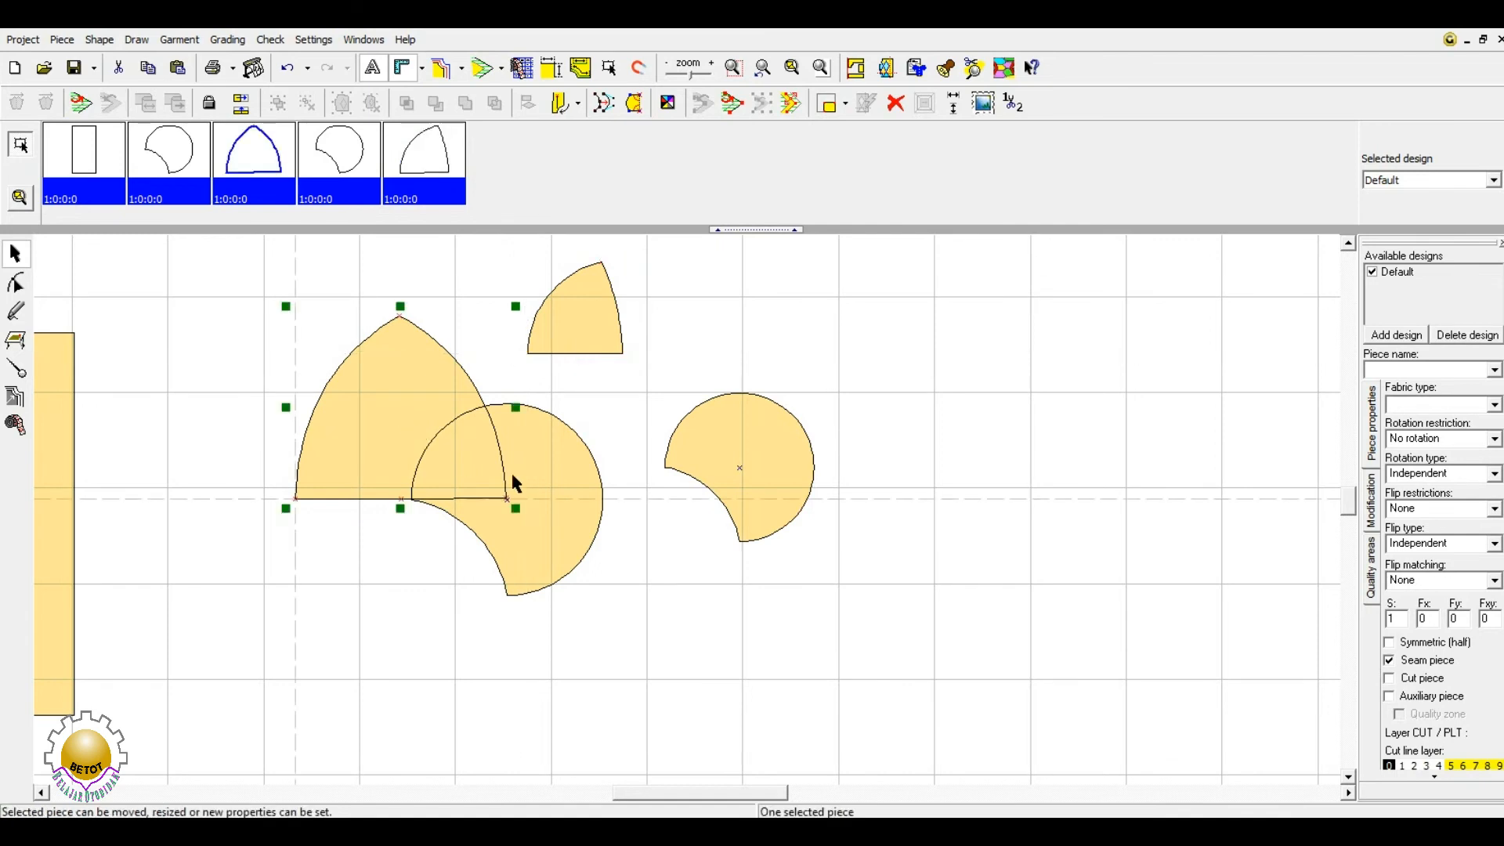
shift+click(564, 469)
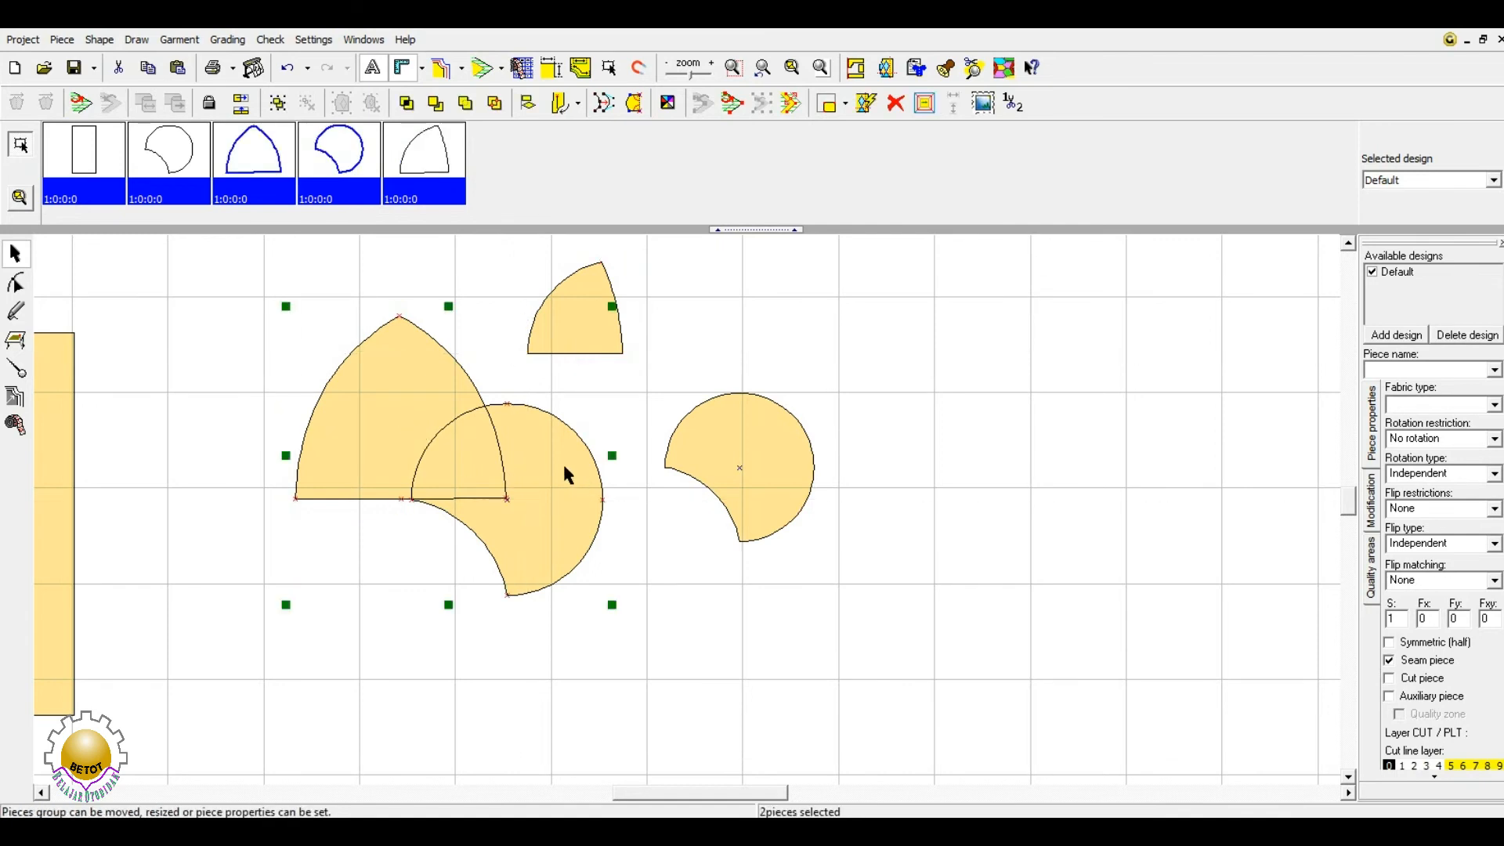
- Try joining the arch and circle into one piece, undo the join, and nudge the arch right
click(467, 105)
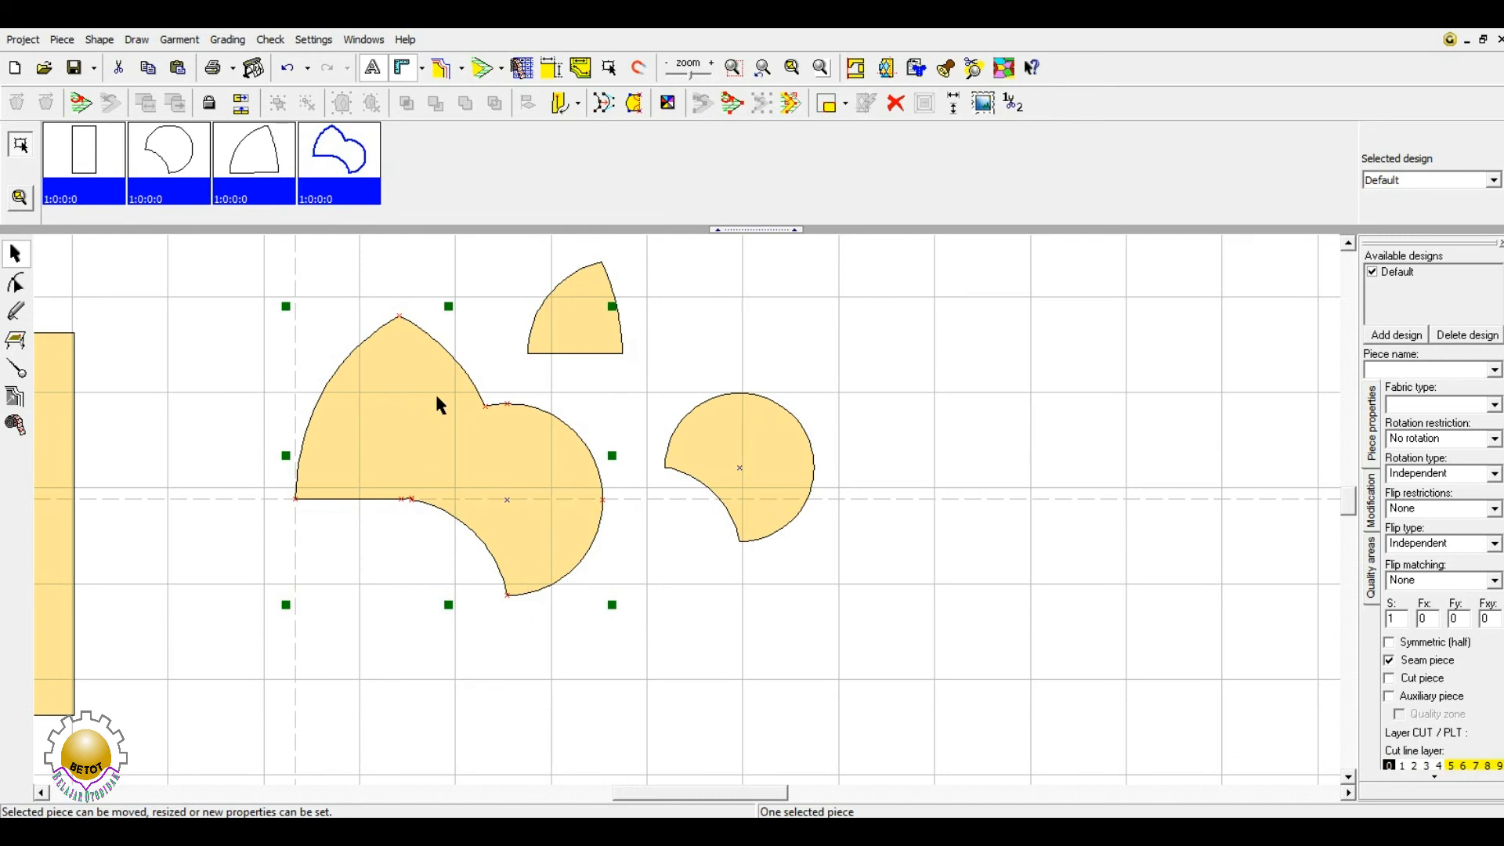
key(ctrl+z)
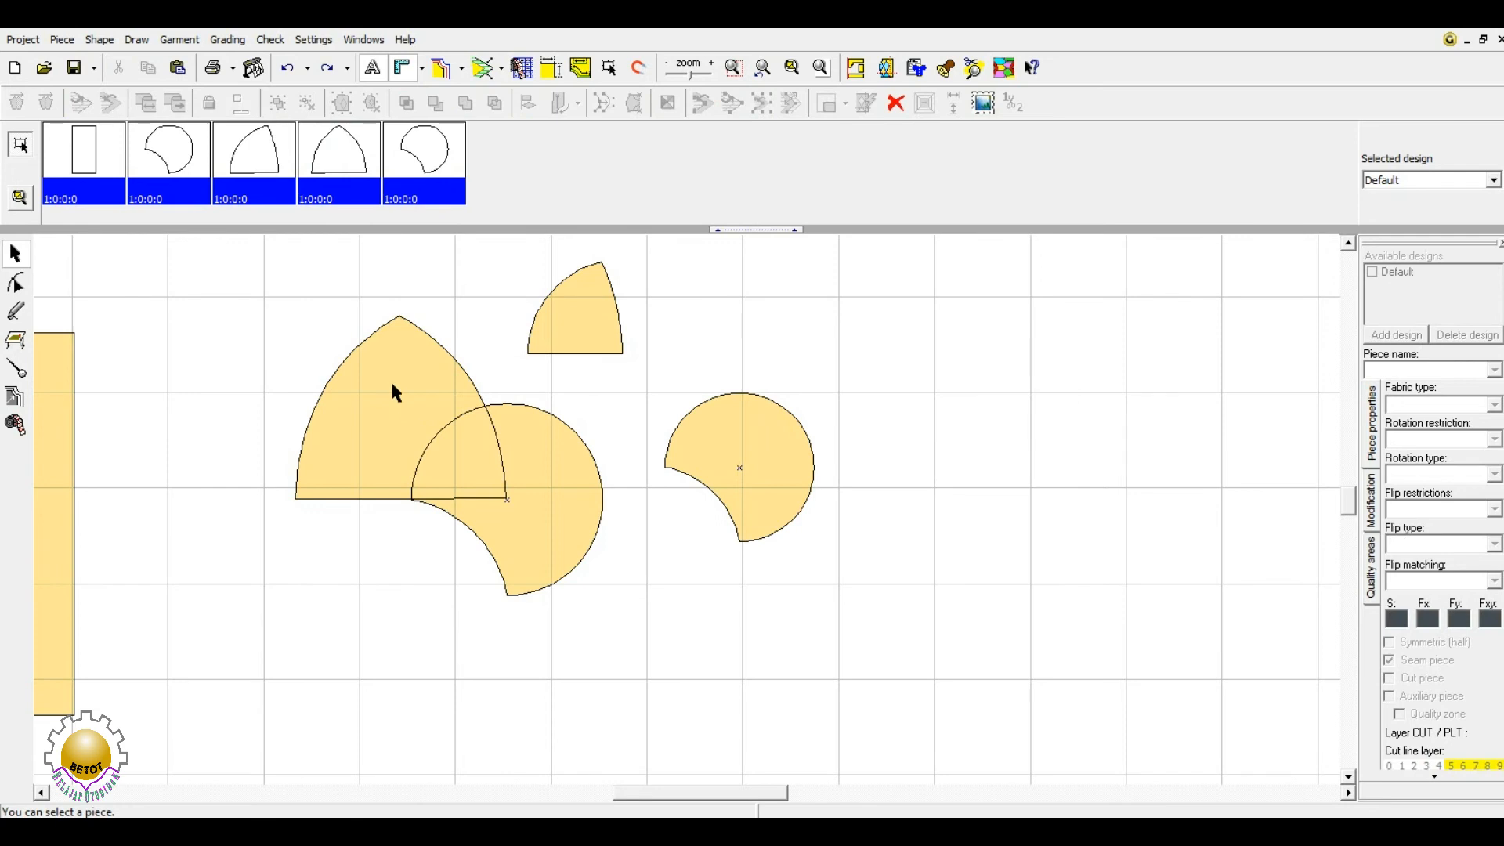
drag(390, 380, 404, 378)
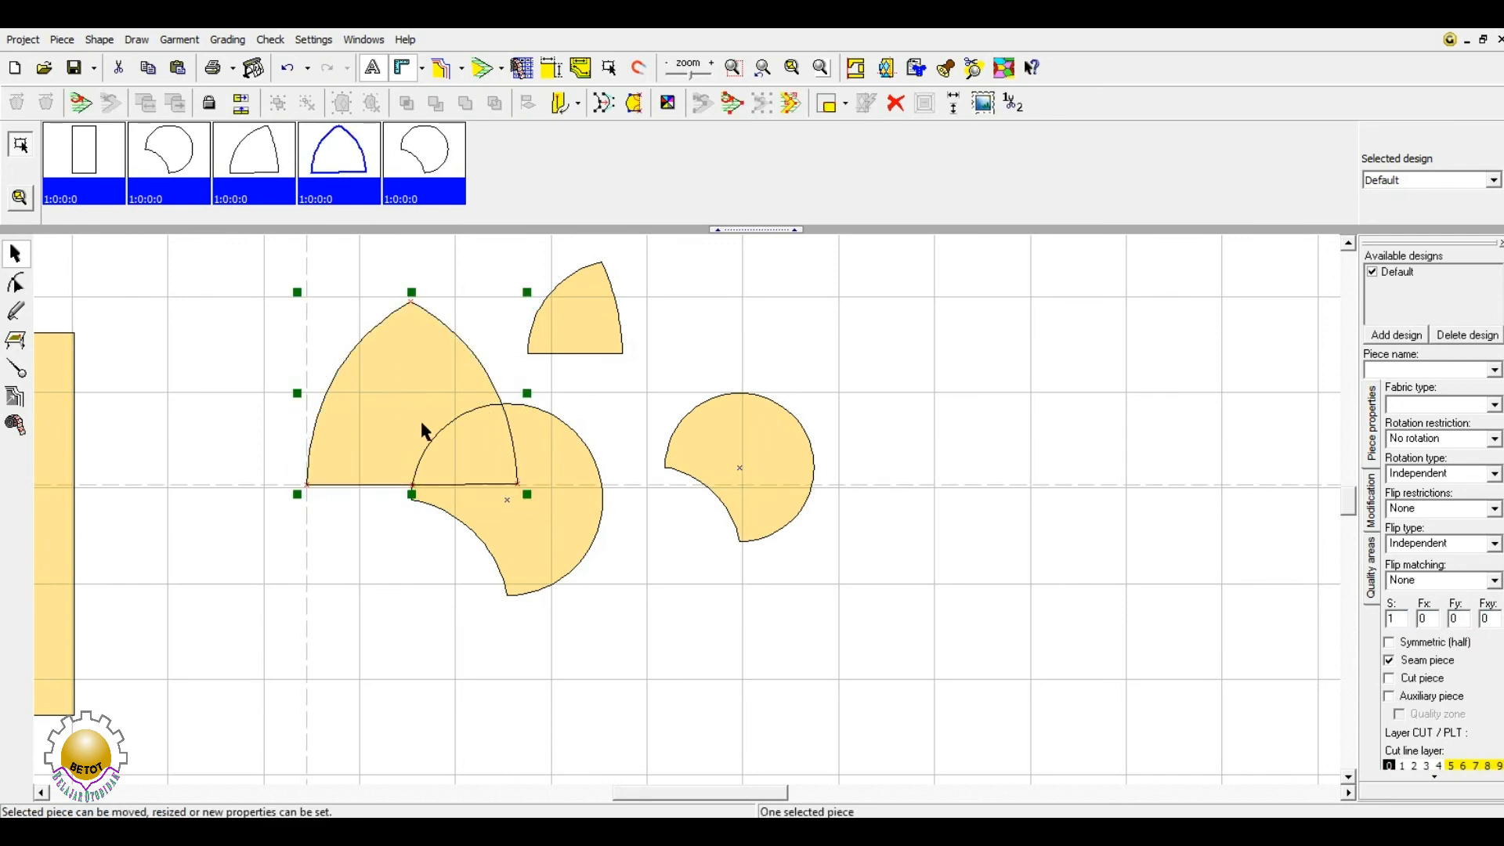
- Cut the arch's overlap out of the round piece to leave a notch
drag(423, 433, 395, 417)
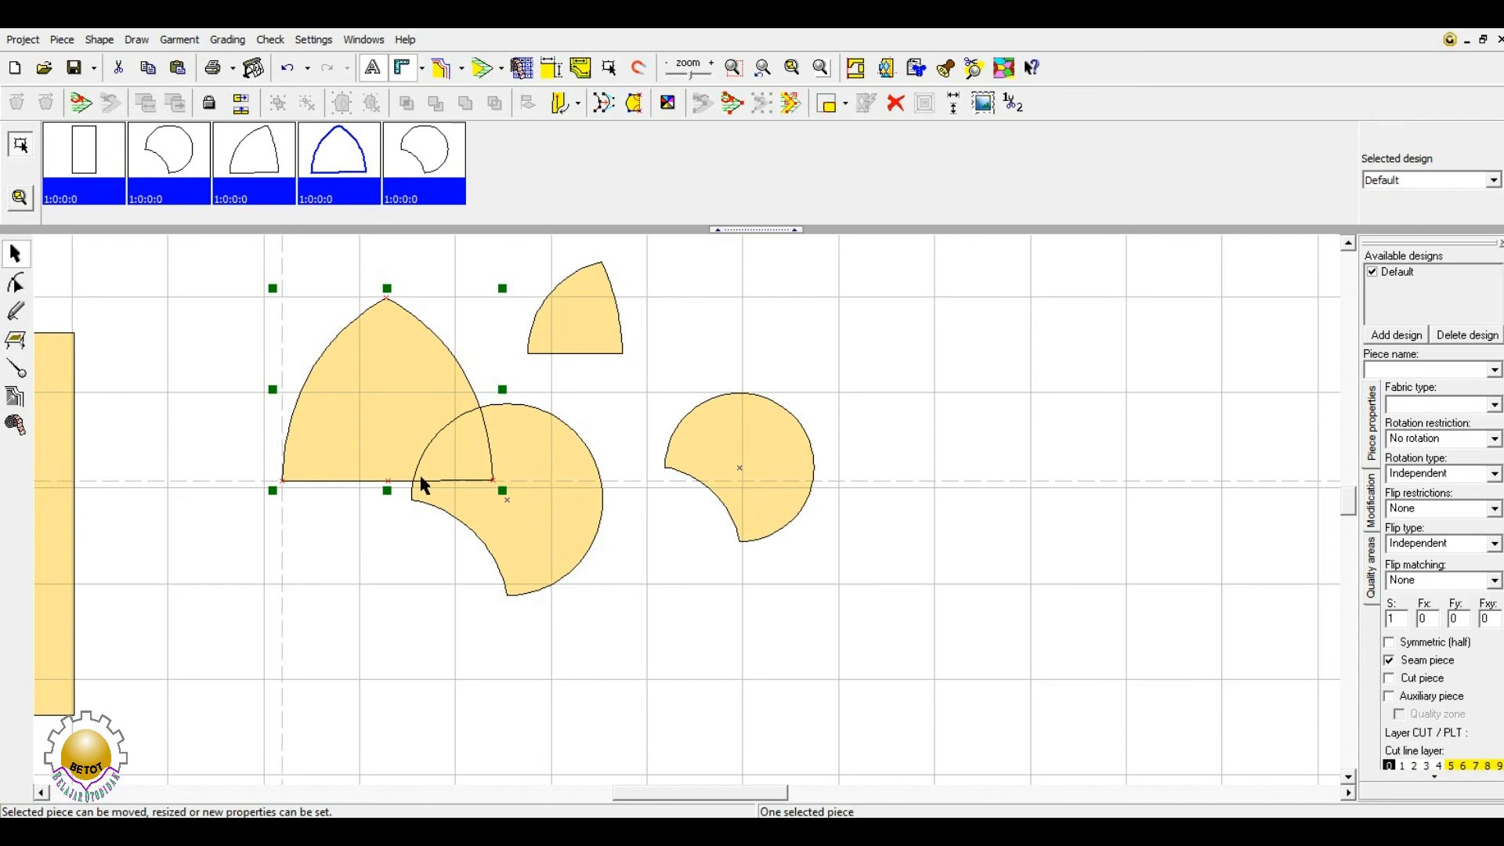
click(378, 549)
click(573, 486)
shift+click(379, 430)
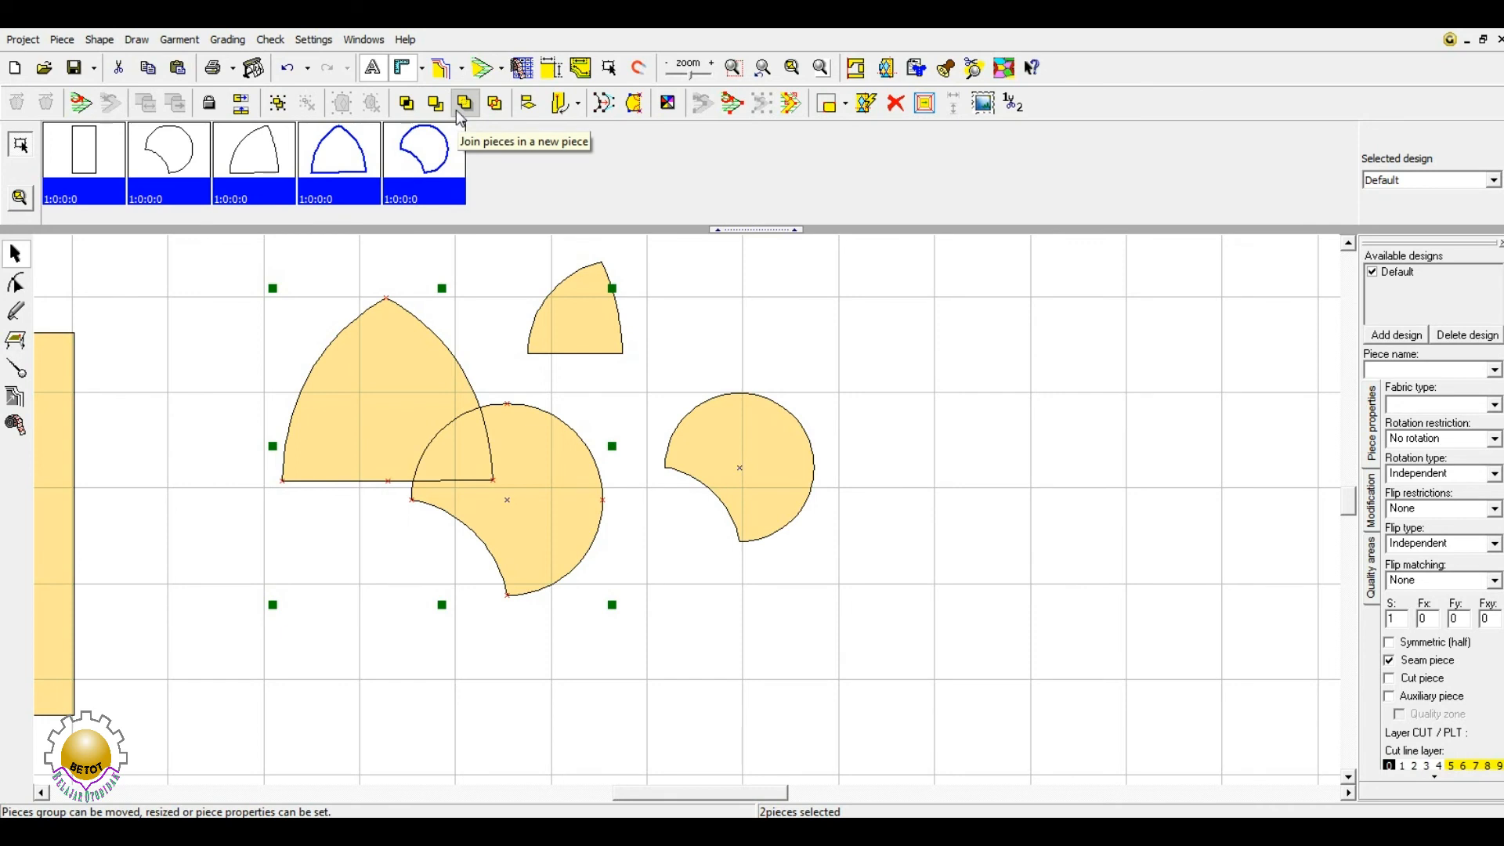
click(436, 104)
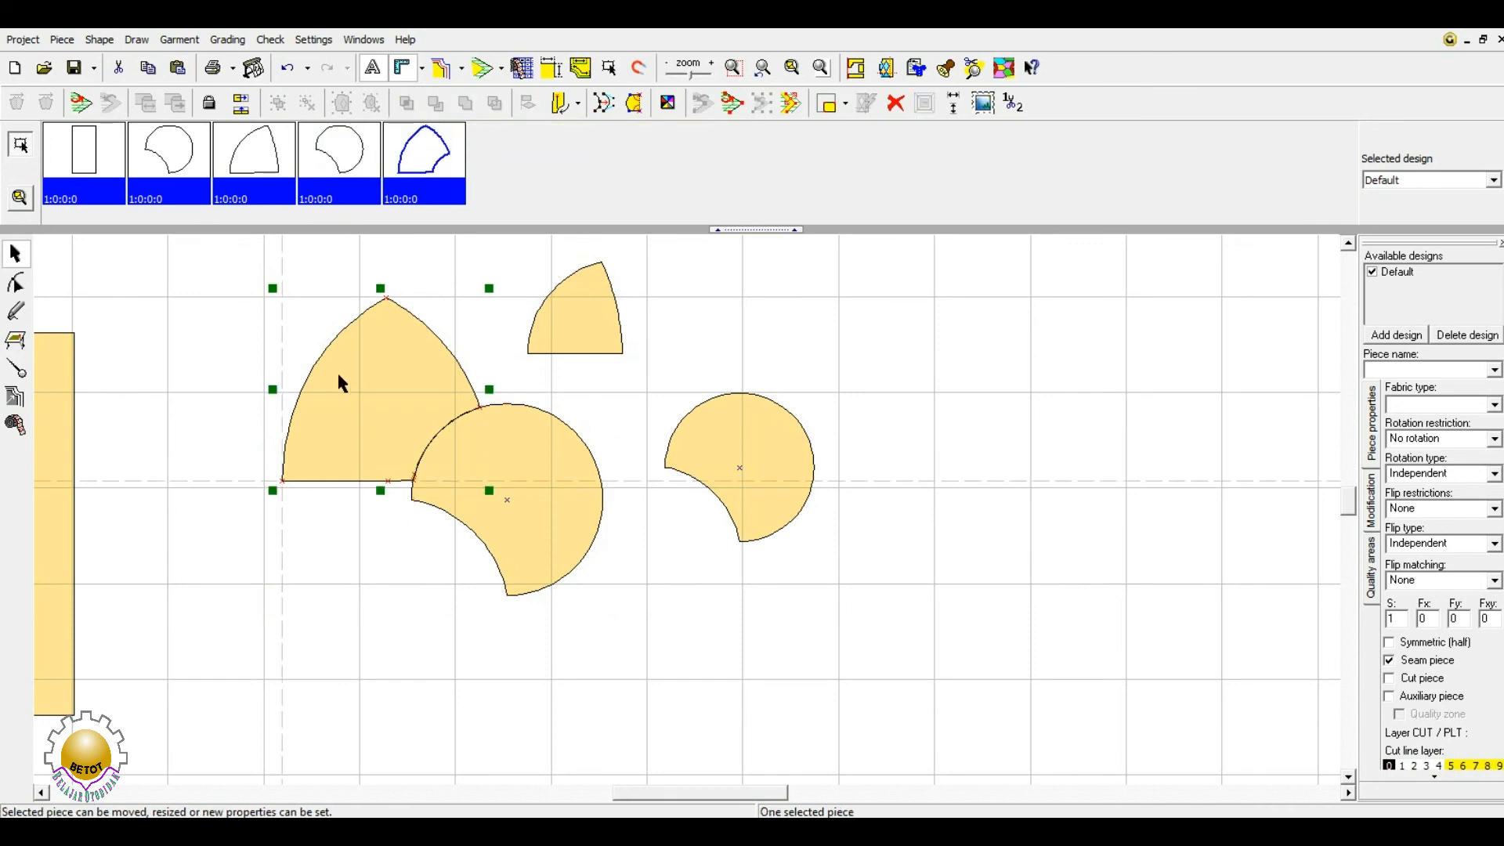
- Move the arch piece to the lower left, clear of the notched circle
click(371, 603)
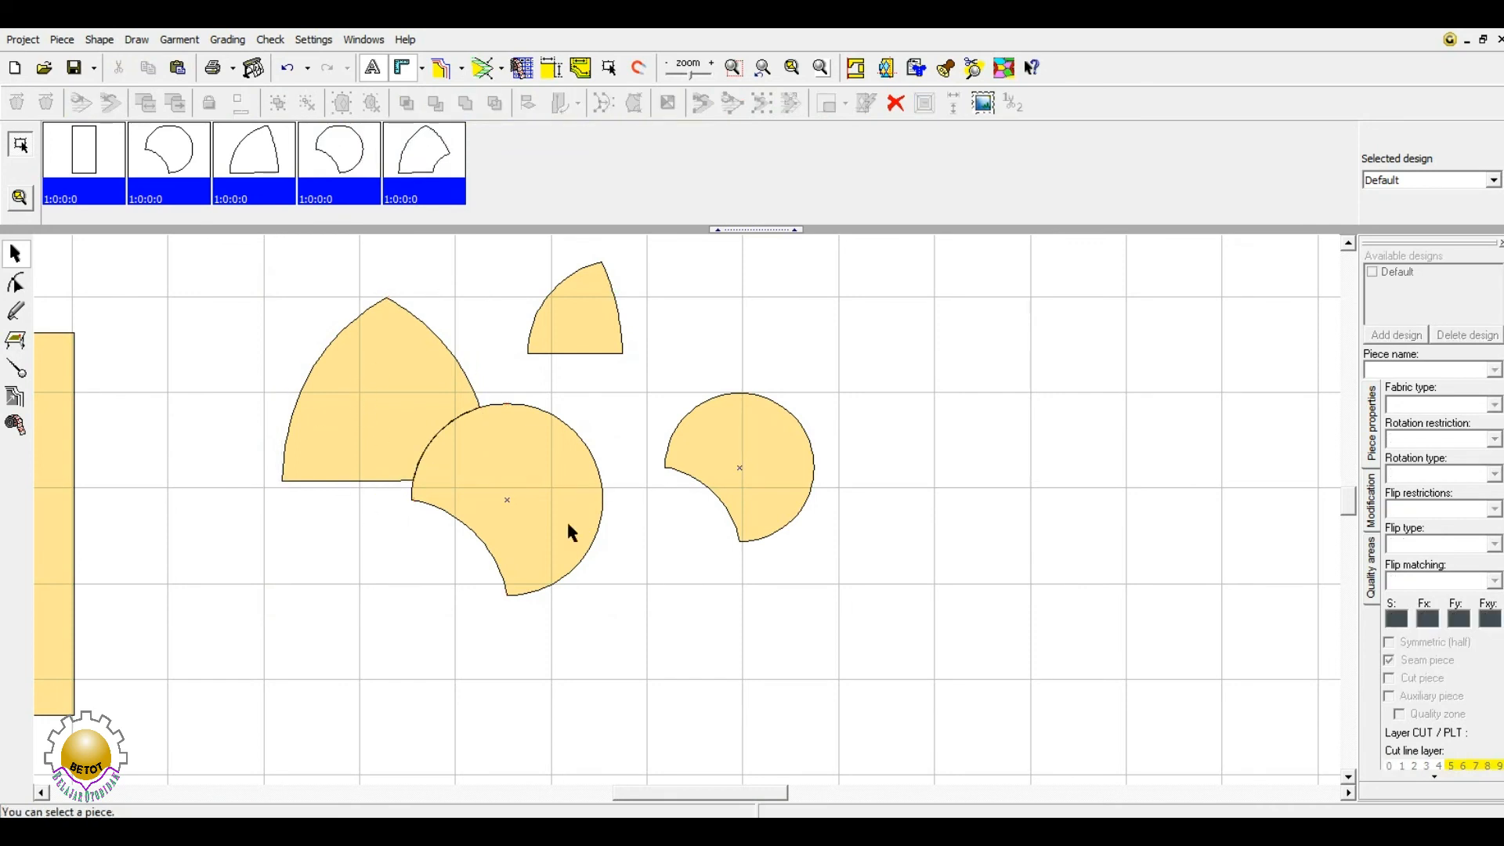
click(537, 553)
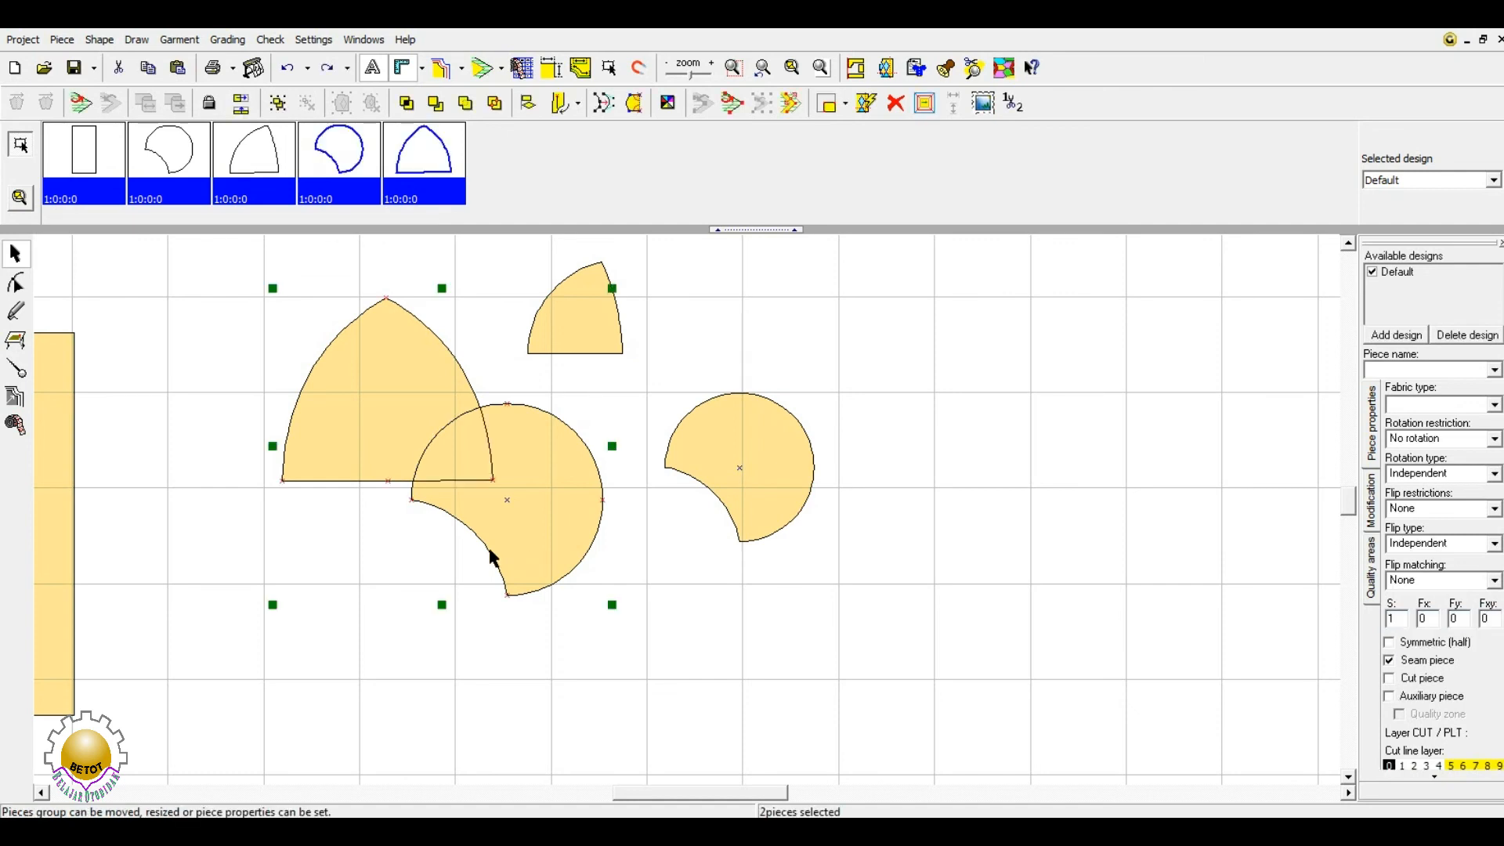
click(305, 629)
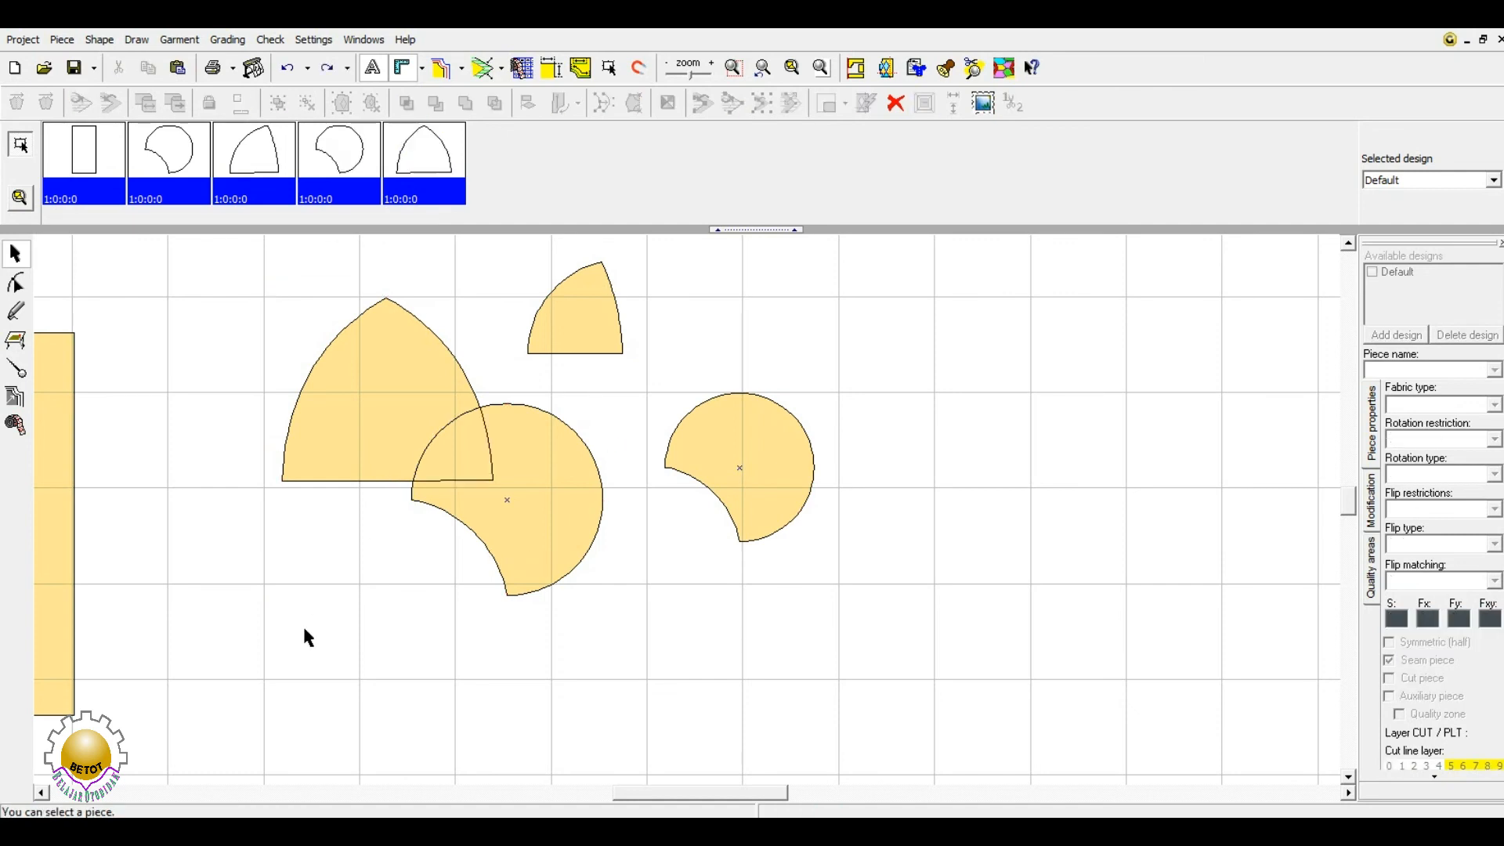
click(391, 423)
drag(398, 413, 227, 521)
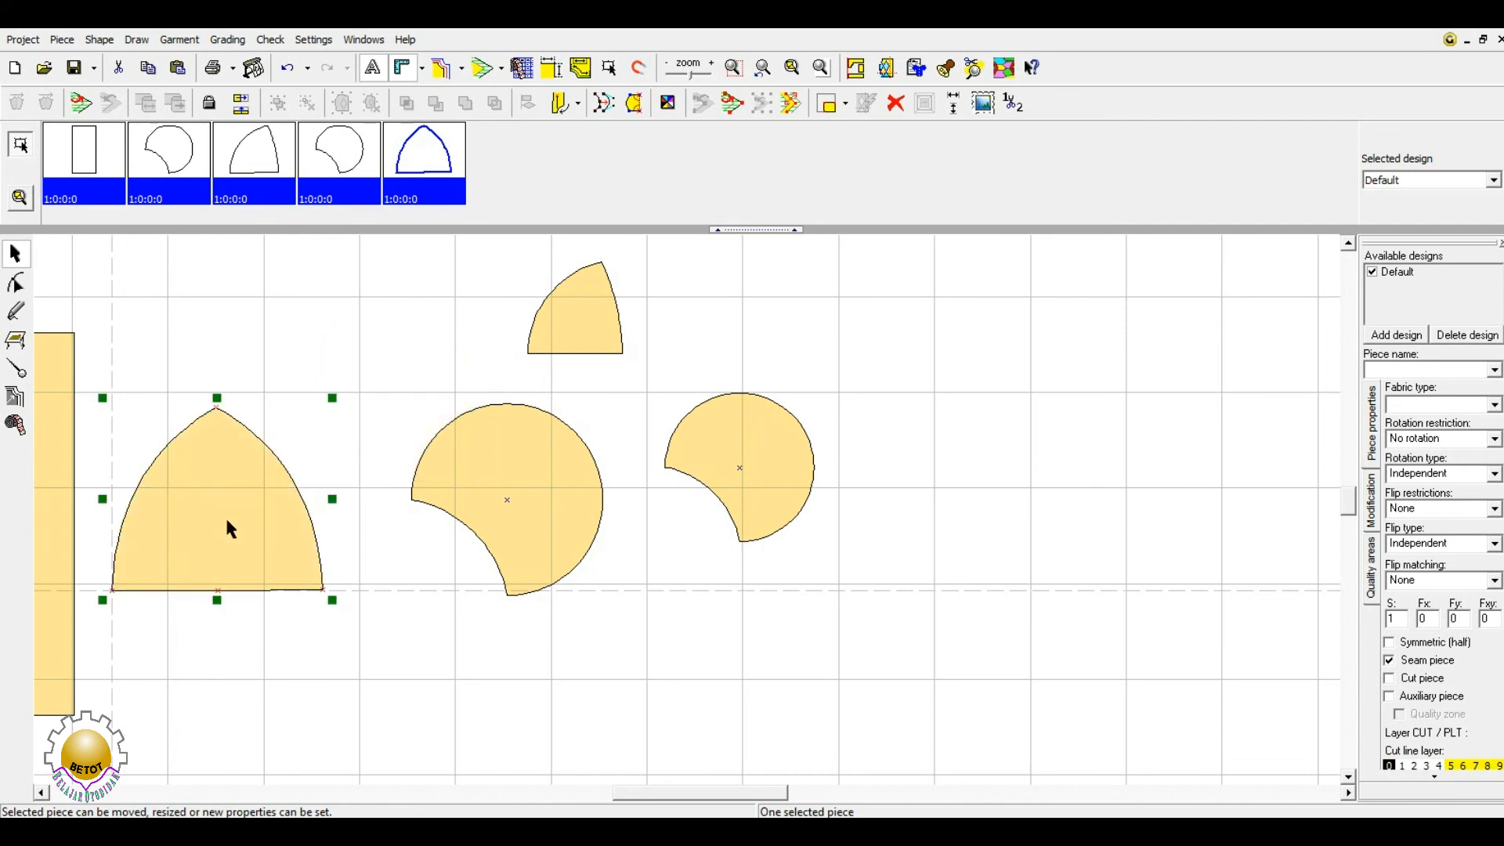
click(606, 321)
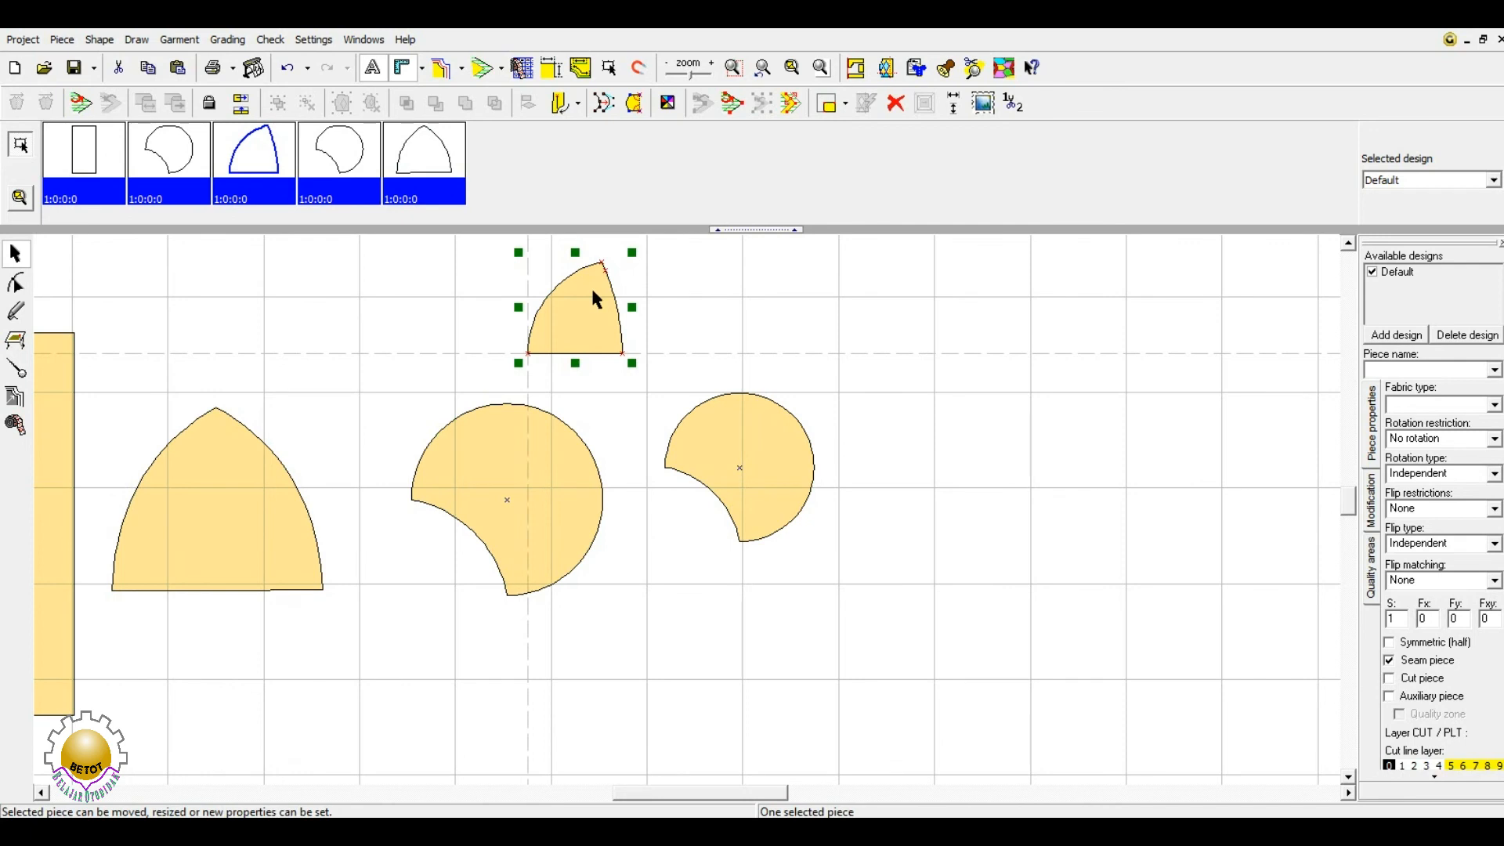
- Move the quarter-circle onto the round piece and shift both together slightly
drag(594, 296, 607, 394)
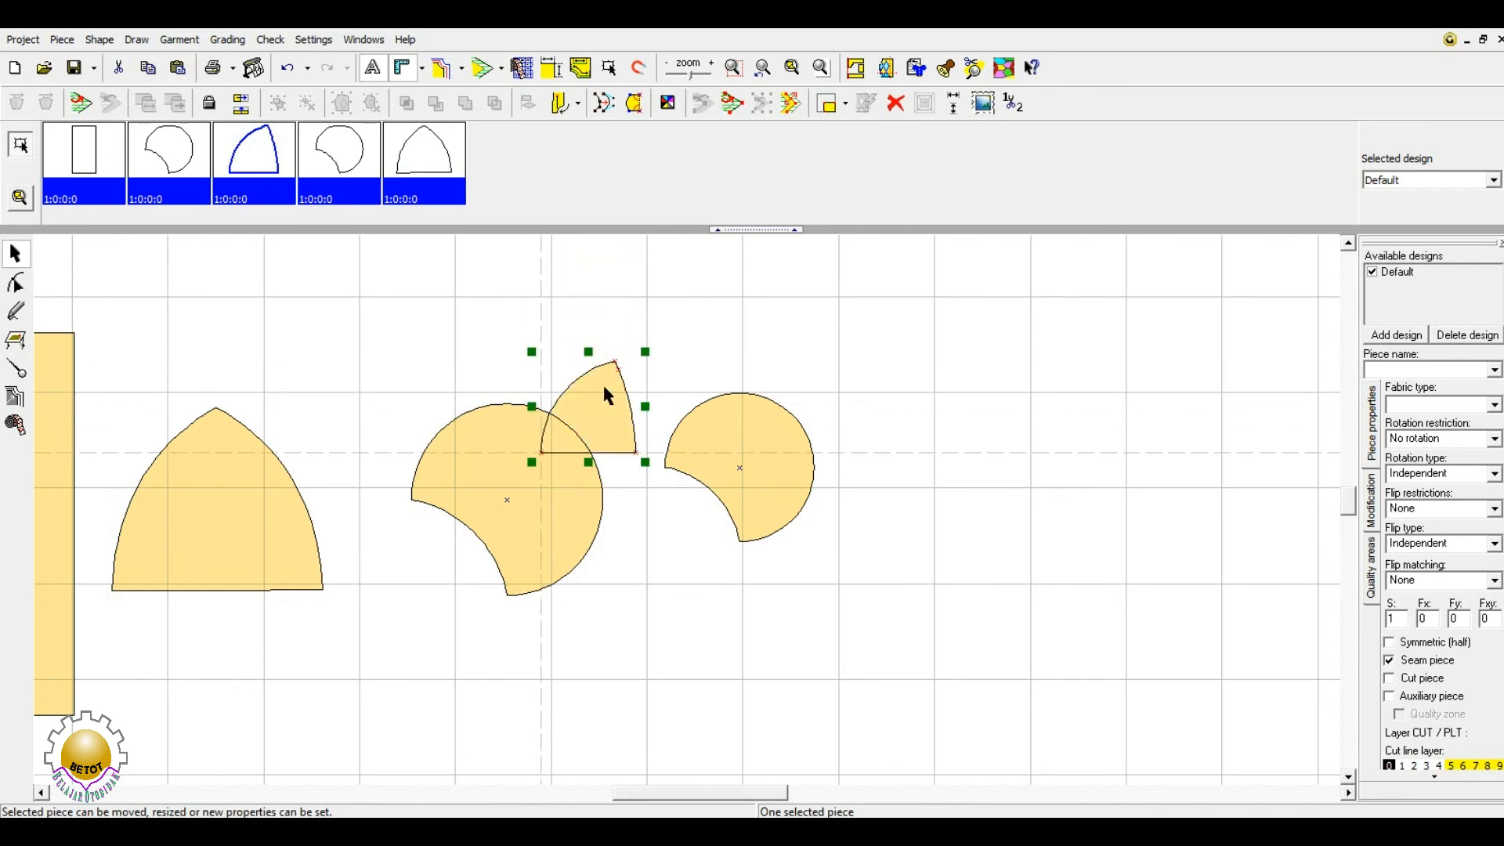
click(590, 421)
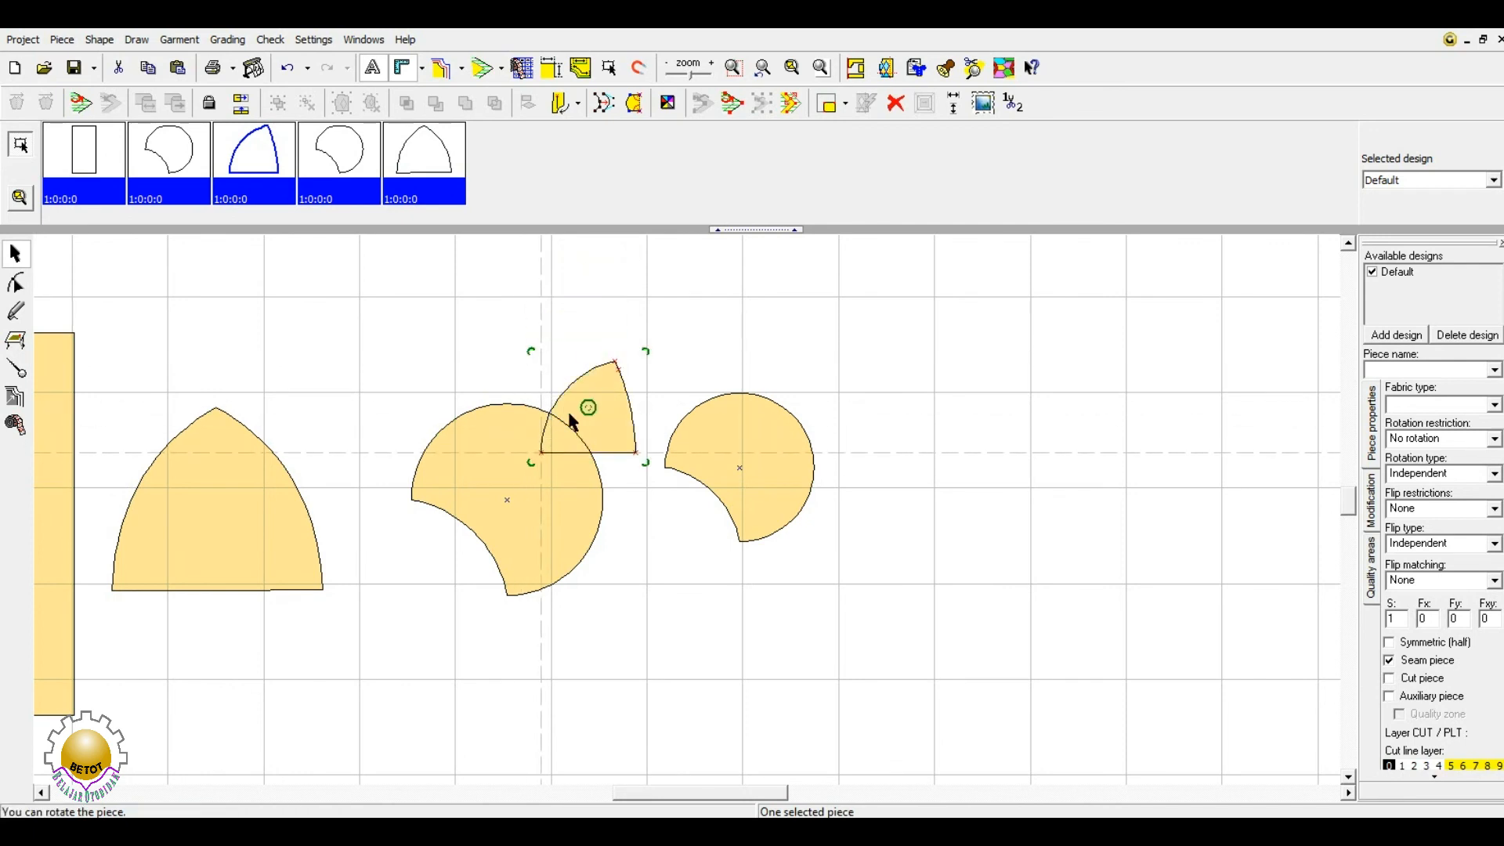
click(470, 396)
click(614, 410)
shift+click(584, 514)
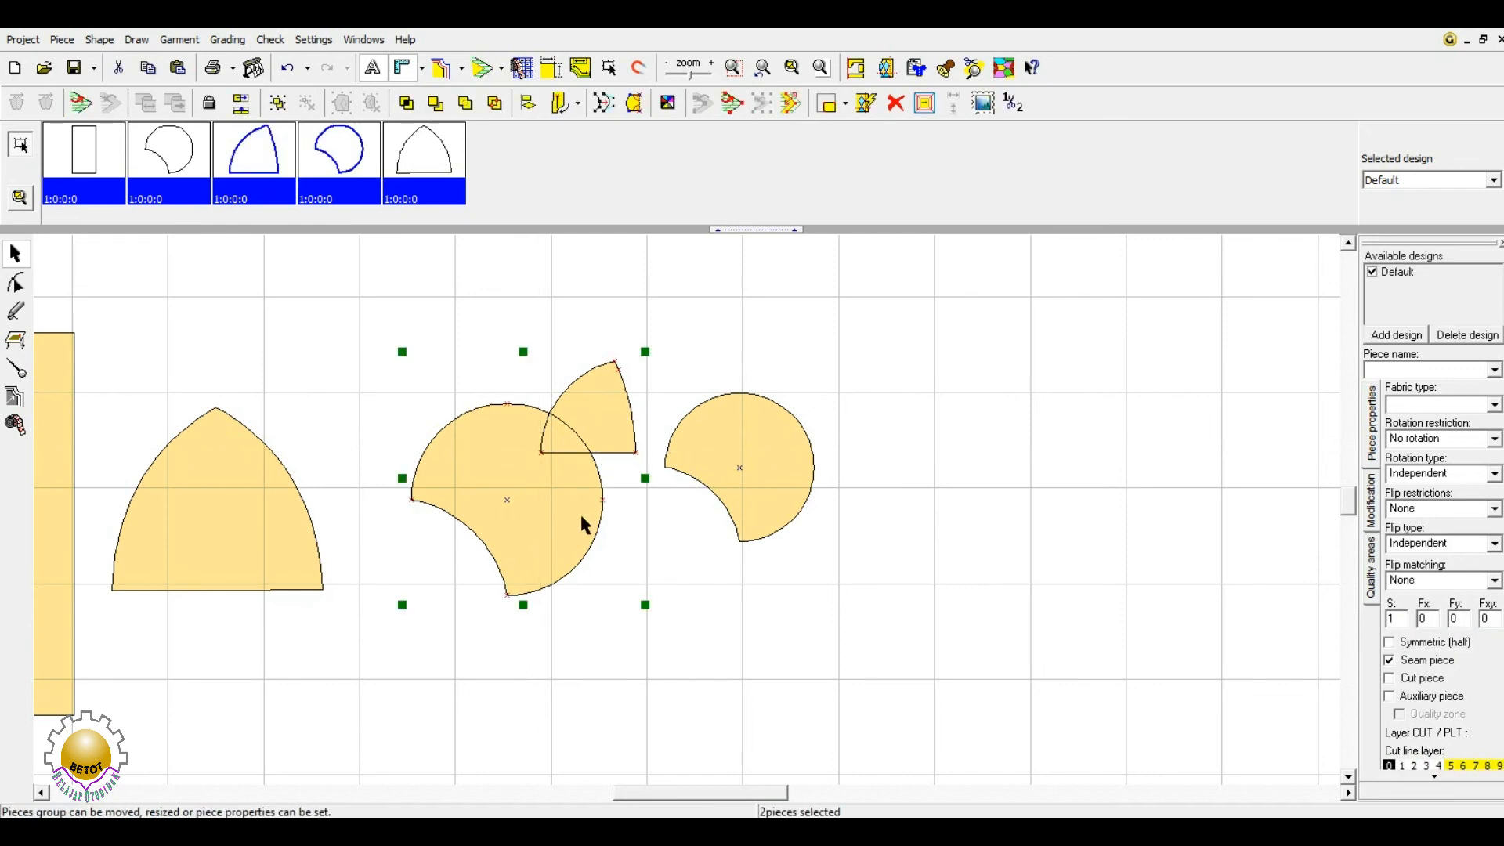
mouse_move(600, 416)
mouse_down()
mouse_move(634, 315)
mouse_move(589, 428)
mouse_move(651, 375)
mouse_move(608, 401)
mouse_up()
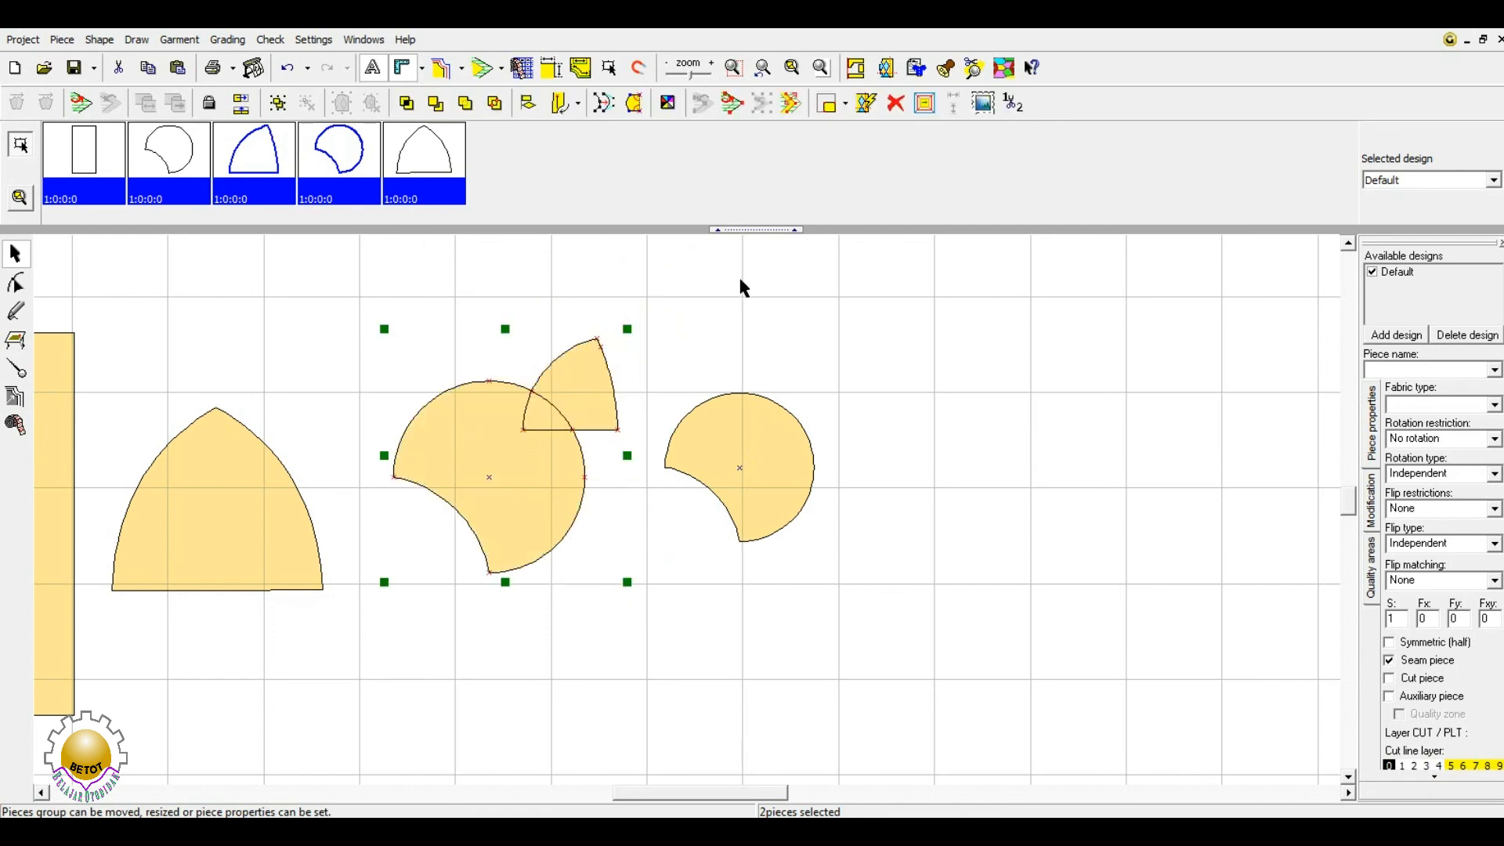
- Move the quarter-circle up and right to sit above the circle's upper right
click(742, 286)
click(590, 394)
mouse_move(581, 393)
mouse_down()
mouse_move(615, 393)
mouse_move(605, 383)
mouse_up()
click(548, 466)
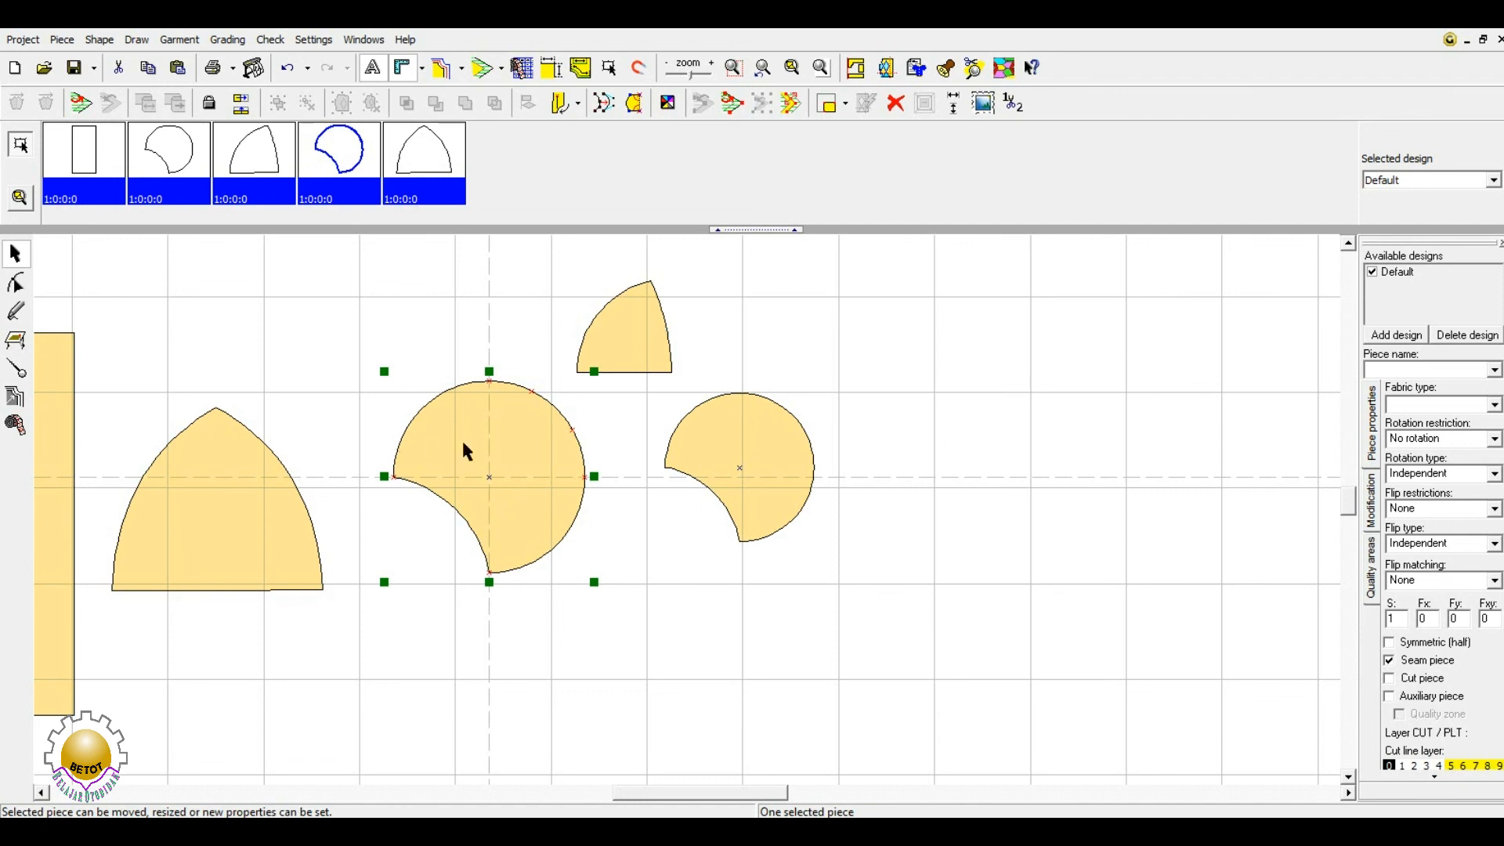
- Reposition the quarter-circle, right bitten circle, arch and tall rectangle slightly on the grid
click(515, 435)
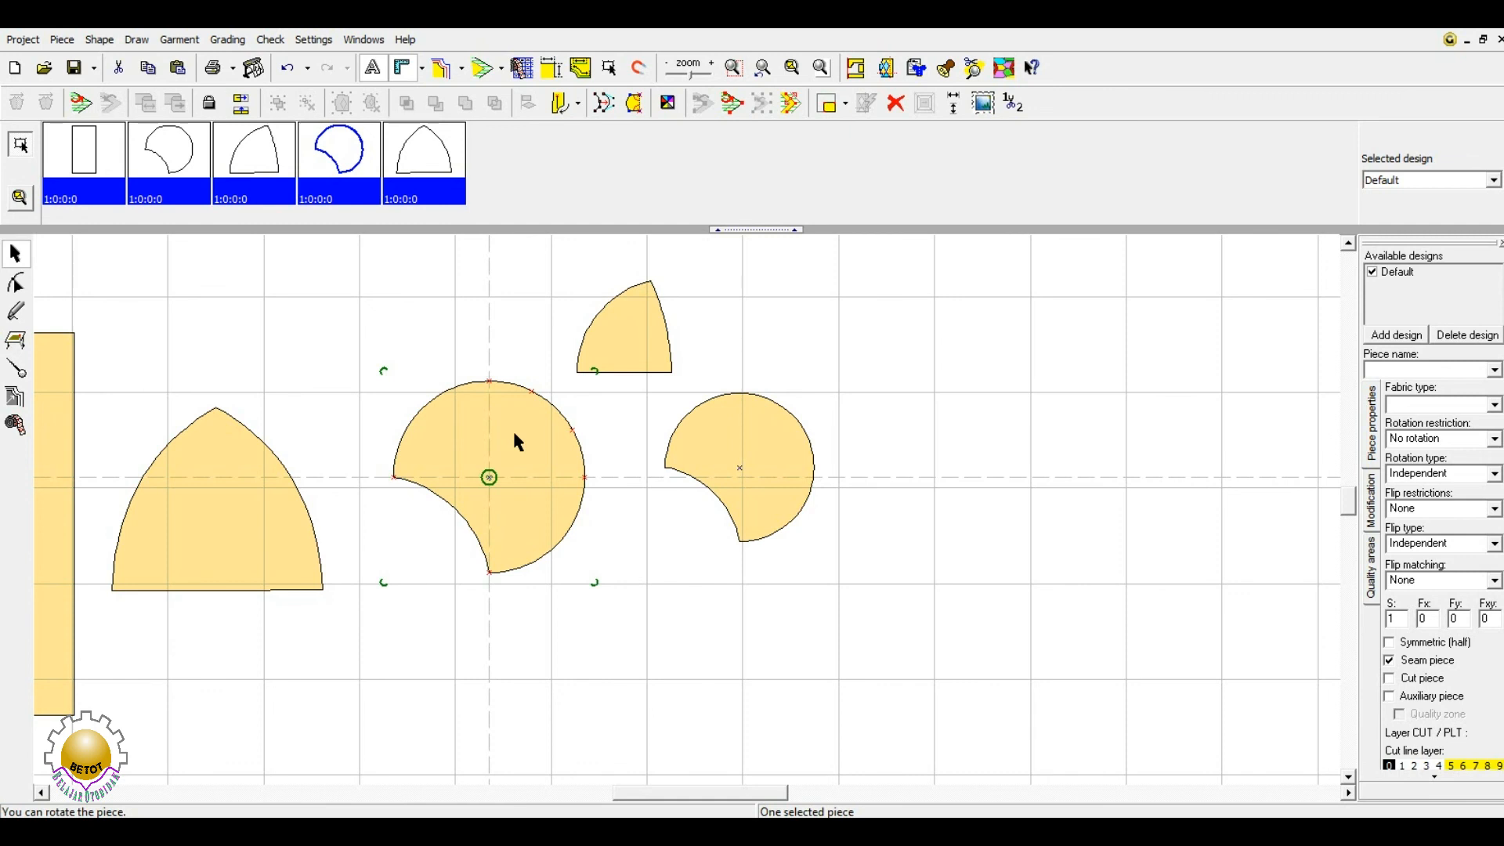
click(308, 299)
click(494, 462)
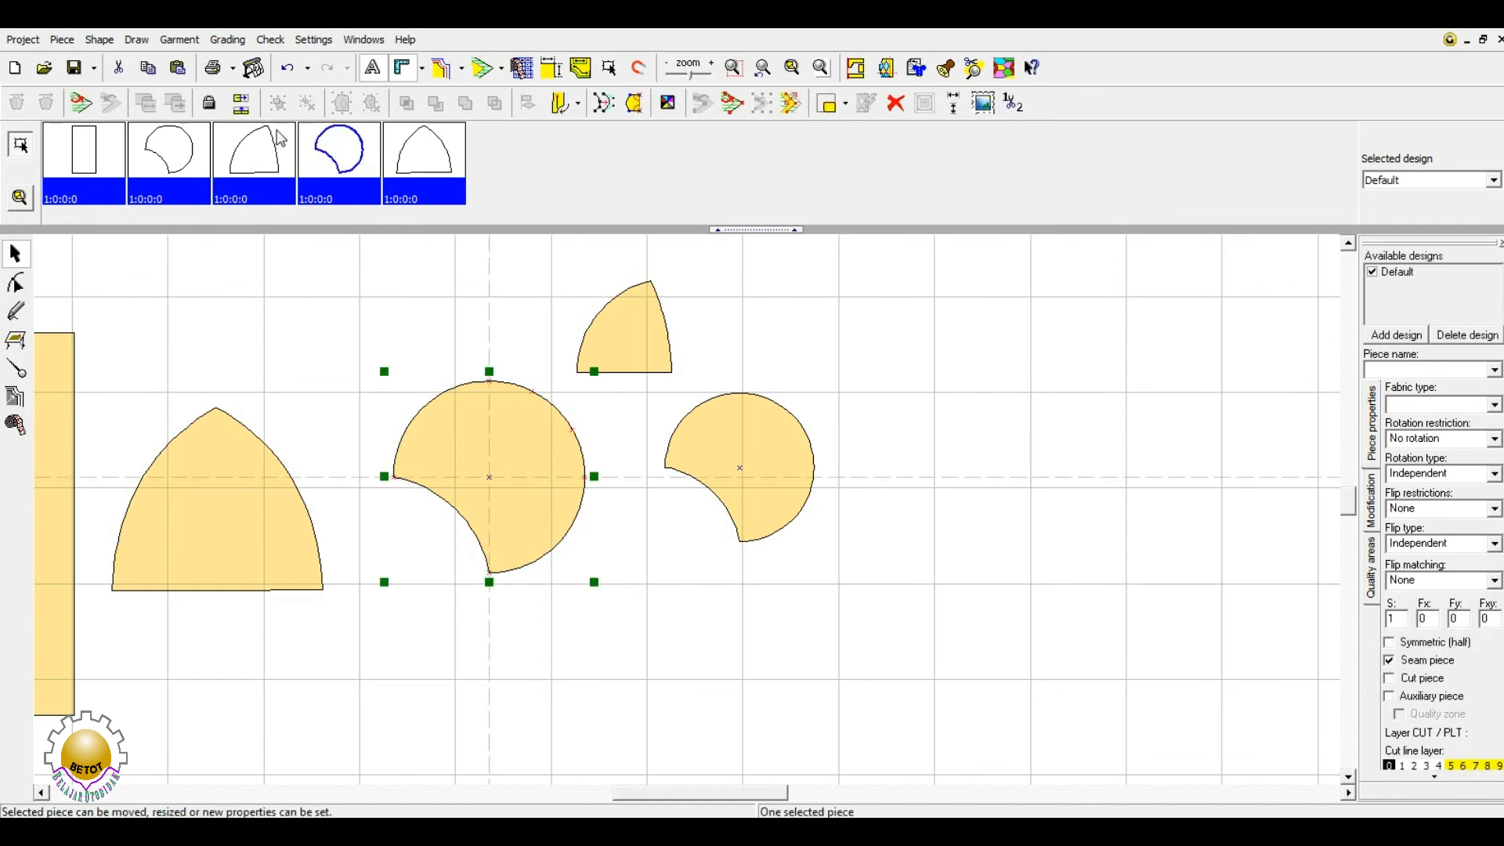
click(260, 384)
click(531, 479)
drag(604, 349, 522, 342)
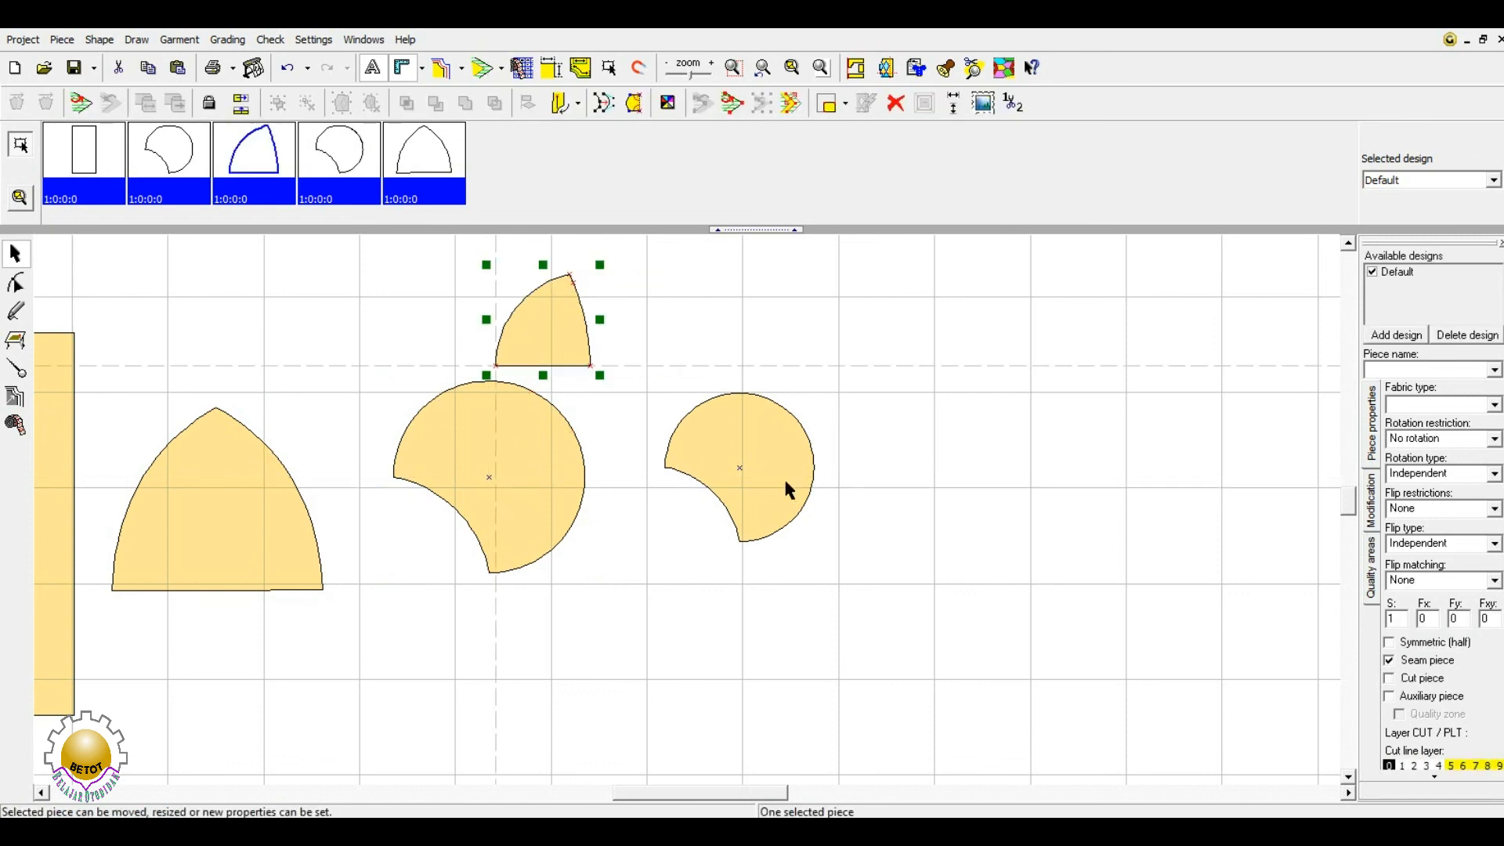
drag(784, 476, 773, 472)
drag(219, 501, 227, 484)
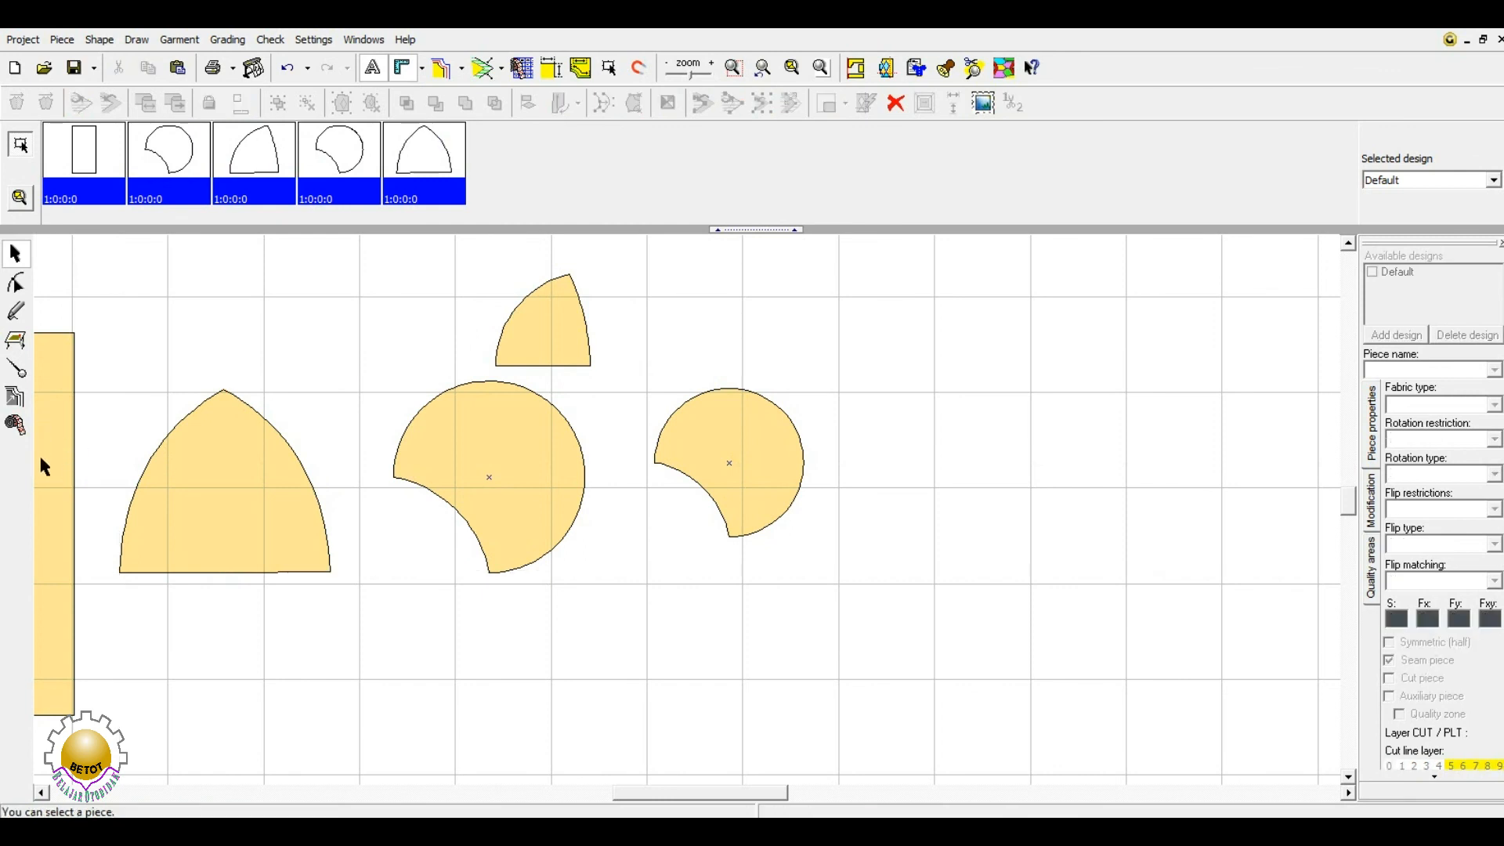
drag(40, 462, 44, 386)
- Move the middle bitten-circle piece lower on the grid
click(524, 470)
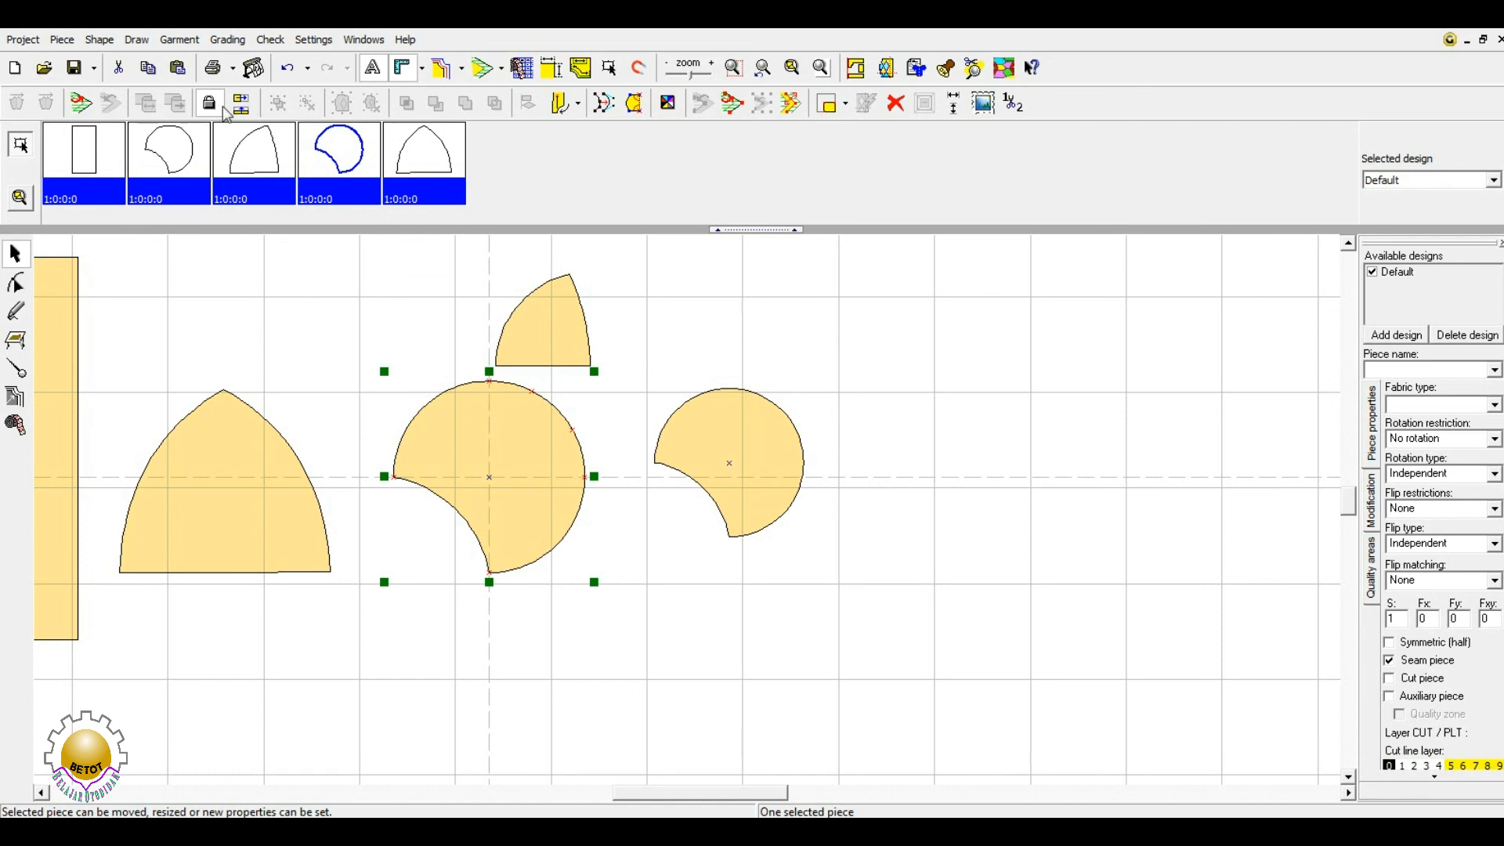
drag(494, 452, 502, 475)
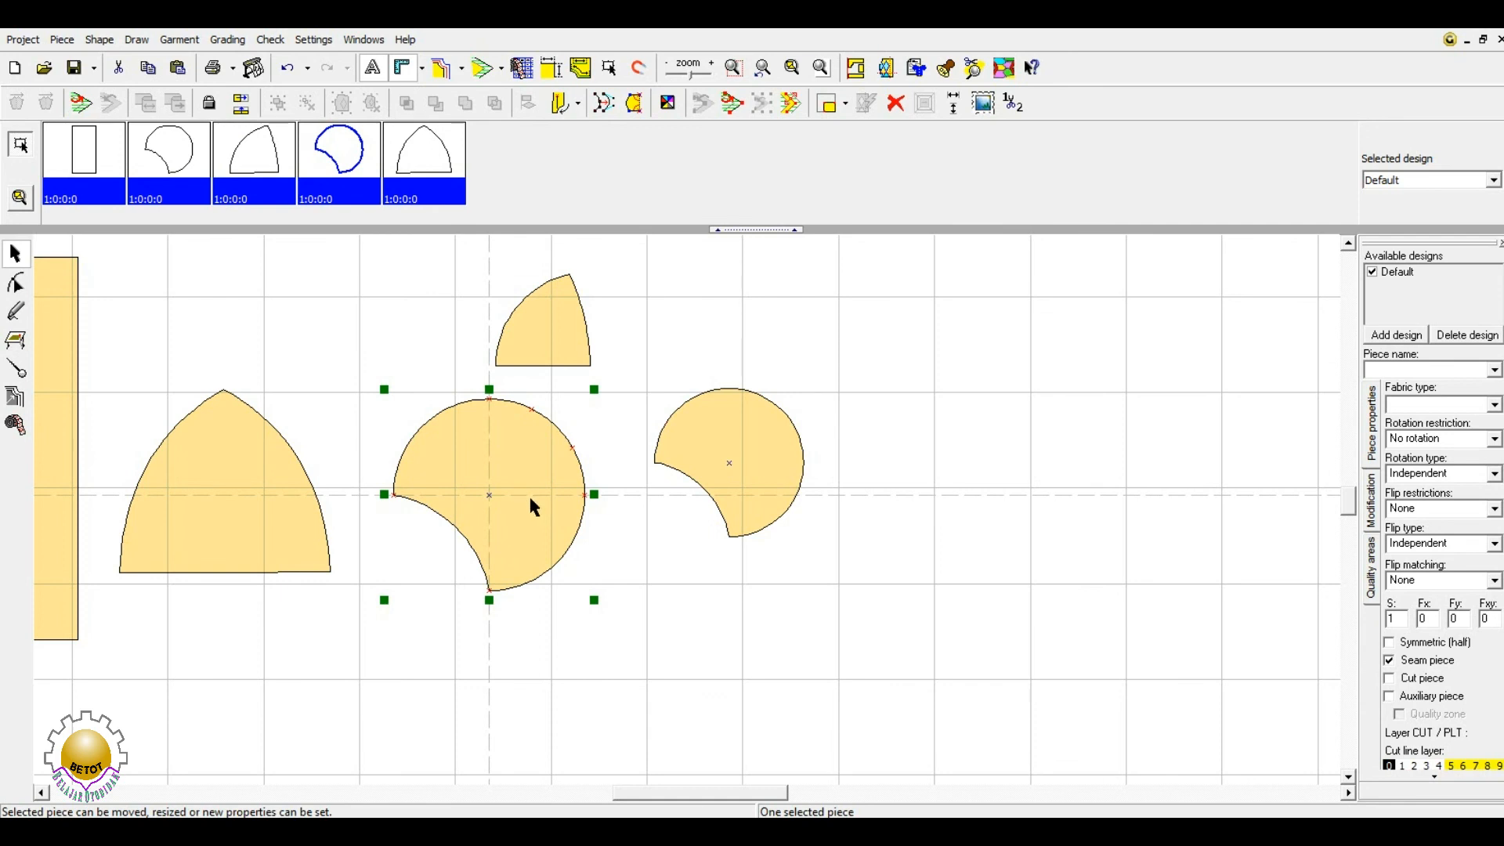
drag(536, 492, 536, 501)
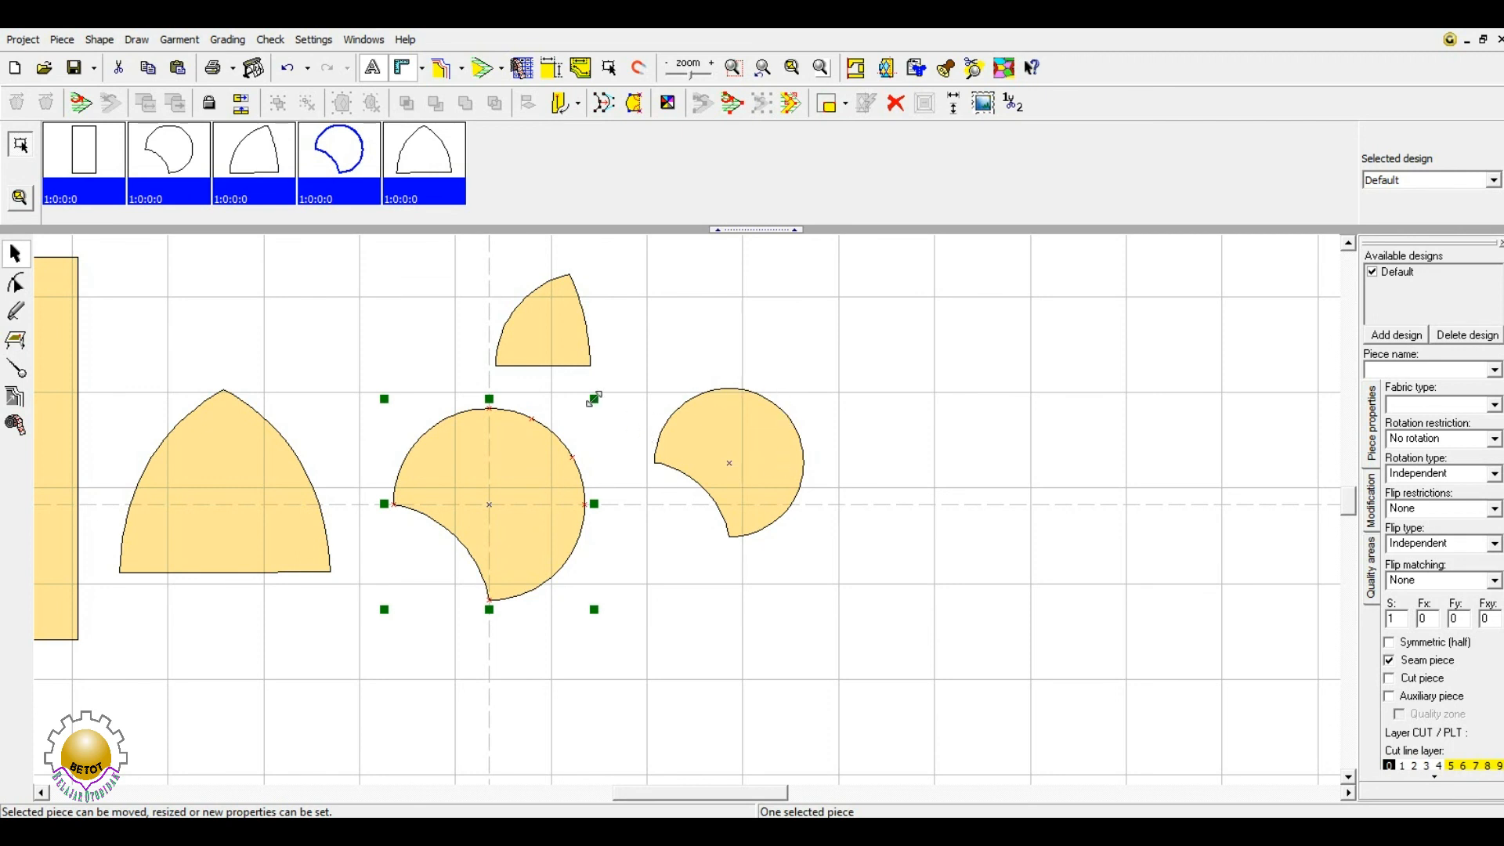
click(538, 469)
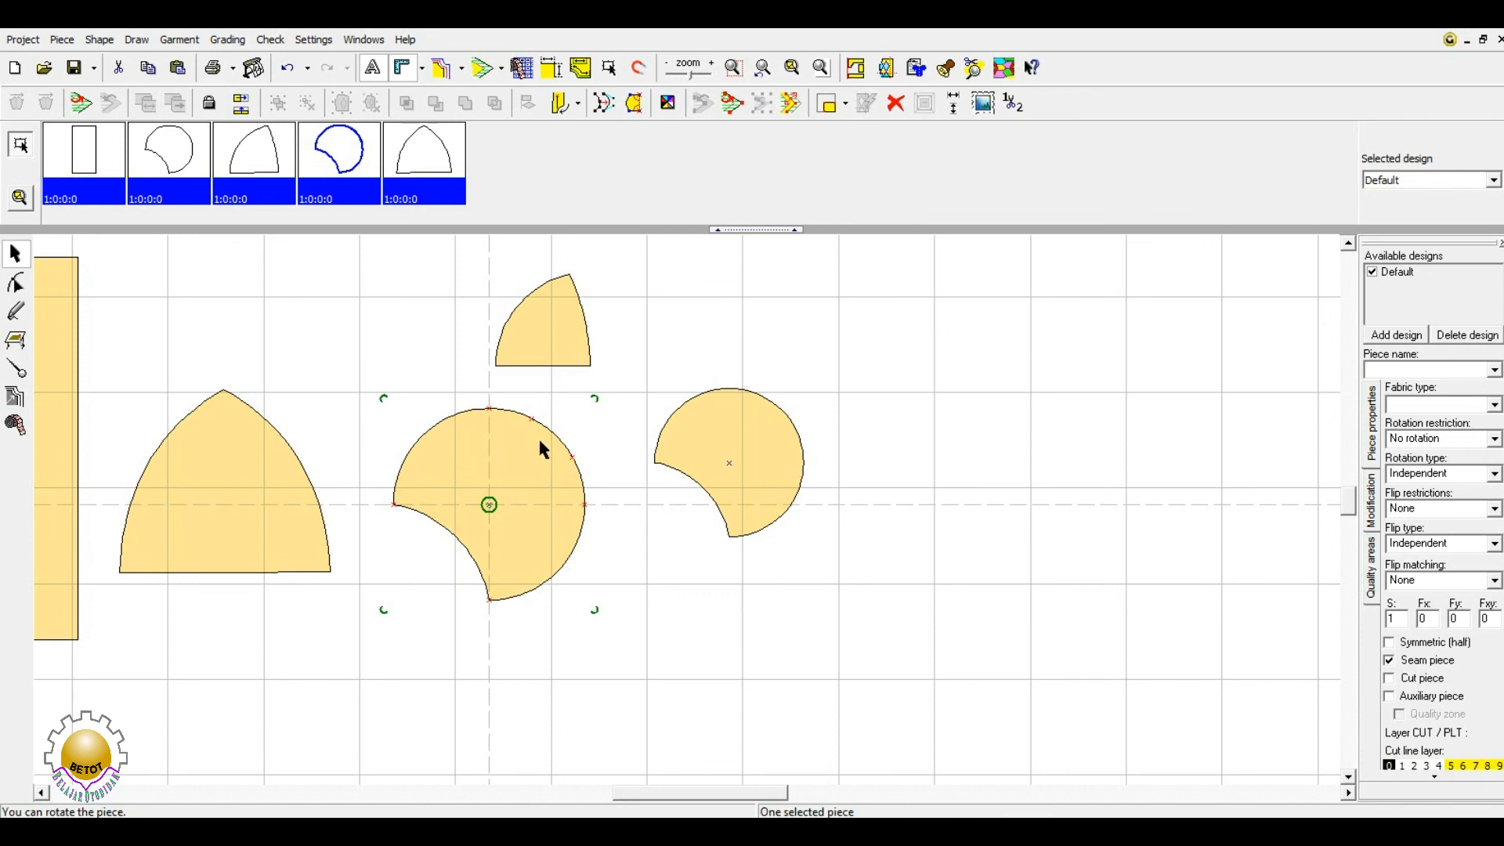
- Turn on ghost outlines, shrink the middle round piece, and reposition it
click(826, 106)
click(654, 496)
click(546, 515)
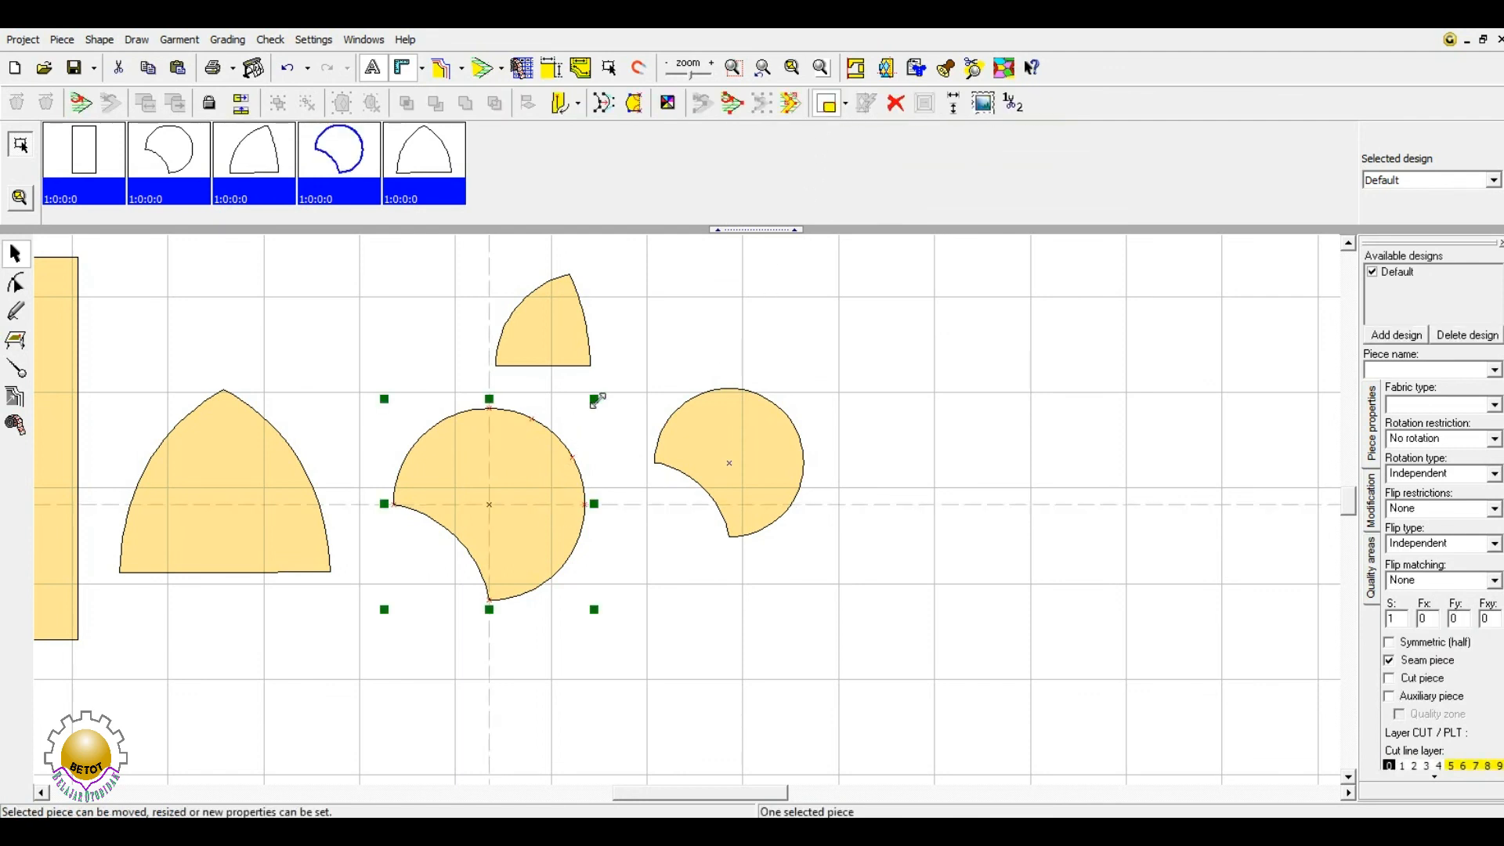
drag(595, 400, 579, 427)
click(598, 652)
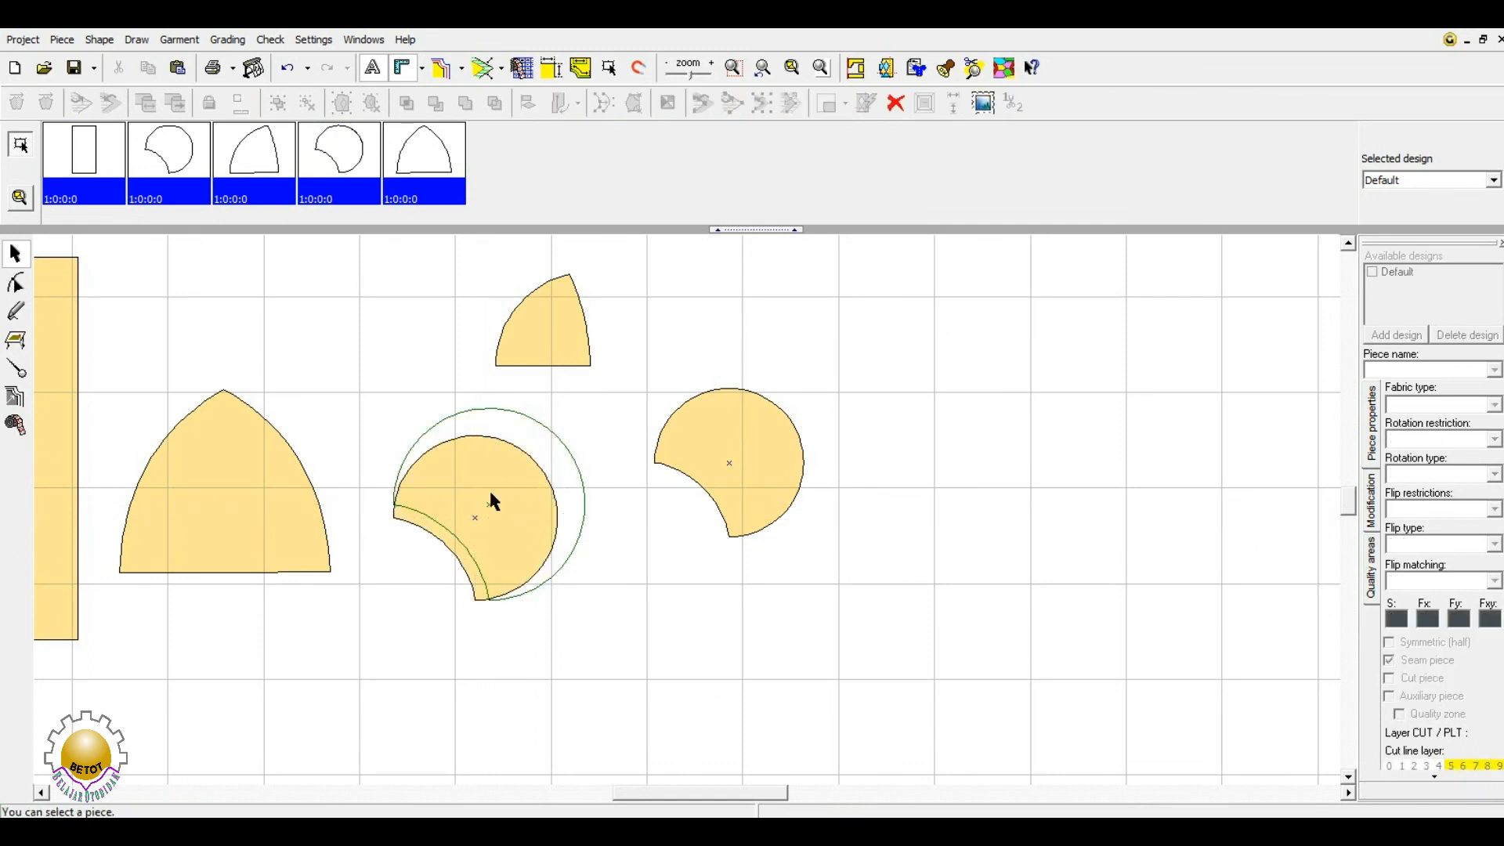
drag(499, 539, 536, 515)
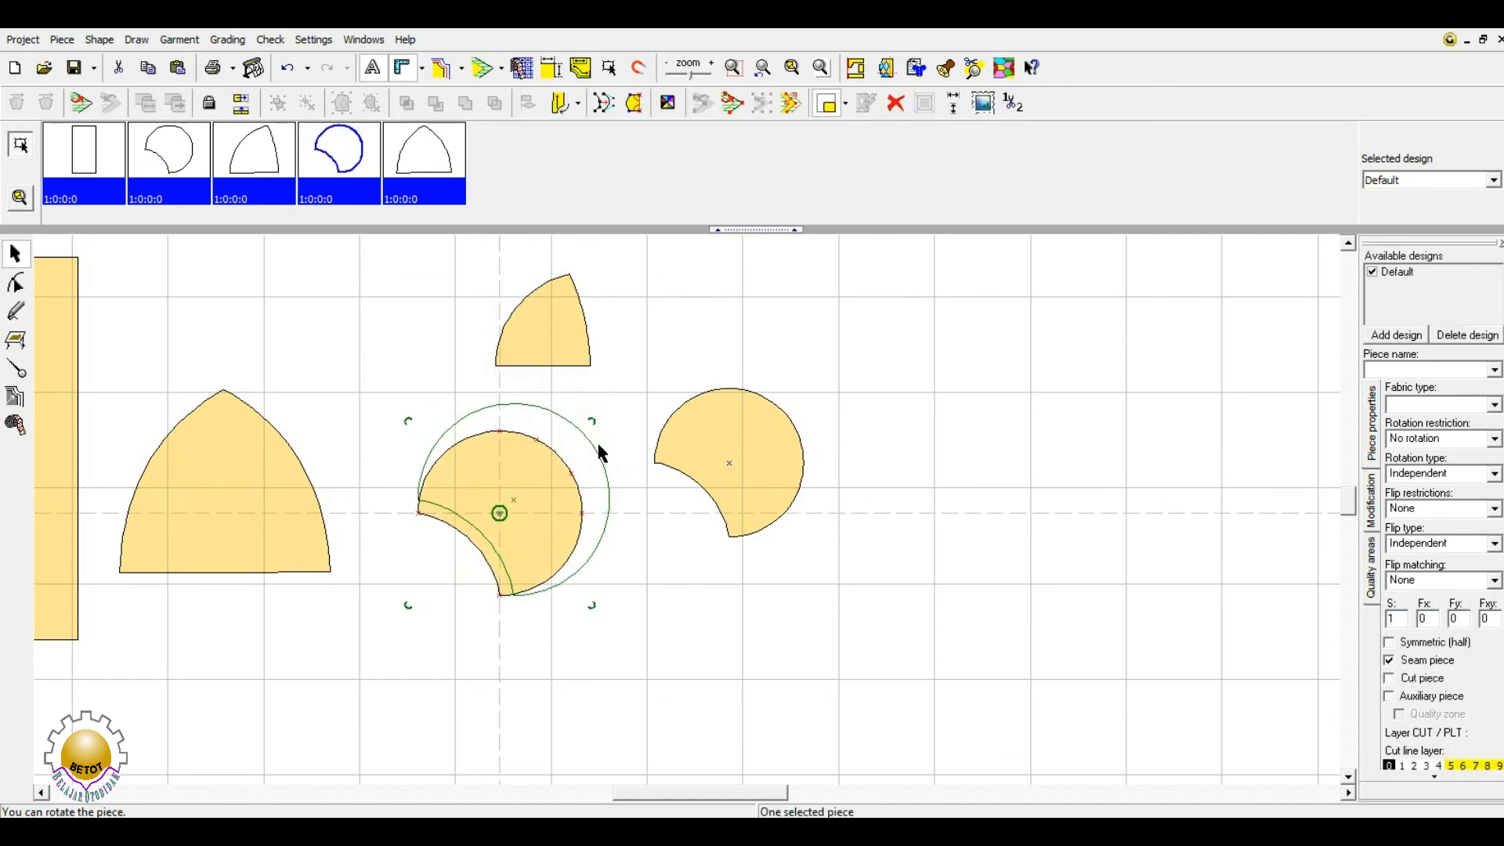
- Nudge the smaller round piece slightly while toggling its outline circle off, on and off
click(659, 644)
click(504, 560)
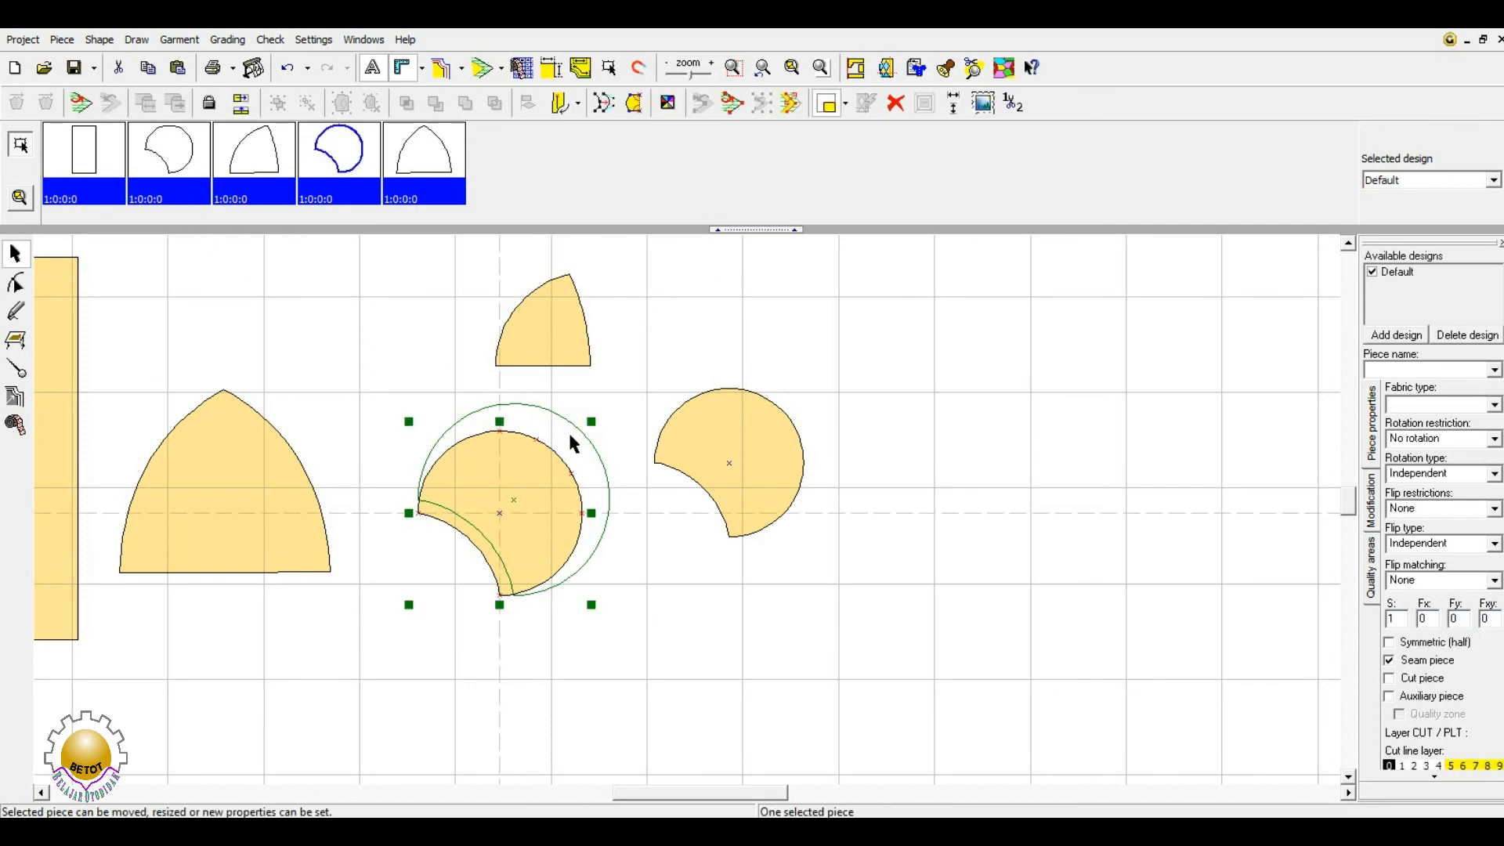
click(830, 103)
mouse_move(556, 503)
mouse_down()
mouse_move(568, 483)
mouse_move(555, 506)
mouse_up()
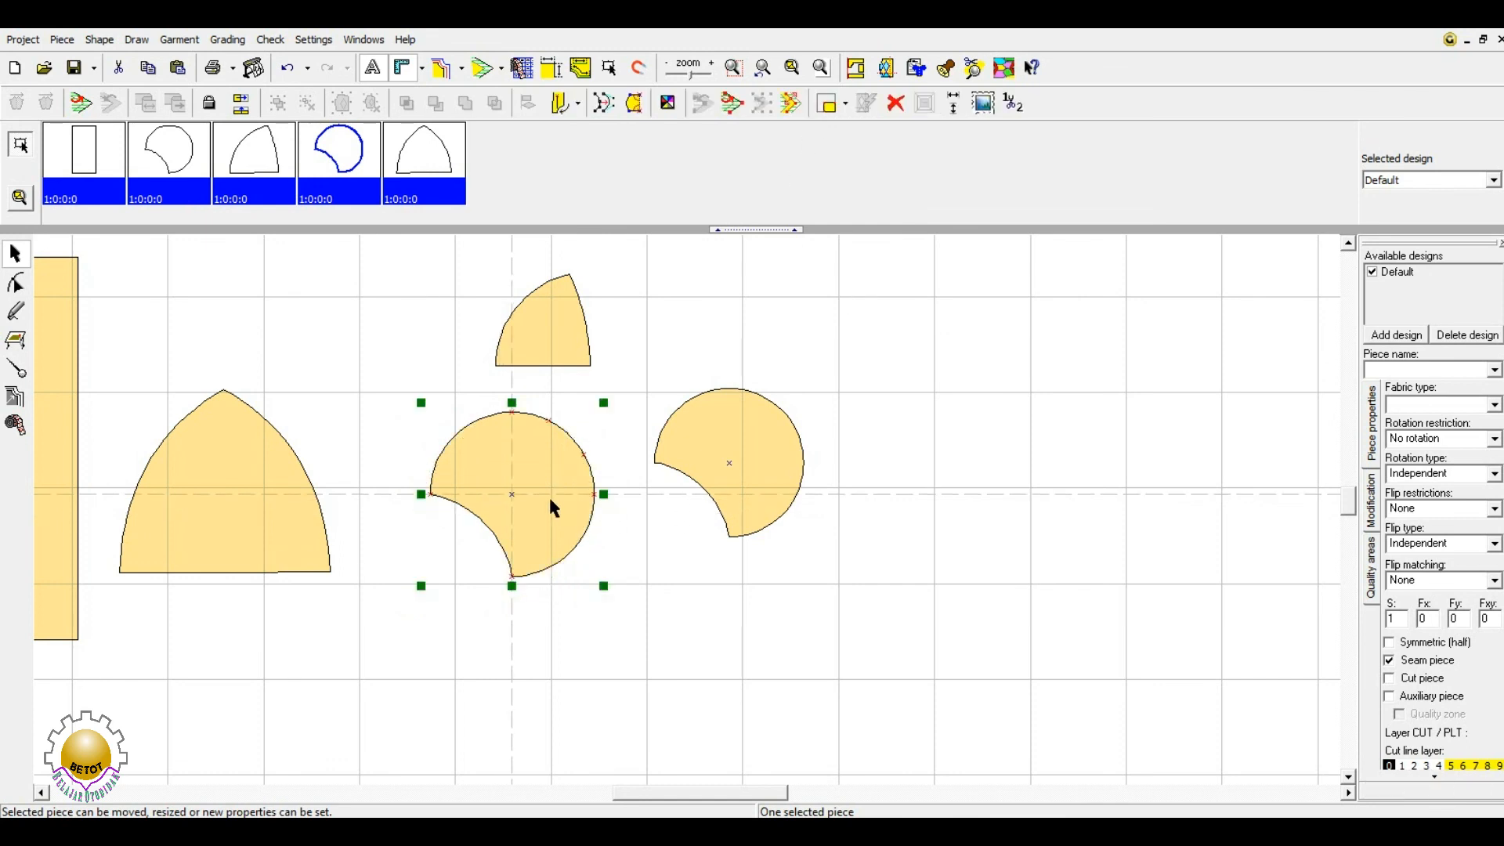
click(830, 103)
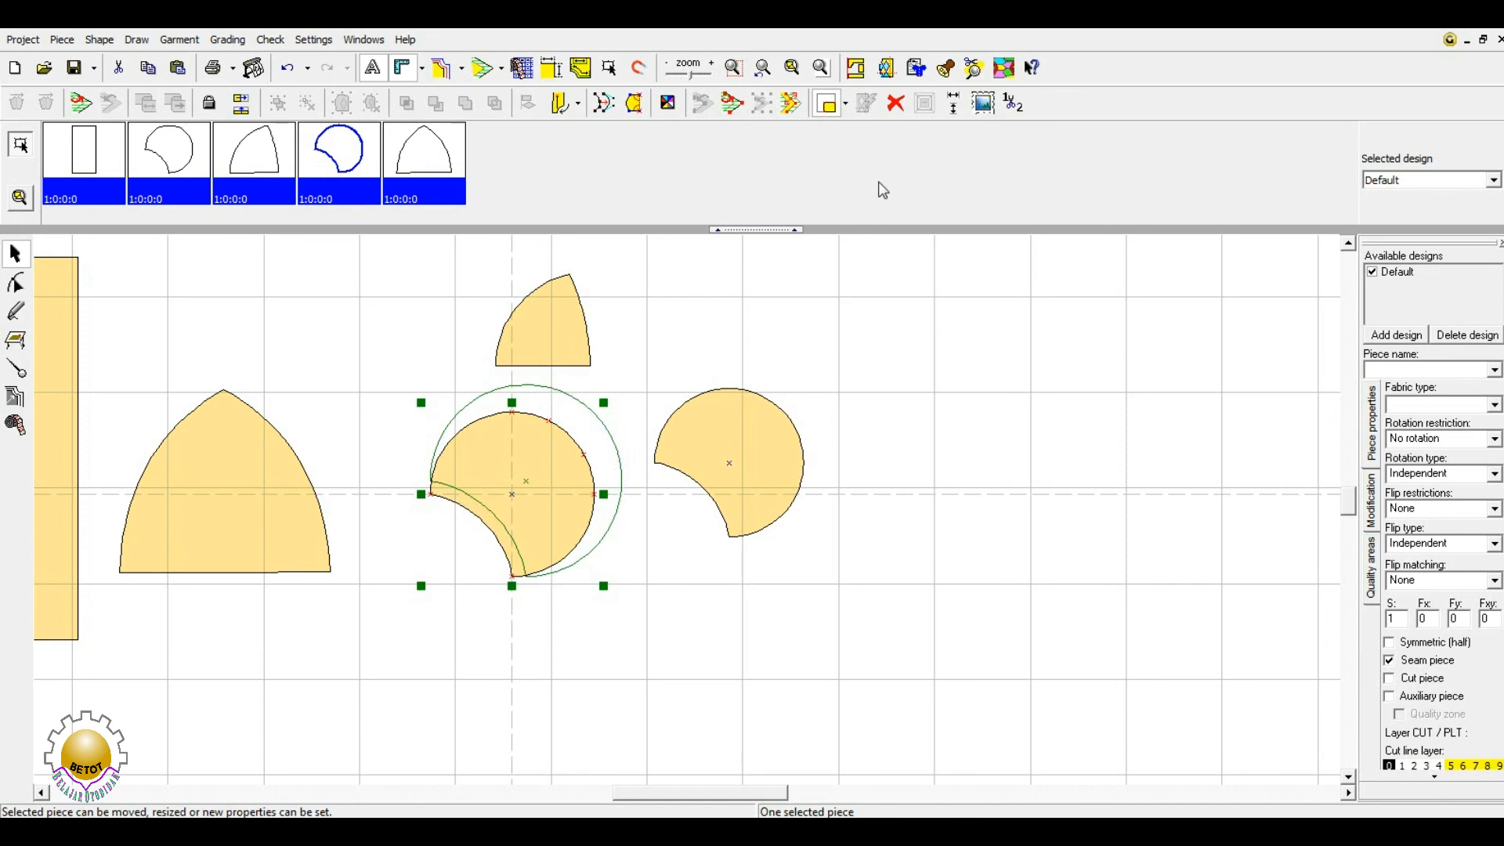
click(828, 103)
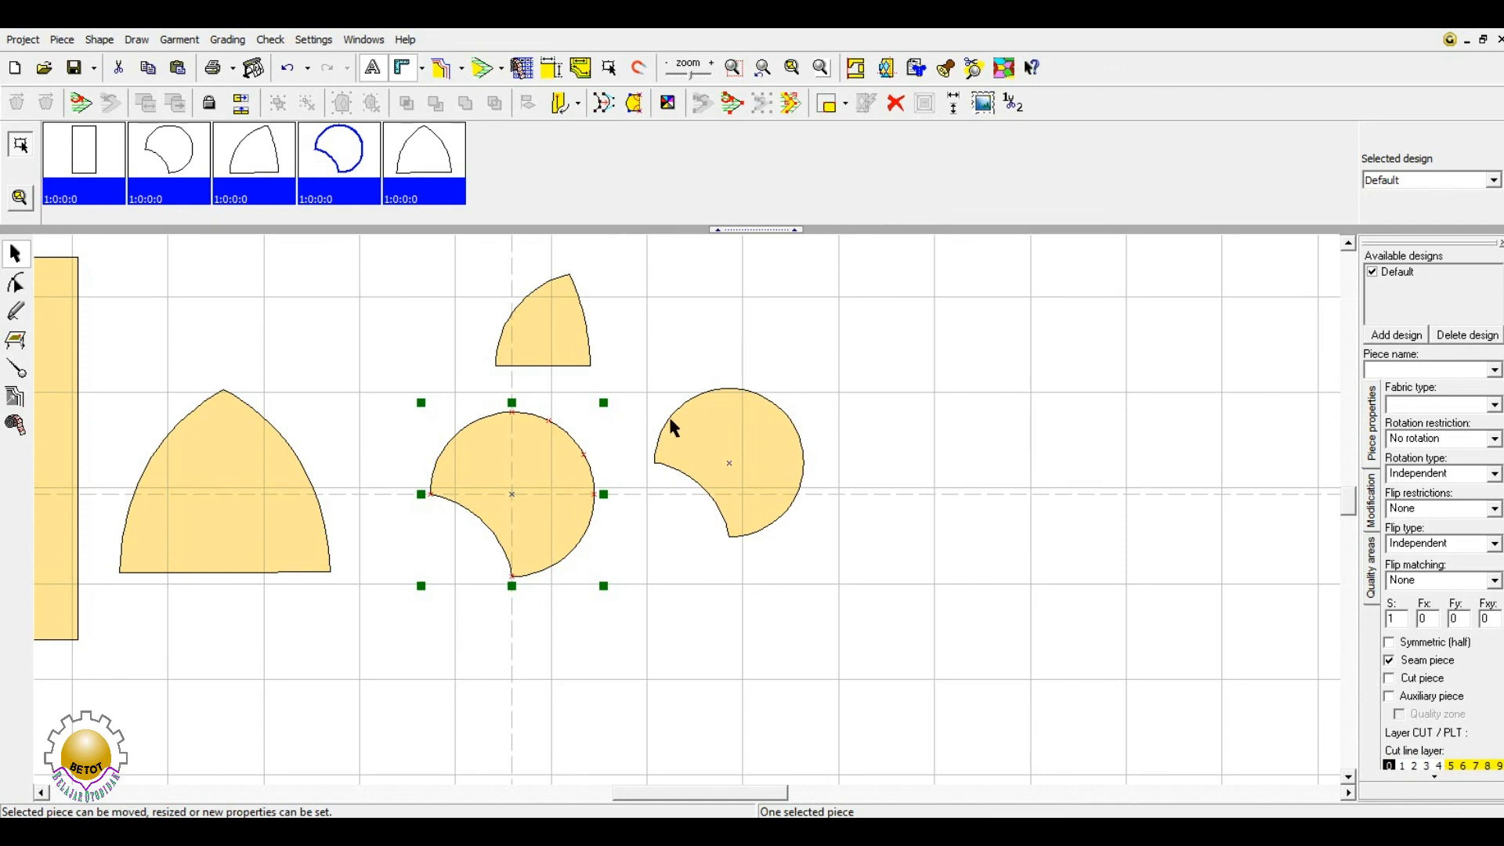
- Shift the middle circle slightly left and the right piece down and left
click(646, 390)
drag(525, 481, 510, 480)
drag(776, 508, 764, 529)
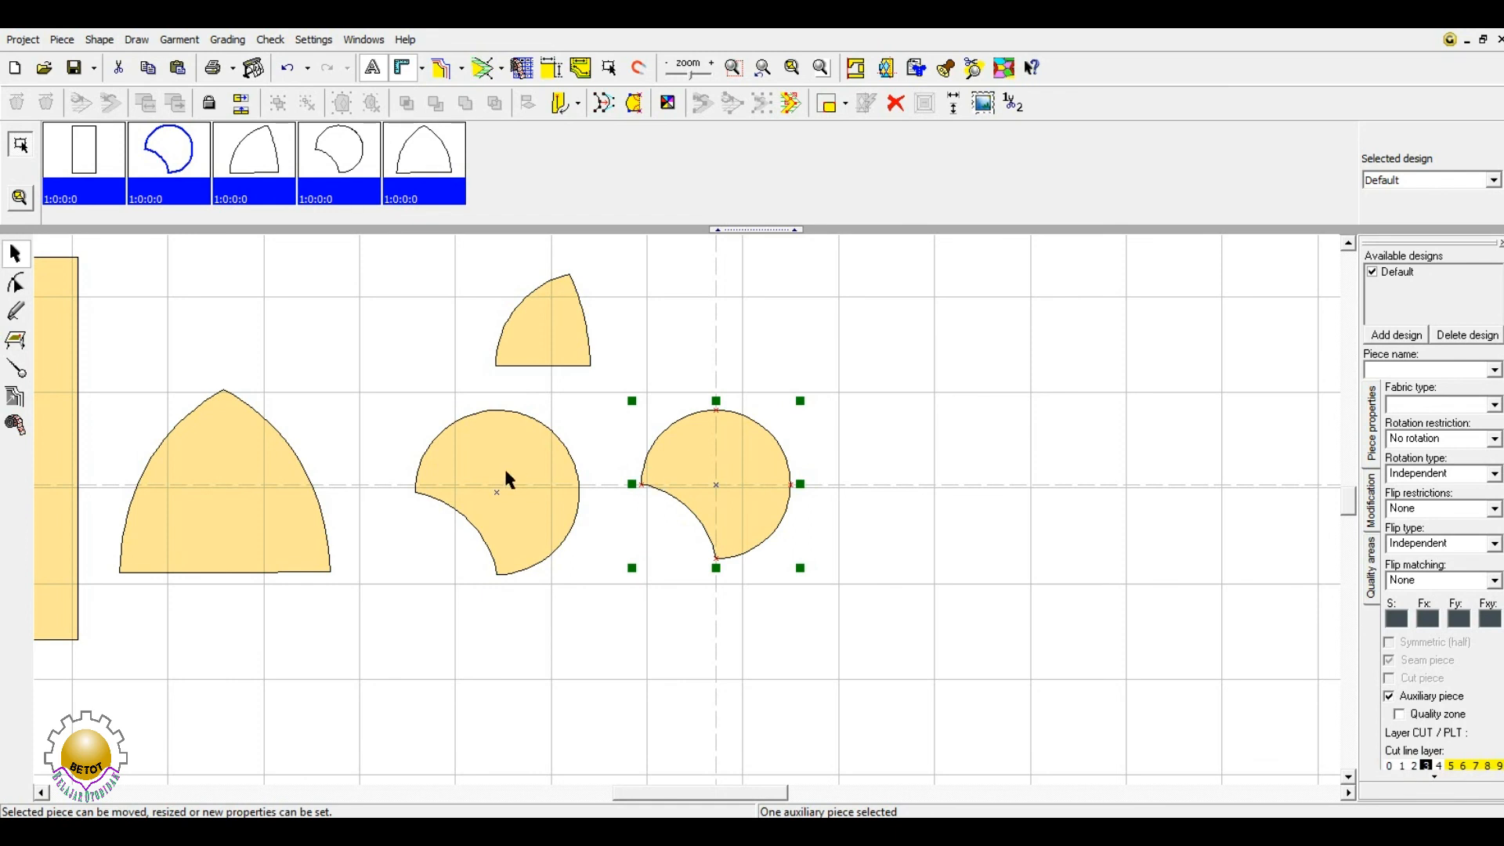
- Zoom in and spread the pieces: quarter-circle near the arch, right circle to upper right
click(821, 68)
drag(928, 376, 646, 392)
drag(1239, 547, 1099, 412)
drag(909, 615, 867, 620)
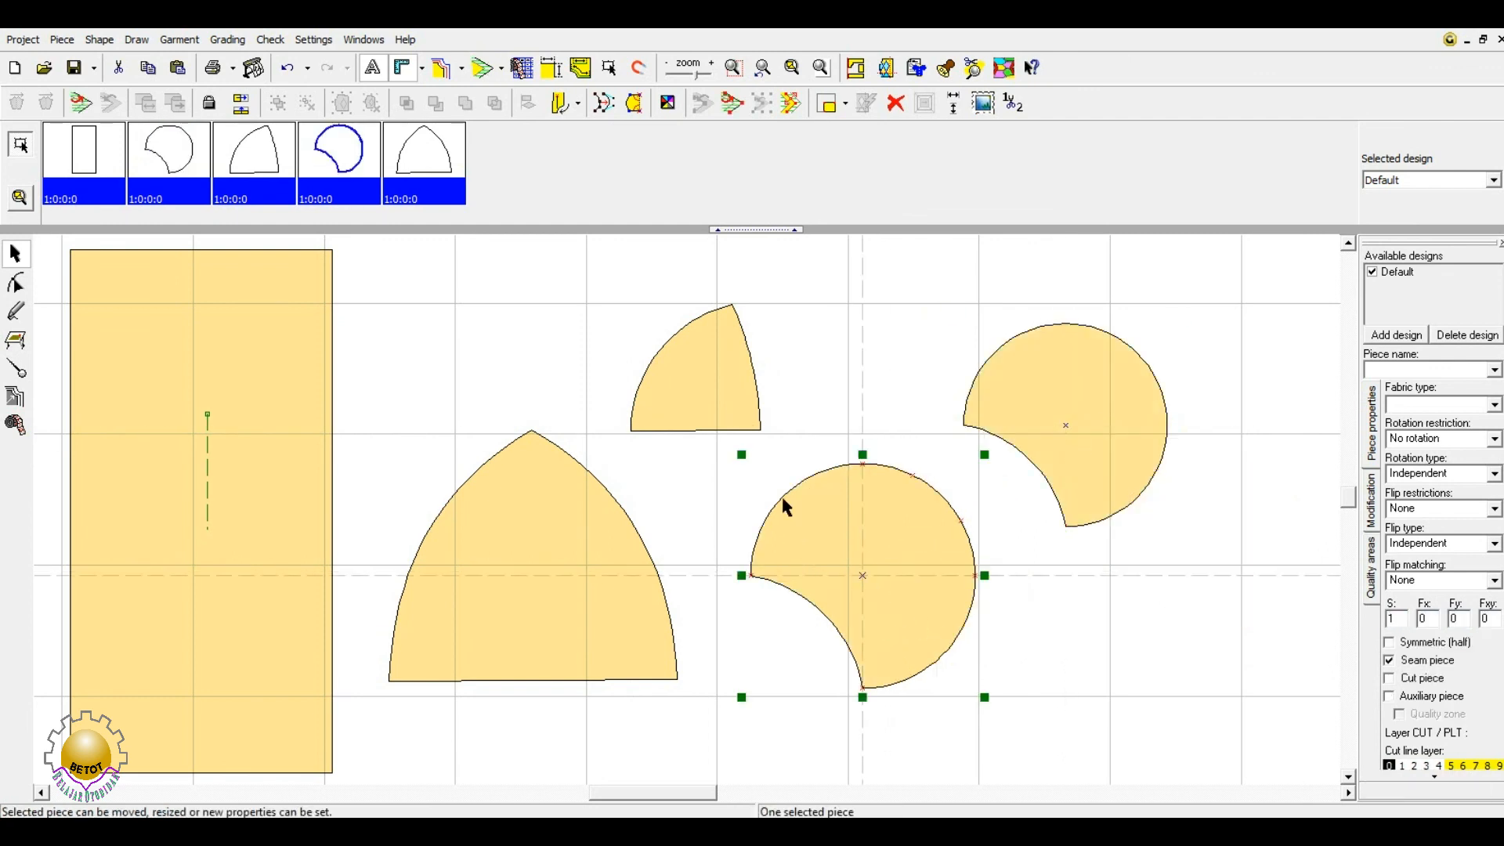
drag(326, 527, 359, 531)
drag(492, 564, 529, 552)
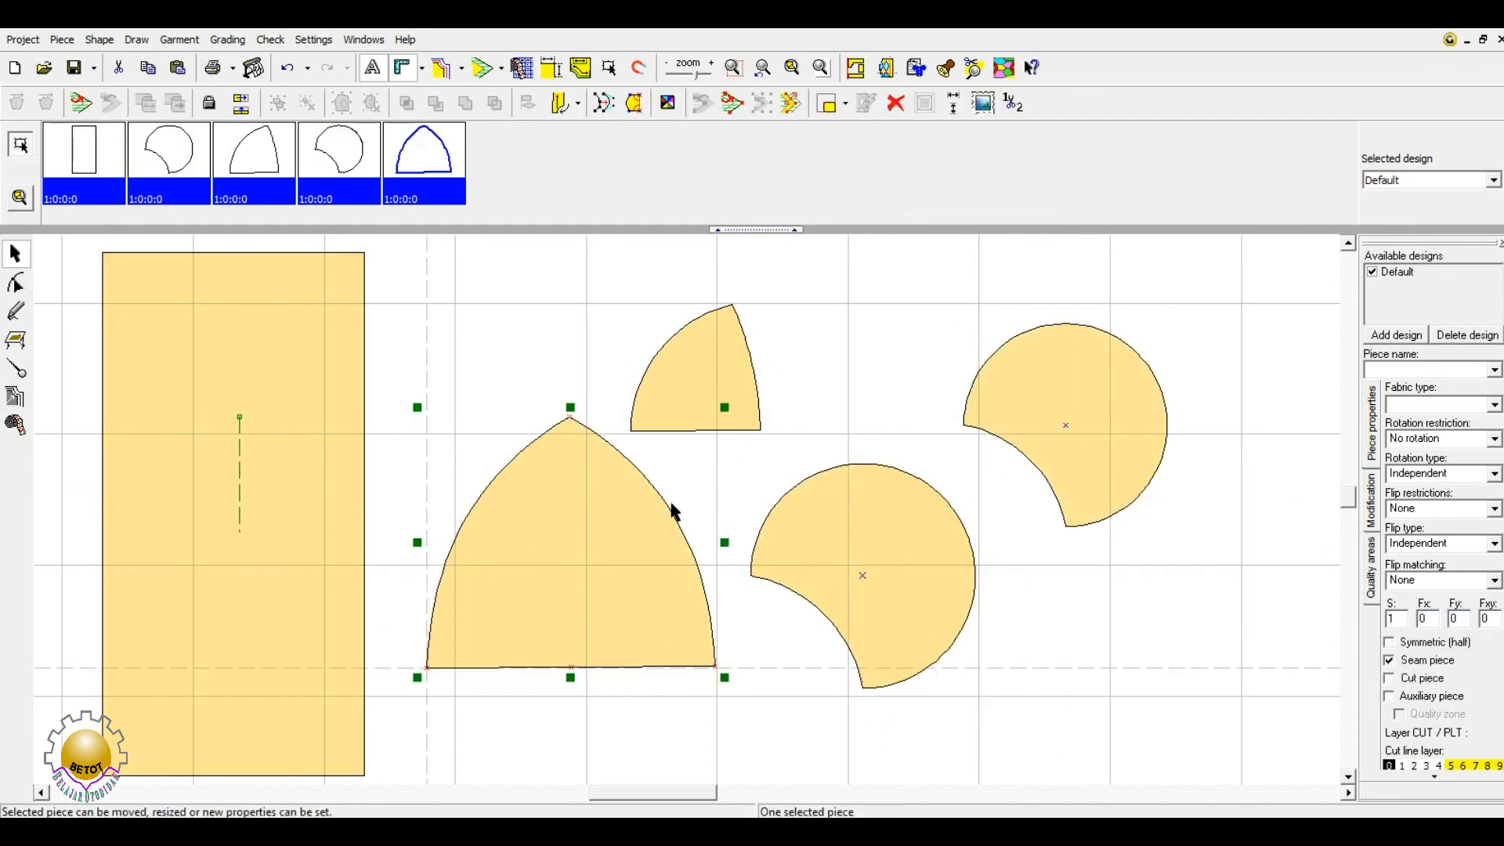
drag(563, 467, 550, 468)
click(503, 318)
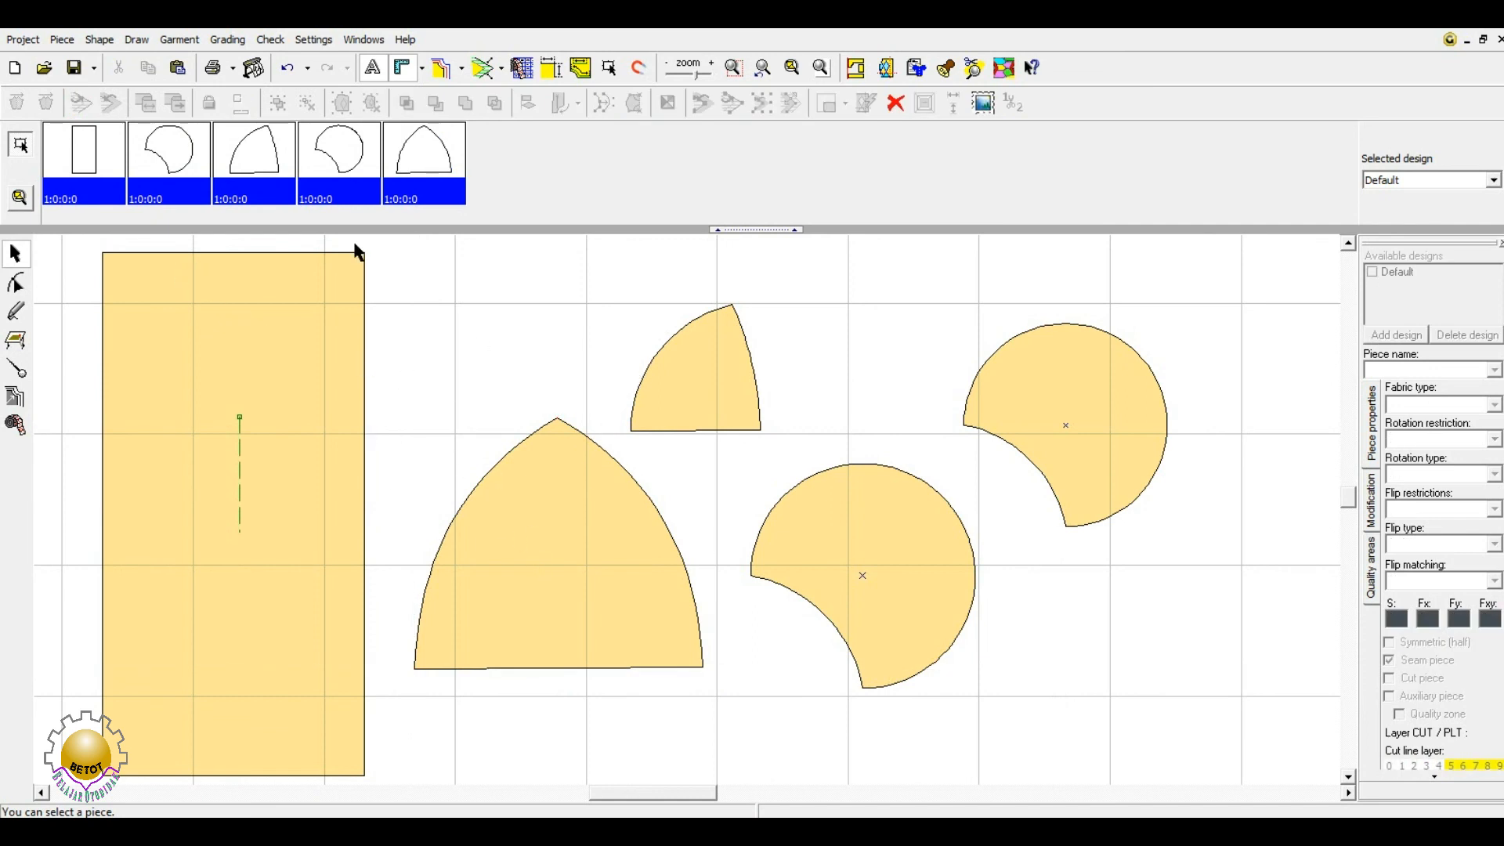
click(550, 69)
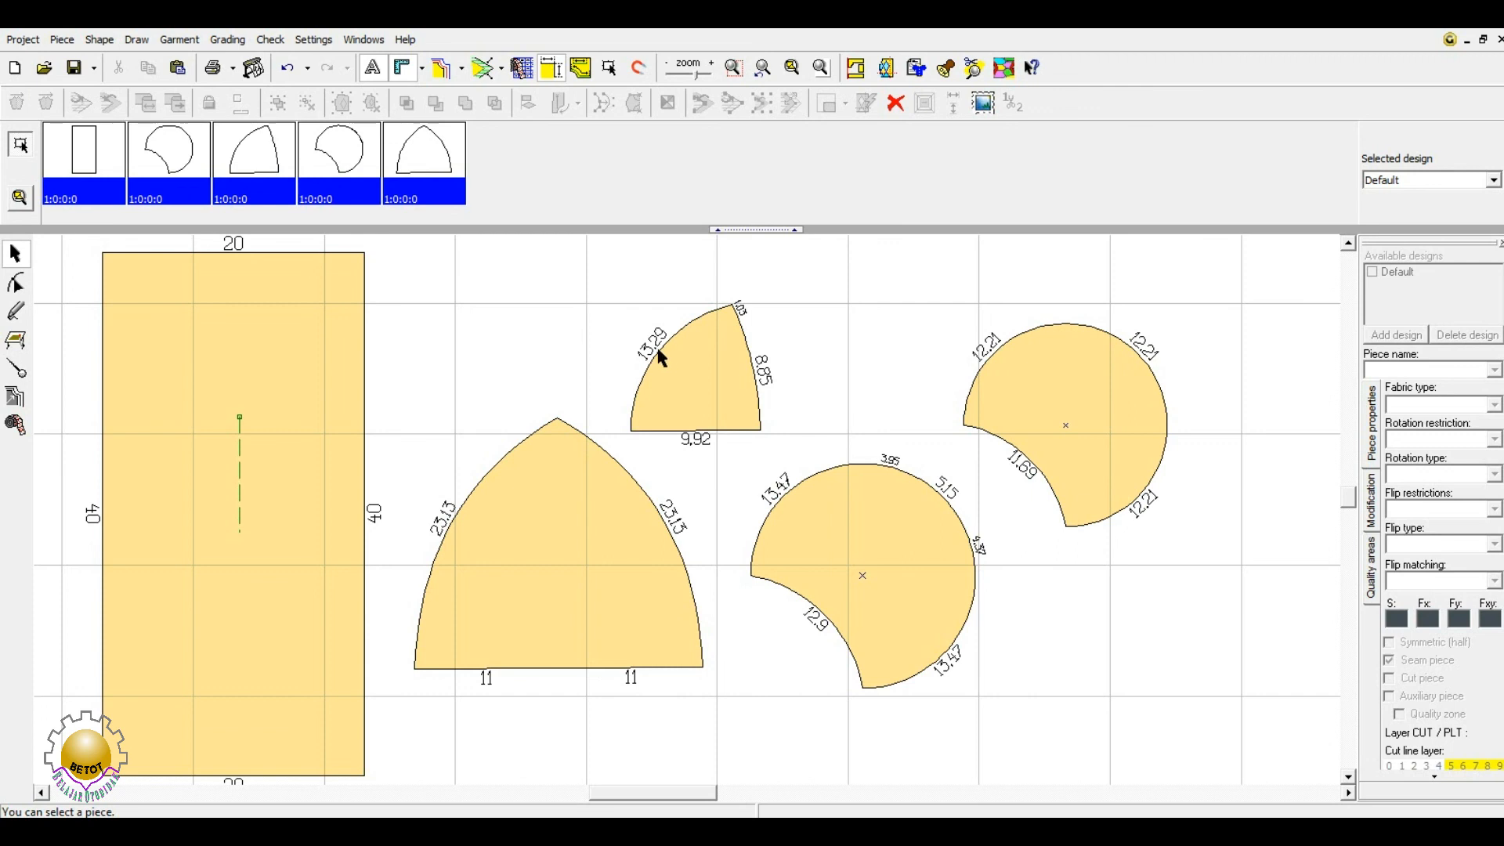
click(558, 71)
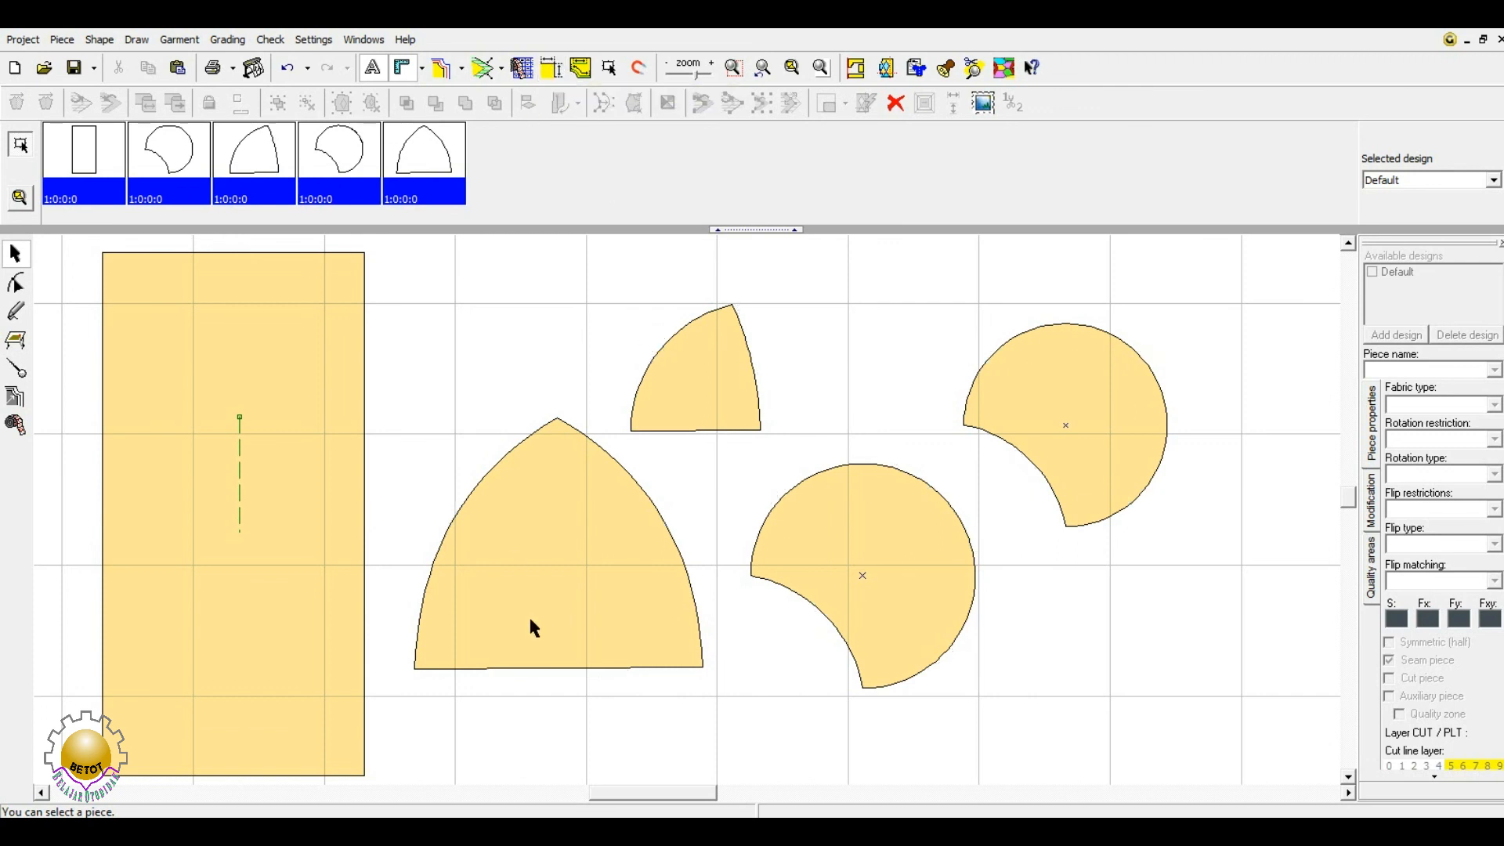
click(280, 467)
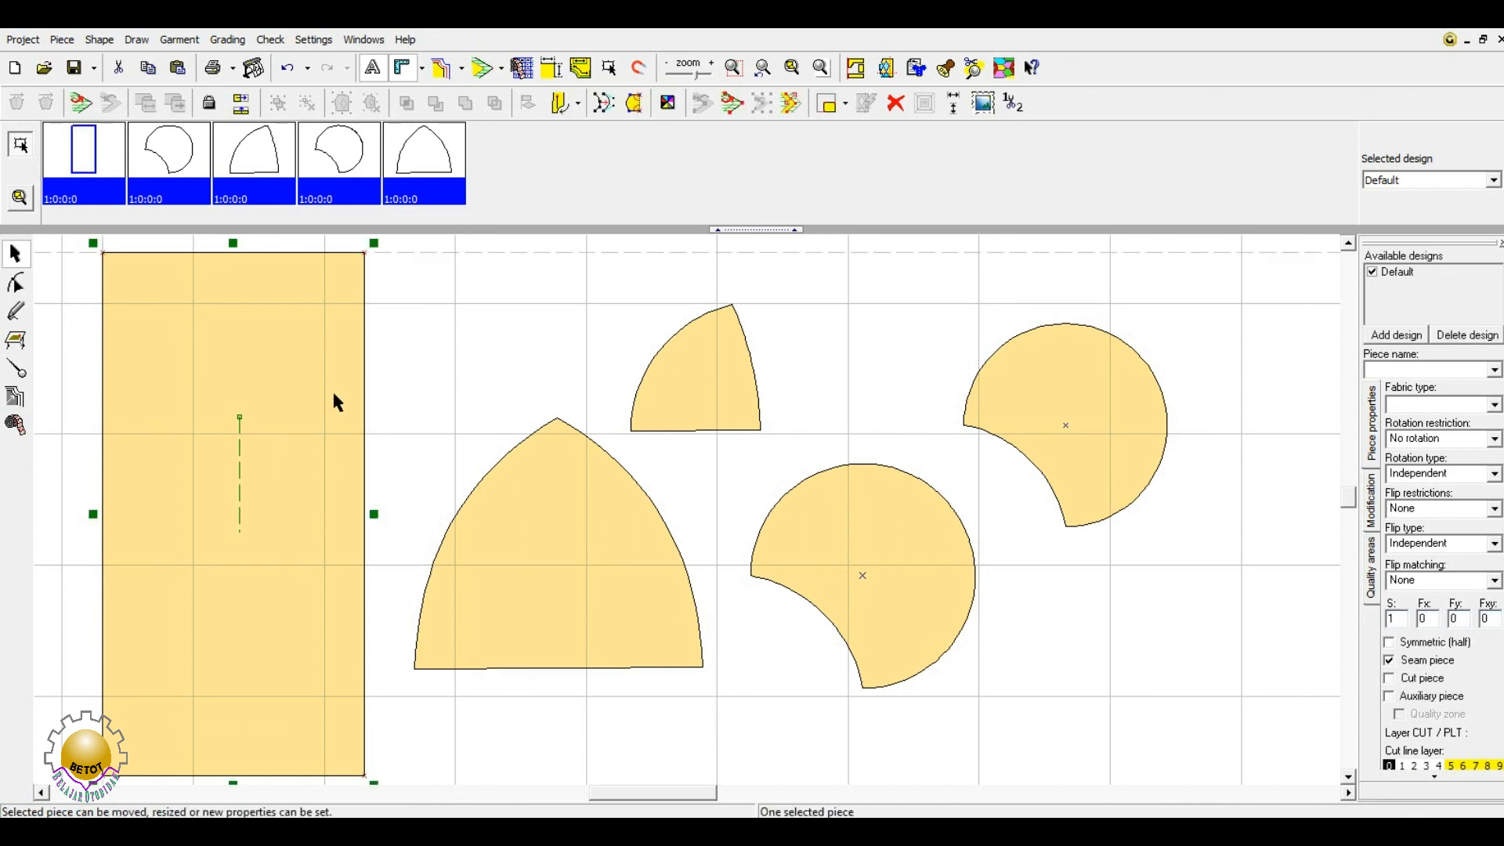
- Name the rectangle piece 'Bentuk Kotak'
click(1395, 370)
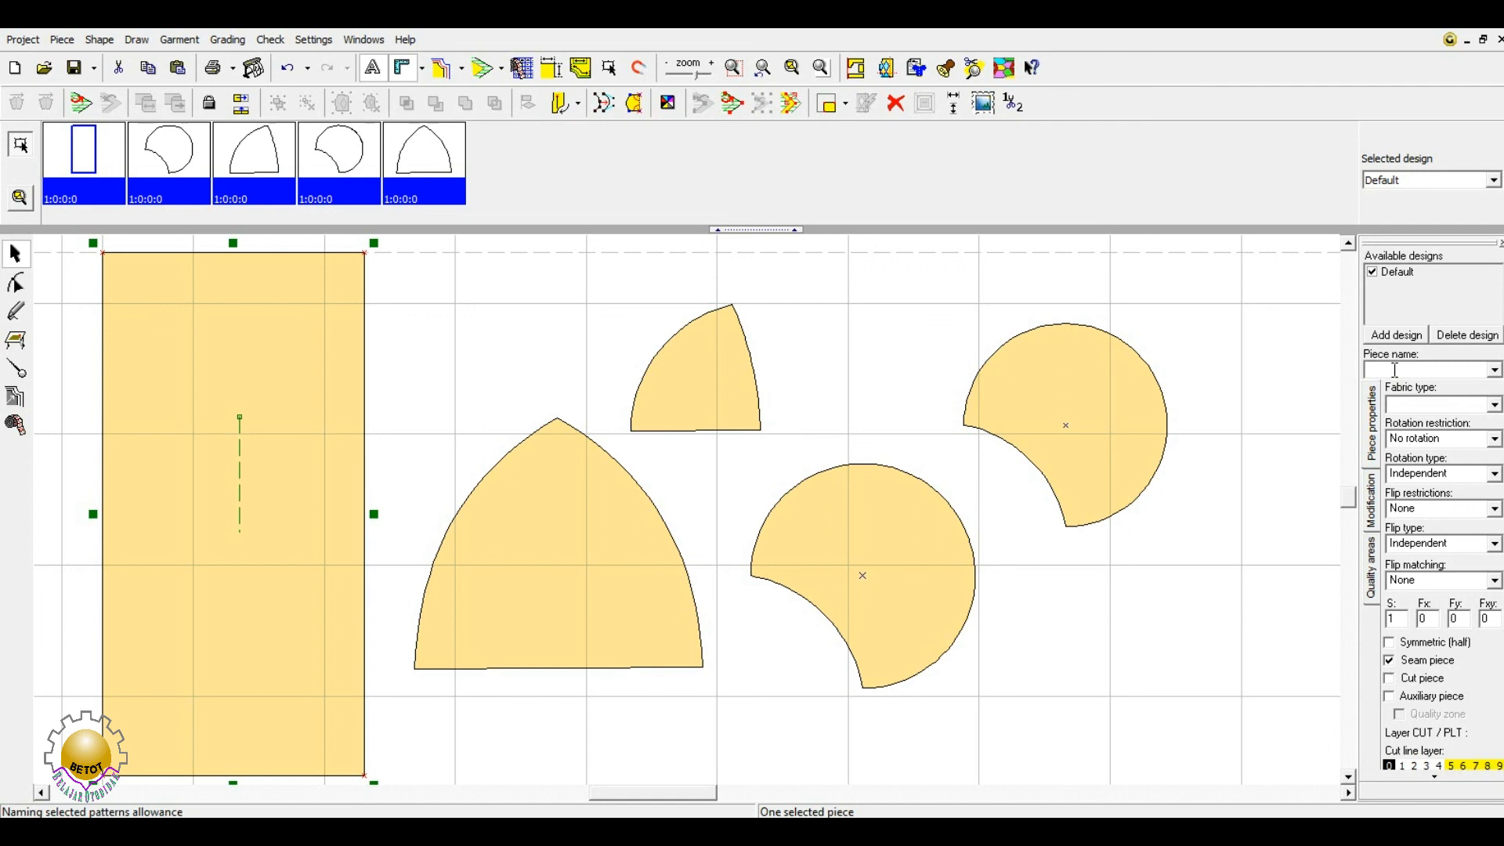
text(Bentuk Kotak)
key(Return)
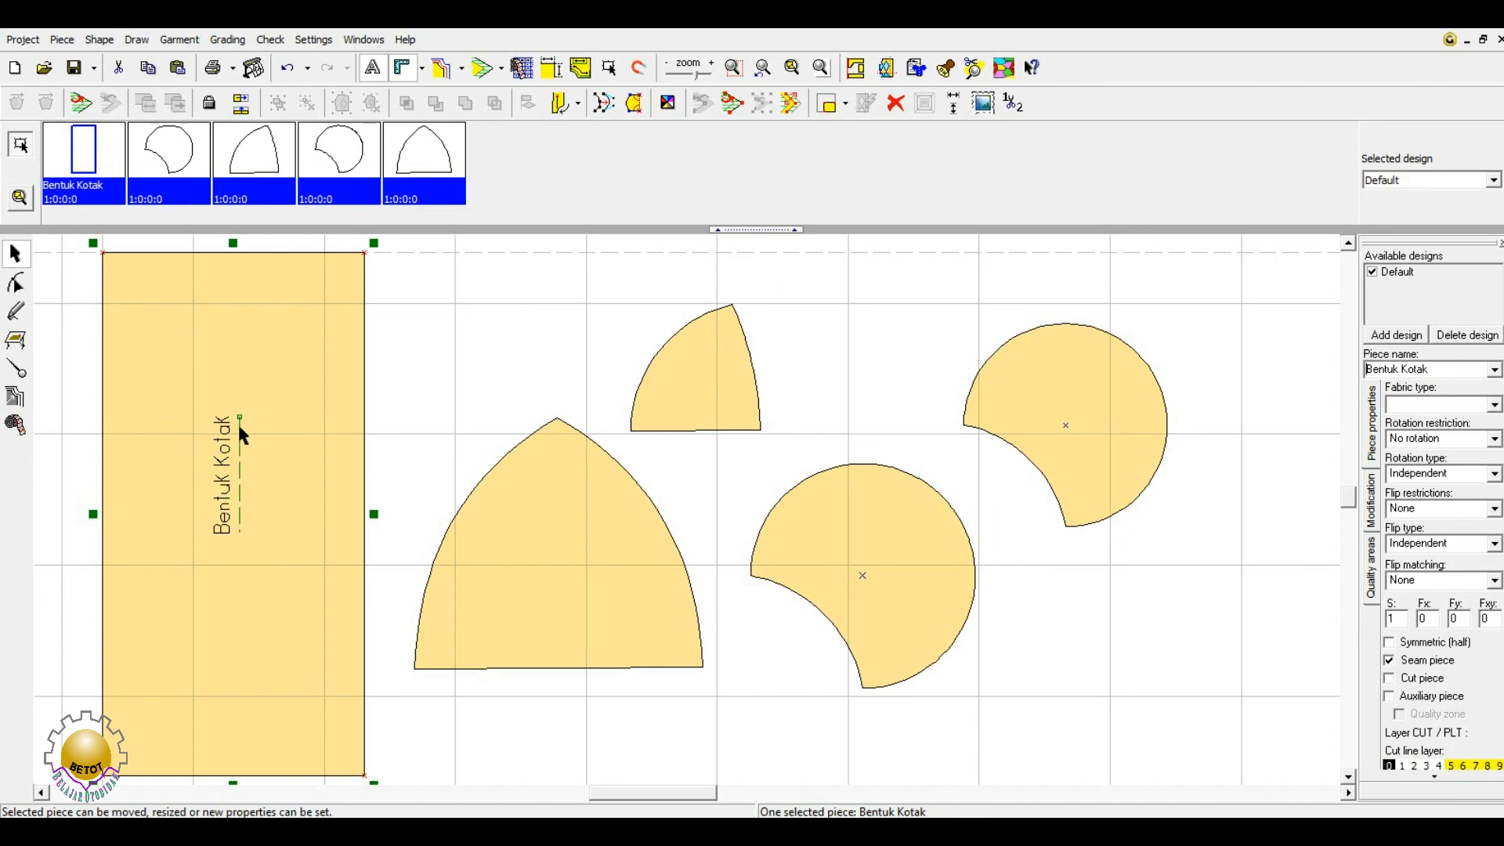
- Name the arch piece 'Kerucut'
click(533, 537)
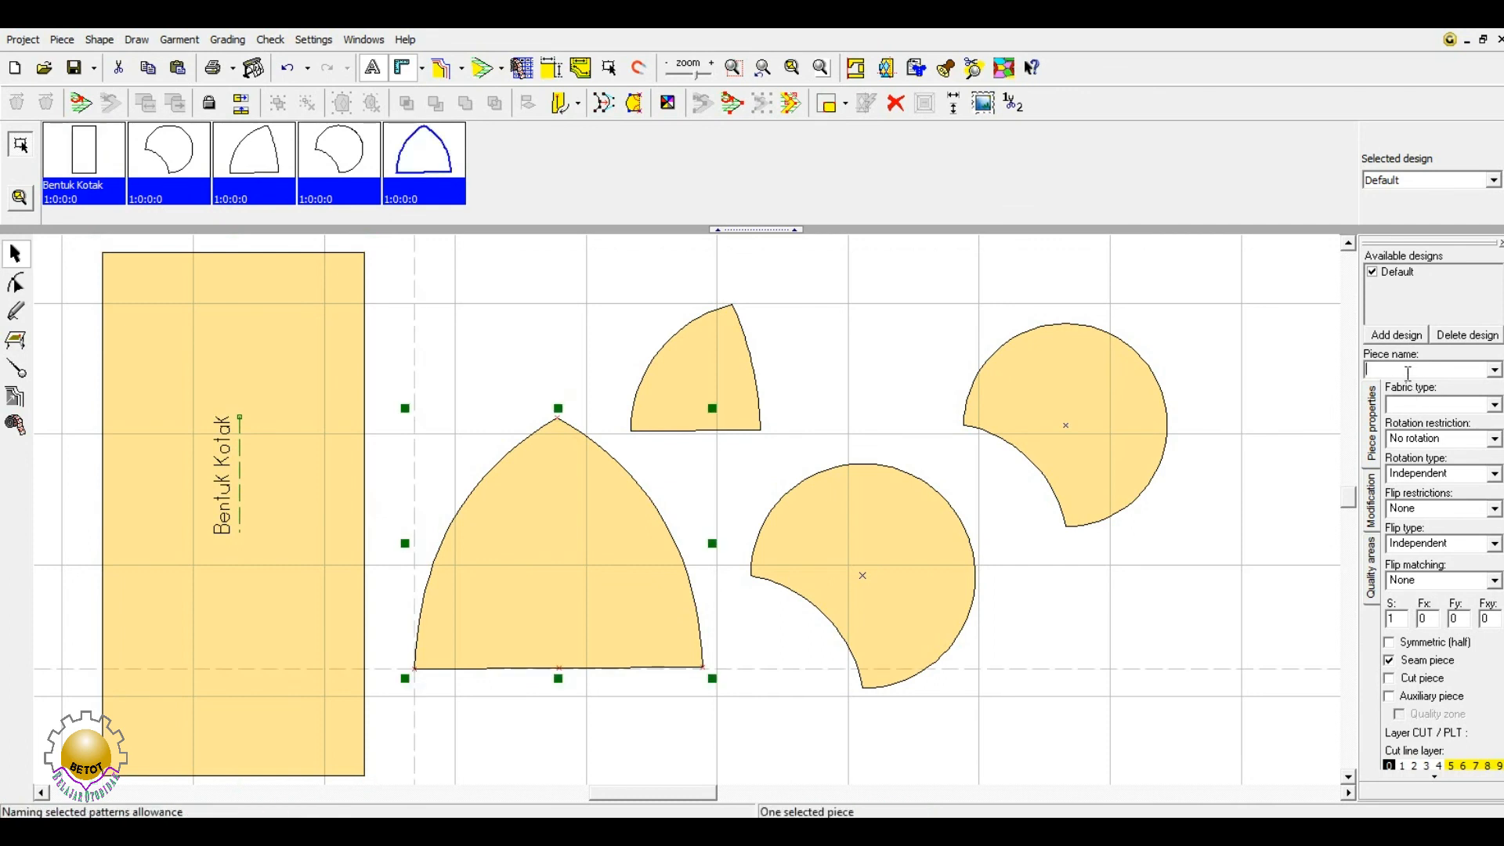
text(Kerucut)
click(610, 558)
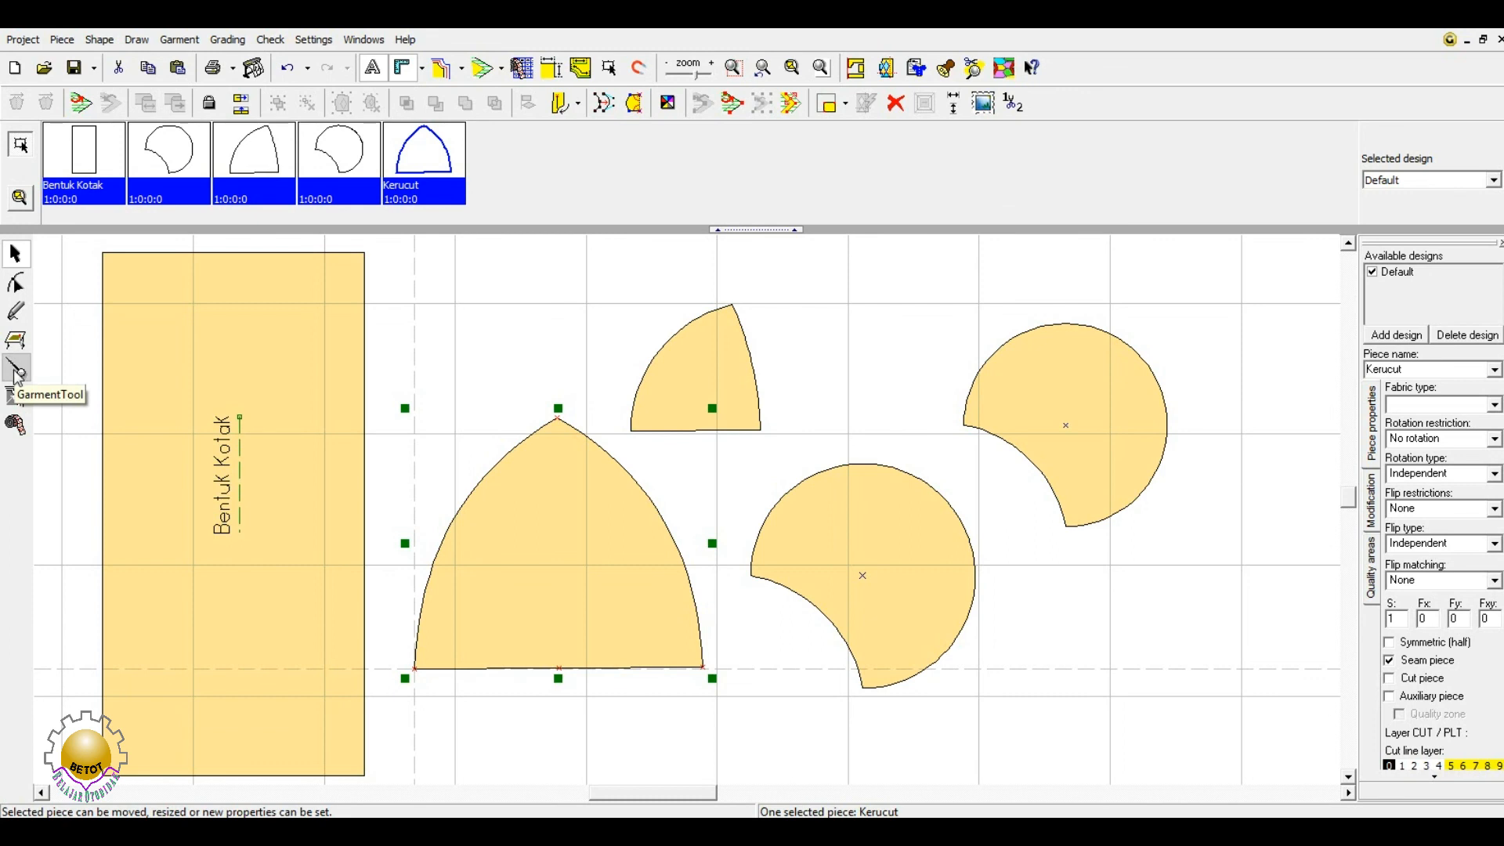
click(819, 409)
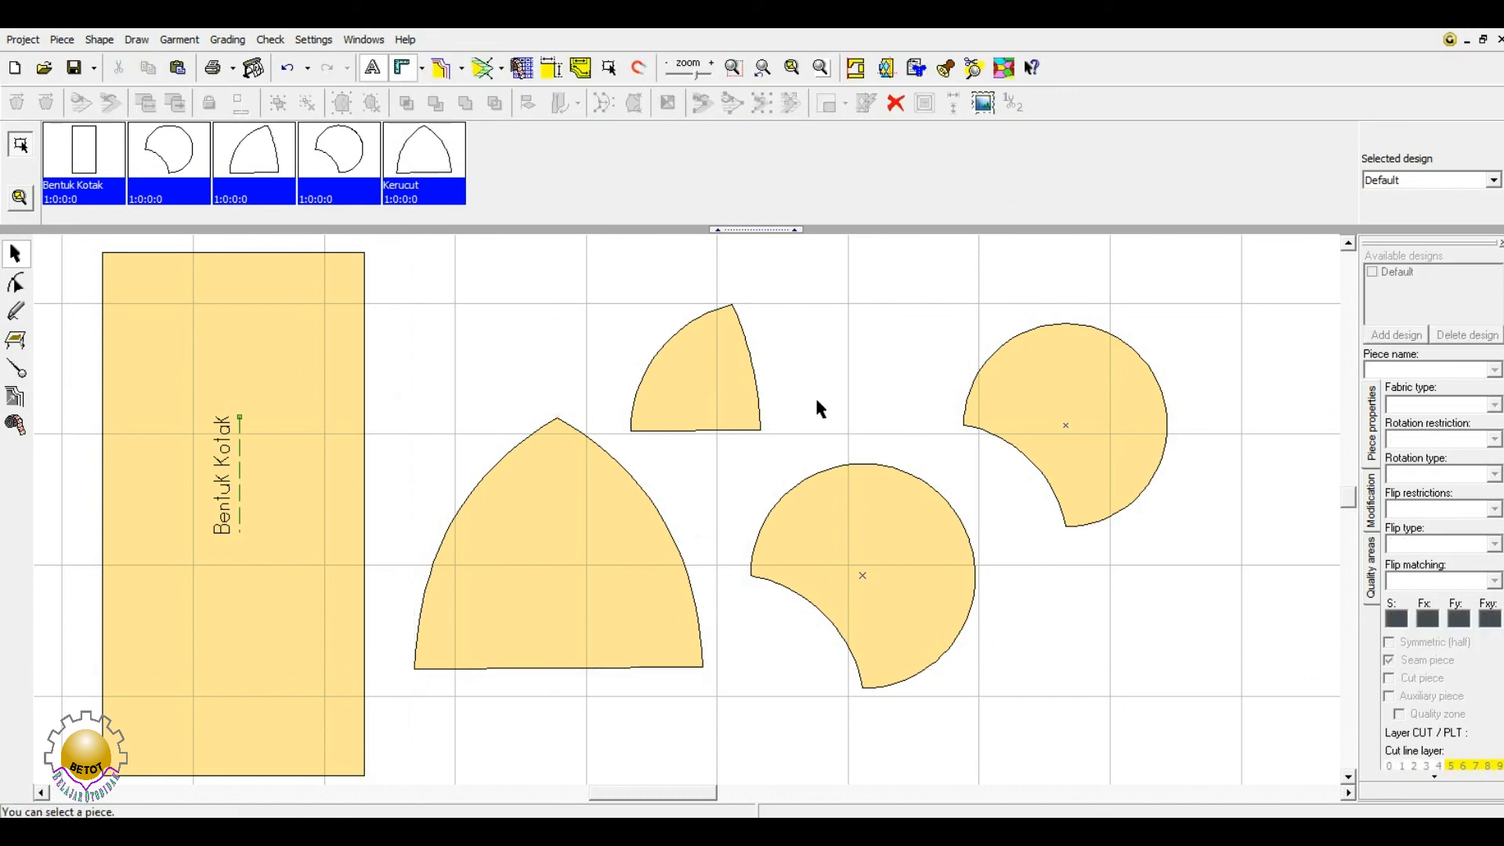